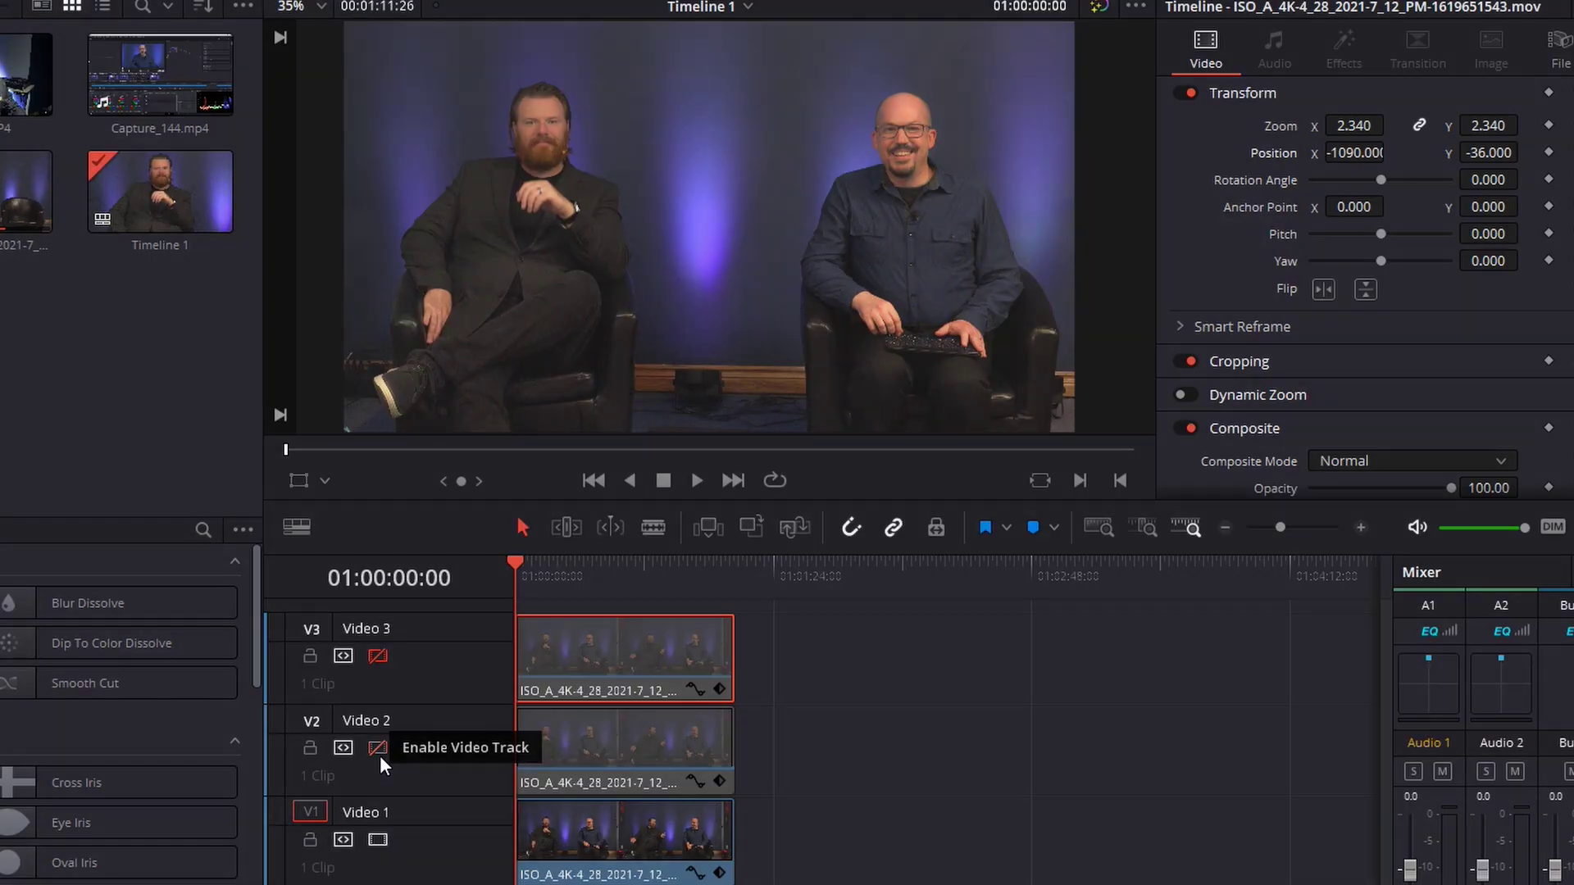
Play the multicam timeline and cut to angle 2 (Jeff), then angle 3 (Robbie).
left_click(378, 749)
left_click(381, 657)
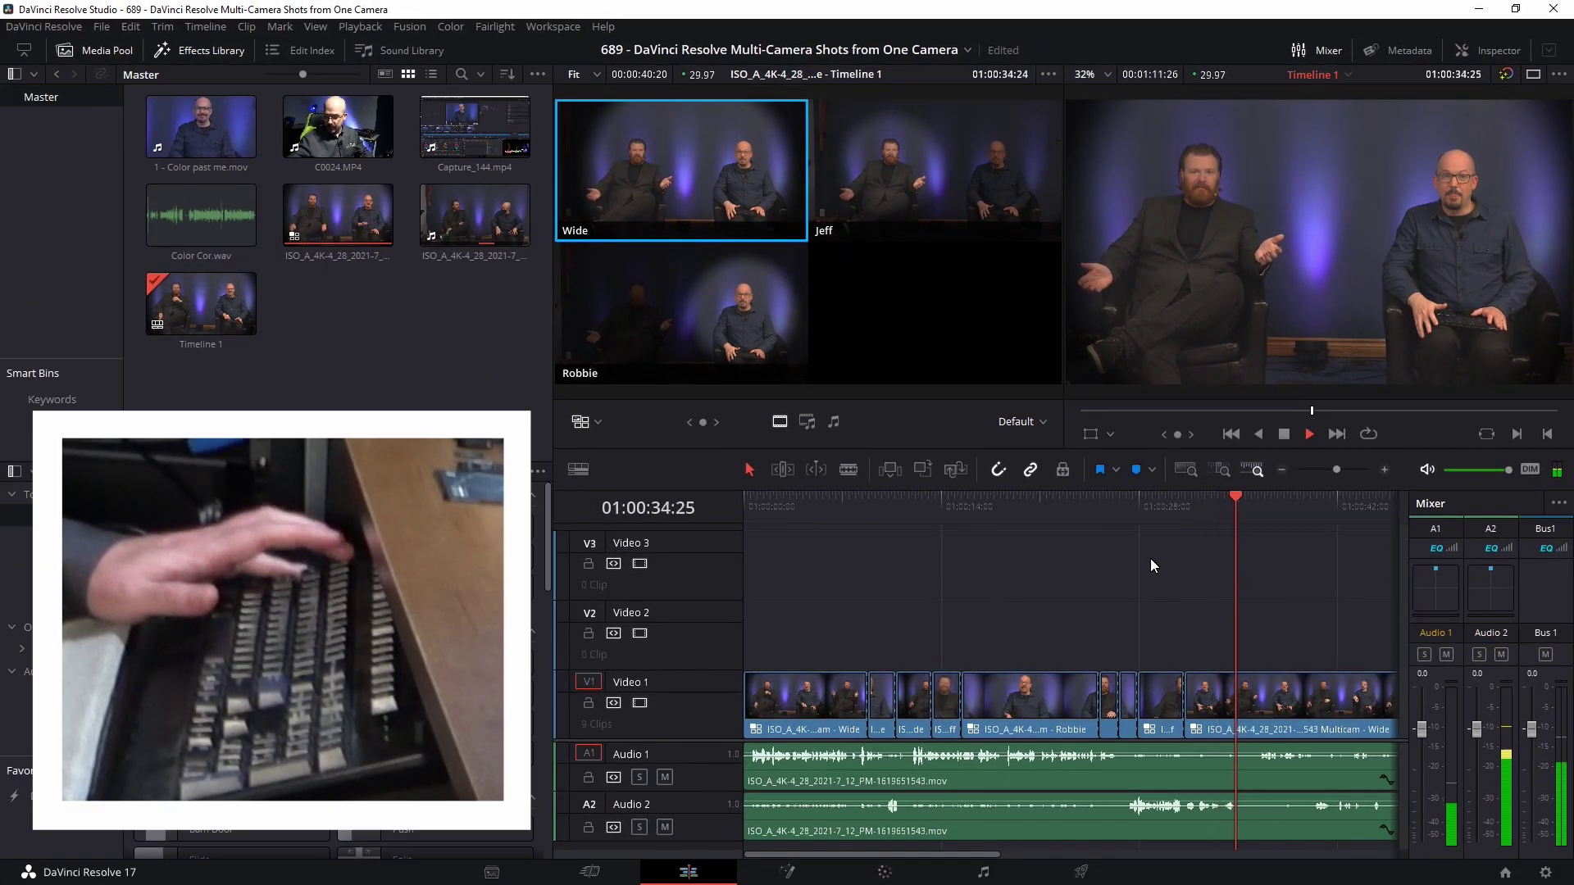
key("2")
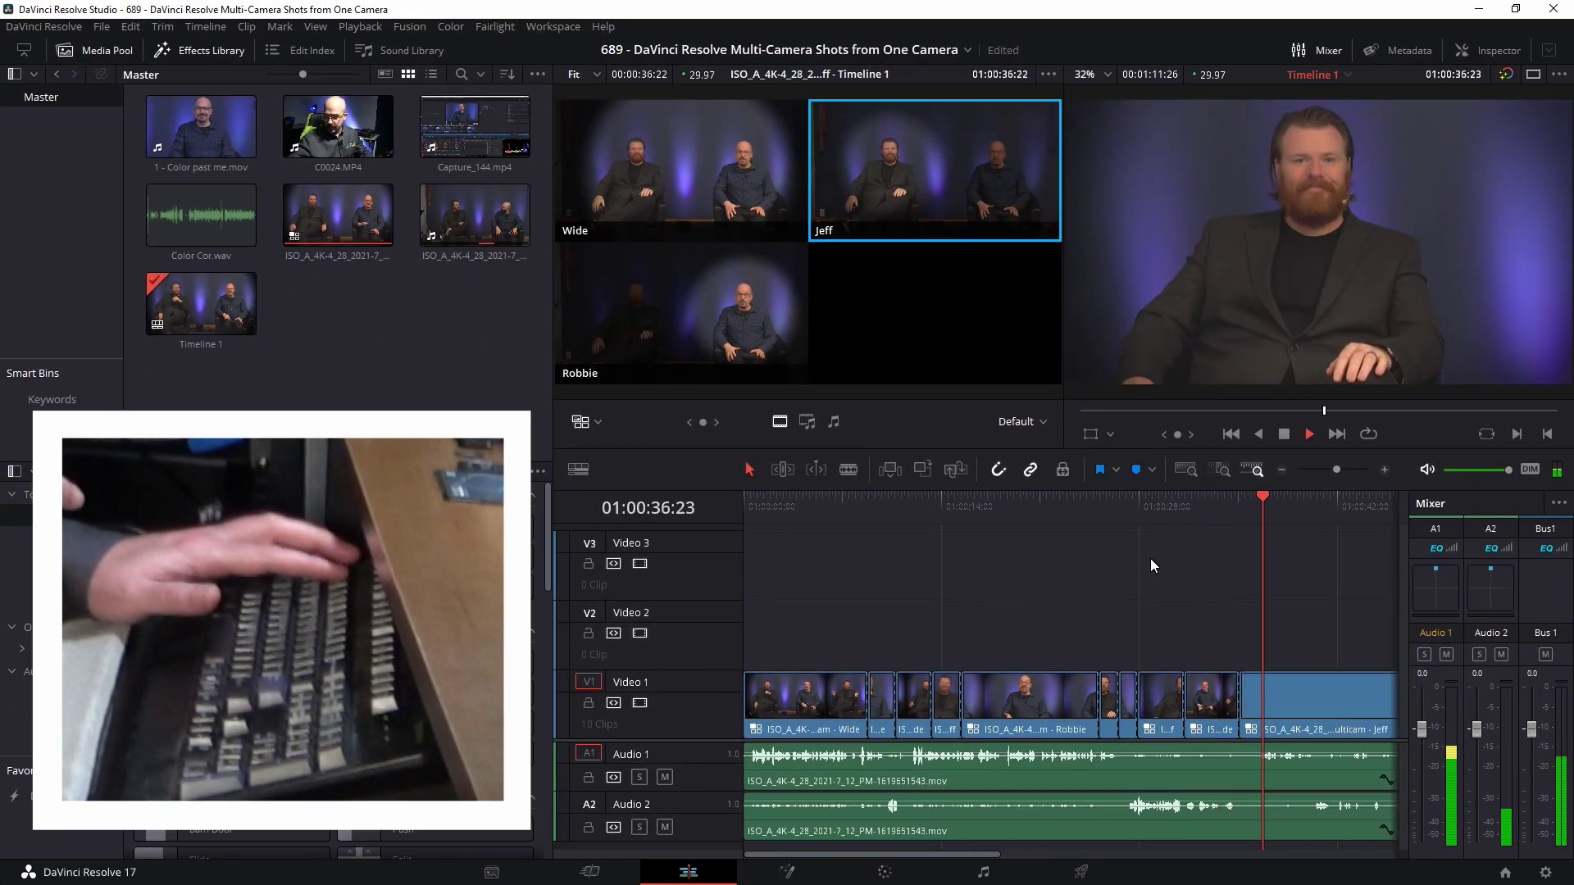
key("3")
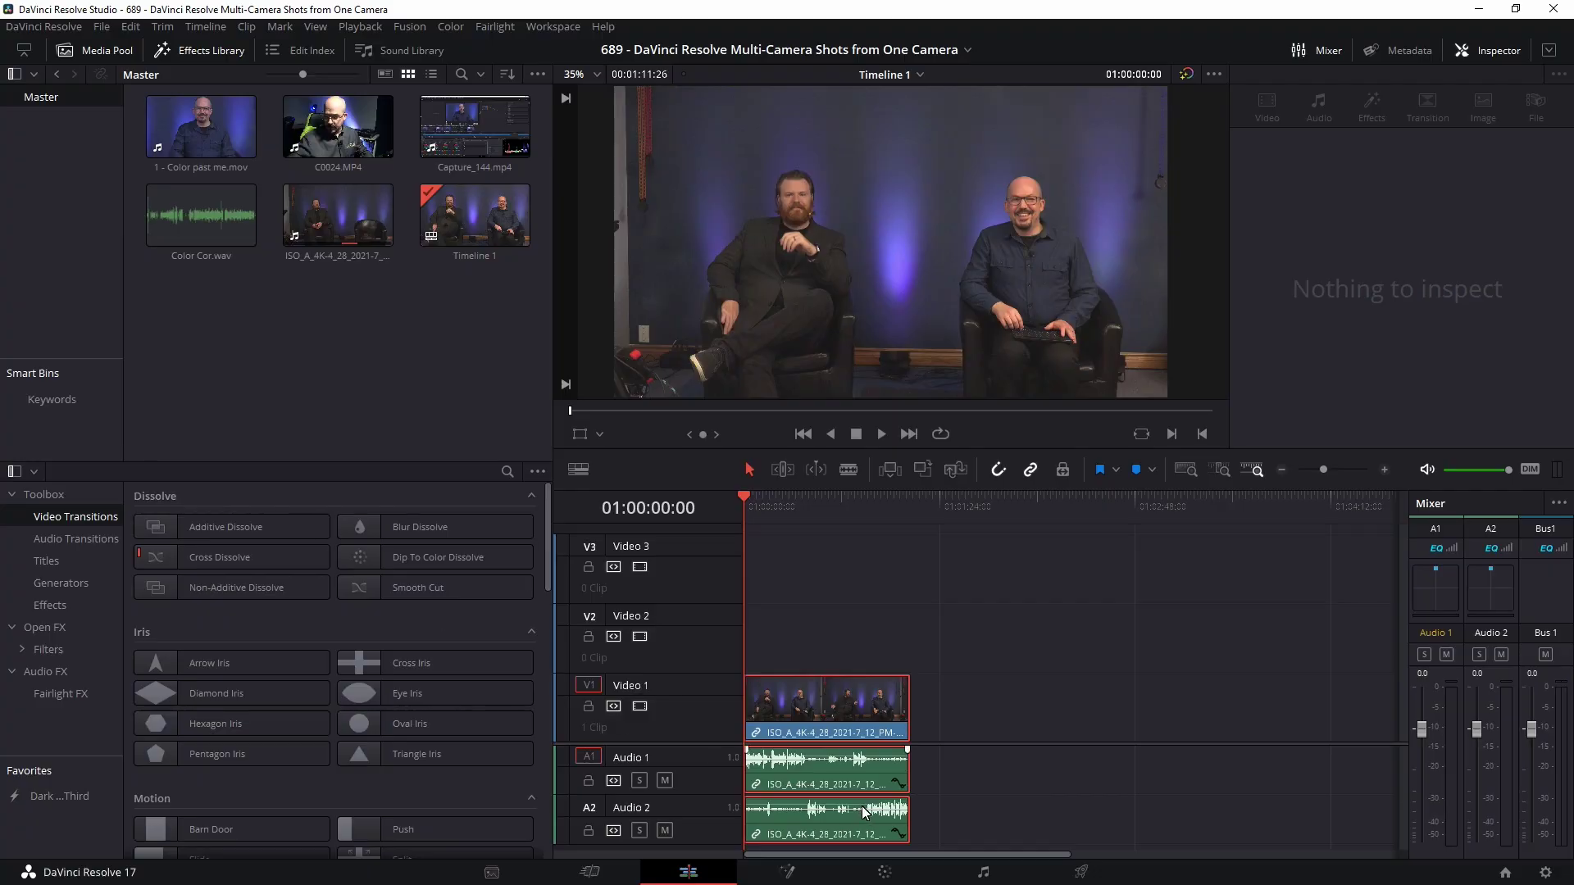
Visit the Color page with the wide two-person clip, then return to the Edit page.
left_click(886, 872)
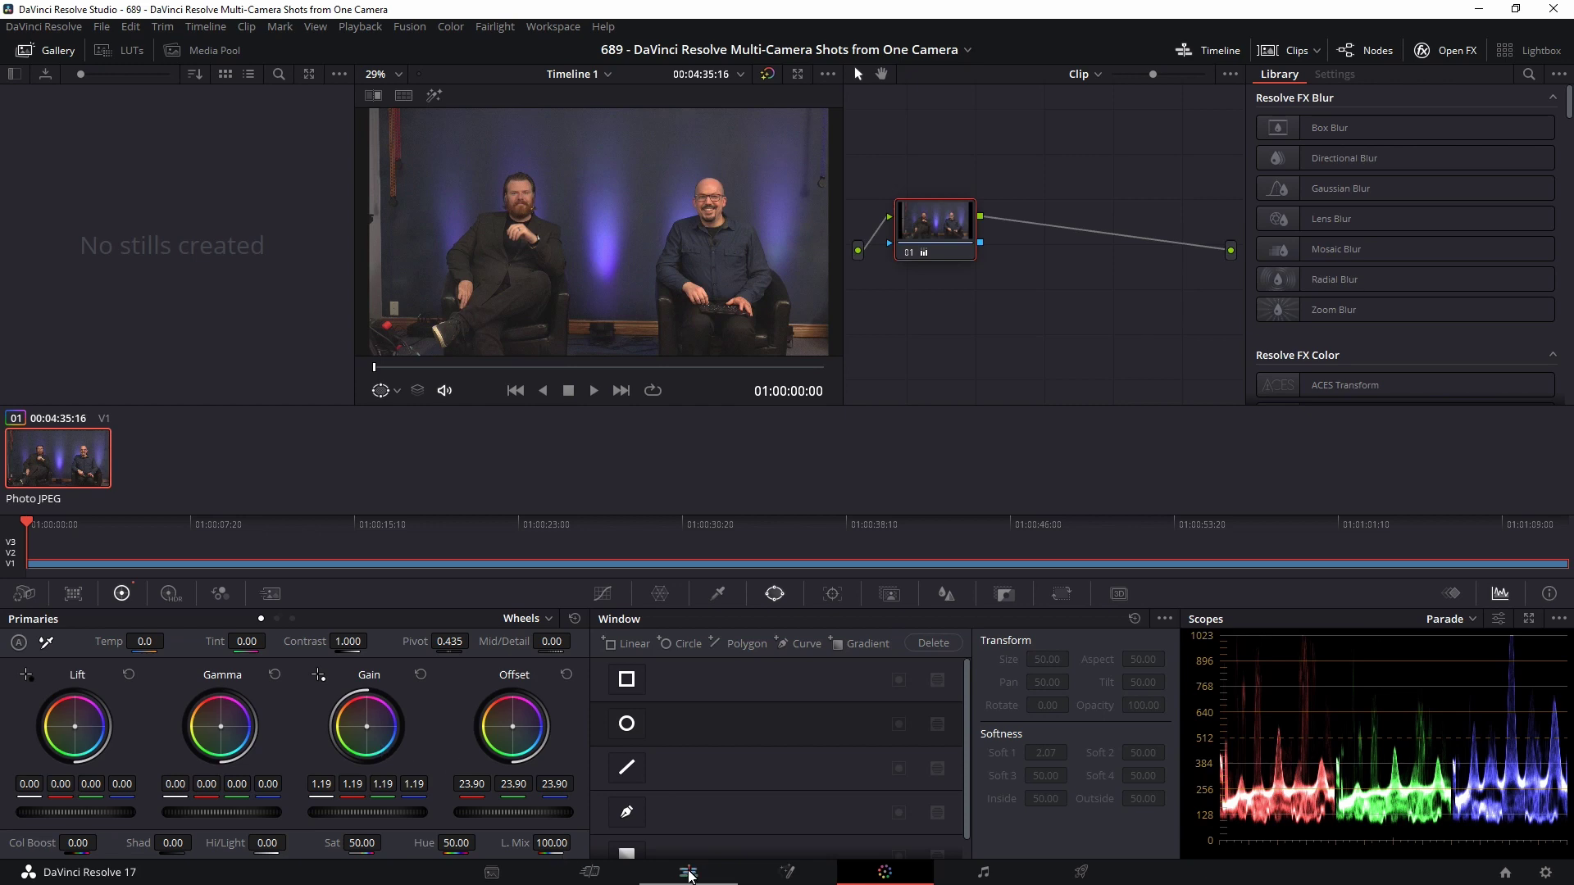
left_click(688, 873)
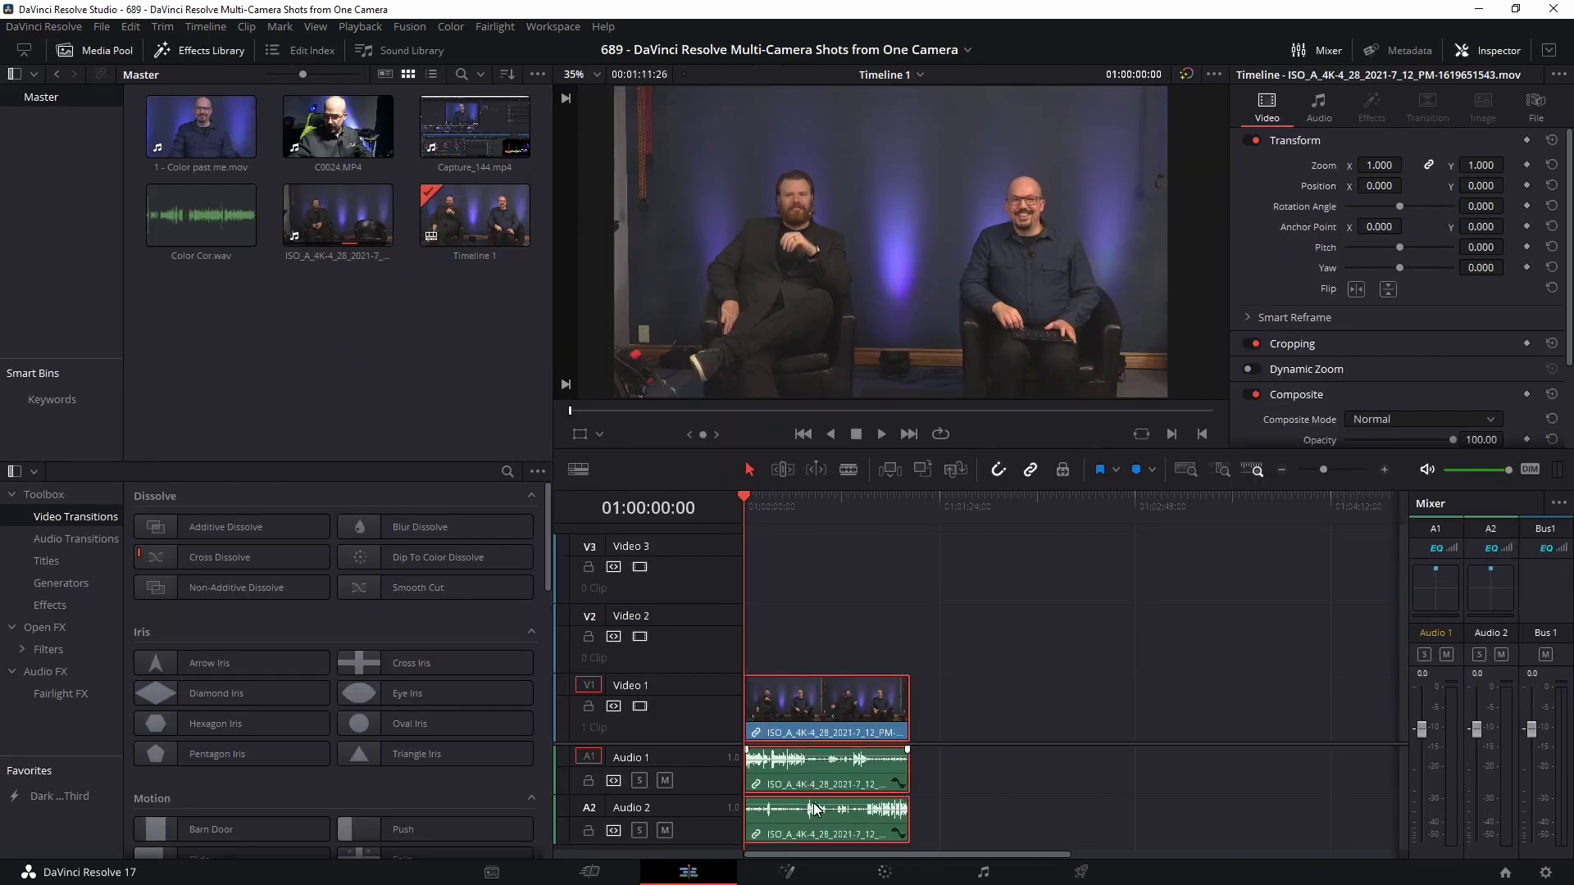
Unlink the V1 clip's audio and set Inspector Zoom 1.2 and Position -45, 80.
right_click(823, 711)
left_click(857, 699)
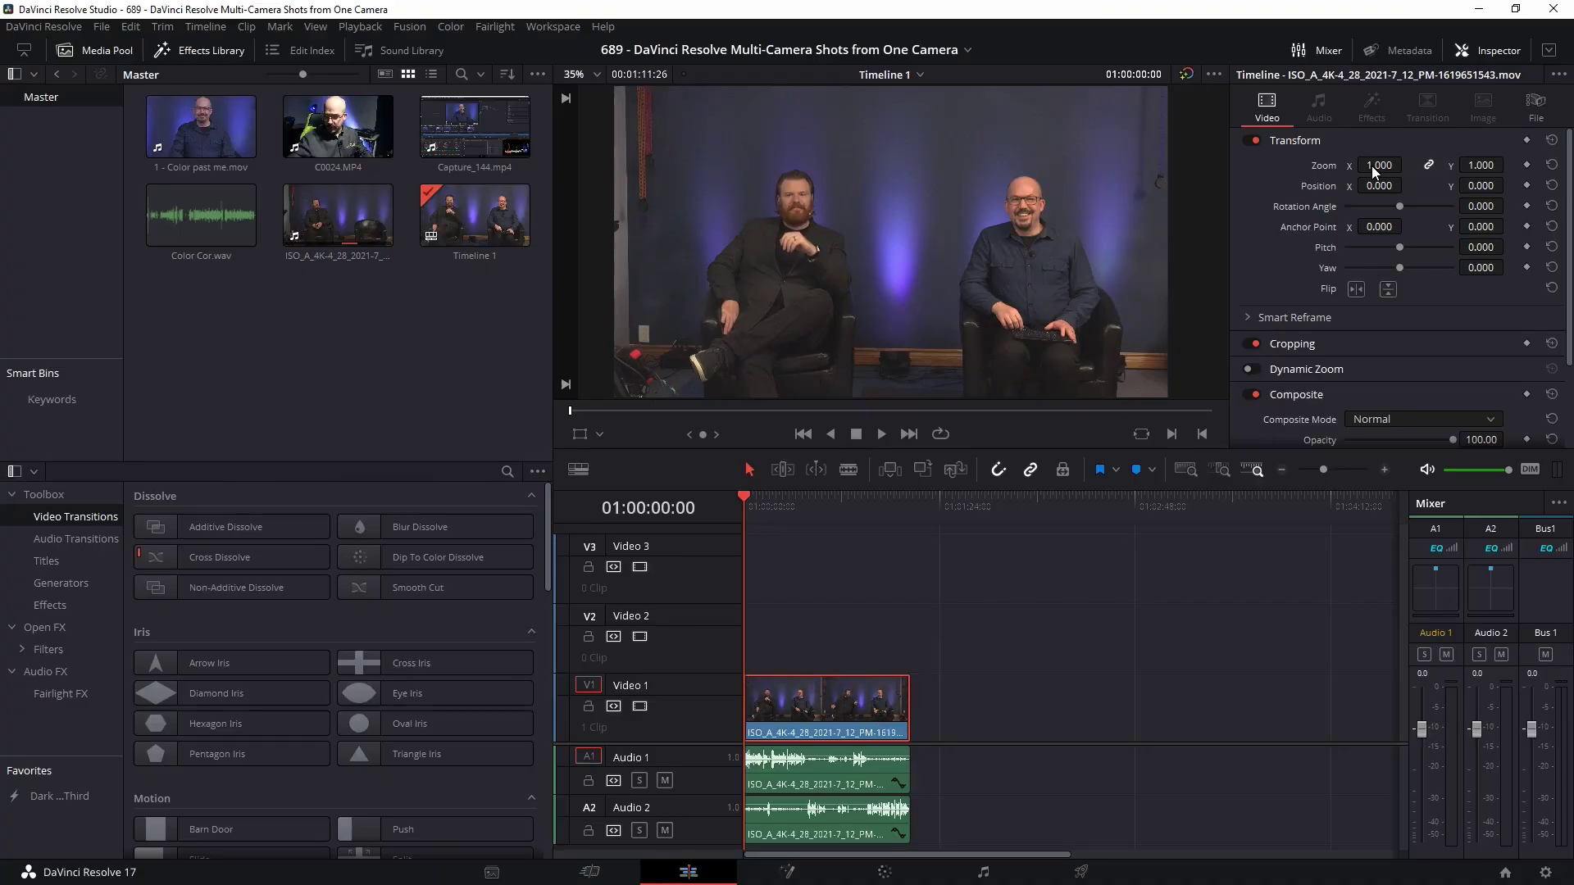
left_click_drag(1380, 168, 1343, 186)
left_click_drag(1468, 185, 1532, 185)
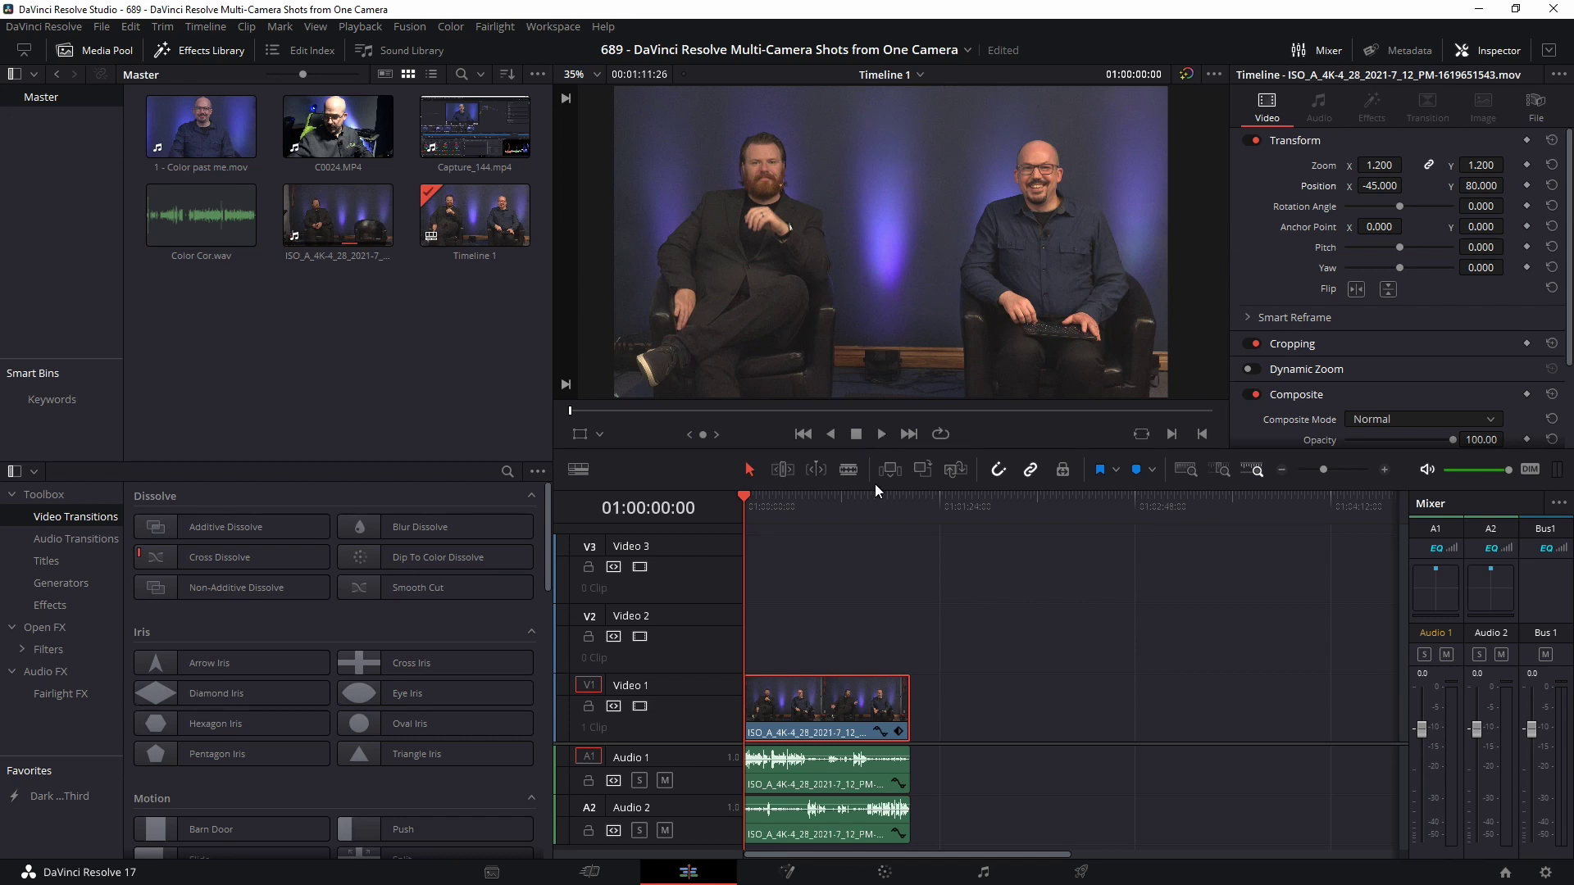
left_click_drag(783, 505, 746, 517)
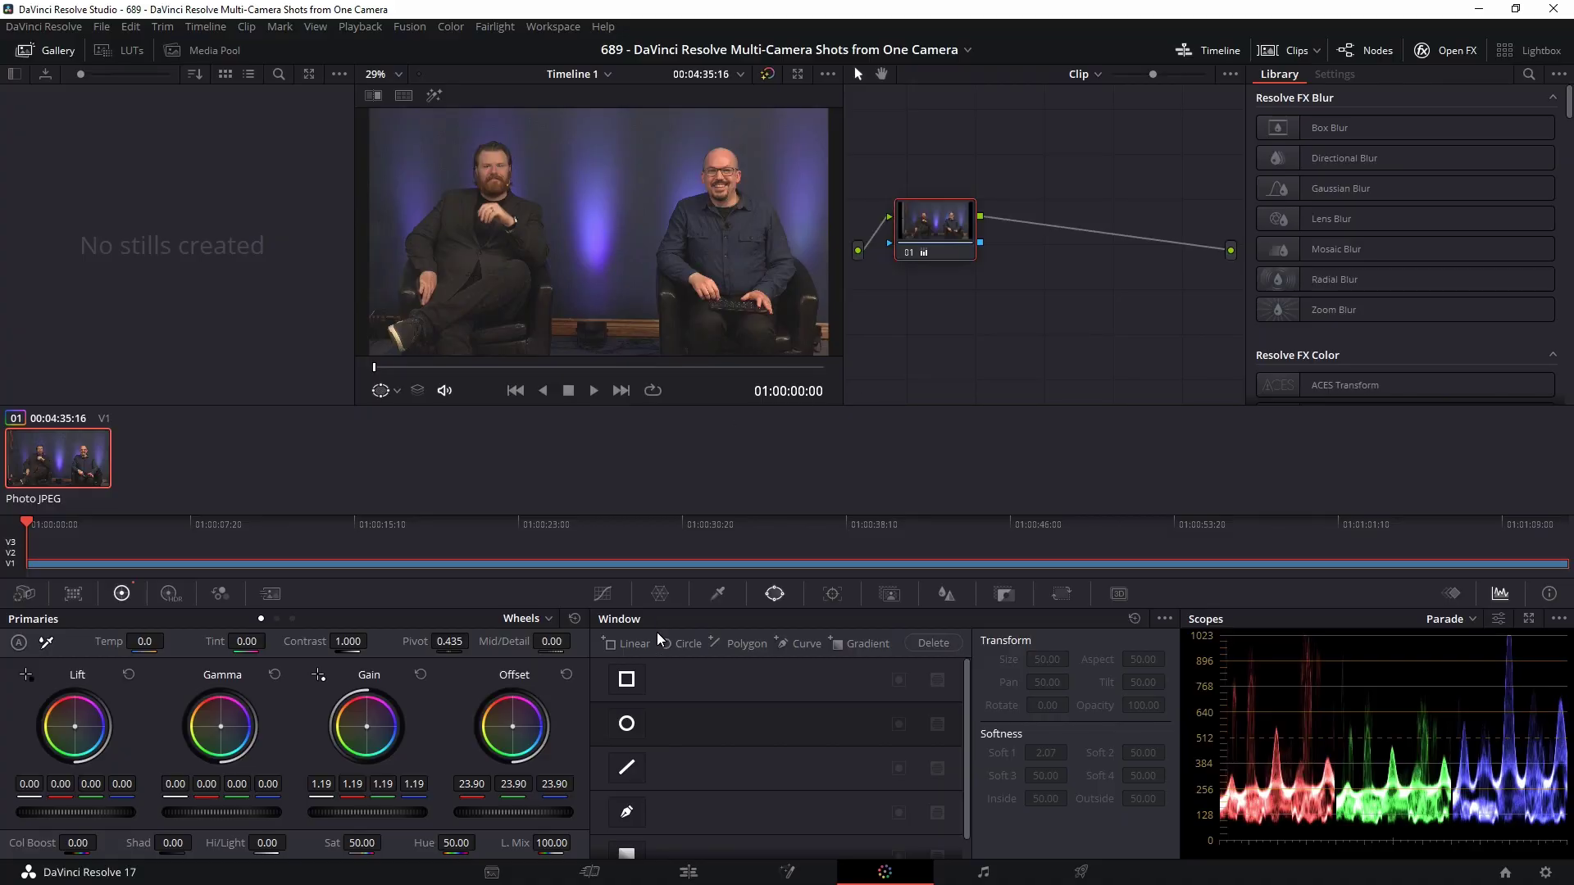
Add a parallel node with a circle window placed over the left man's head.
key("alt+p")
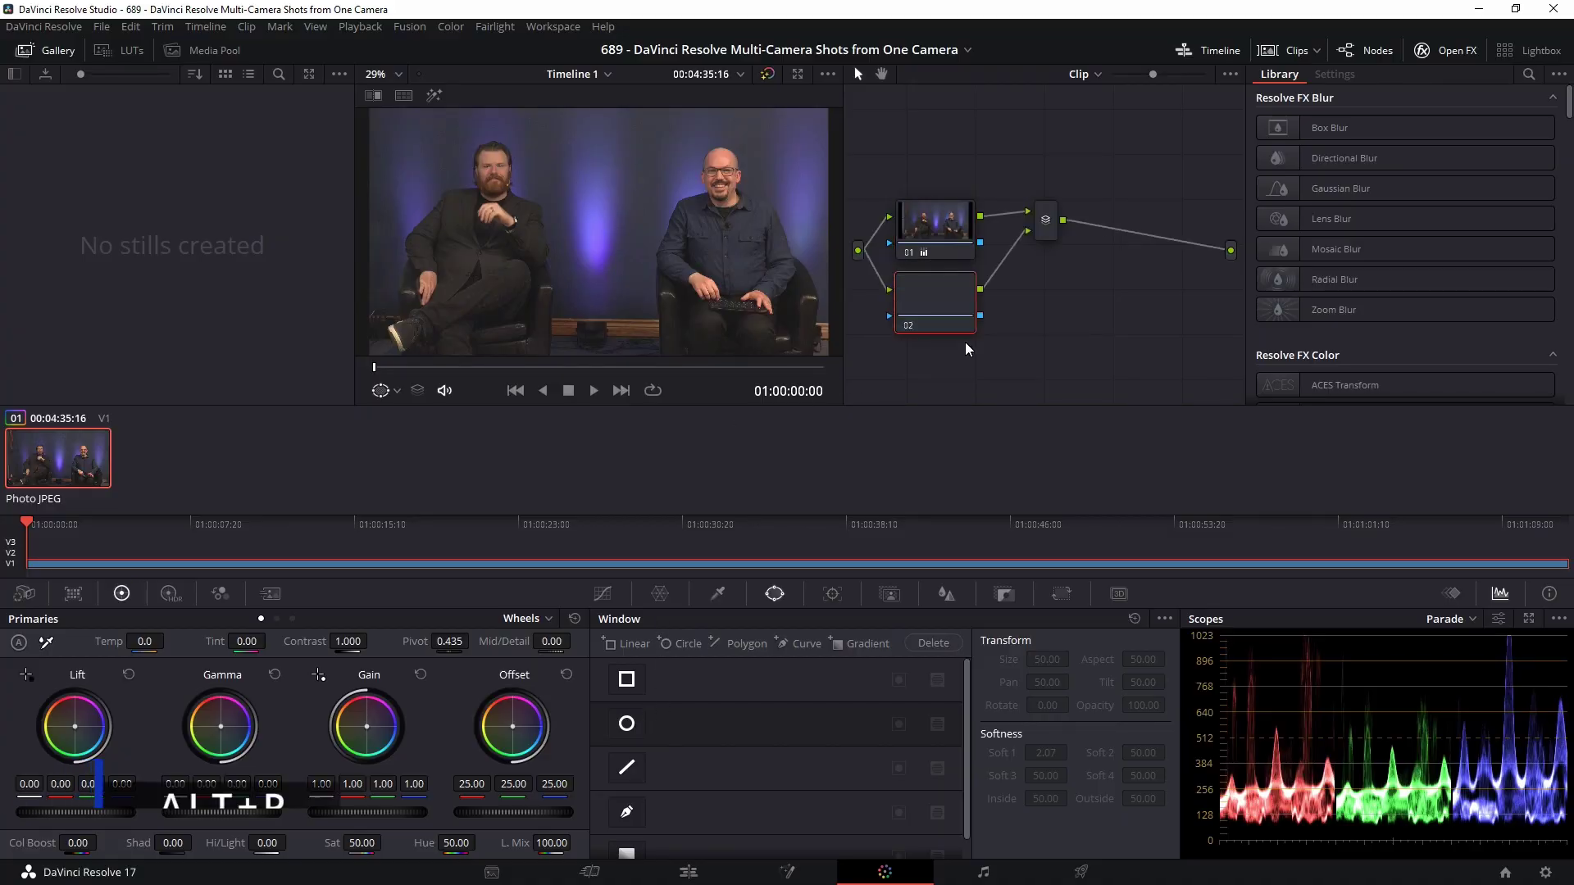
left_click(641, 734)
left_click_drag(593, 211, 495, 179)
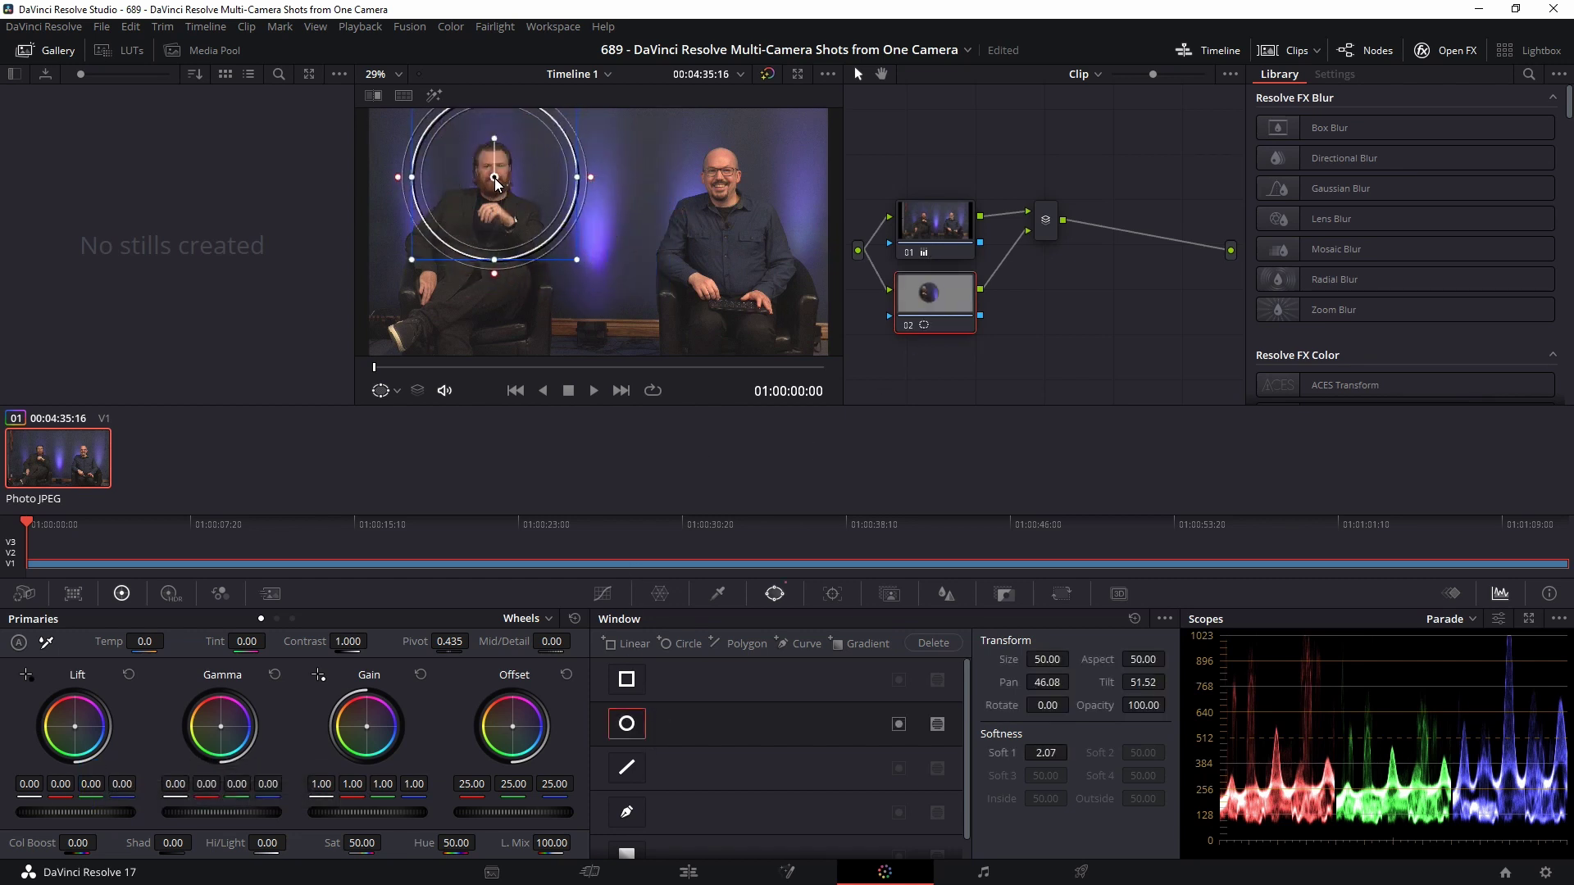
left_click_drag(577, 261, 498, 169)
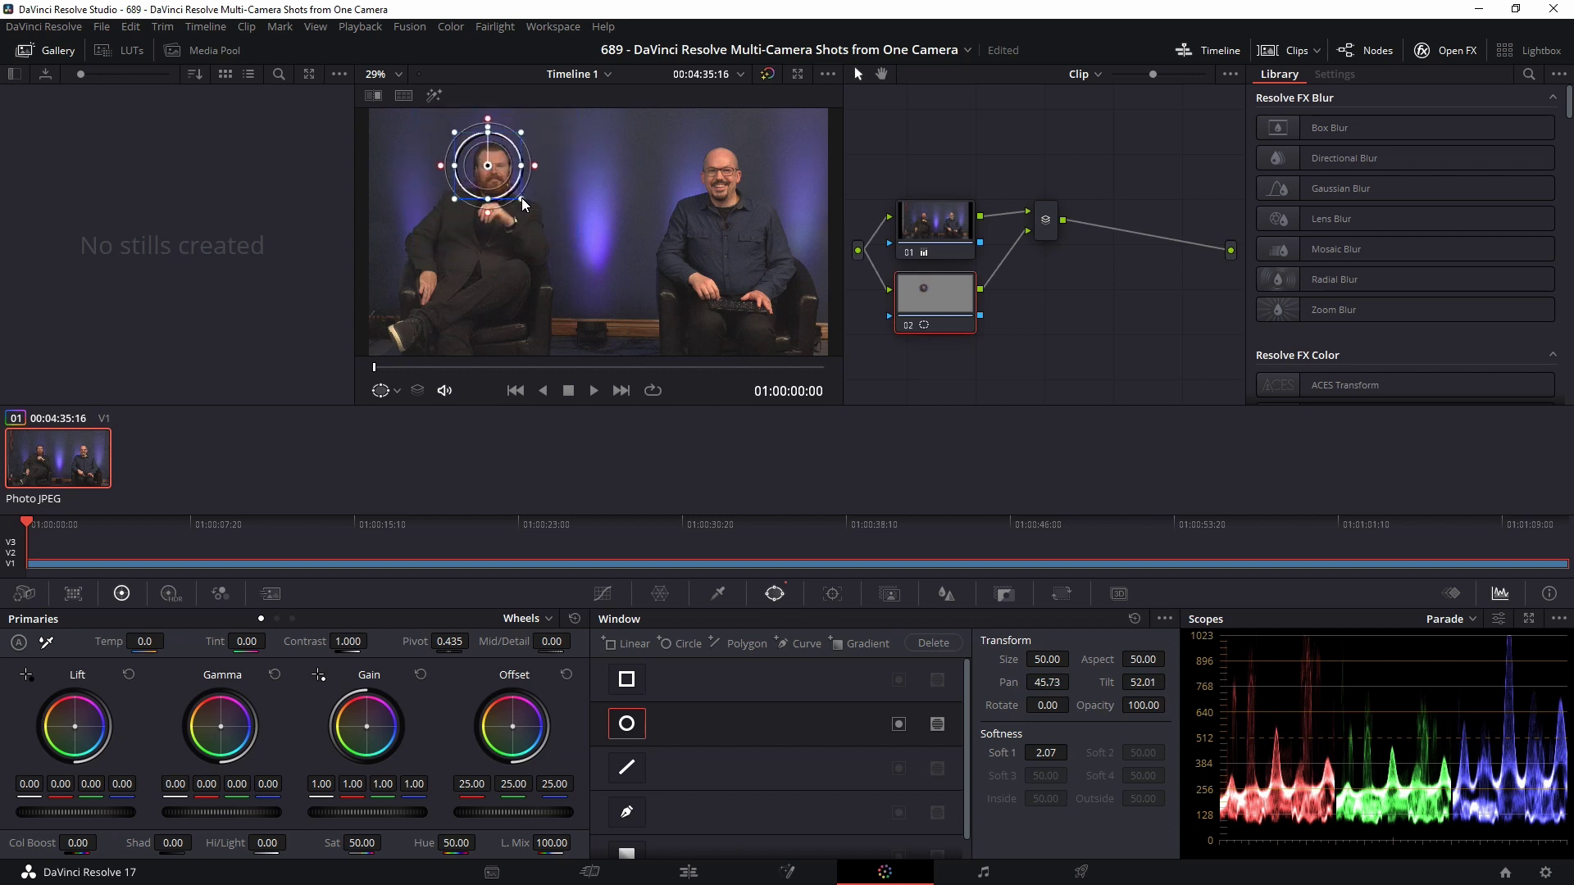
left_click_drag(520, 199, 490, 172)
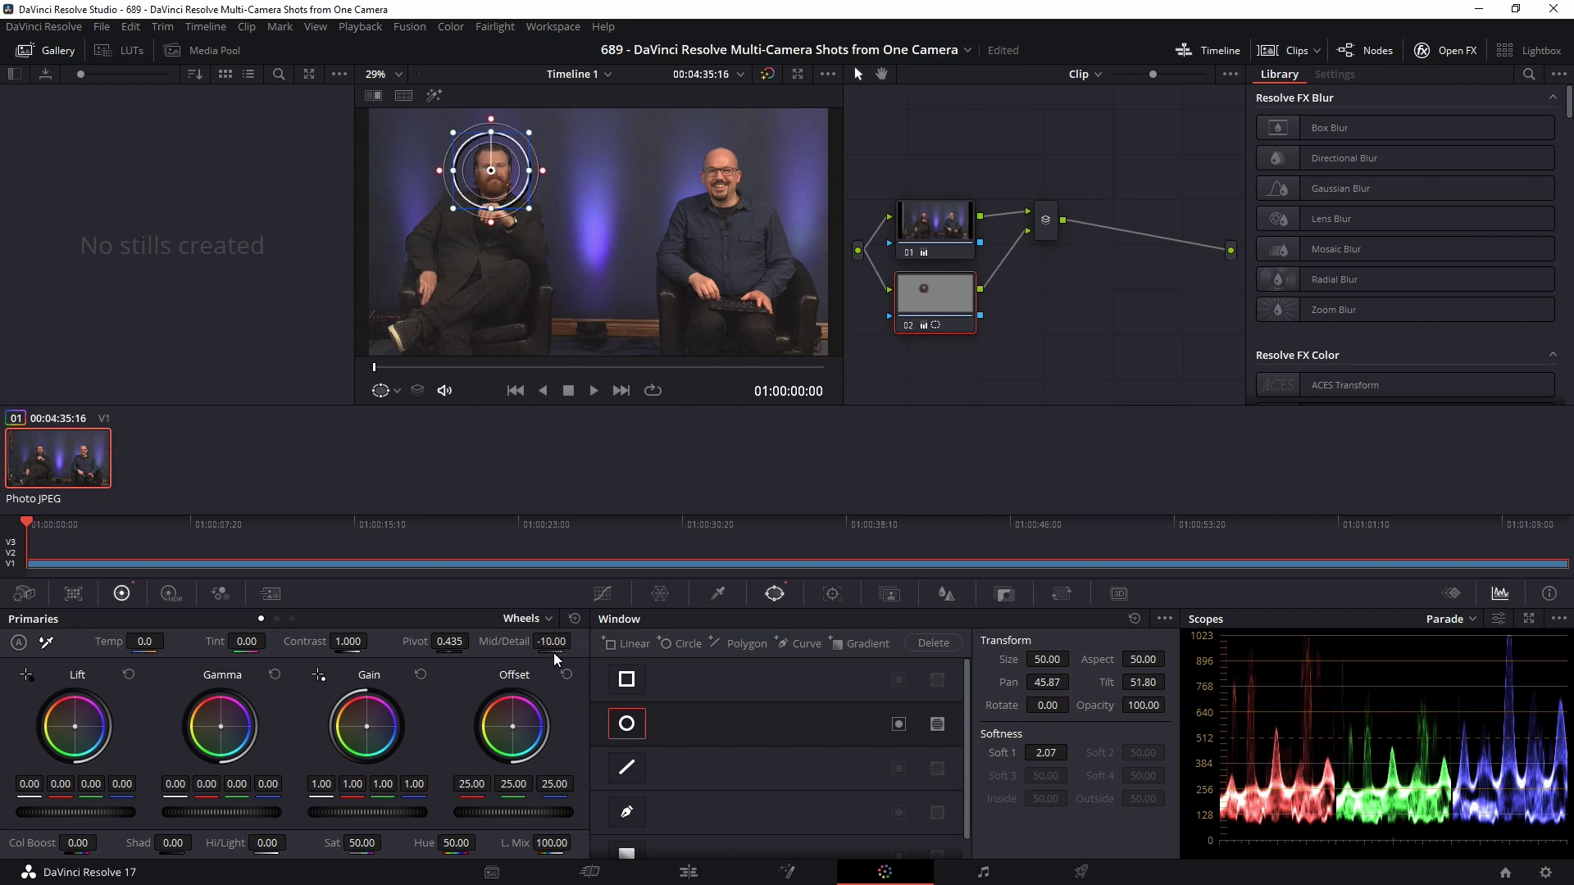
key("ctrl+z")
key("ctrl+z")
Centre the circle on the bearded man's face and squeeze it into a narrower oval.
scroll(480, 189, "up", 3)
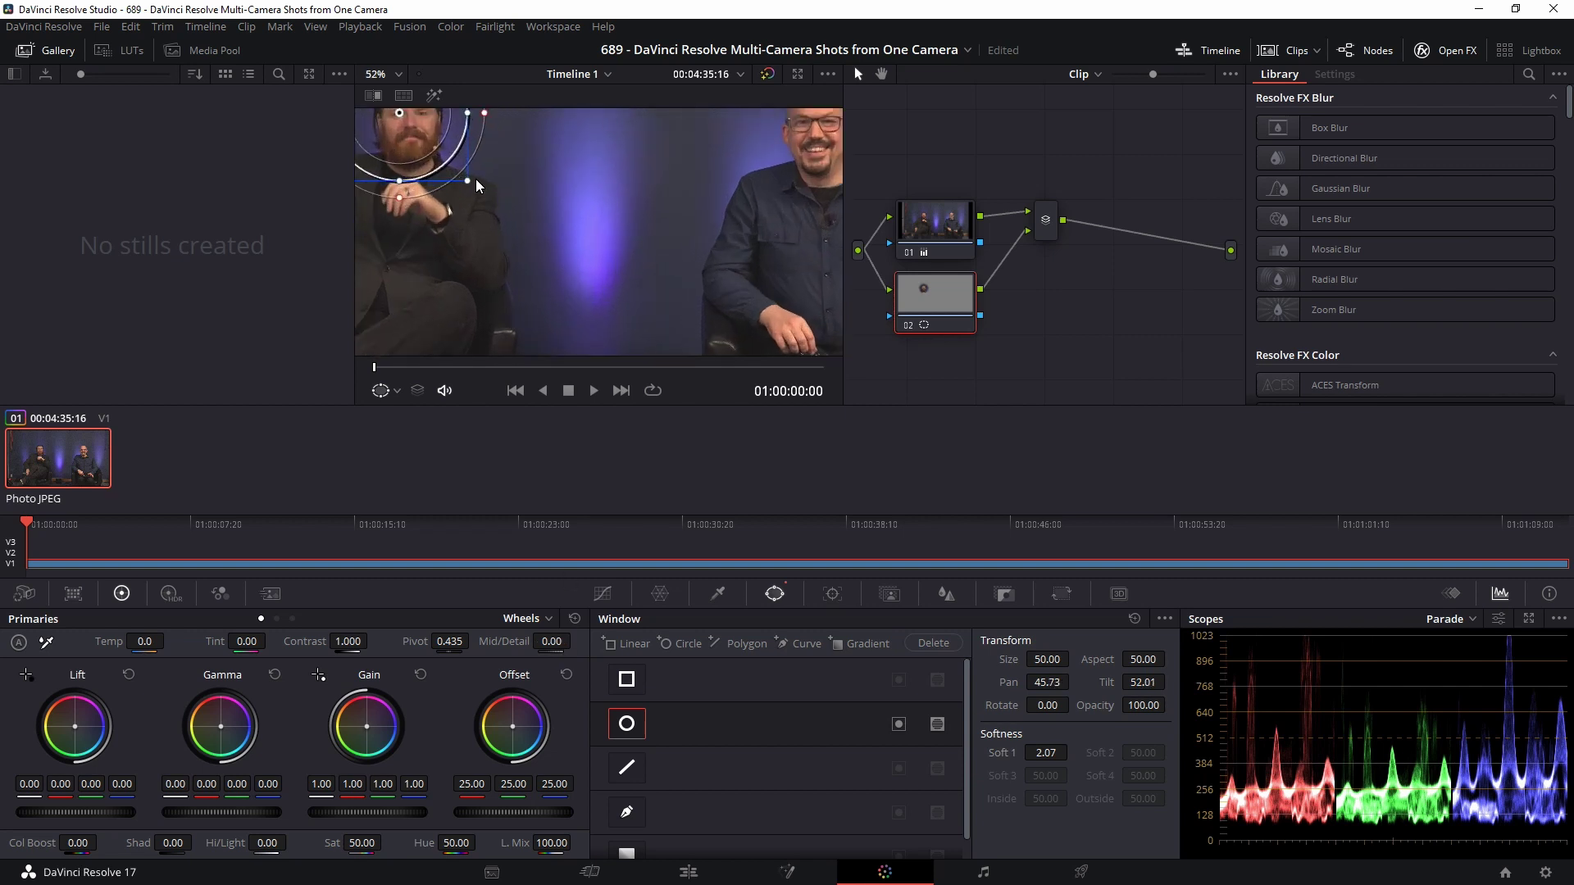
left_click_drag(476, 178, 711, 319)
scroll(594, 258, "up", 5)
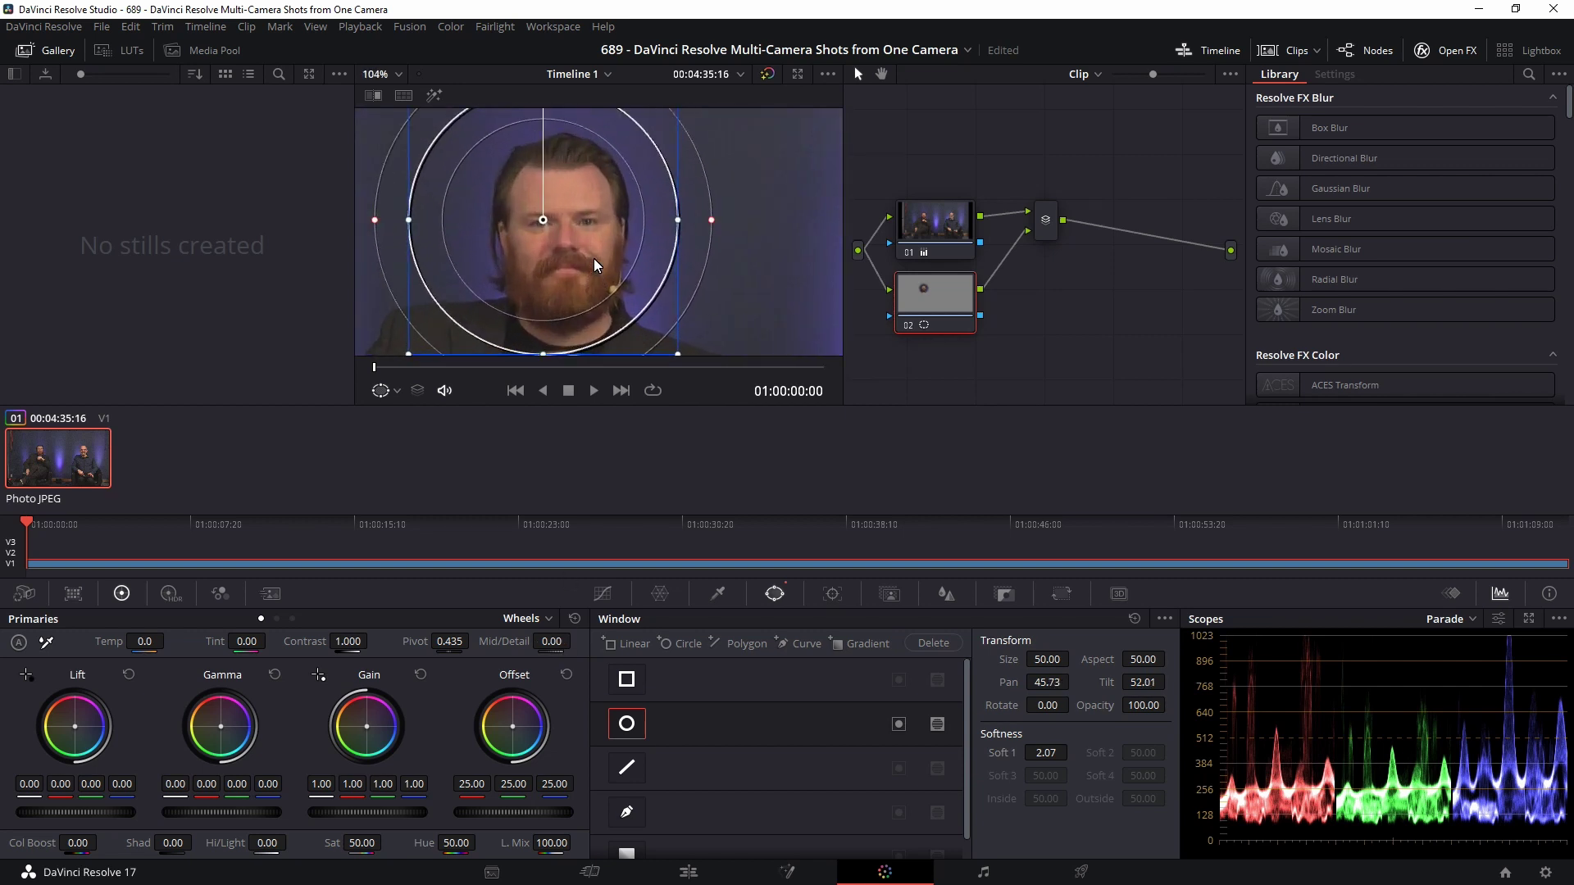
left_click_drag(525, 217, 545, 240)
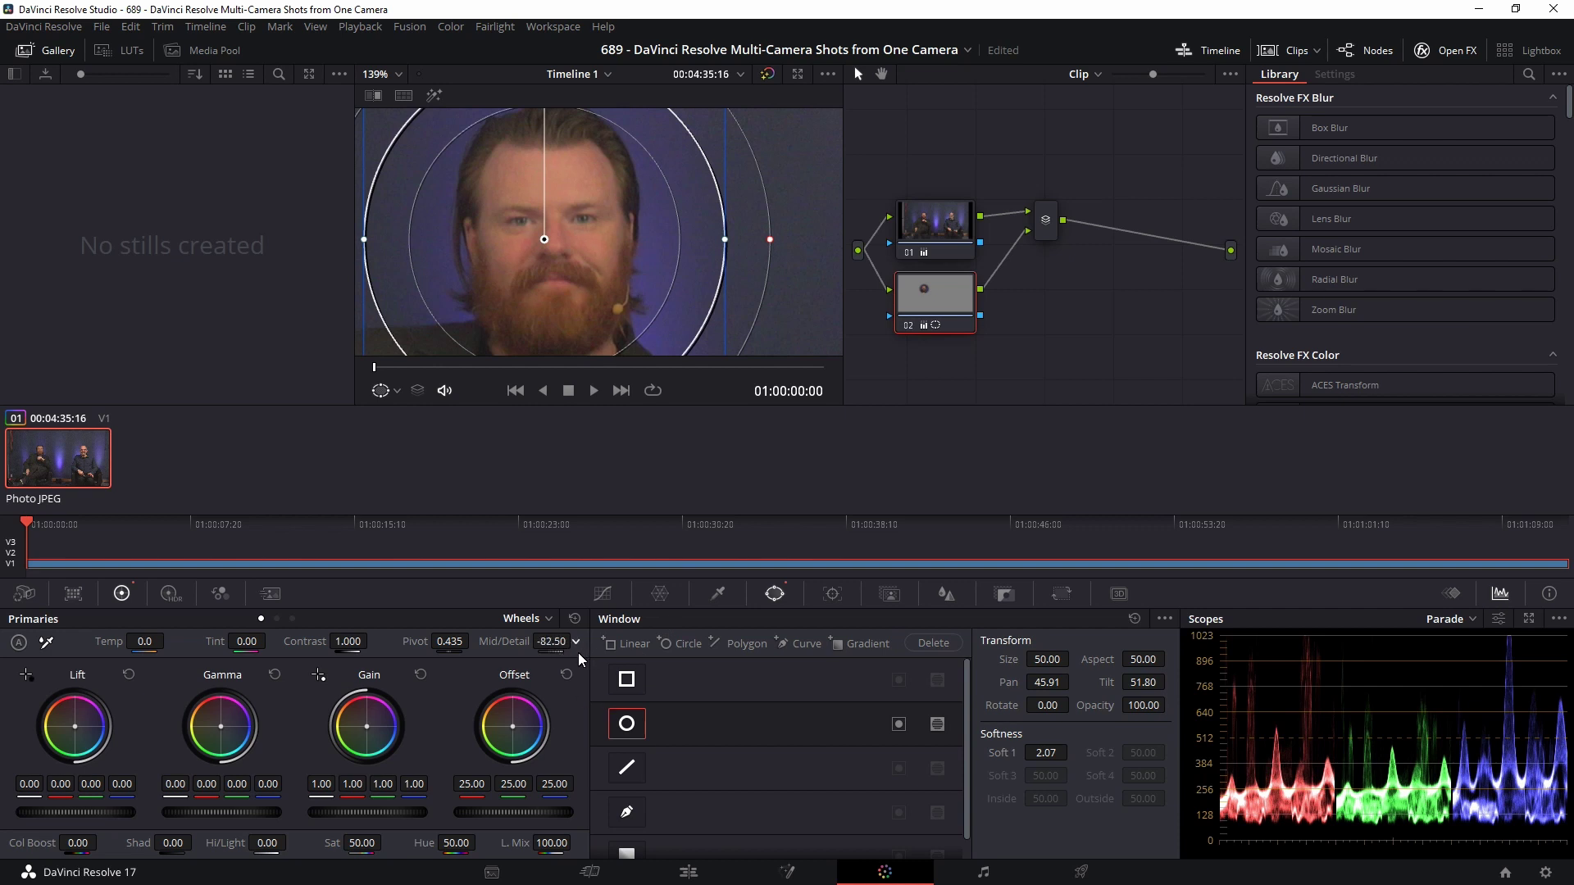
scroll(593, 273, "down", 3)
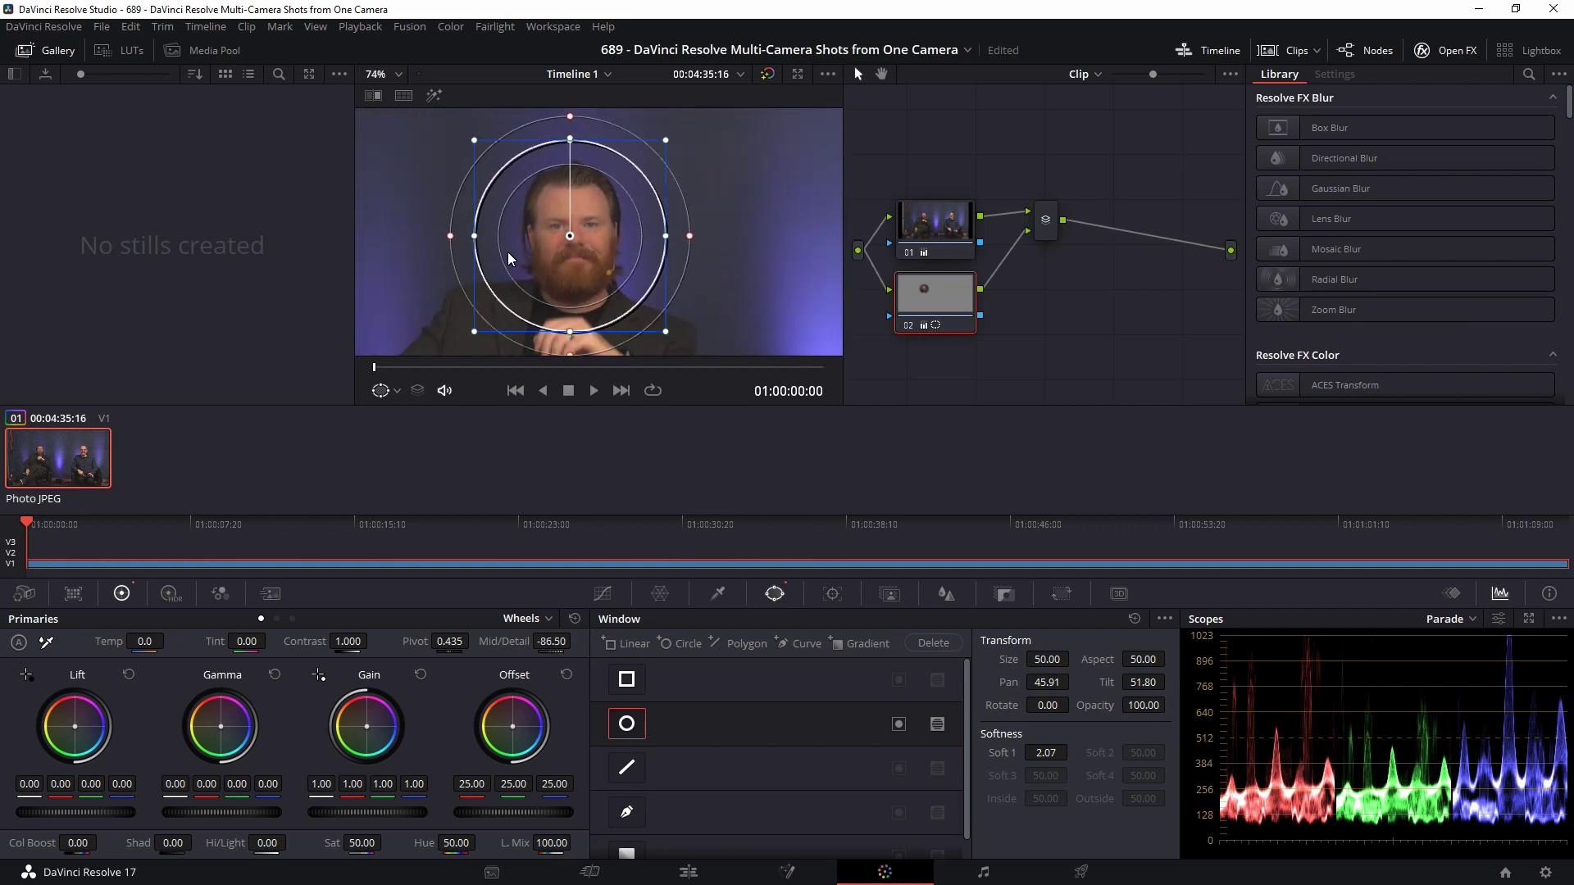
left_click_drag(477, 237, 495, 241)
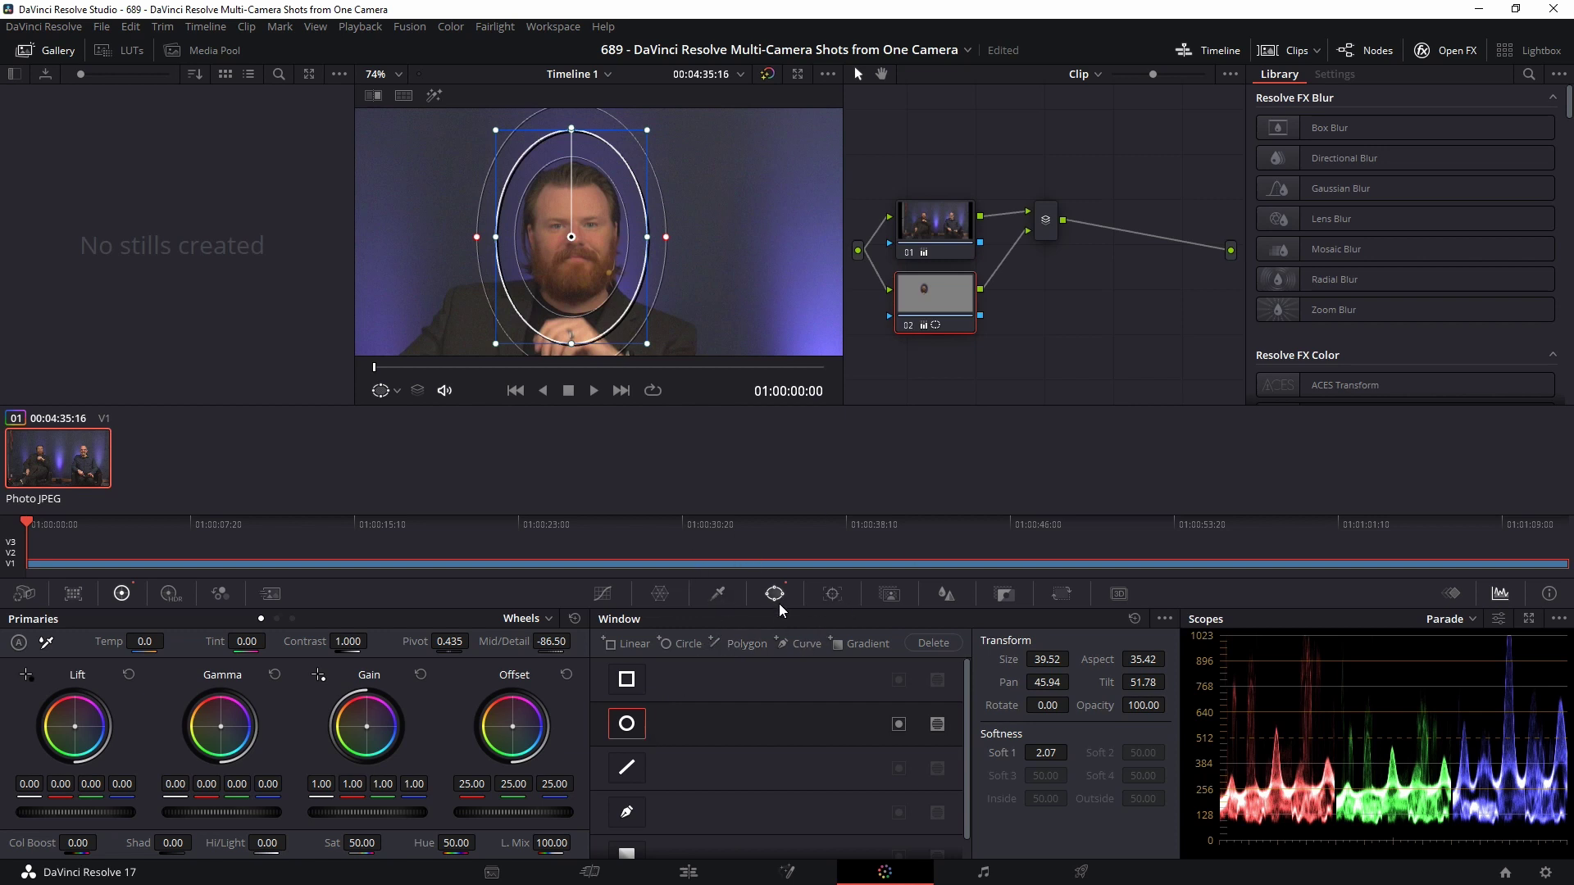
Track the face window forward with Rotate unchecked, then add parallel node 03.
left_click(840, 596)
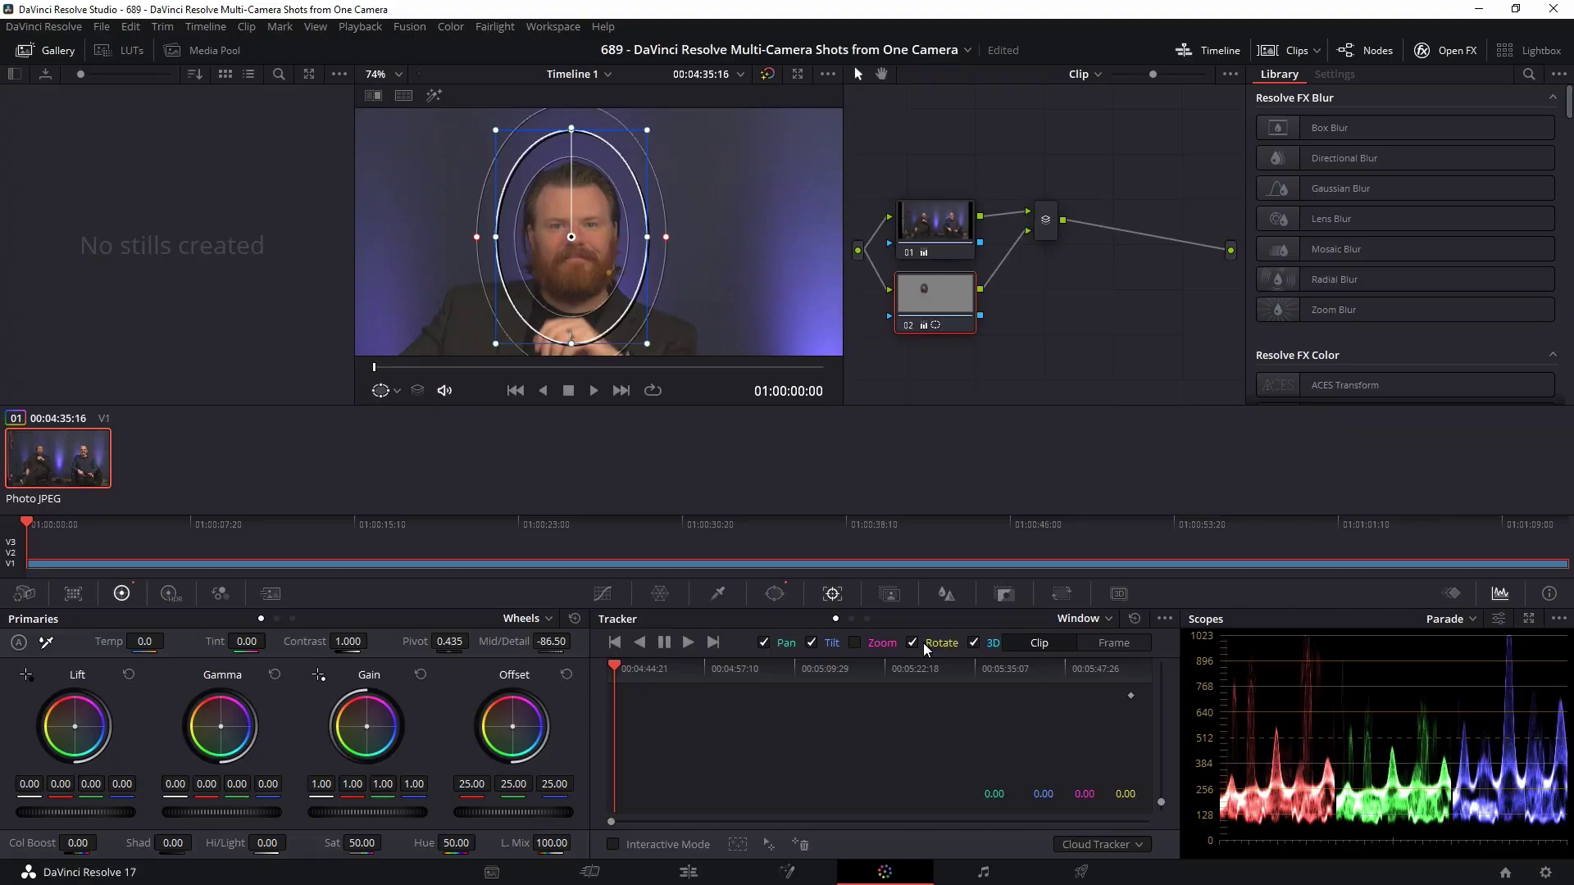
left_click(925, 647)
left_click(687, 644)
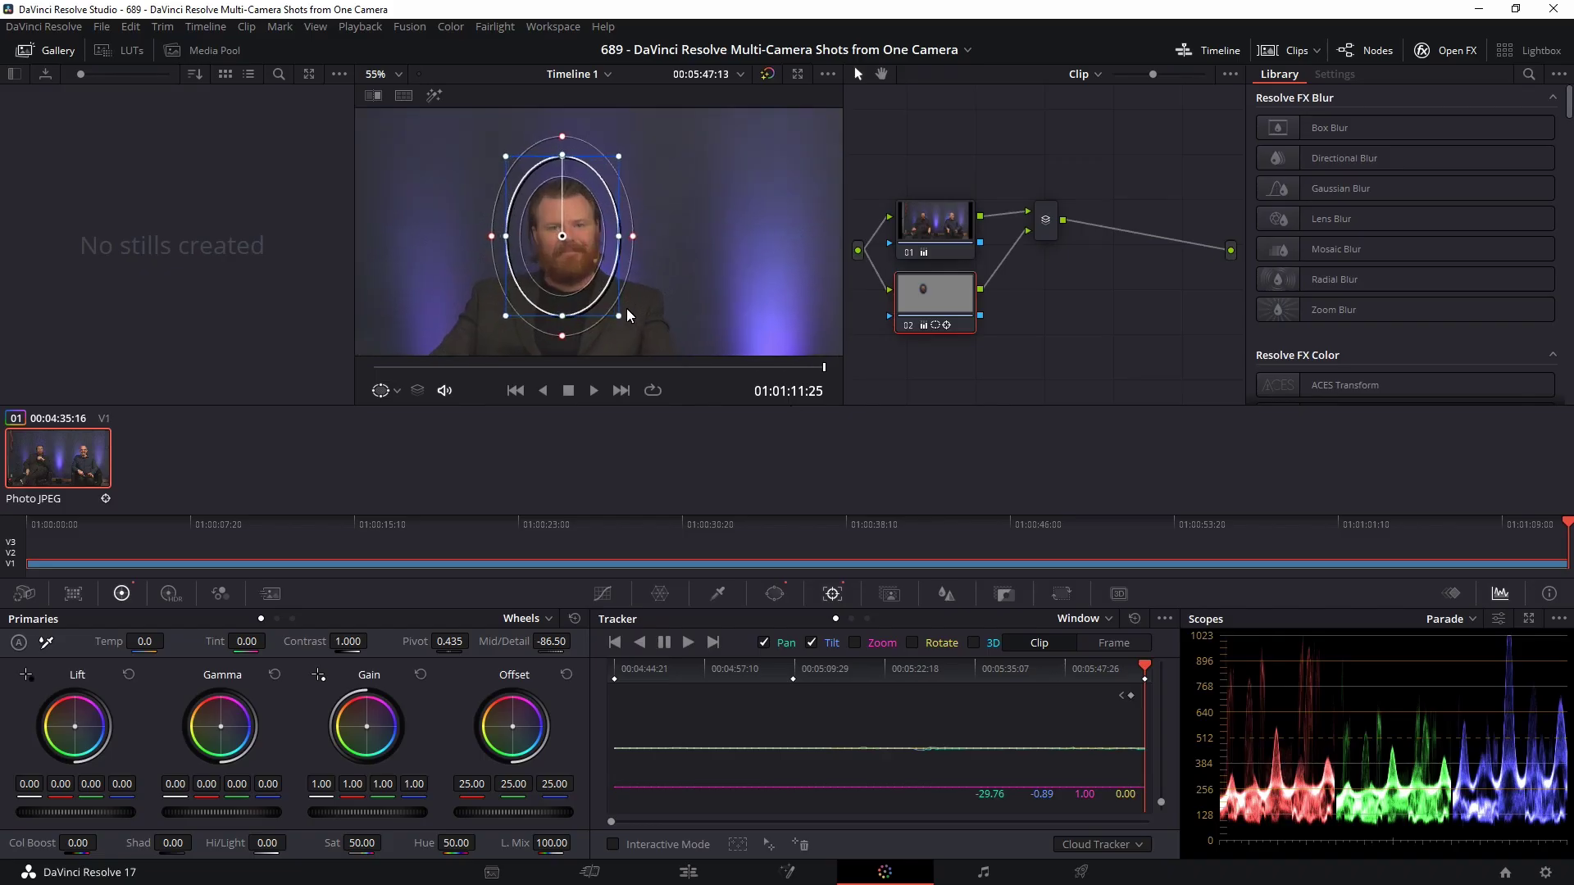
scroll(627, 308, "down", 5)
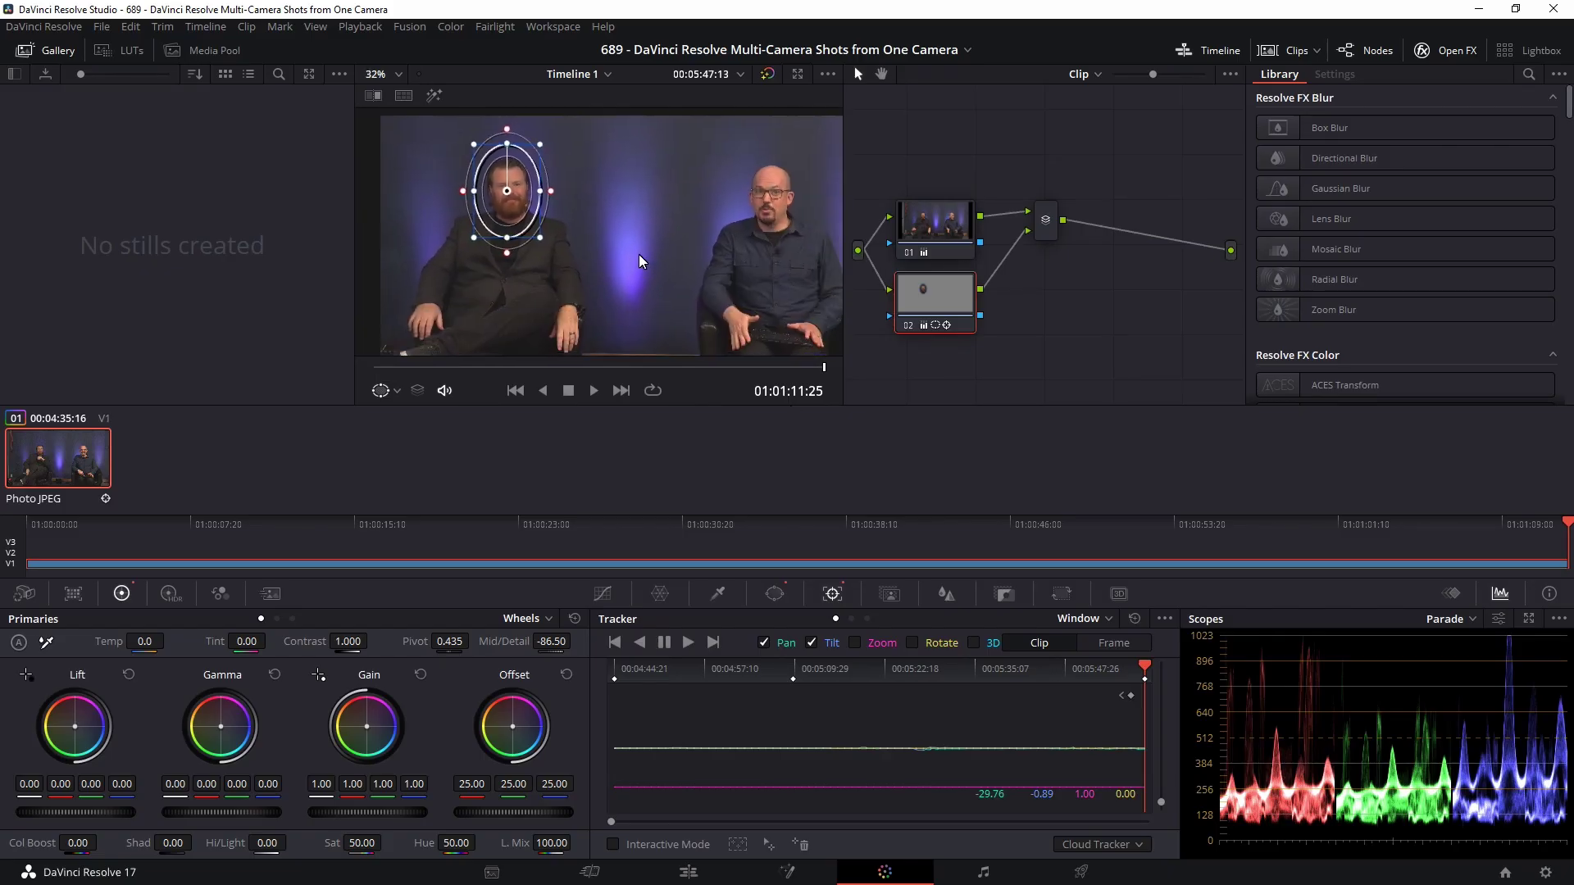
mouse_move(639, 259)
left_mouse_down()
mouse_move(627, 238)
mouse_move(618, 258)
left_mouse_up()
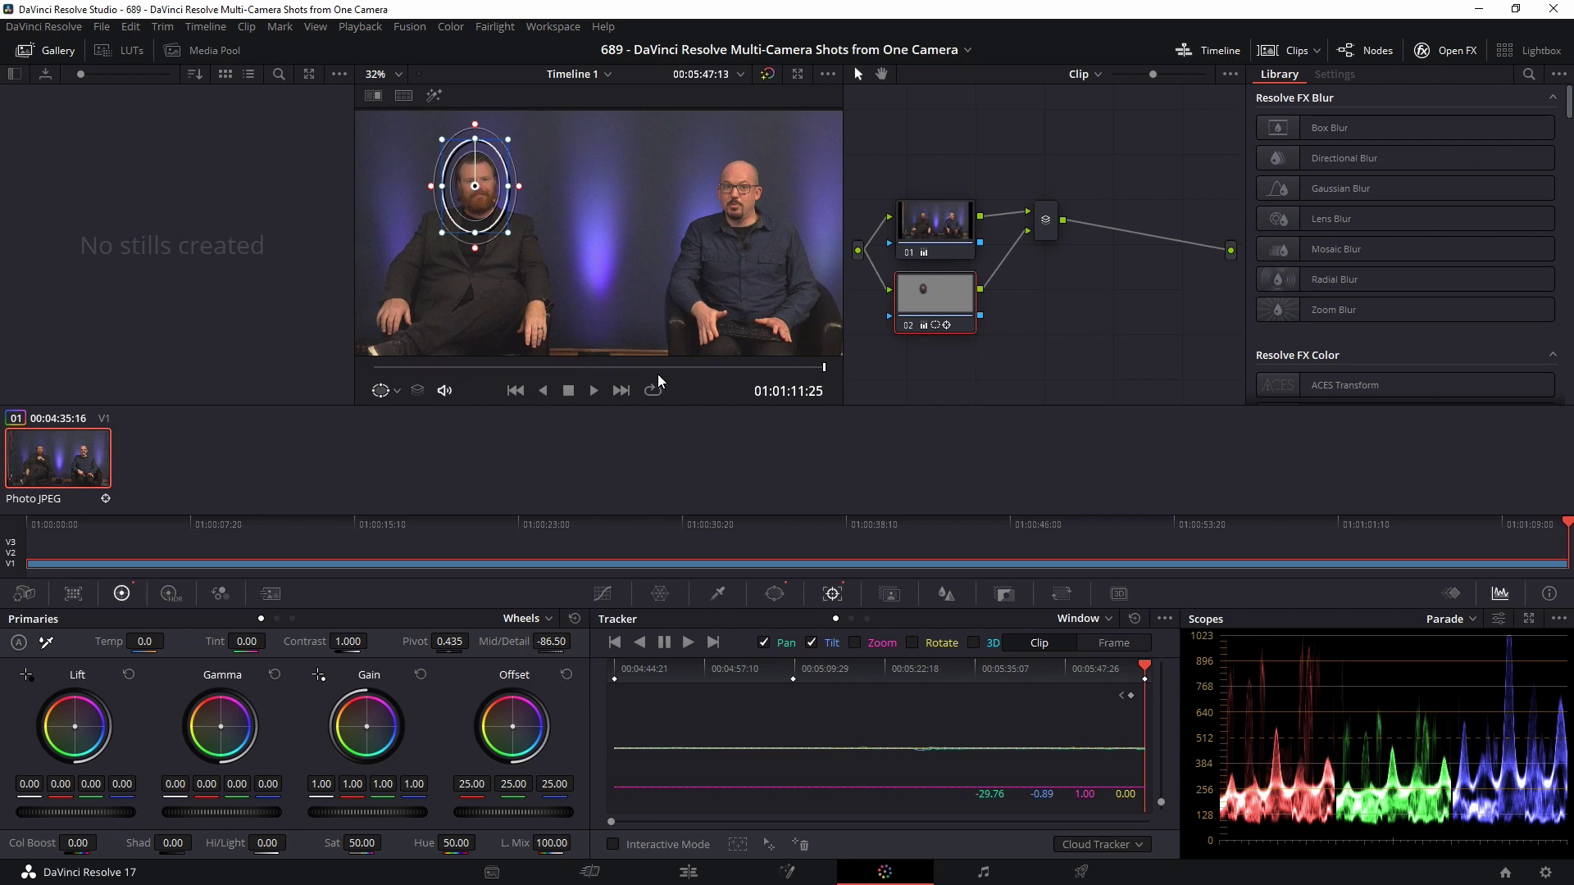
left_click_drag(669, 367, 328, 371)
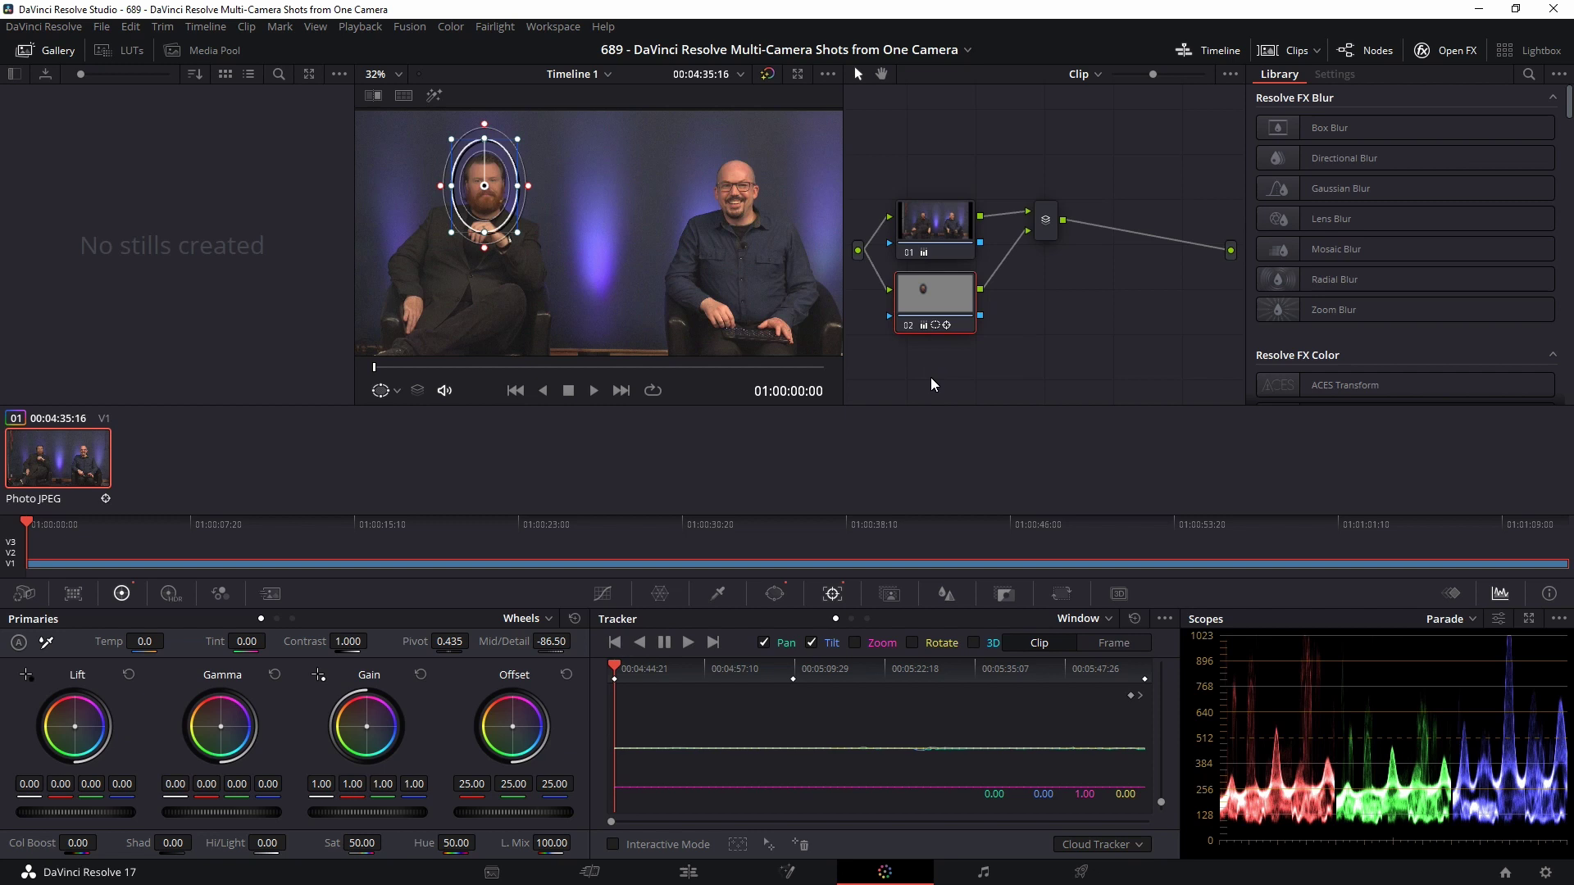
key("alt+p")
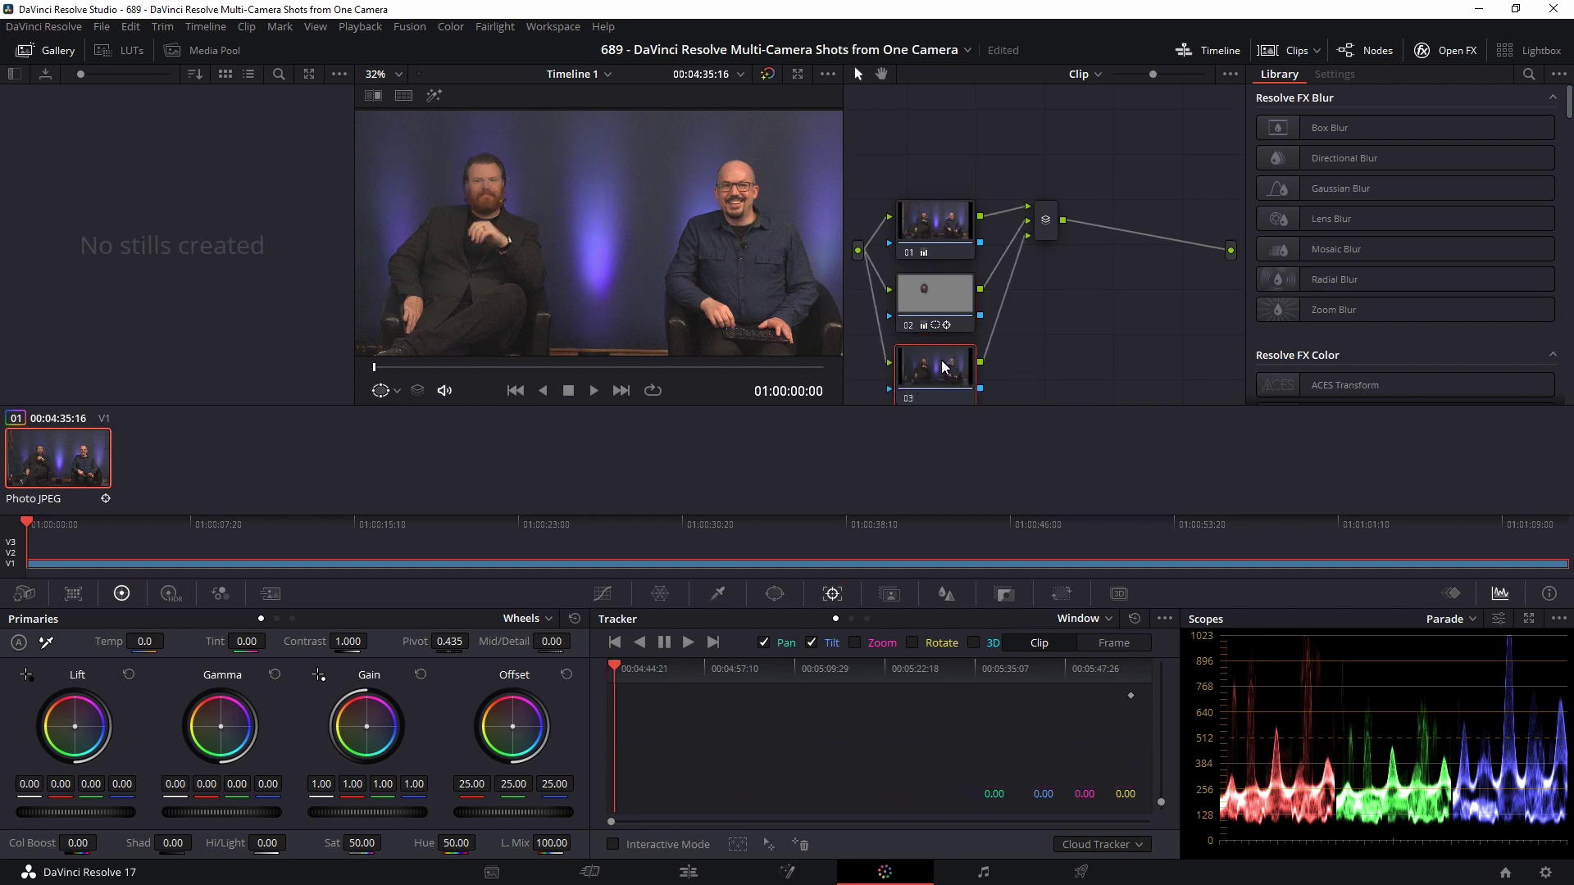
Add a circle window to node 03 and reshape it into an oval around the face.
left_click(775, 593)
left_click(626, 723)
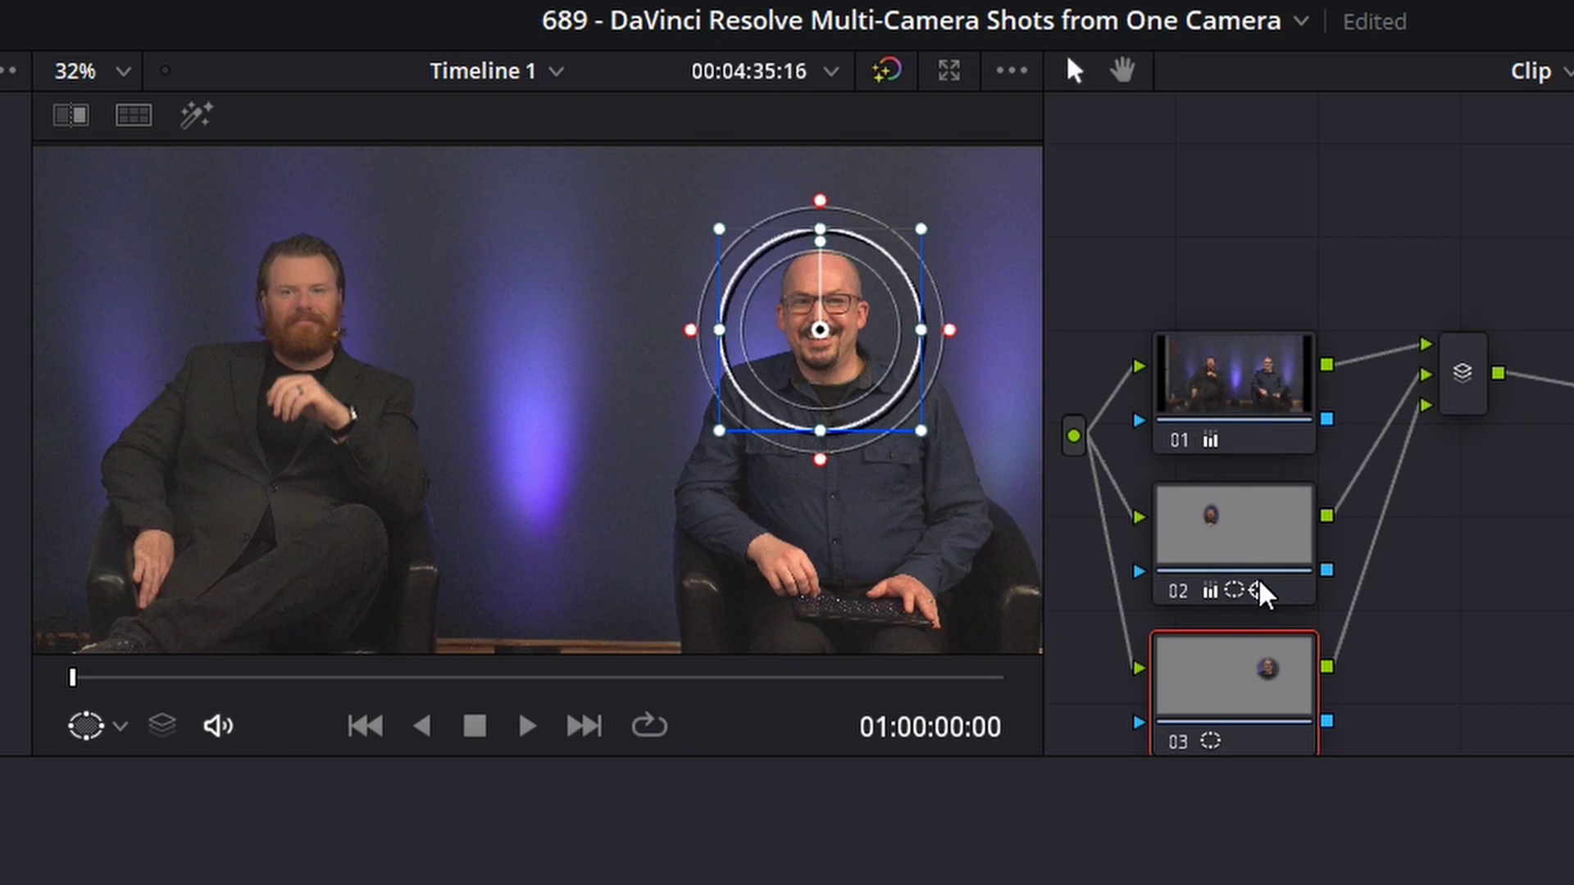
left_click_drag(719, 330, 753, 331)
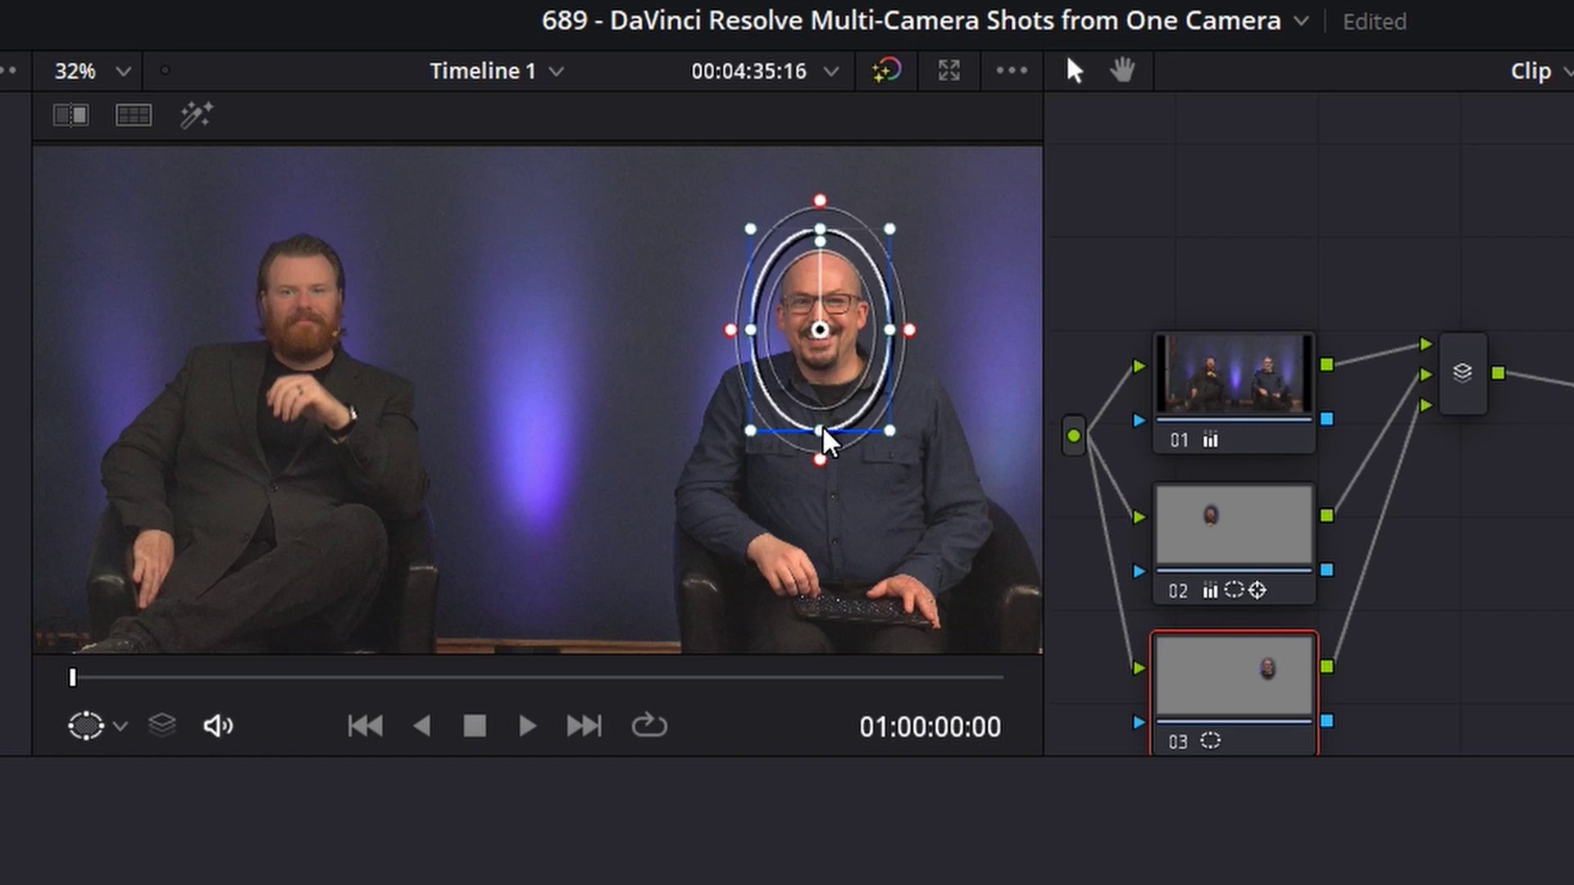
left_click_drag(823, 430, 826, 420)
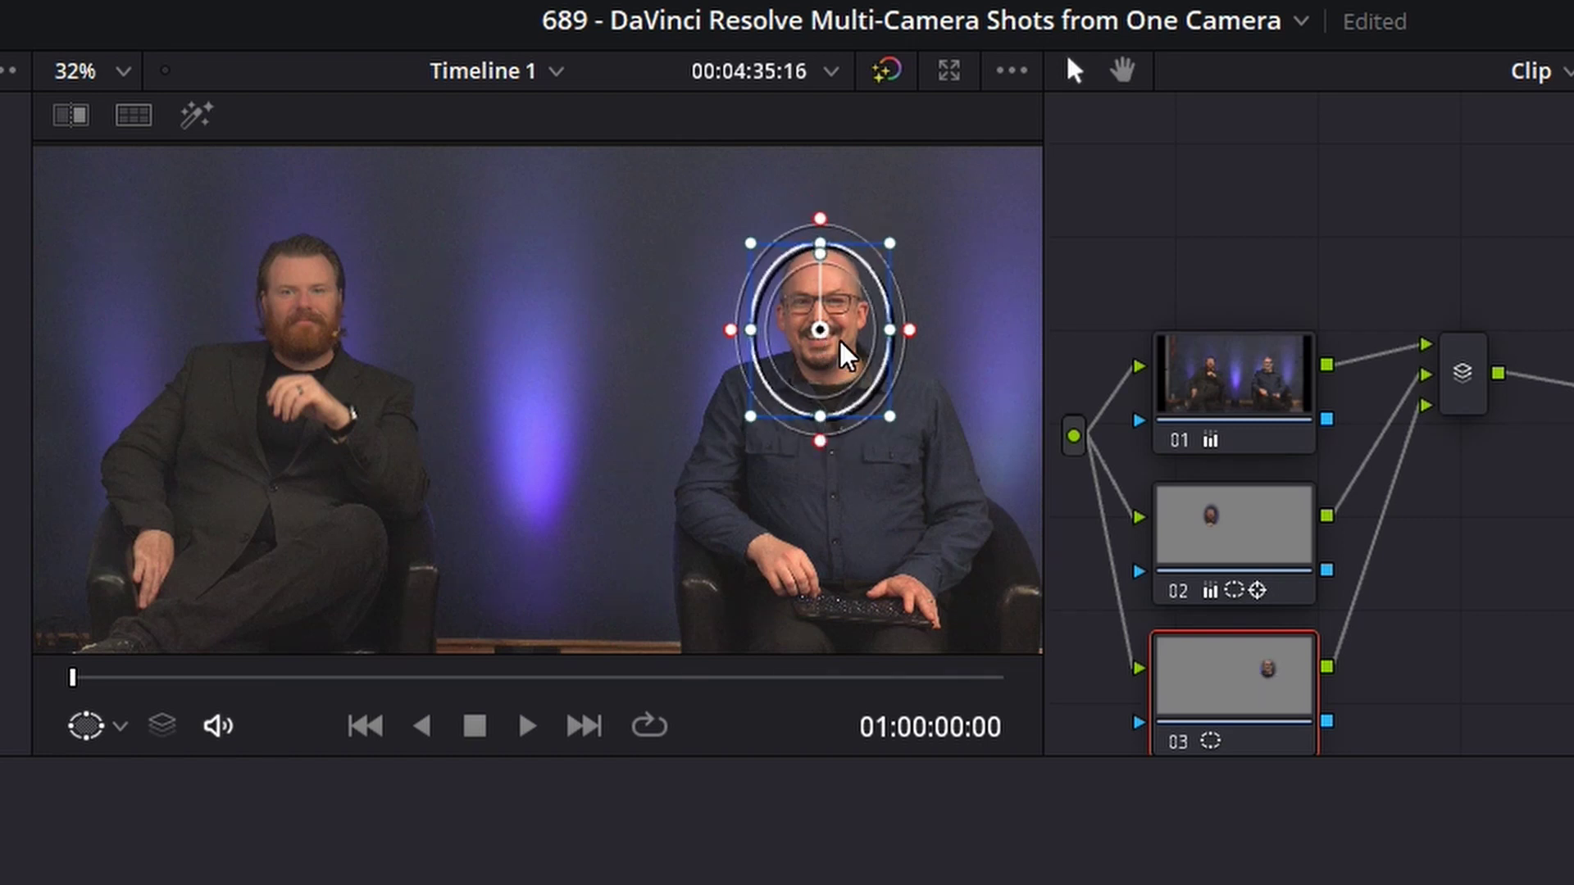
left_click_drag(820, 332, 822, 323)
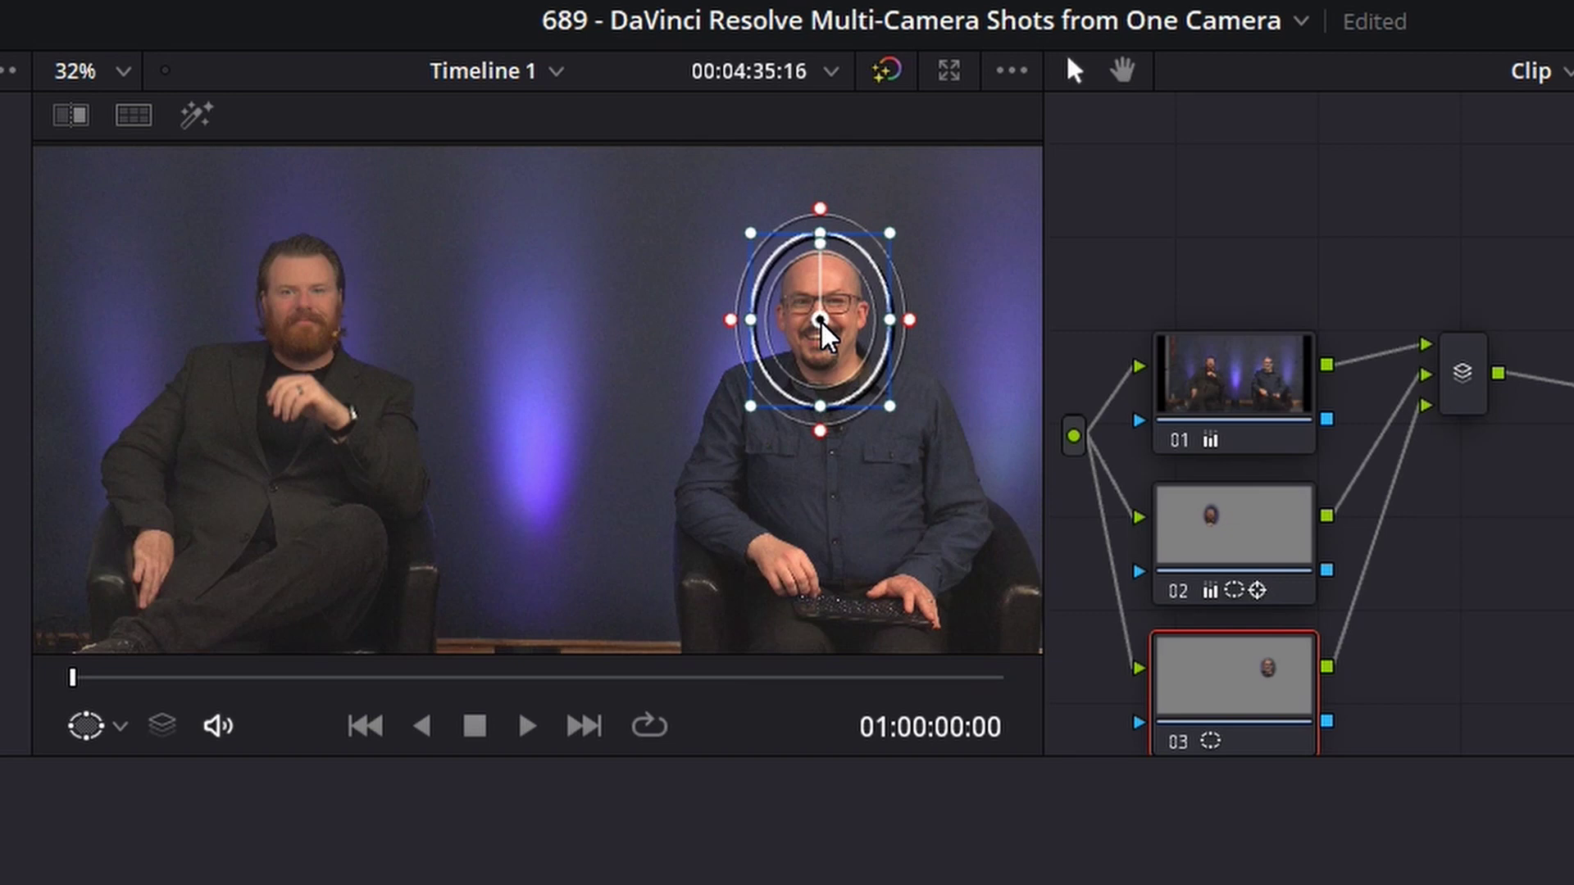
Fine-tune the oval onto the right man's face and scrub the clip to check it.
scroll(857, 341, "up", 5)
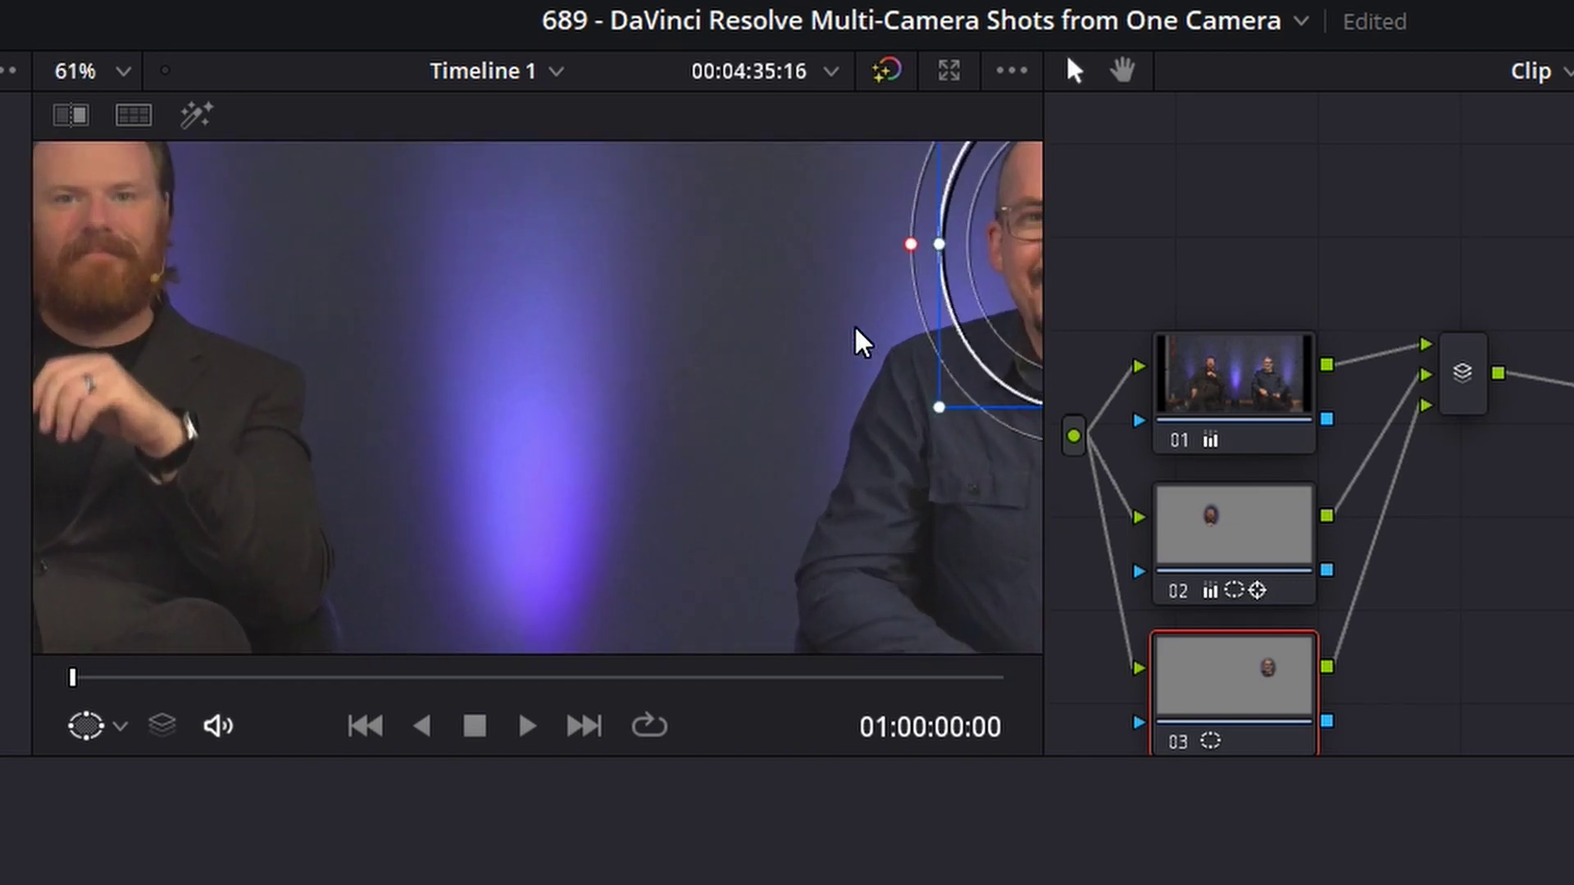
left_click_drag(858, 341, 123, 509)
scroll(495, 394, "up", 2)
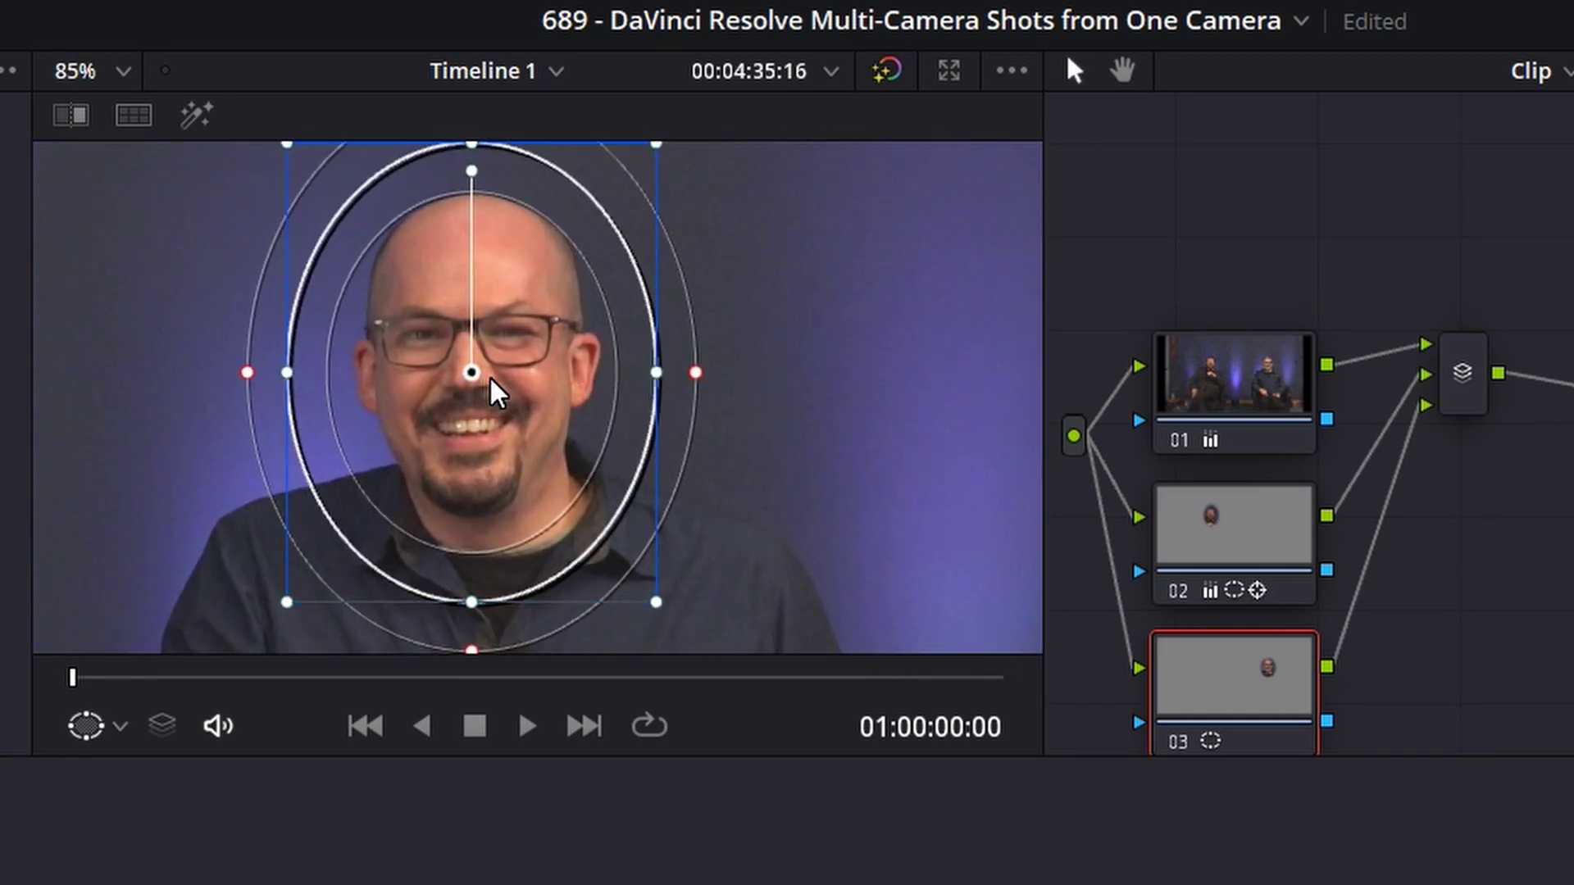
left_click_drag(478, 374, 474, 363)
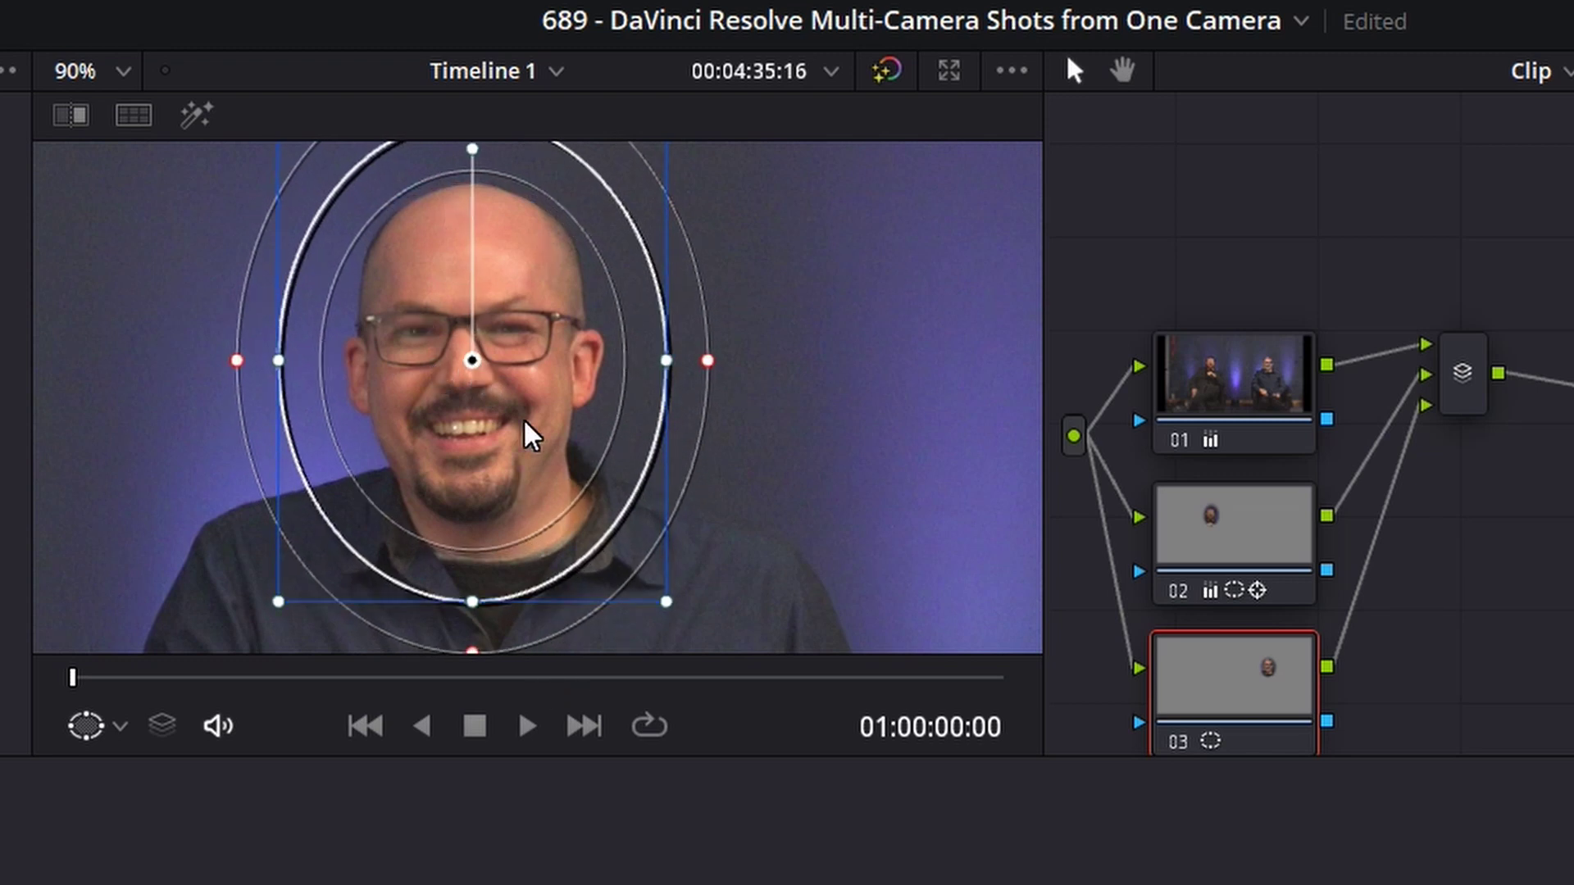
left_click_drag(291, 373, 302, 369)
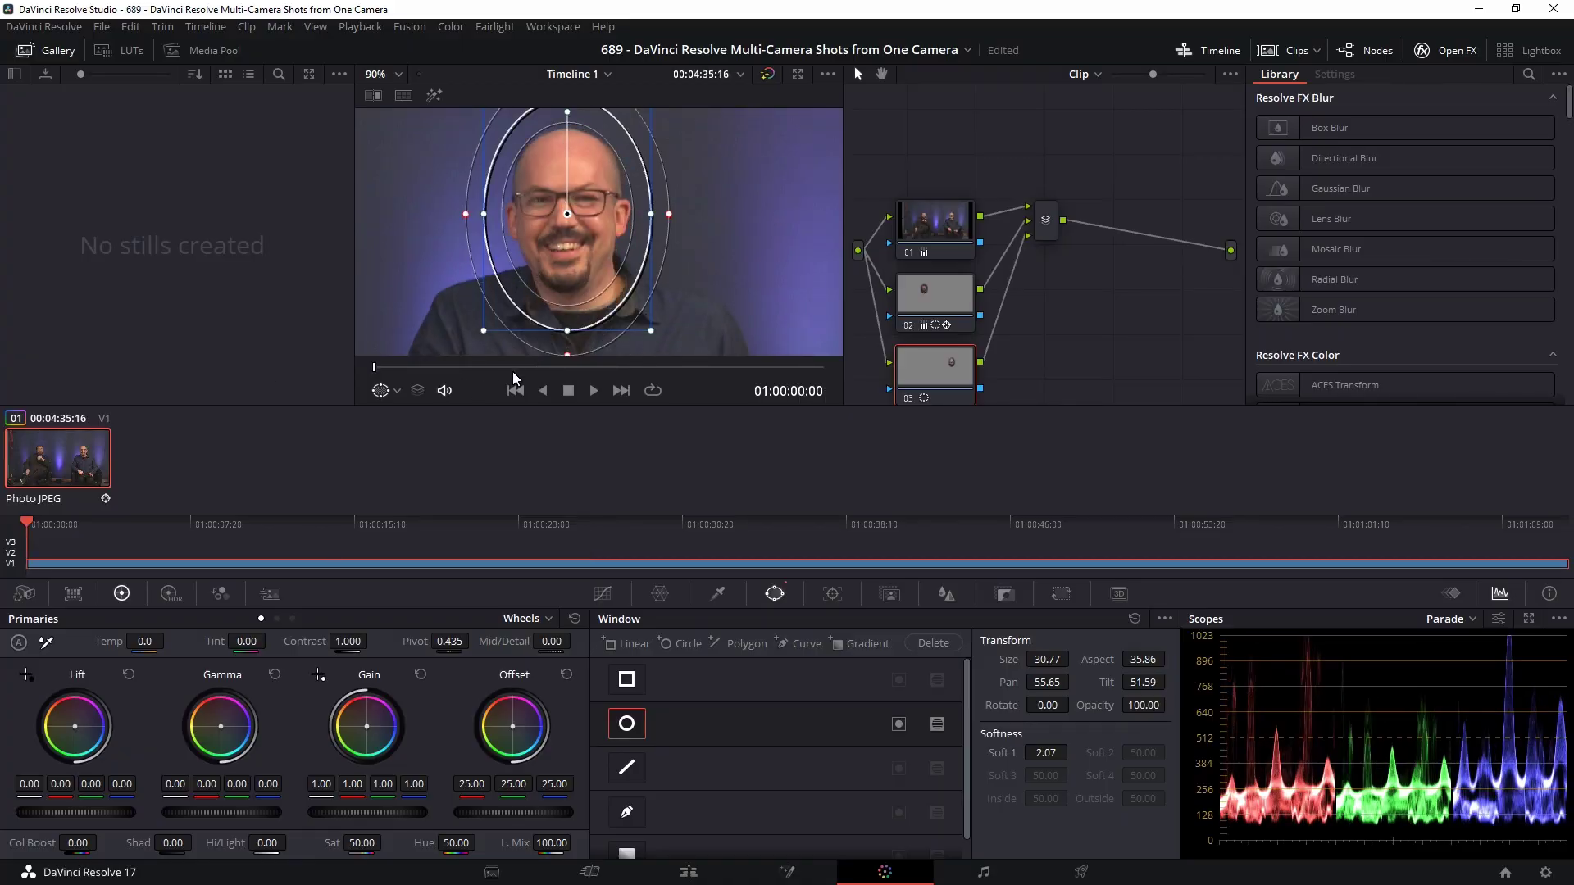
left_click_drag(515, 379, 827, 393)
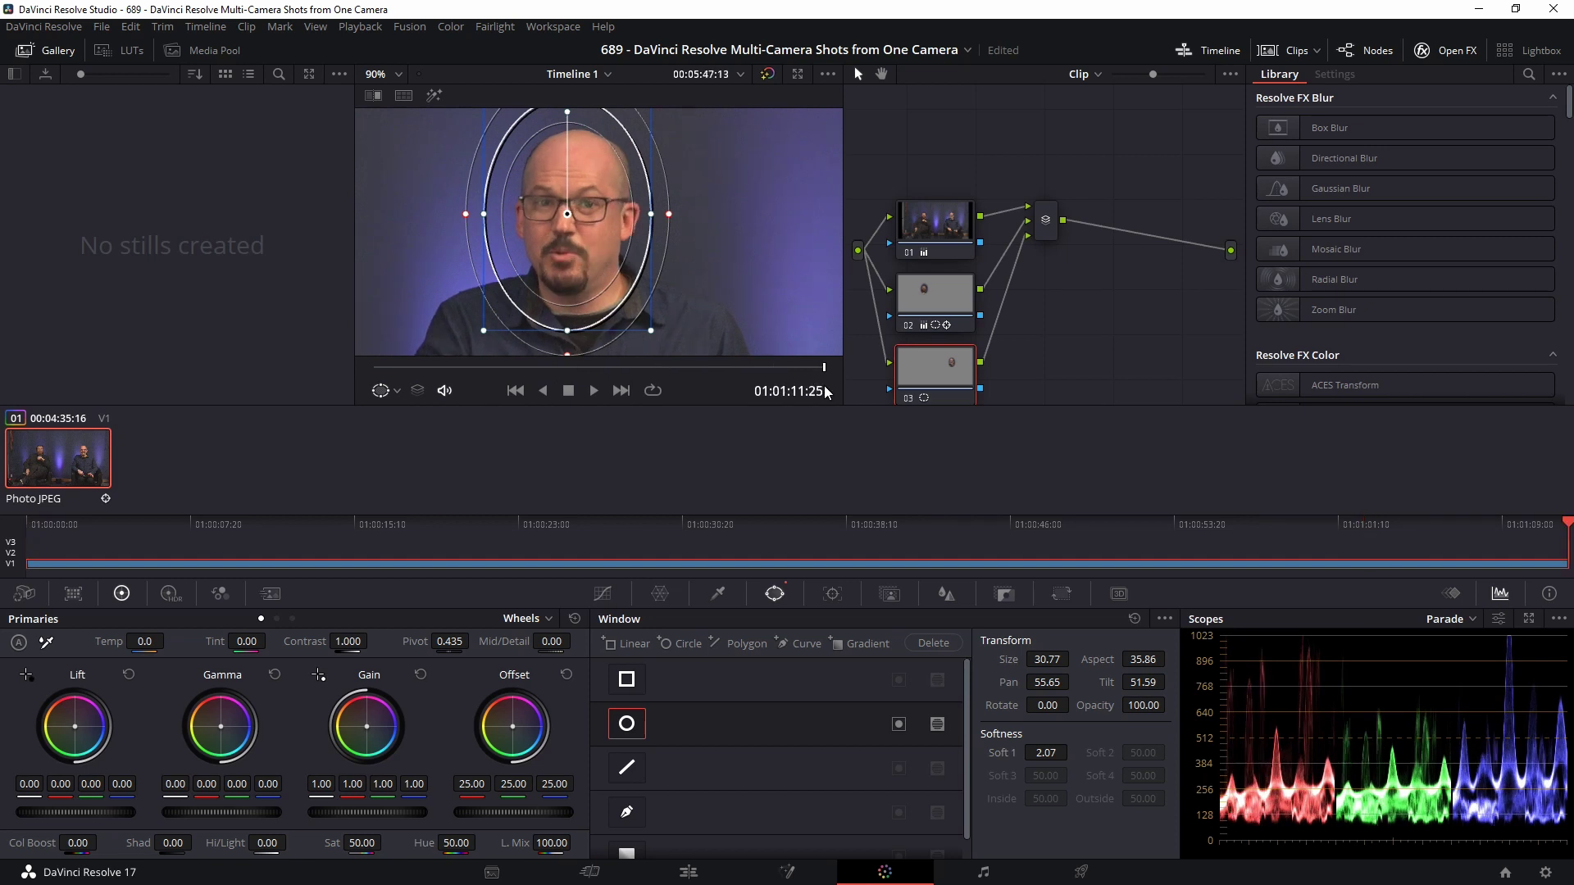
key("Home")
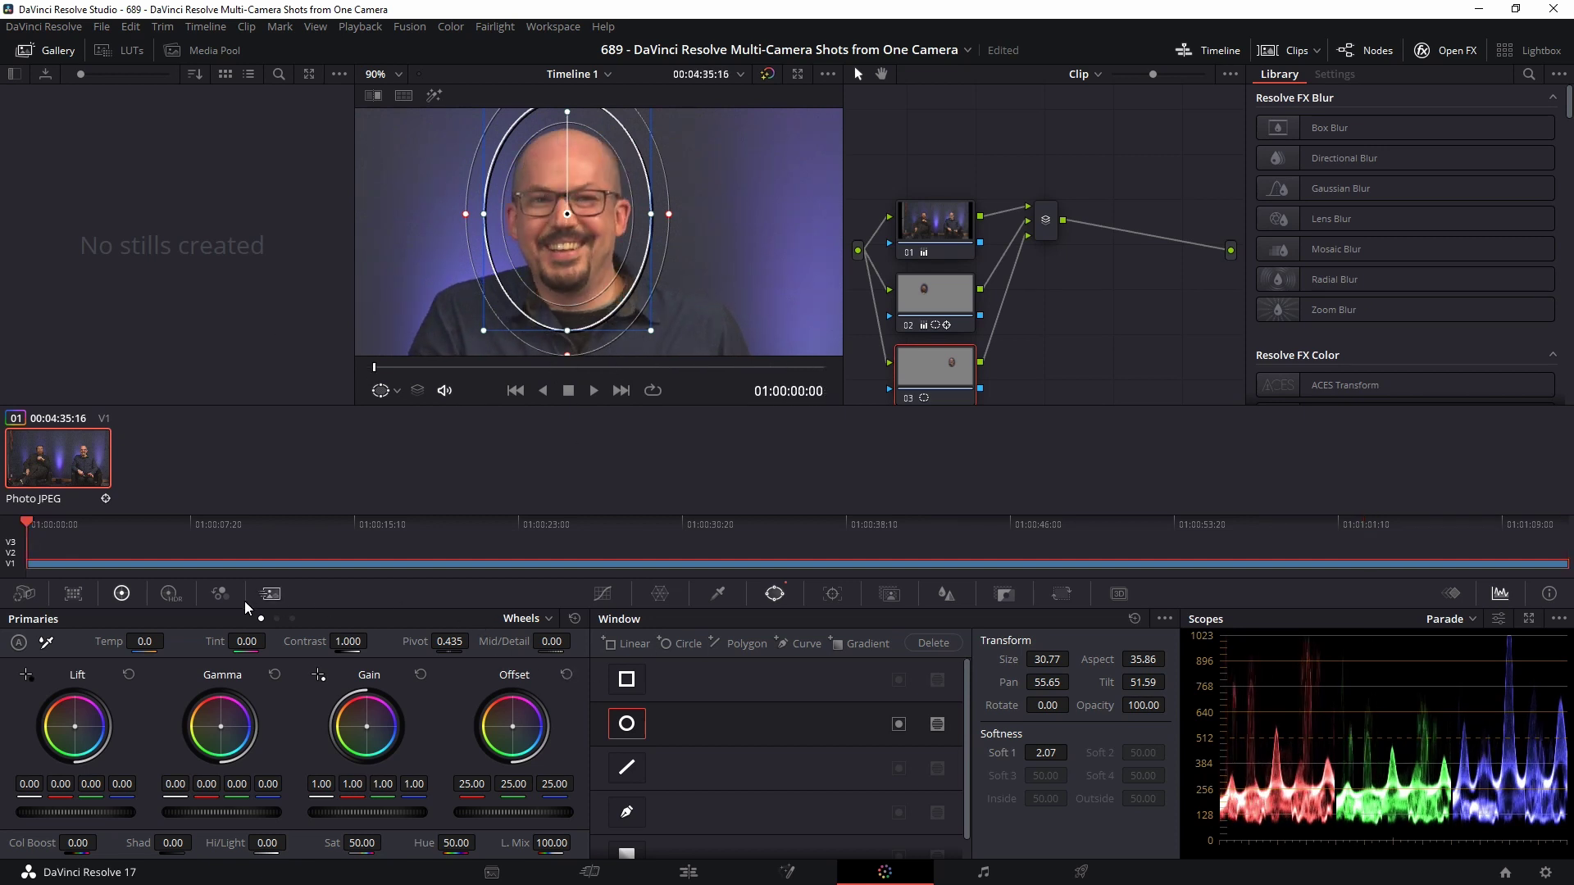
Track the oval mask forward through the clip and review the result.
left_click(833, 596)
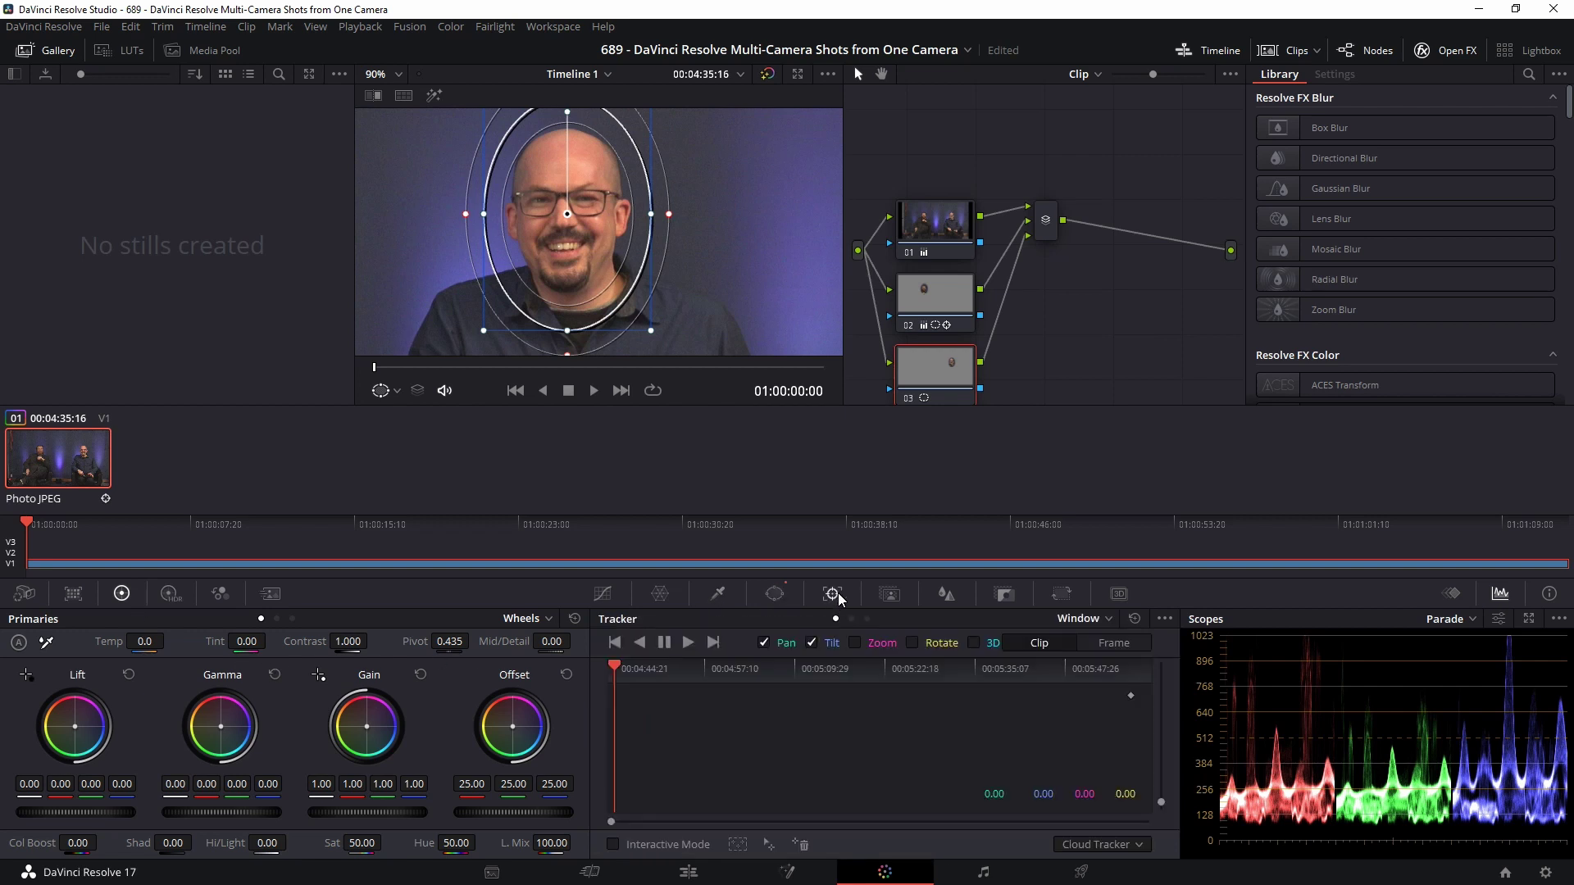
left_click(689, 646)
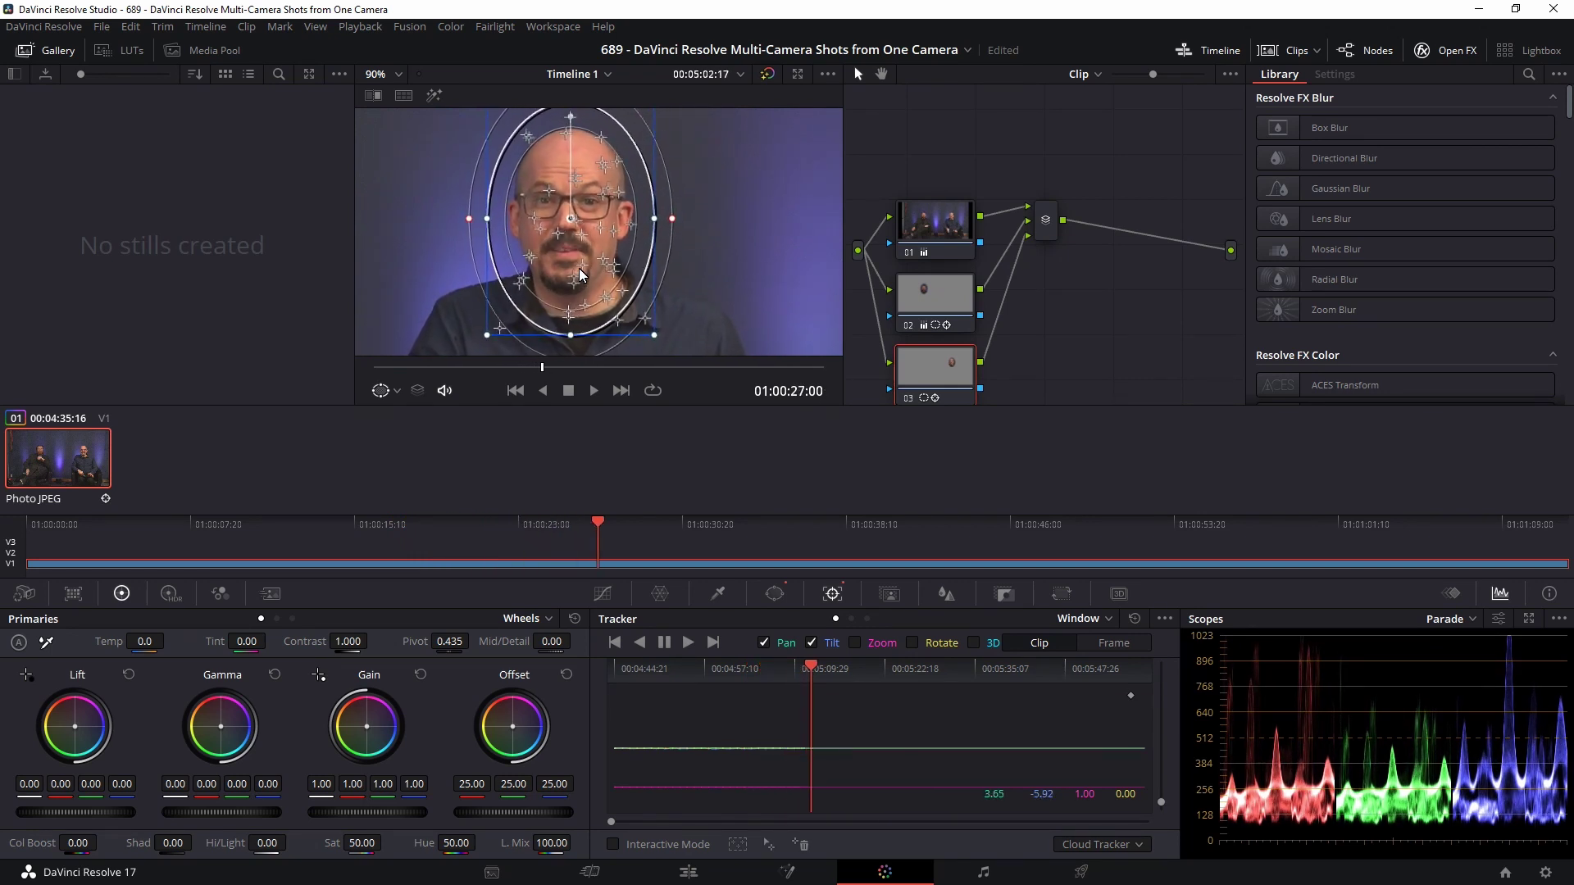
scroll(581, 274, "down", 5)
scroll(639, 263, "down", 2)
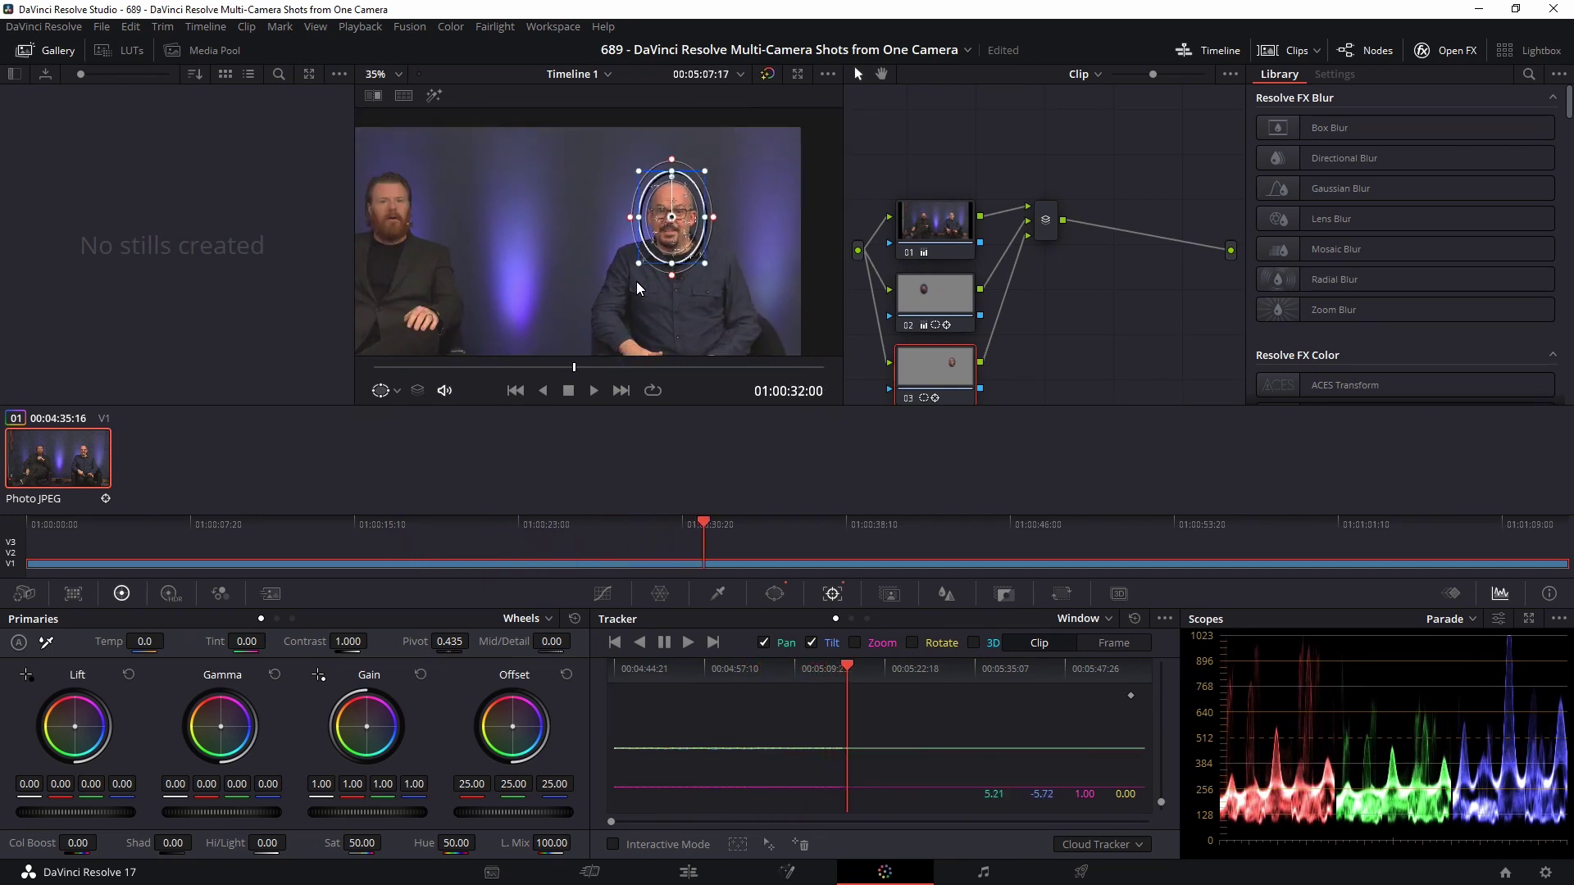
scroll(619, 299, "down", 1)
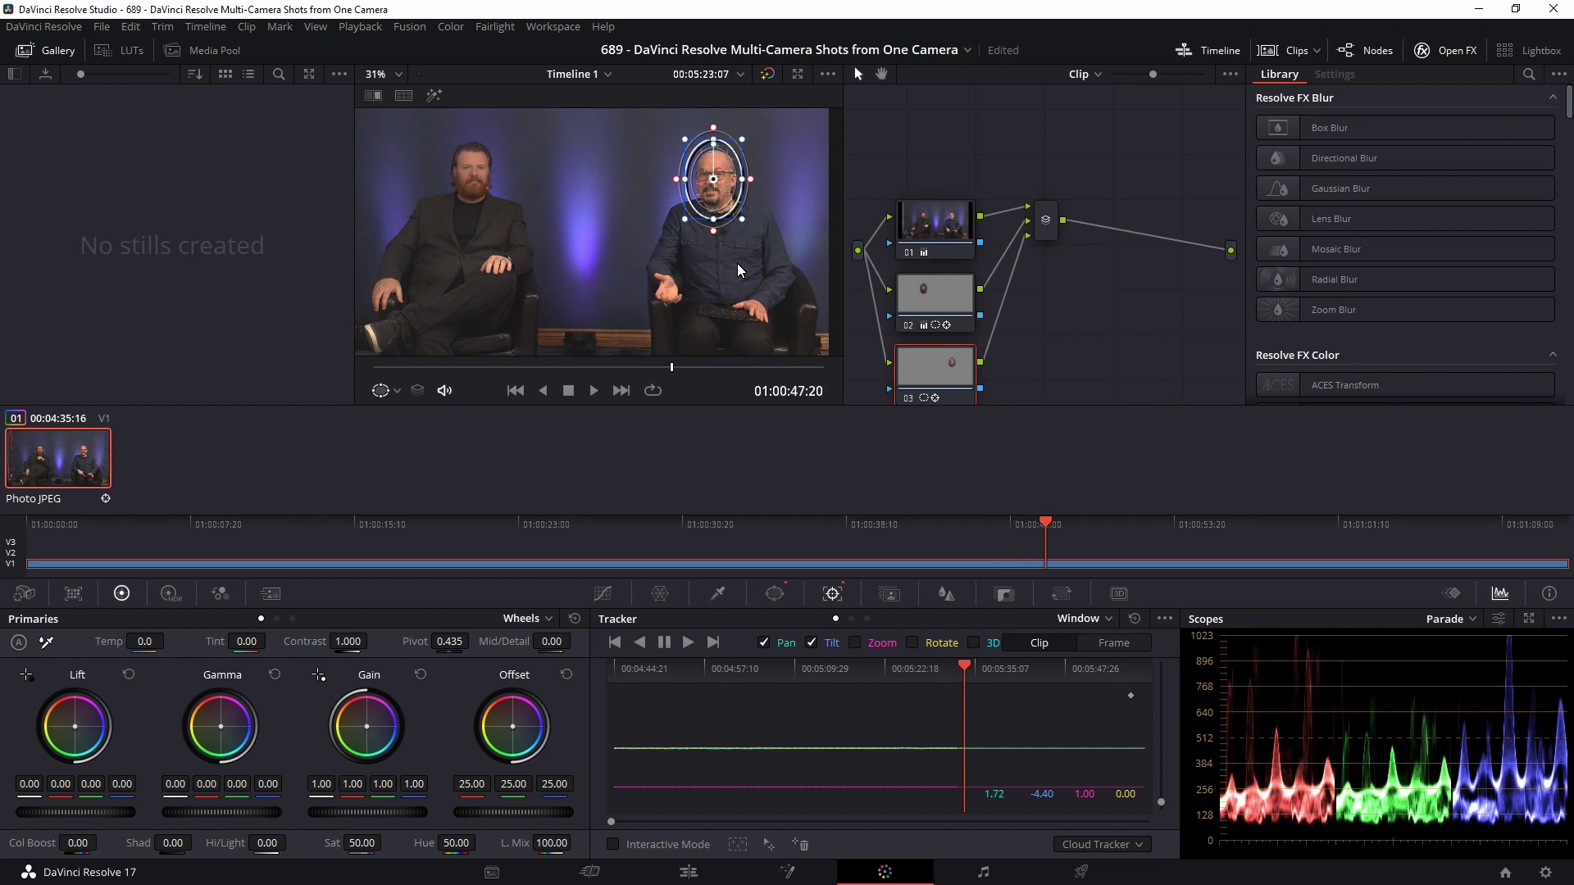
scroll(753, 220, "up", 5)
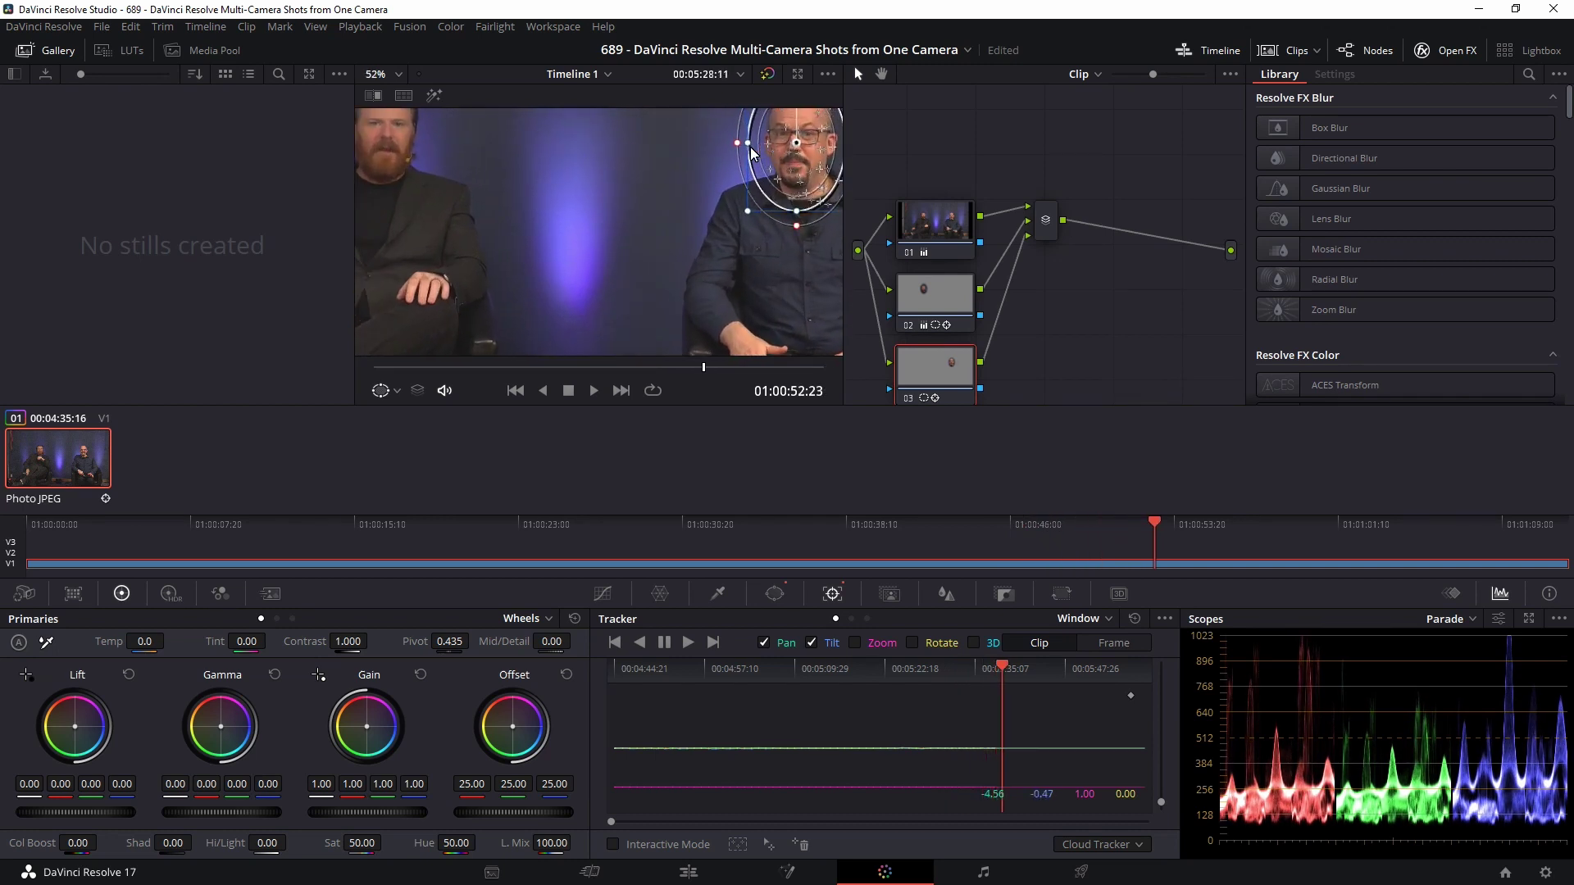
scroll(656, 193, "up", 4)
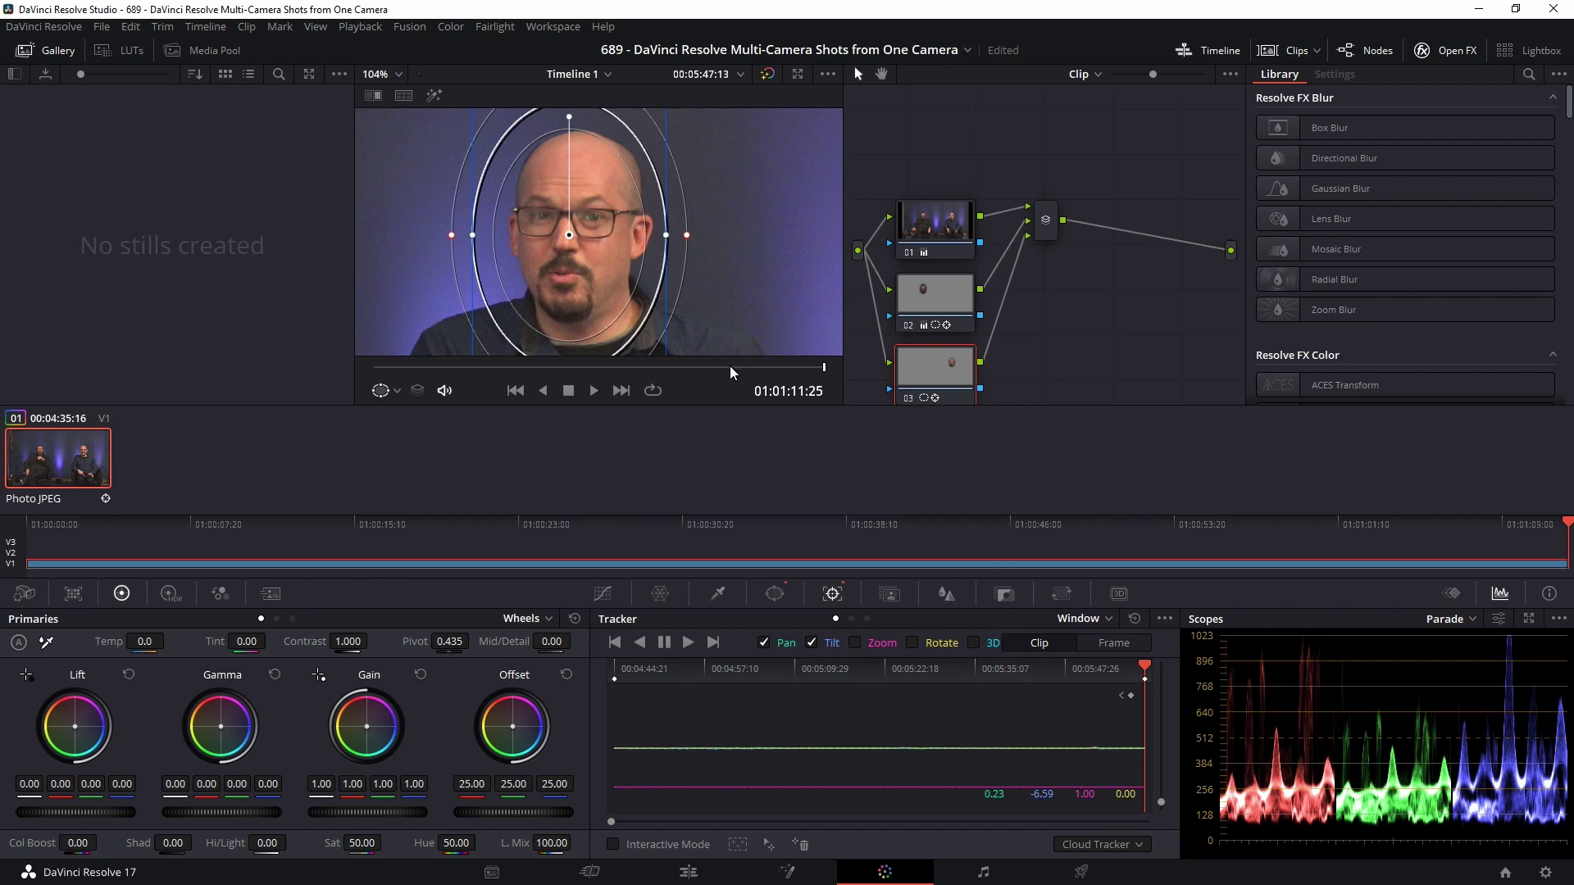
left_click_drag(730, 368, 711, 375)
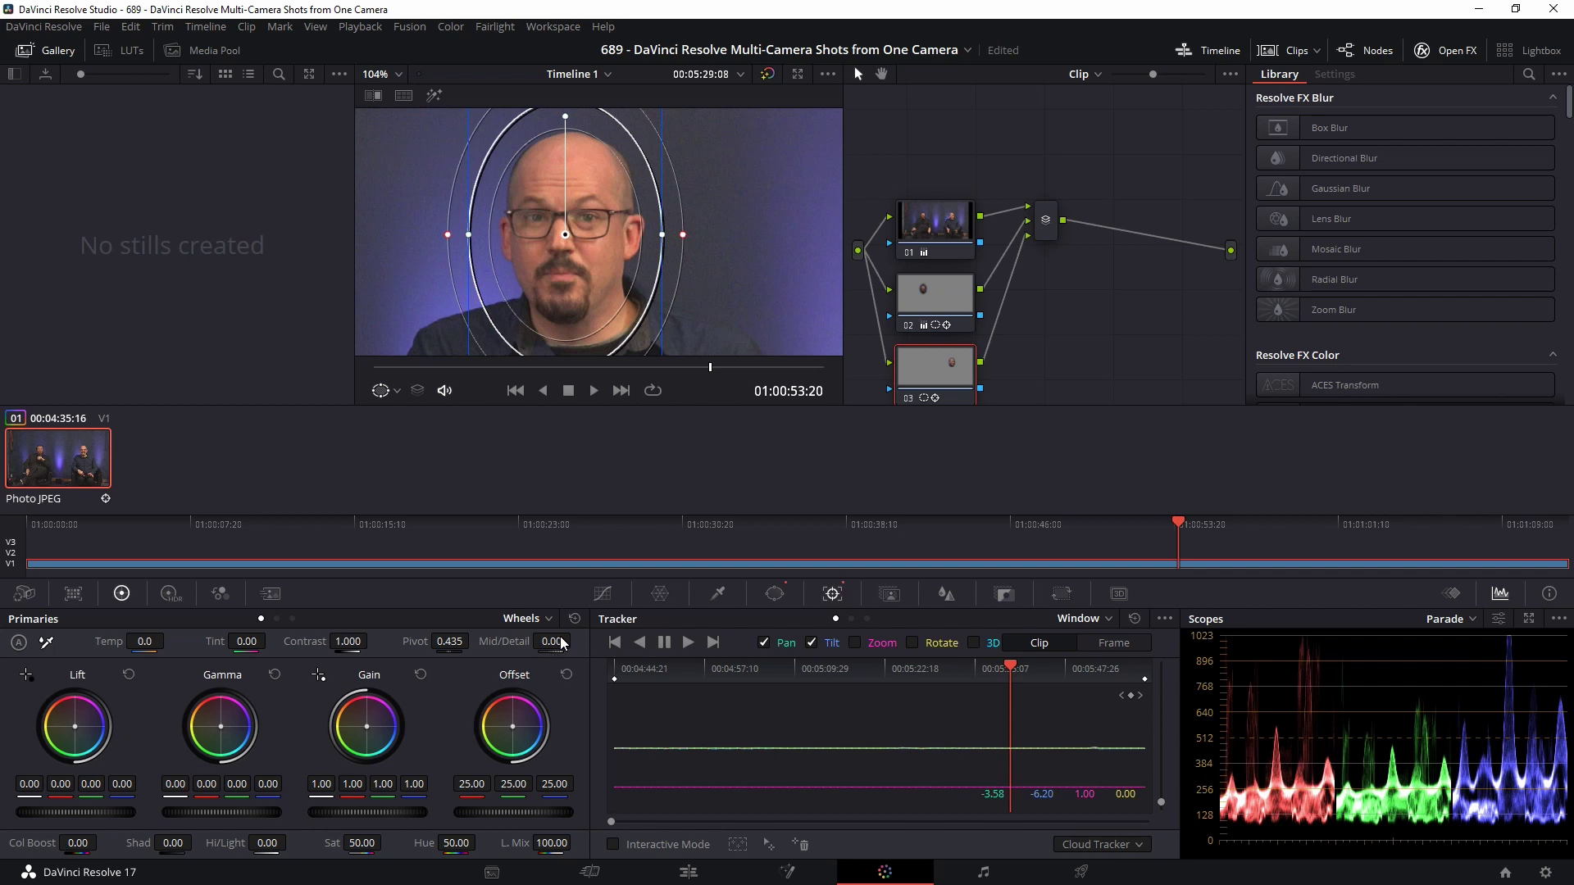
Lower the masked face's Mid/Detail to -93 and check nodes 01, 02 and 03.
left_click_drag(564, 643, 463, 651)
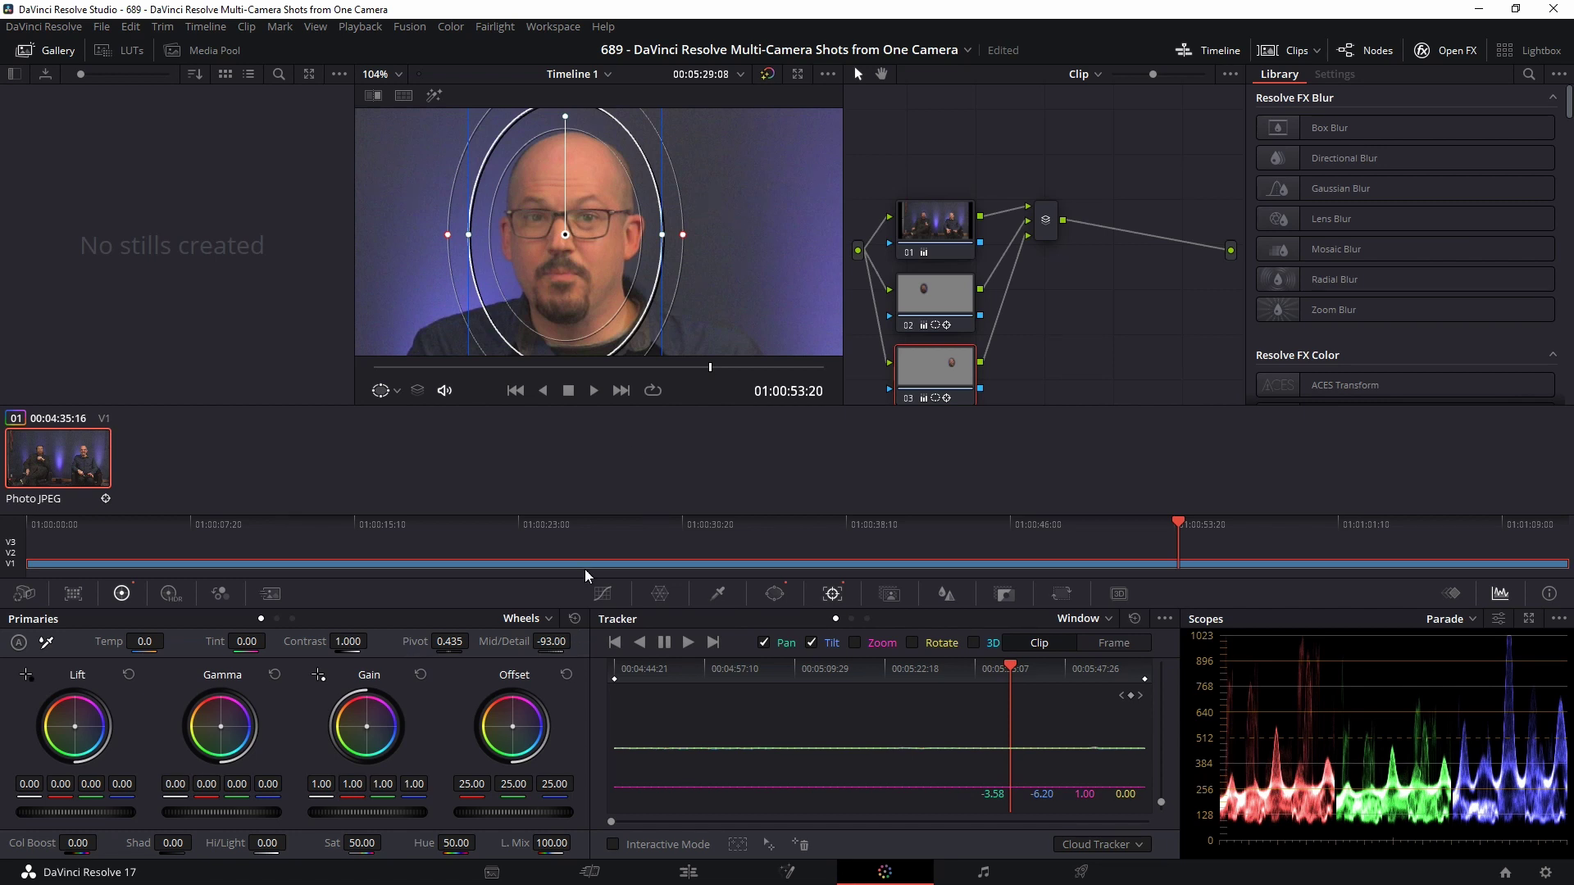
scroll(590, 246, "down", 4)
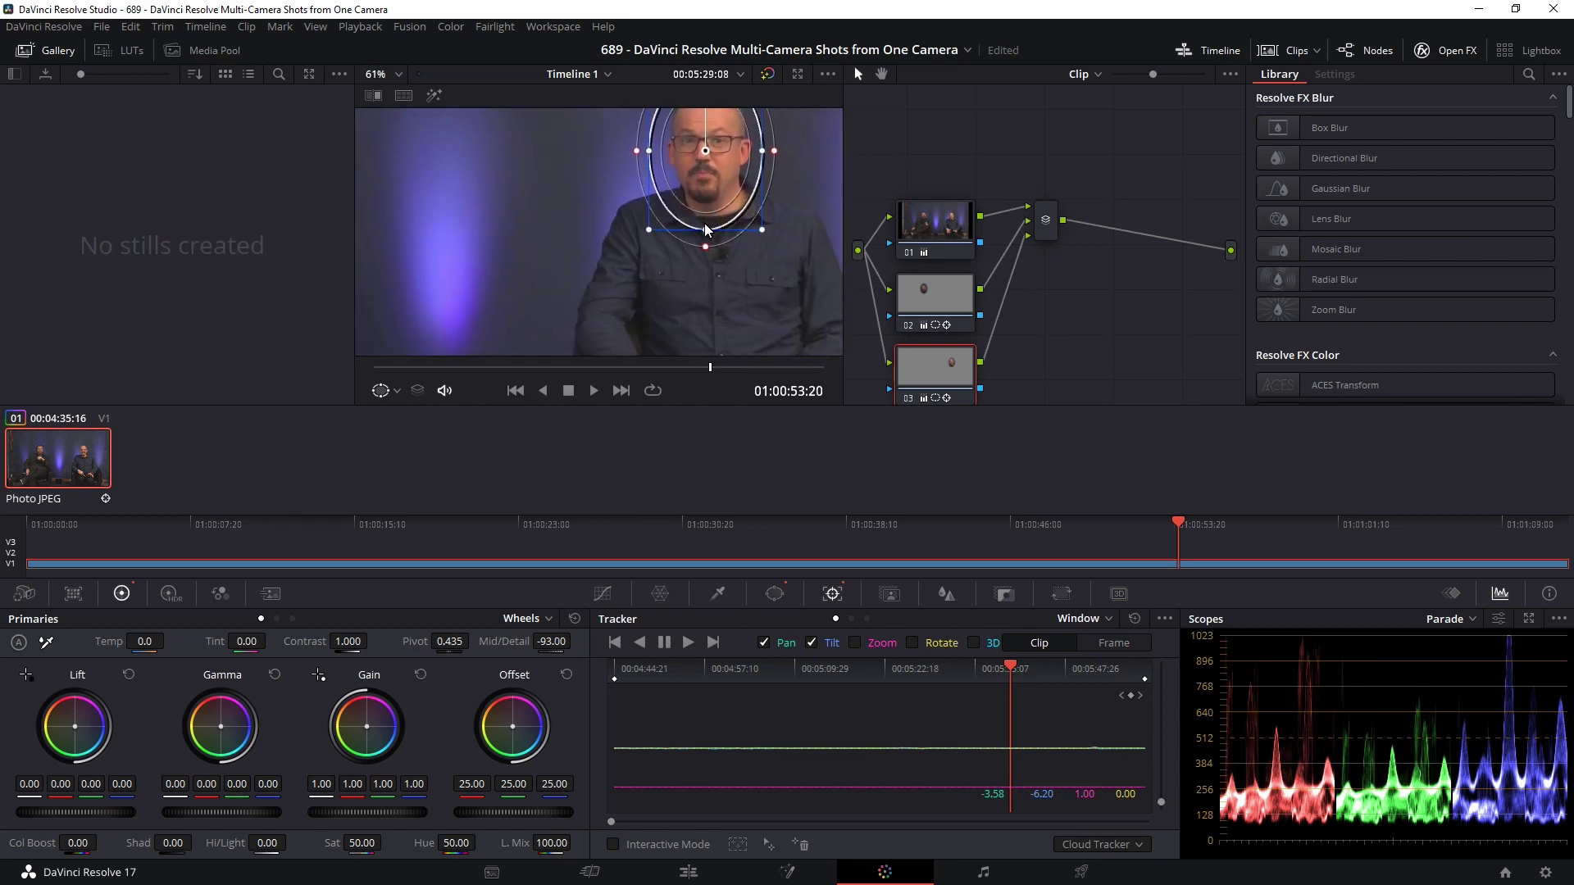
scroll(707, 231, "down", 3)
left_click(939, 234)
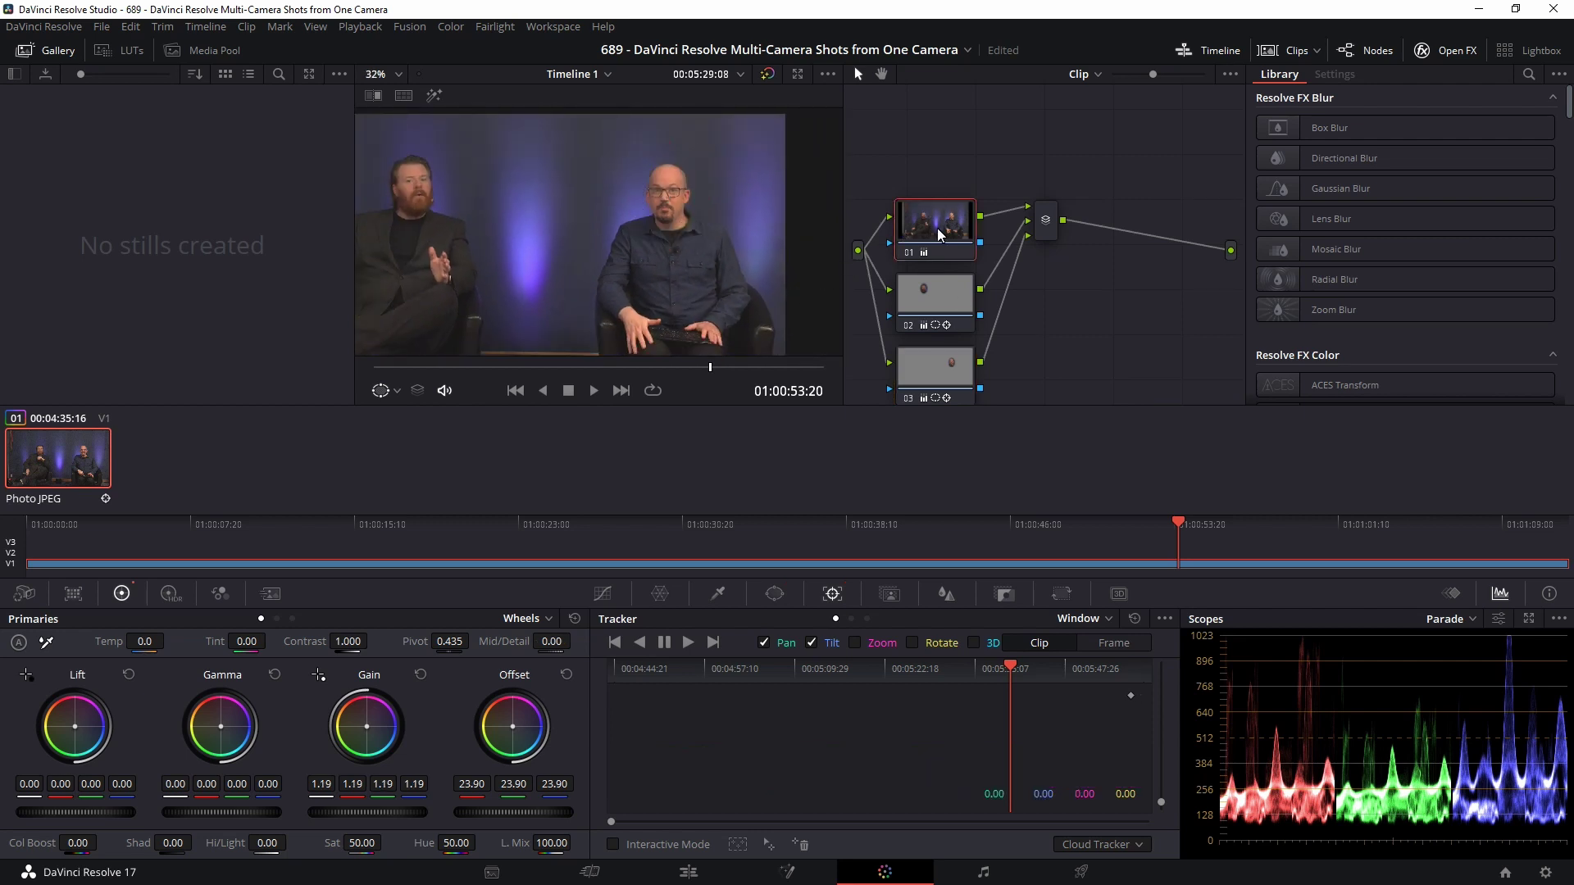
left_click_drag(525, 246, 602, 218)
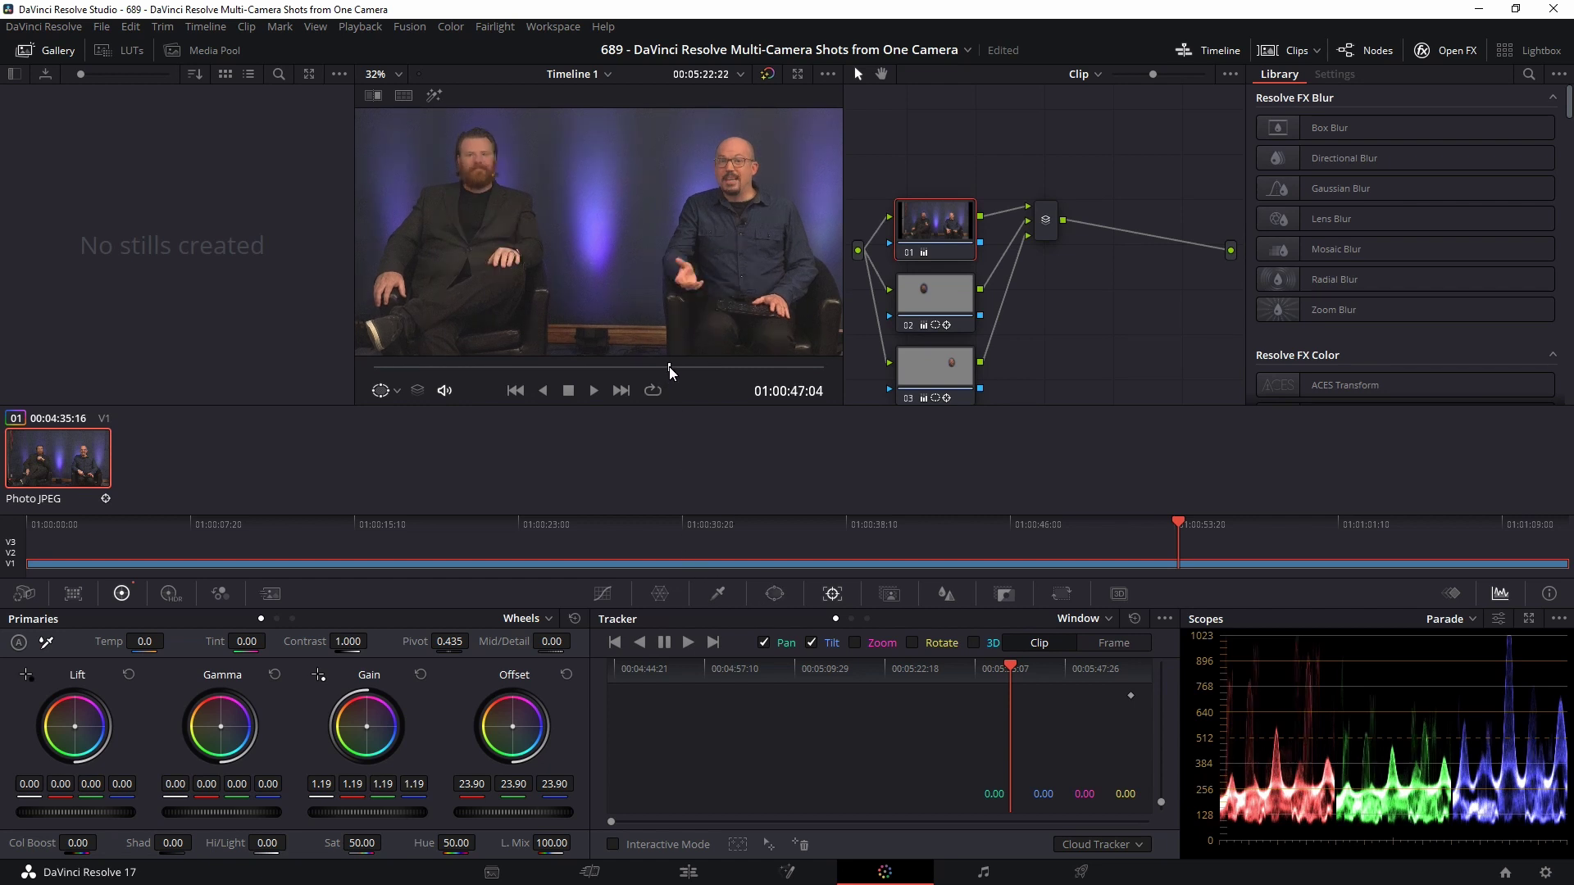
left_click_drag(518, 367, 572, 368)
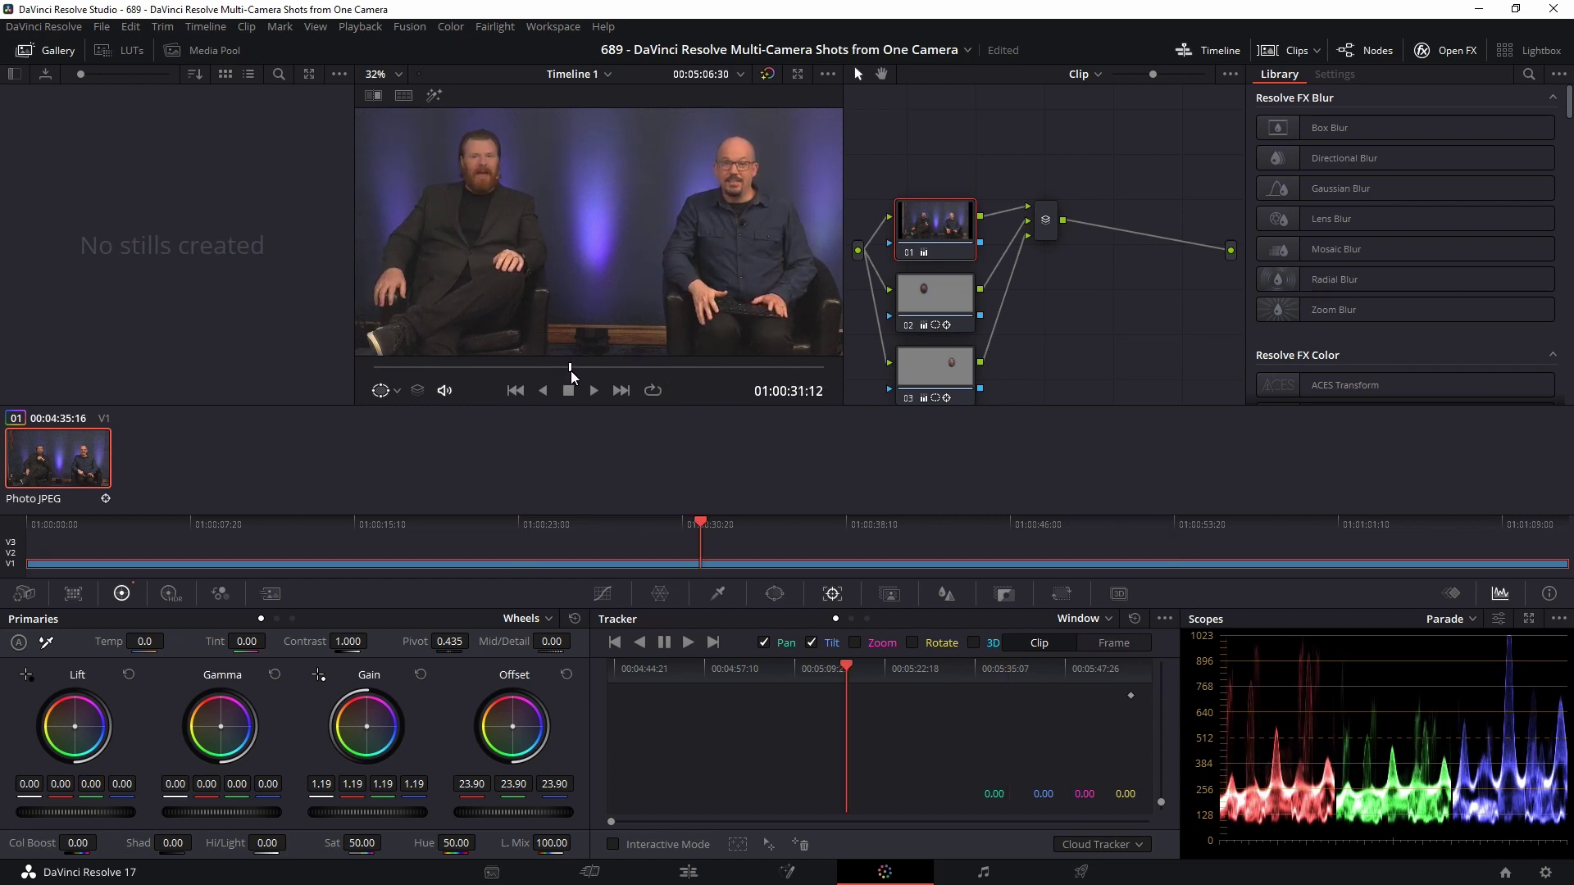
left_click(921, 300)
left_click(927, 377)
On the Edit page, paste a copy of the clip onto Video 2 at the timeline start.
left_click(706, 872)
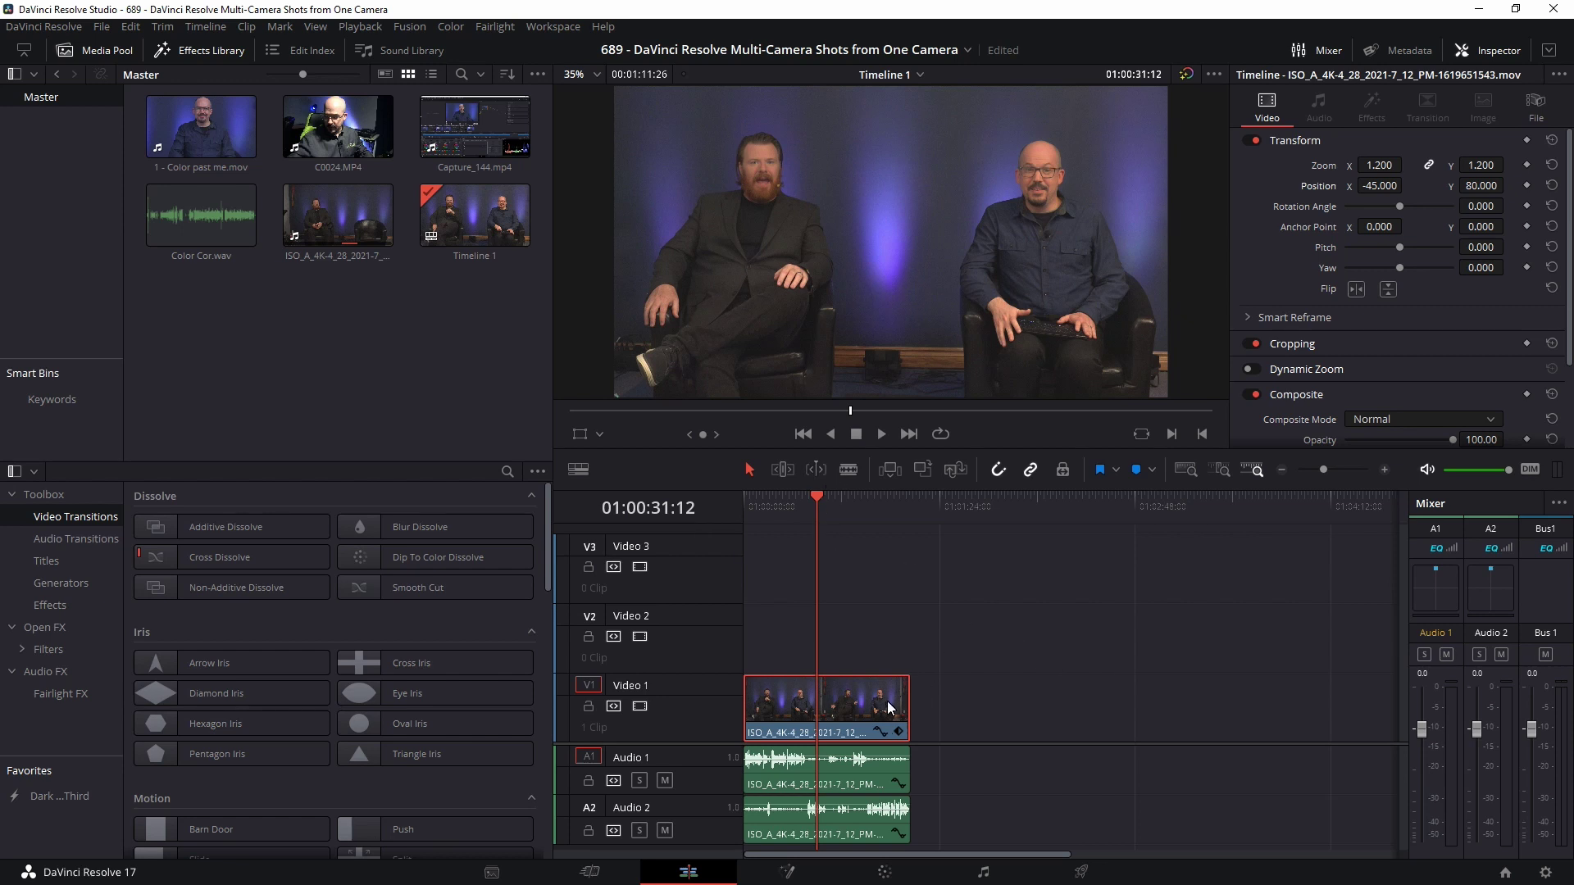
key("Home")
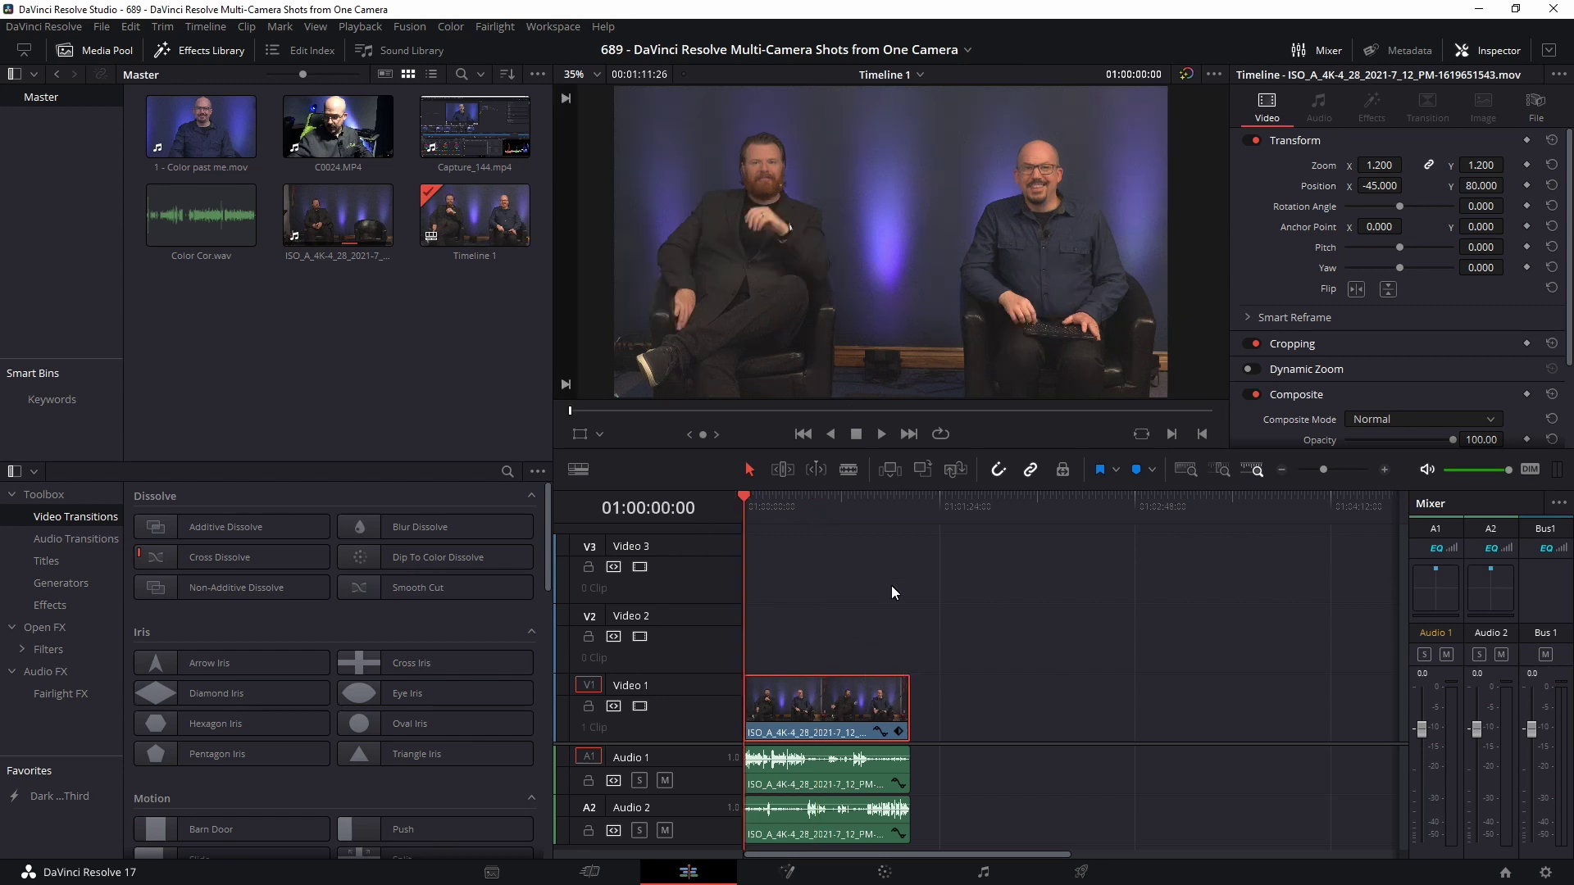
left_click(943, 510)
key("ctrl+v")
left_click_drag(999, 707, 771, 638)
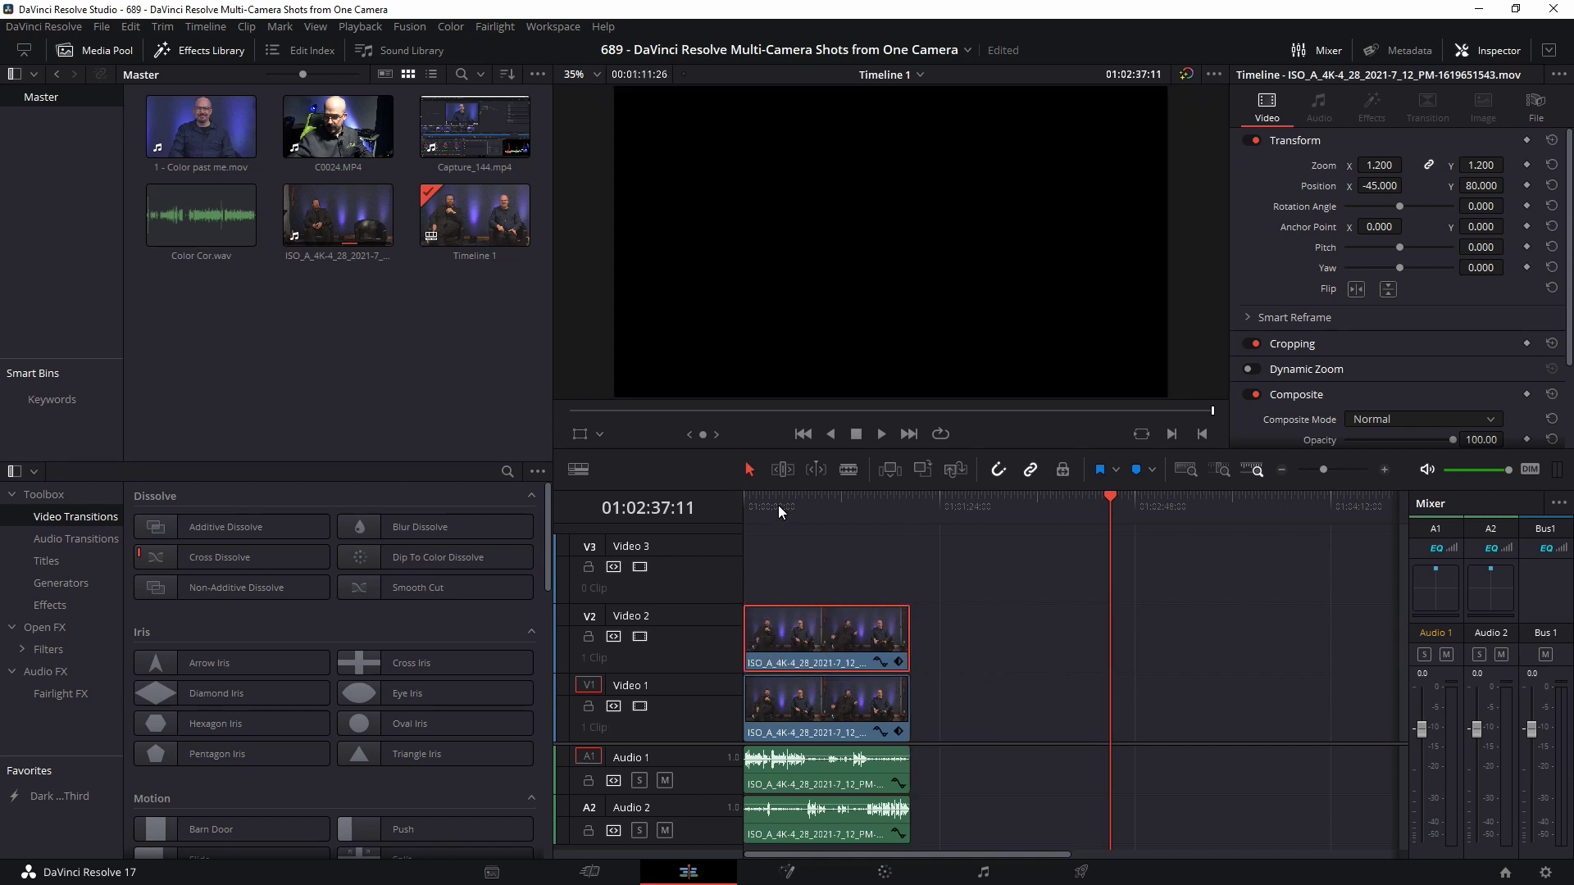
key("Home")
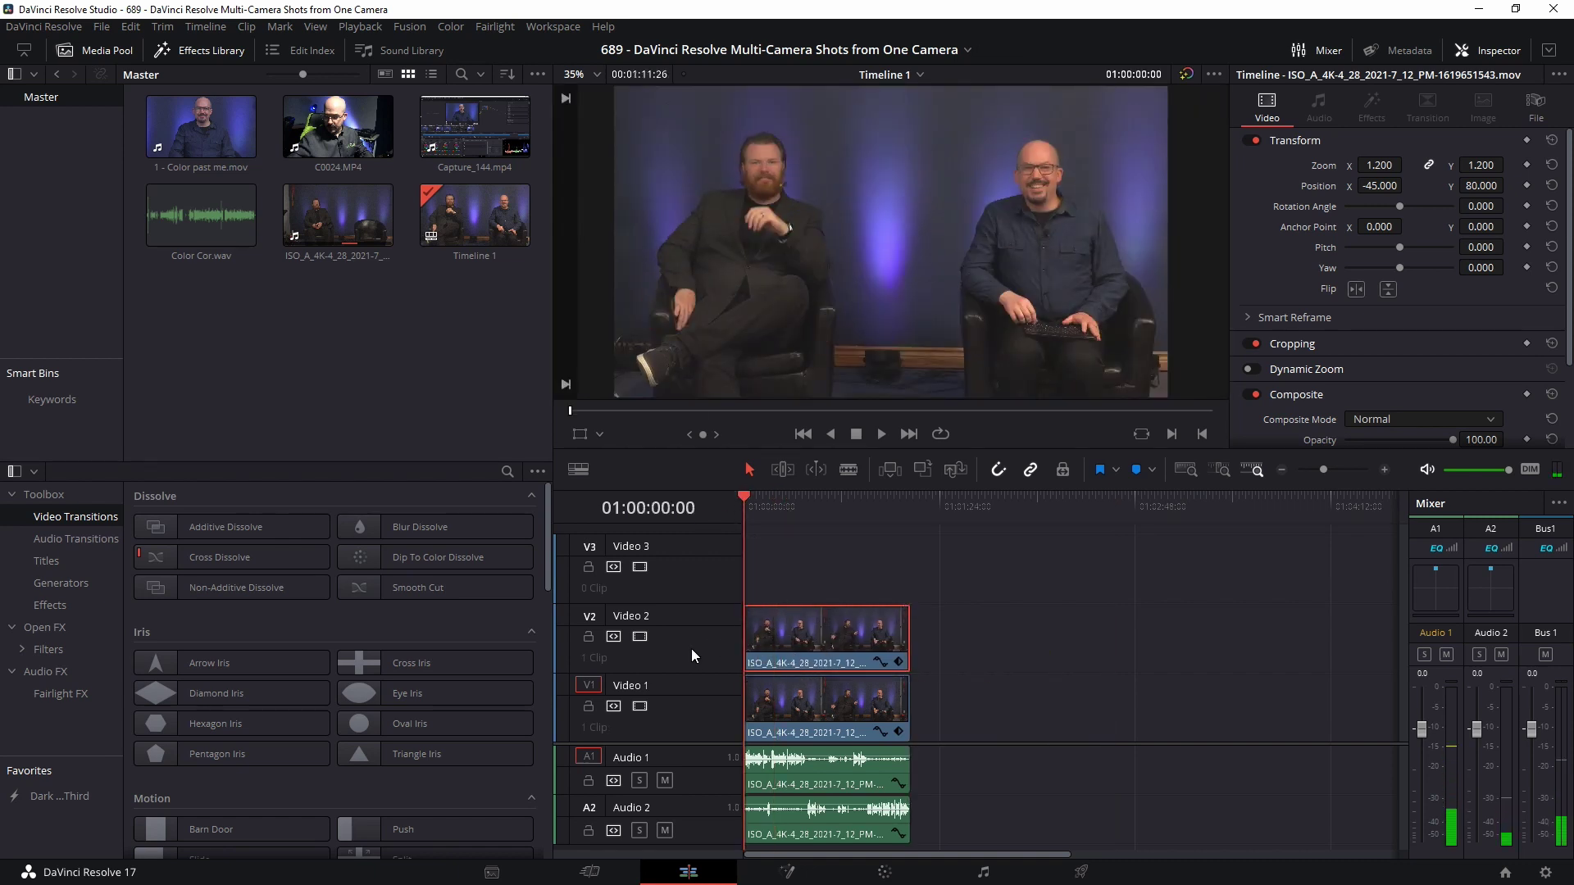
Set the Video 2 copy to Zoom 2.340 and Position 779, -72 to frame the left man.
left_click(779, 509)
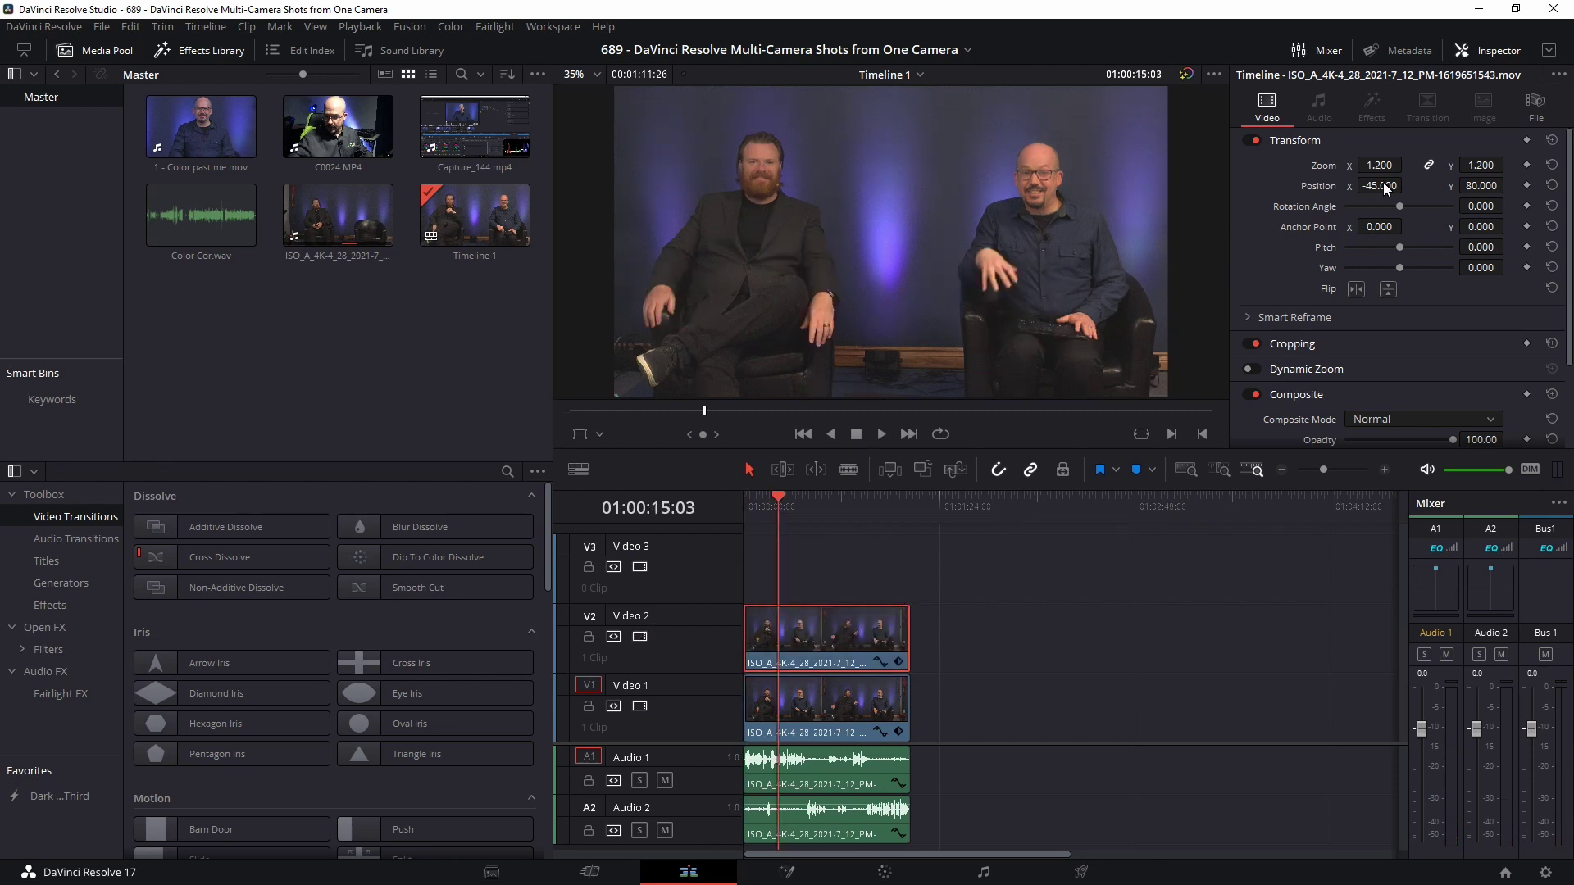
left_click_drag(1386, 168, 1478, 189)
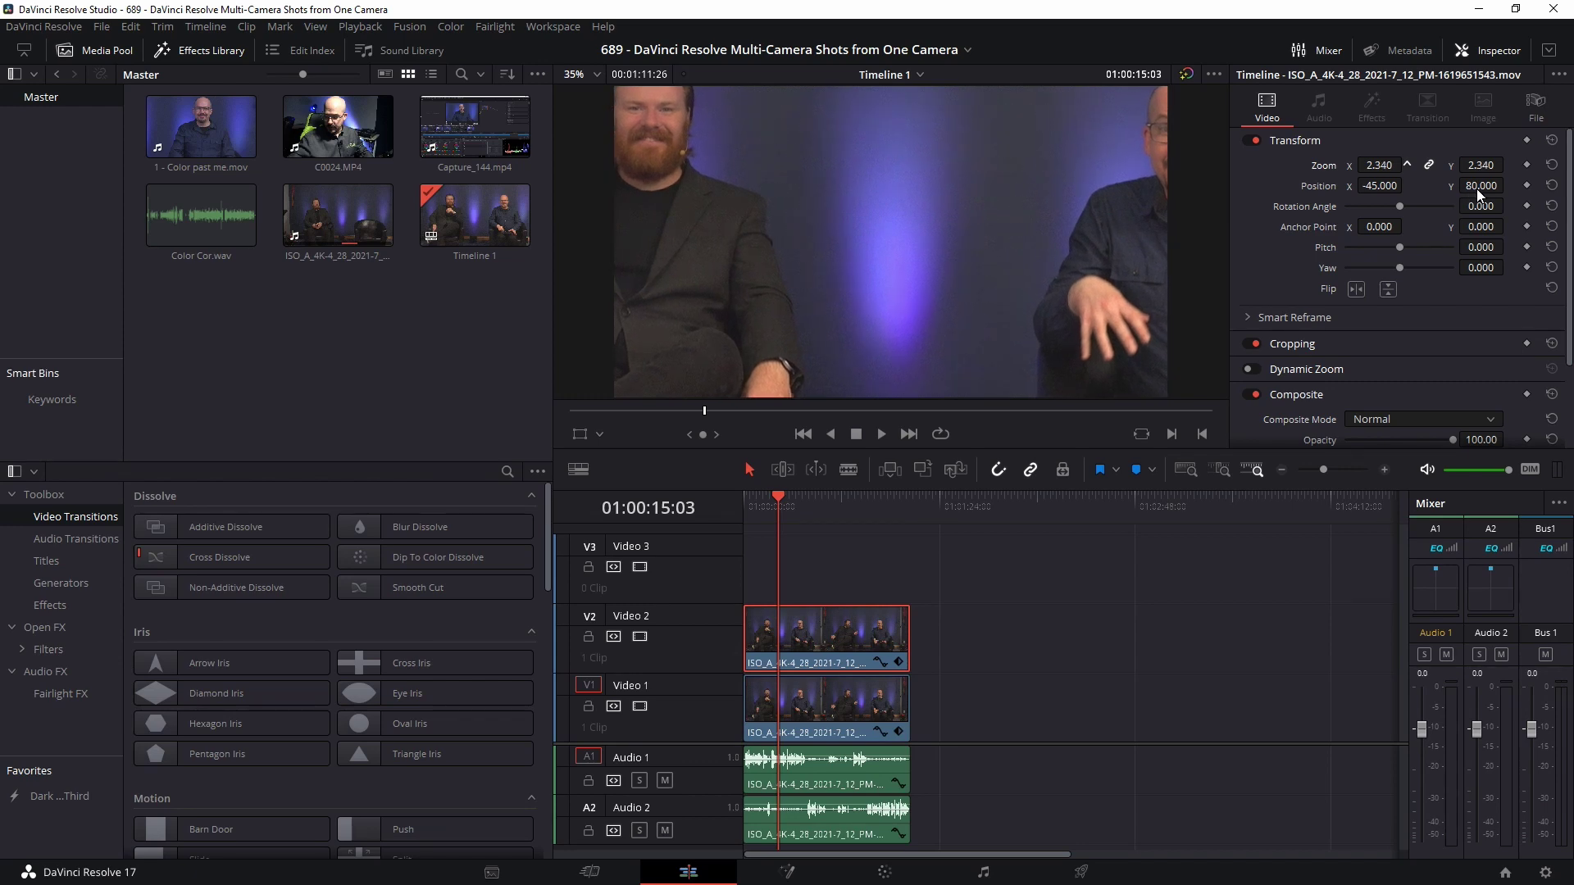
left_click_drag(1379, 189, 1281, 505)
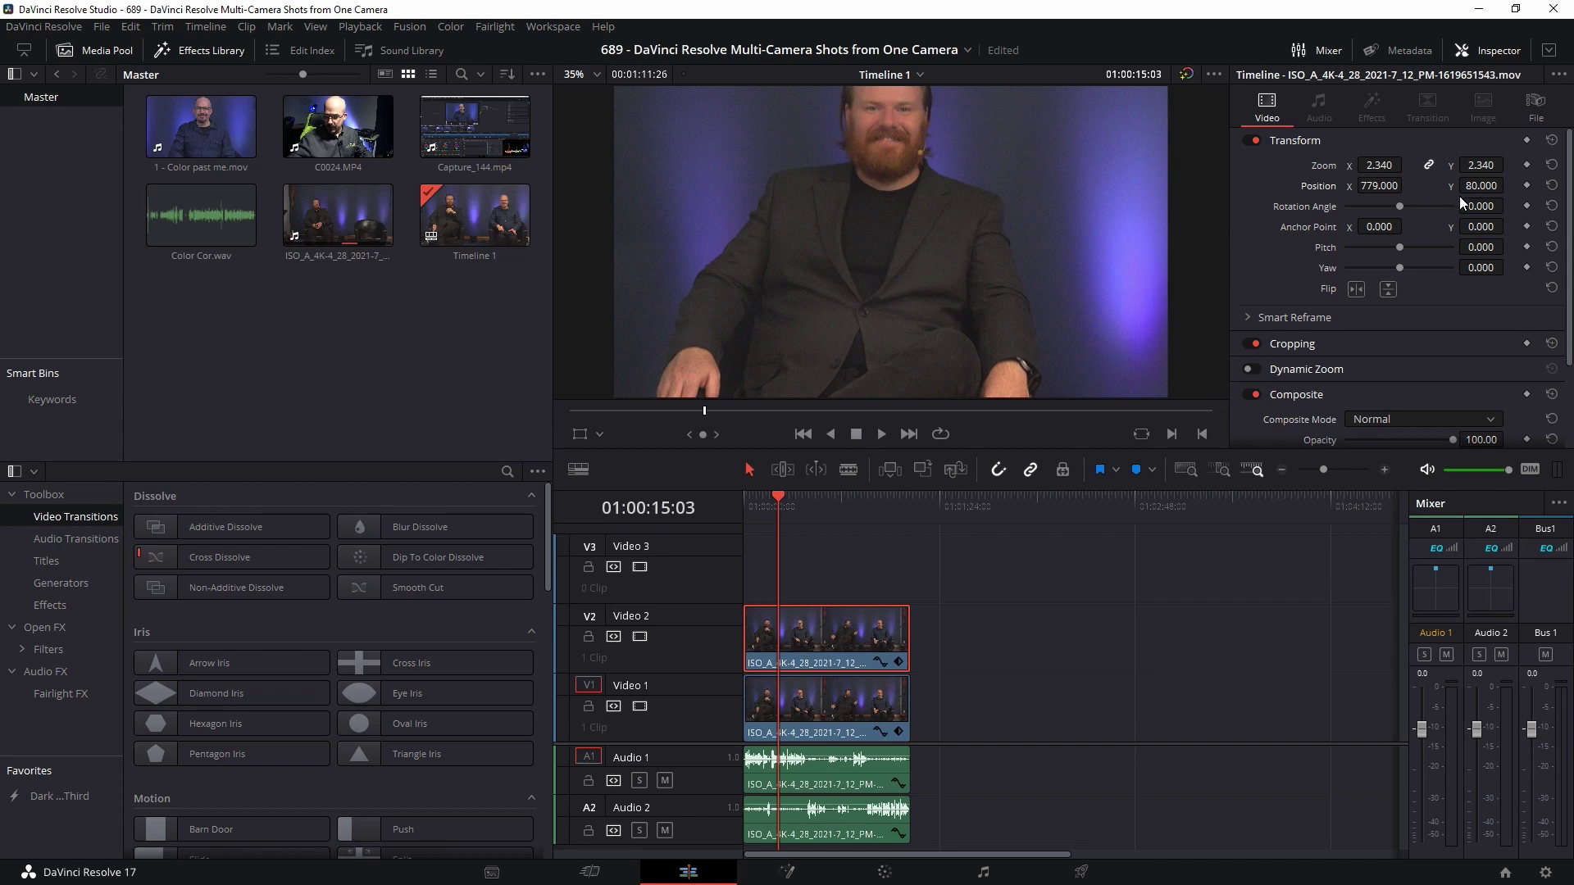
left_click_drag(1480, 190, 1364, 208)
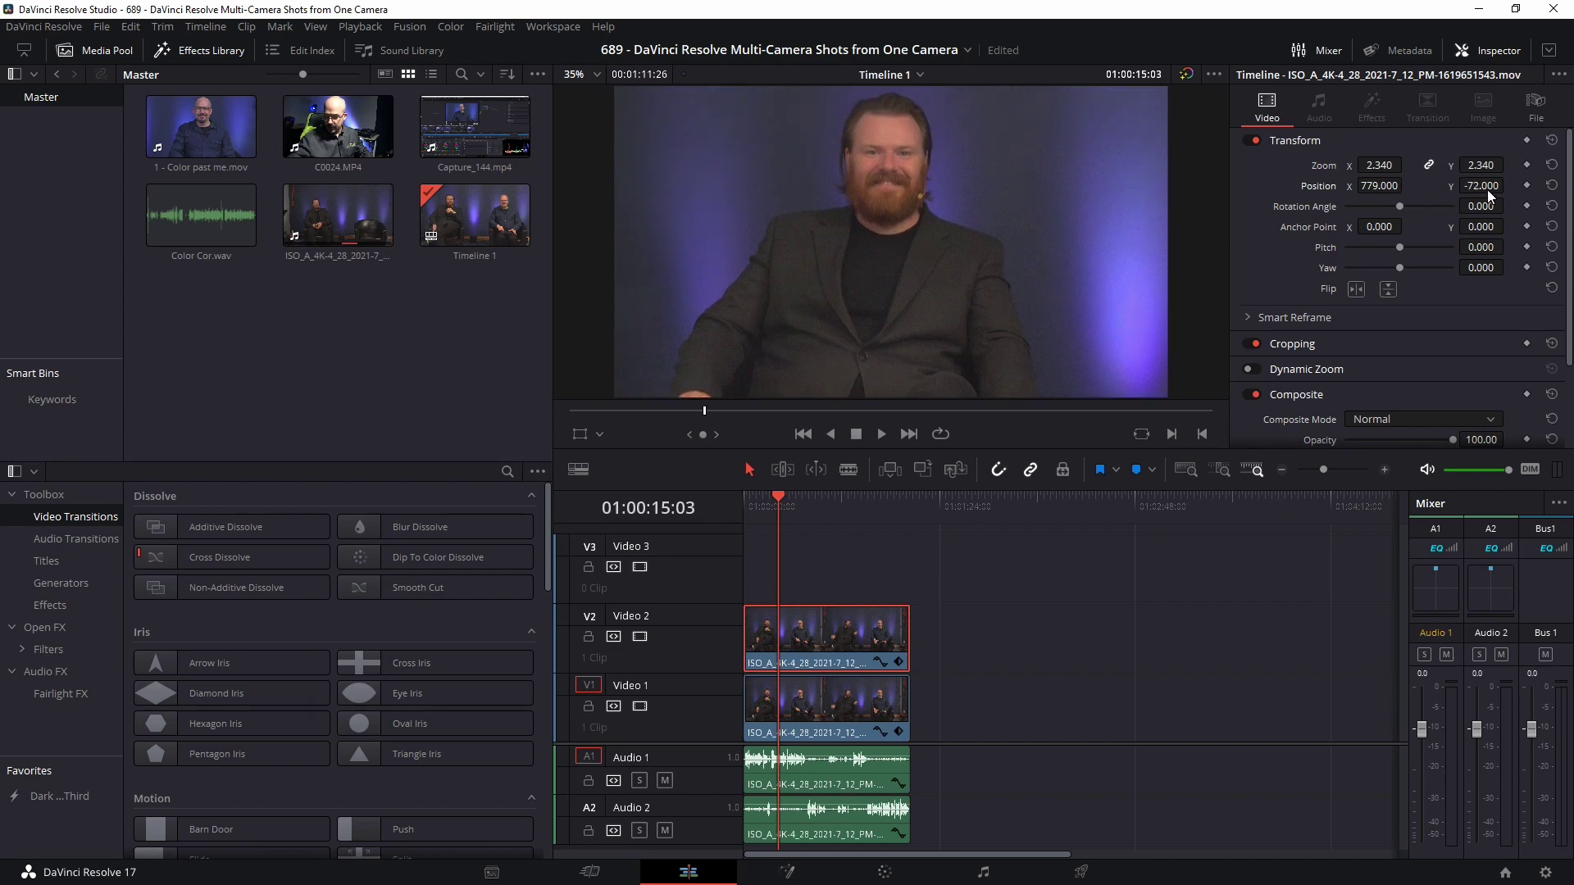
left_click(639, 638)
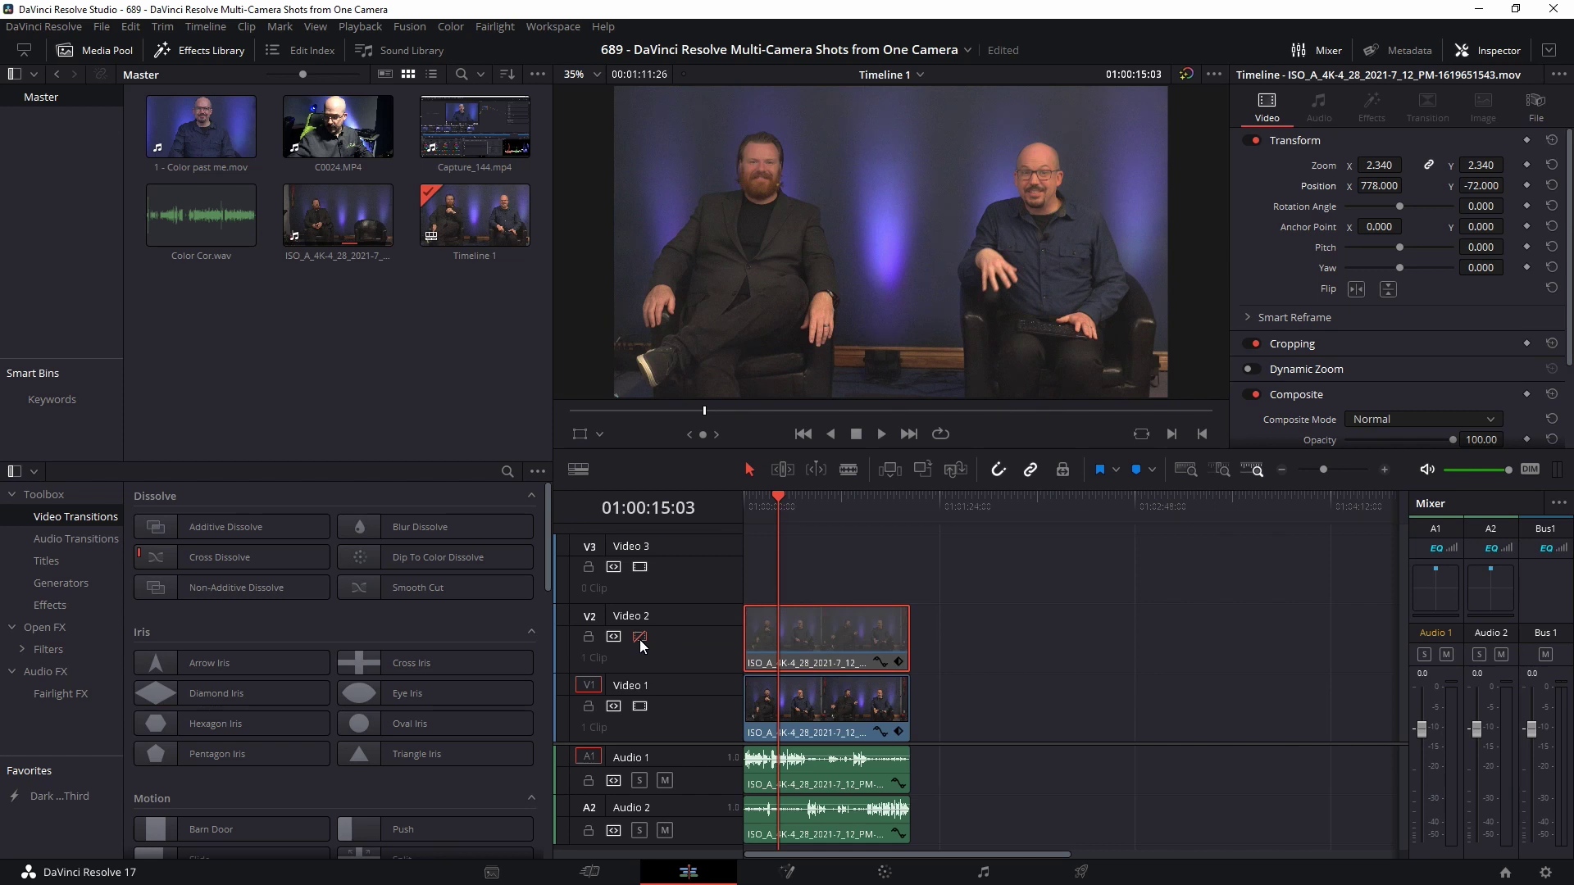
left_click(639, 638)
left_click(639, 638)
left_click(761, 503)
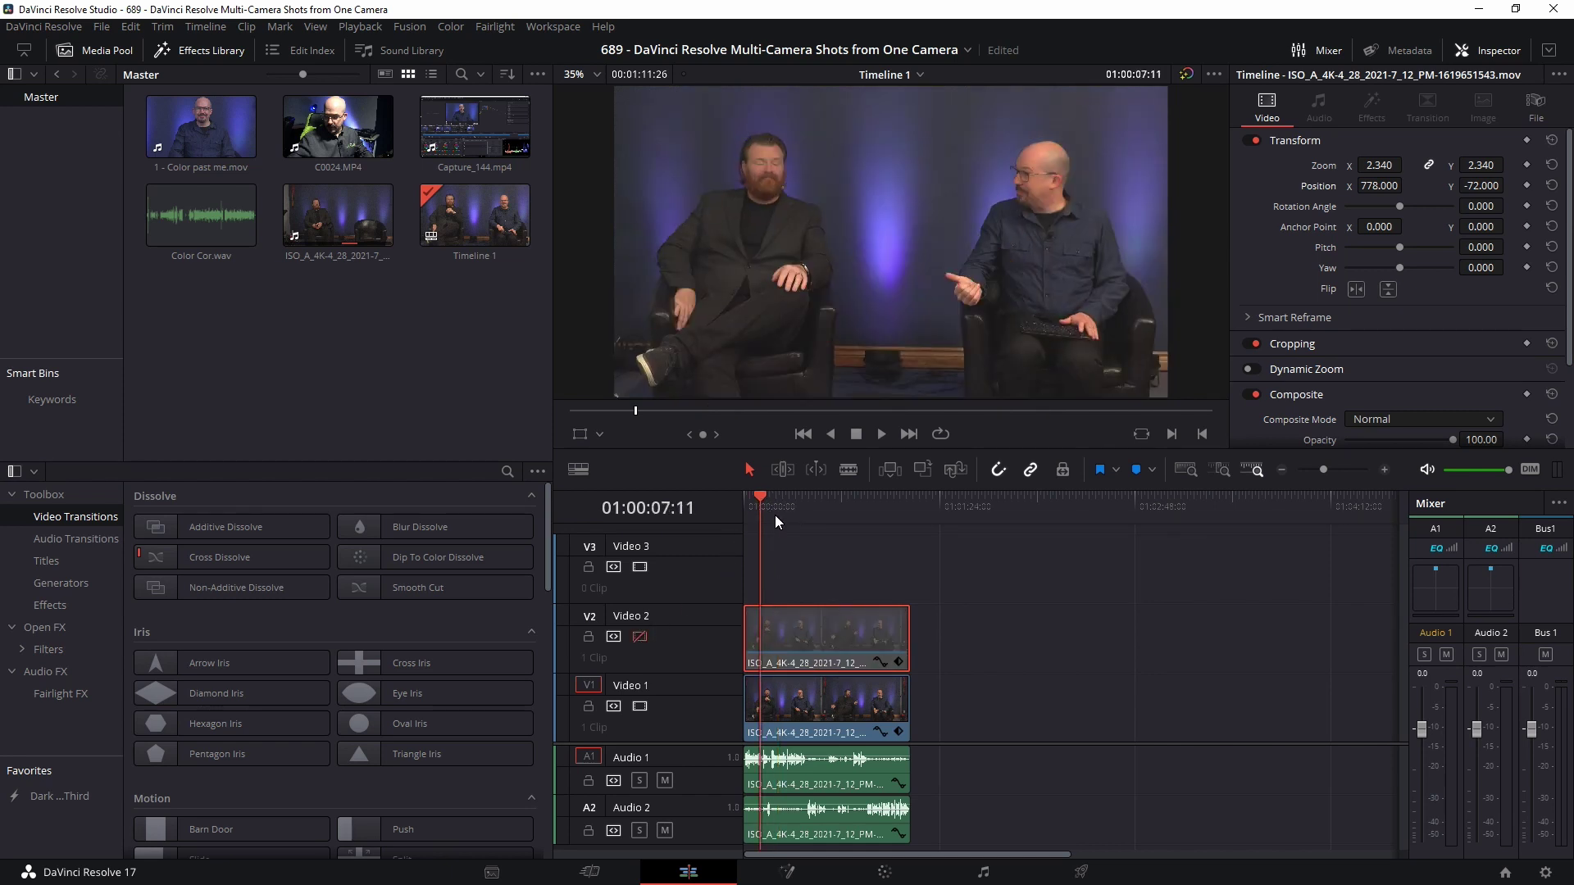
left_click(792, 496)
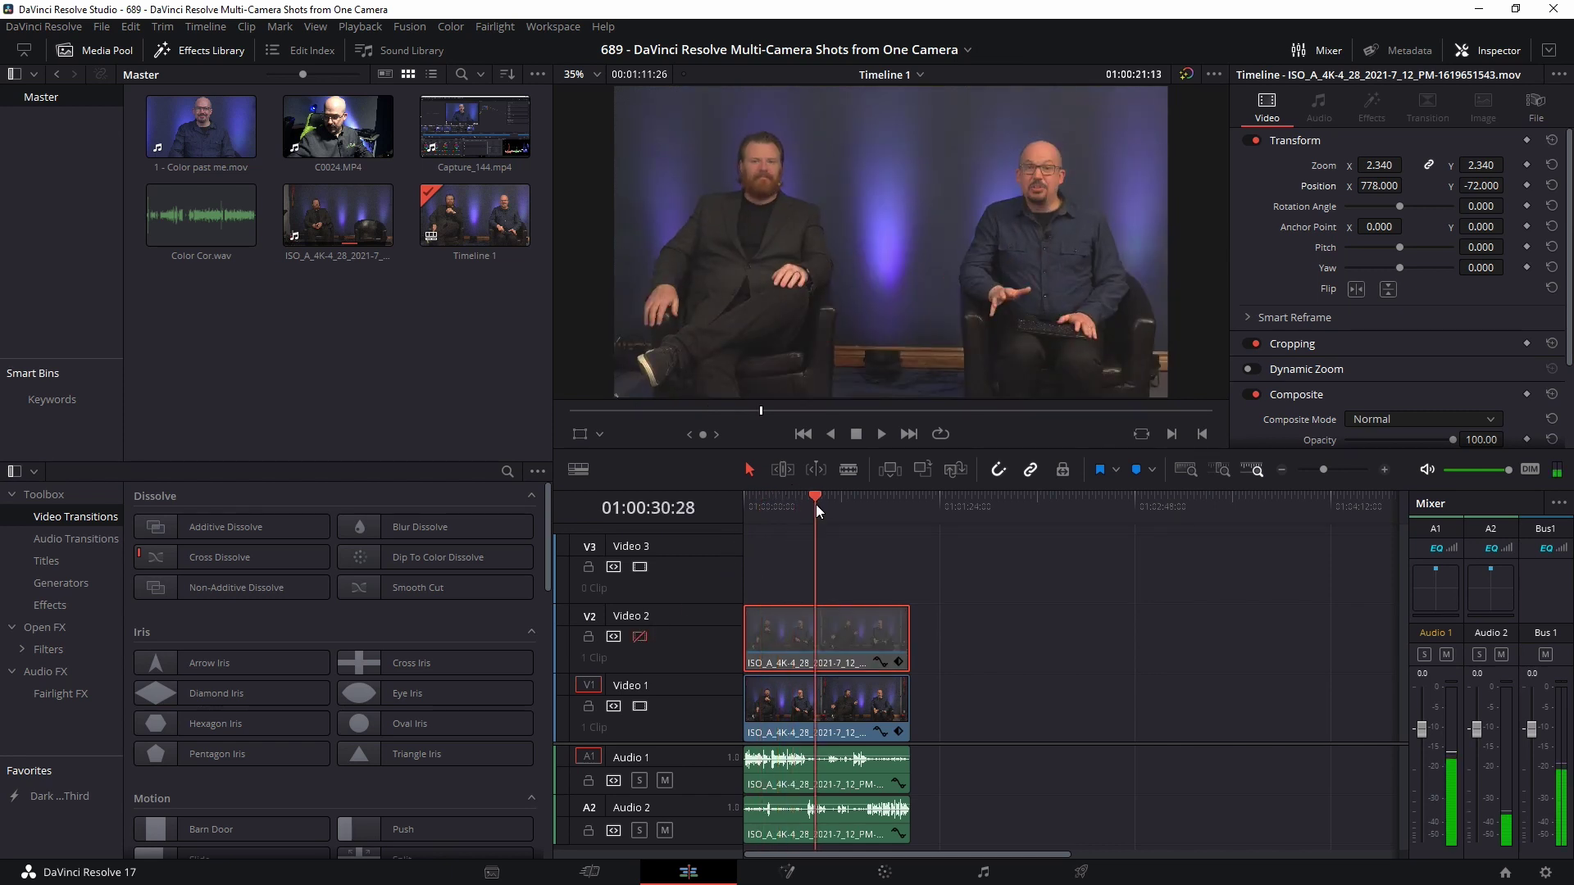
left_click_drag(815, 504, 825, 508)
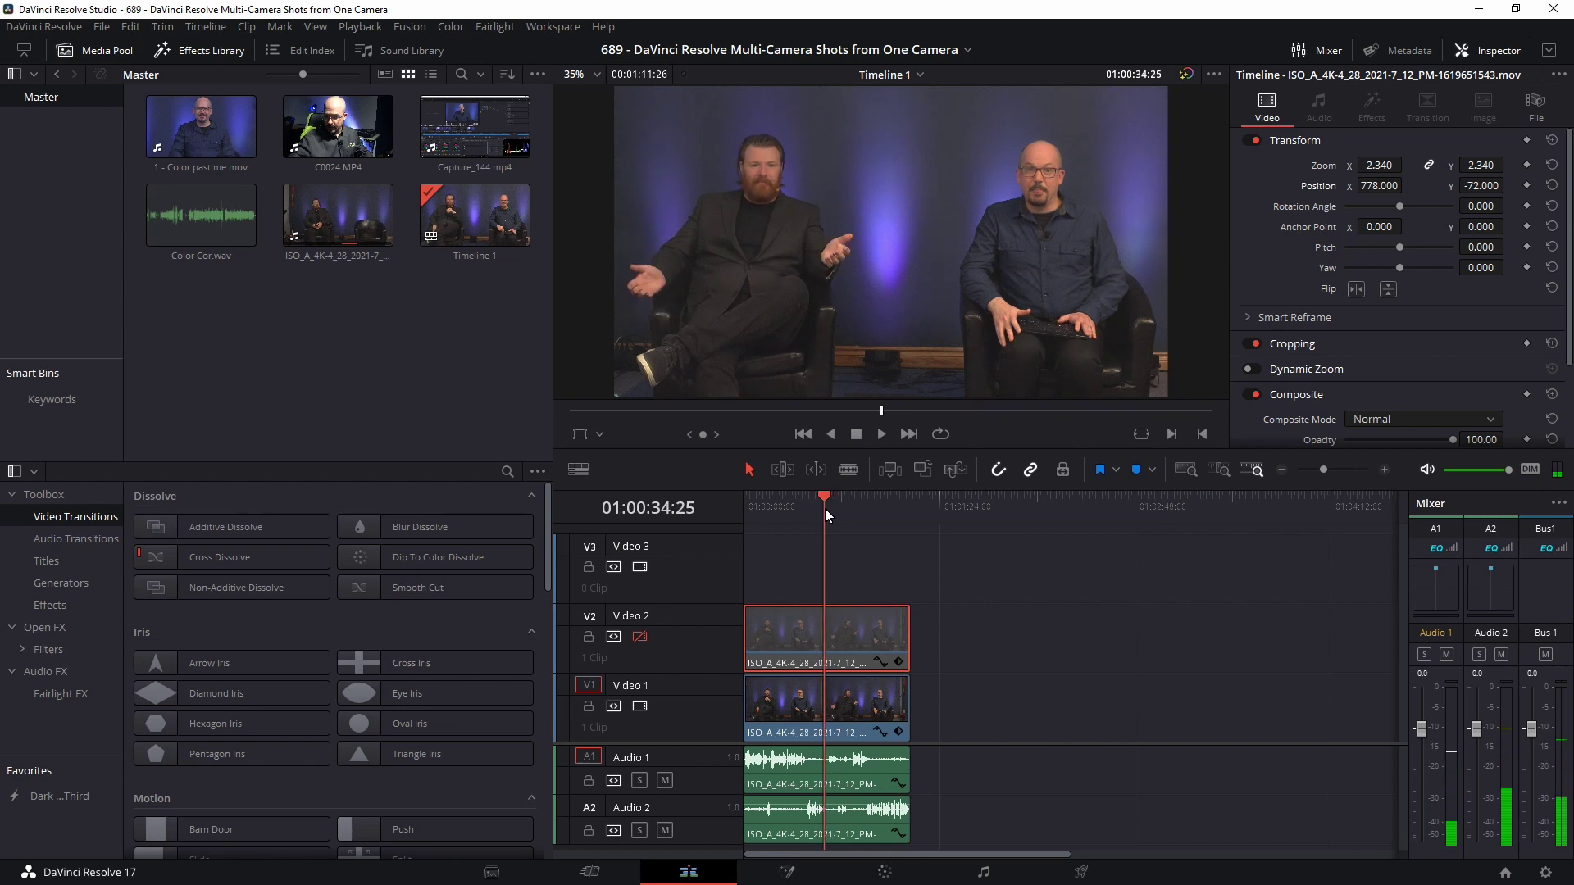
left_click_drag(825, 508, 834, 510)
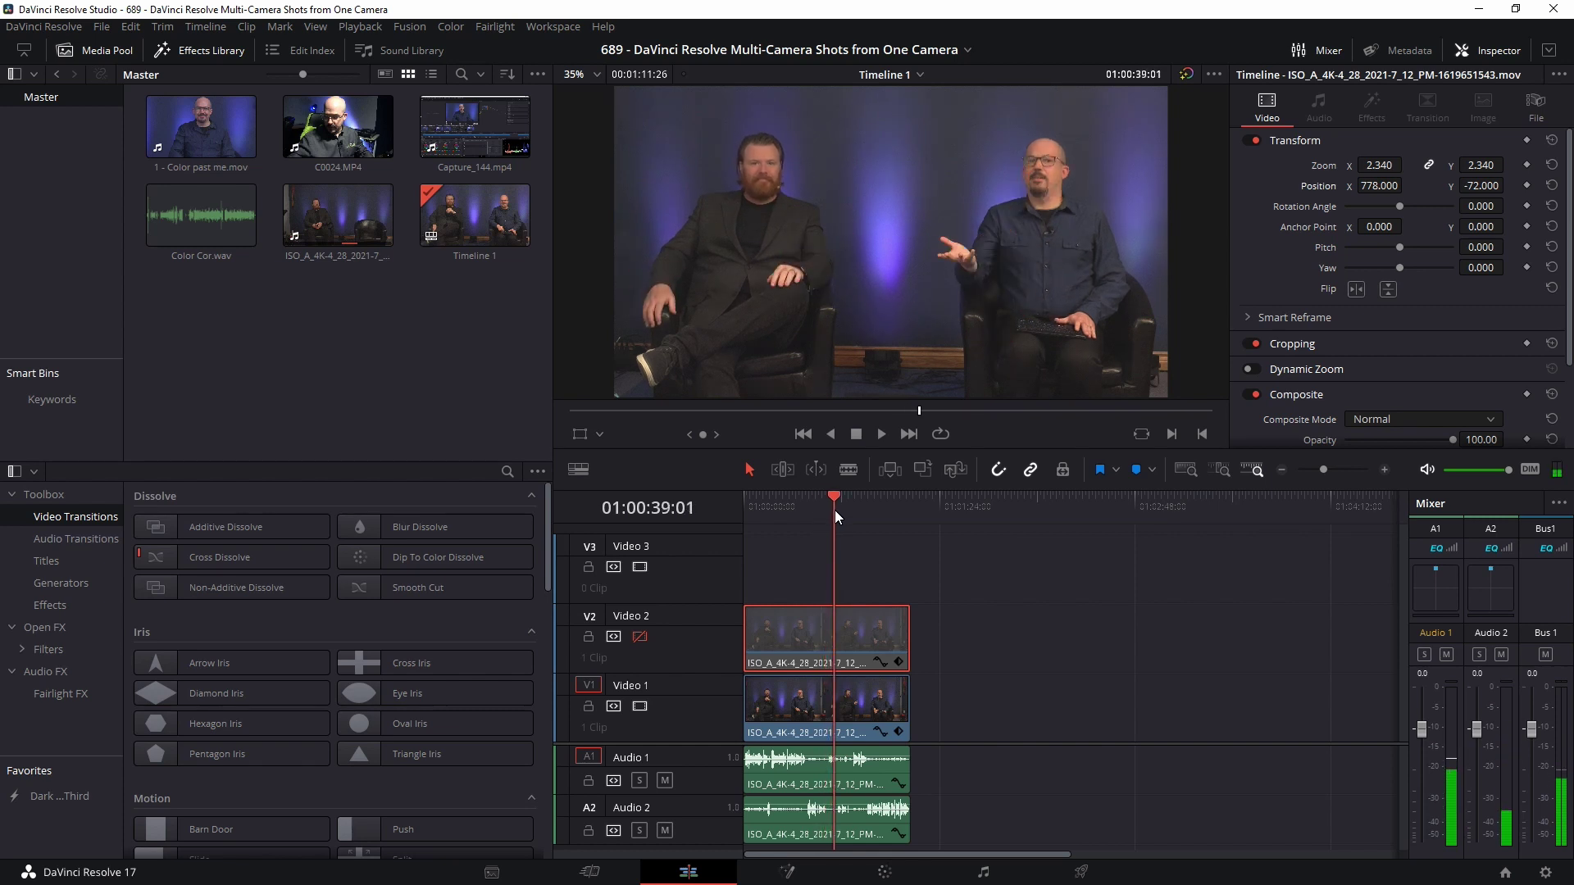
left_click(640, 638)
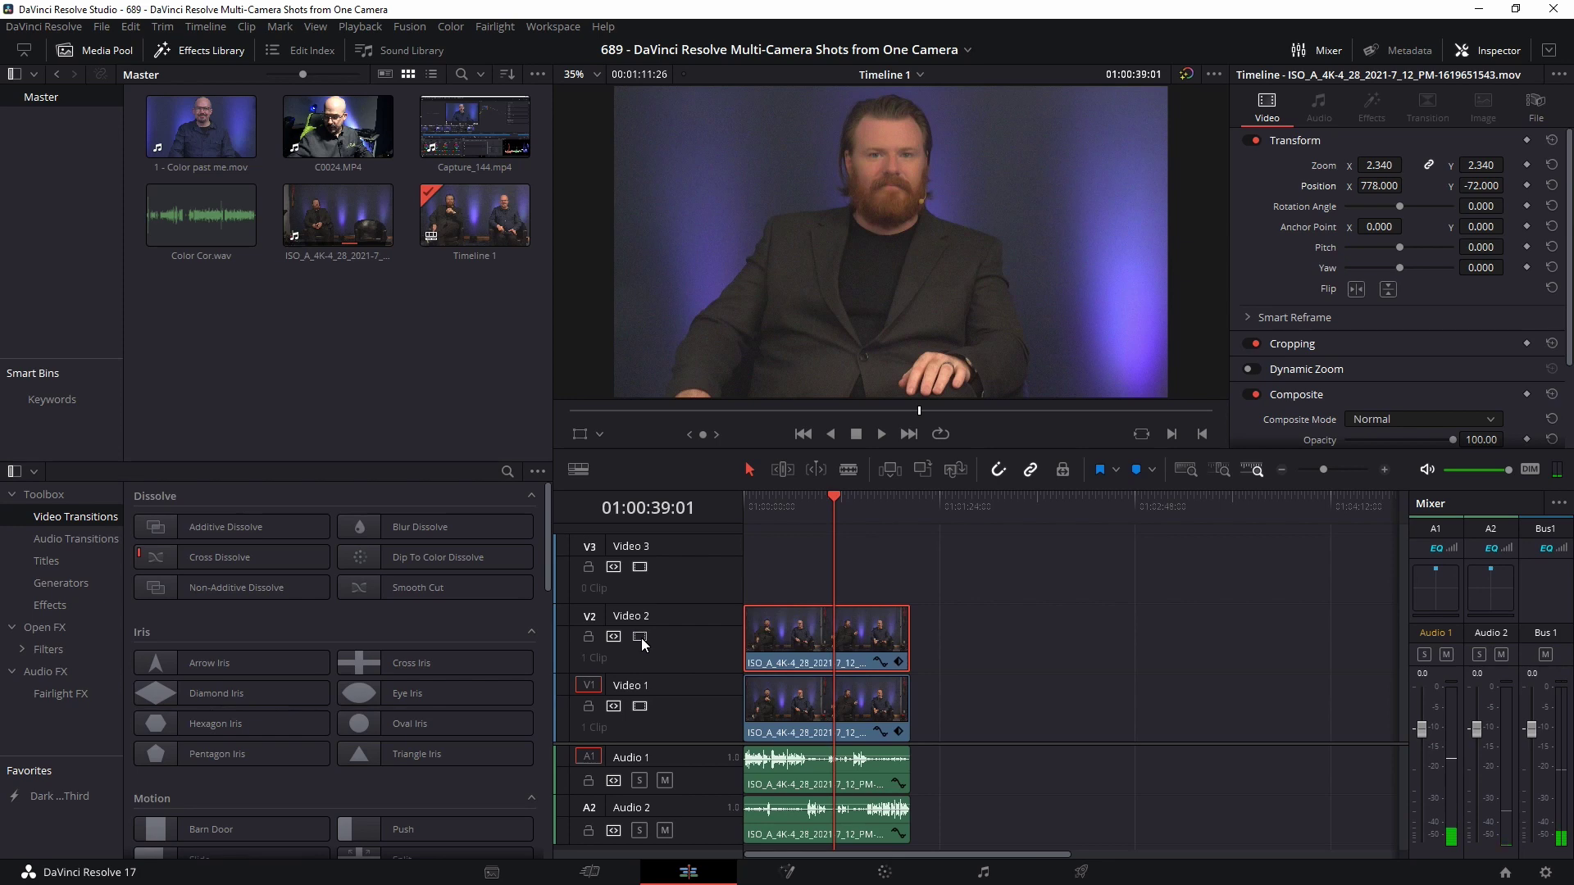
left_click(640, 638)
left_click(640, 638)
left_click(640, 638)
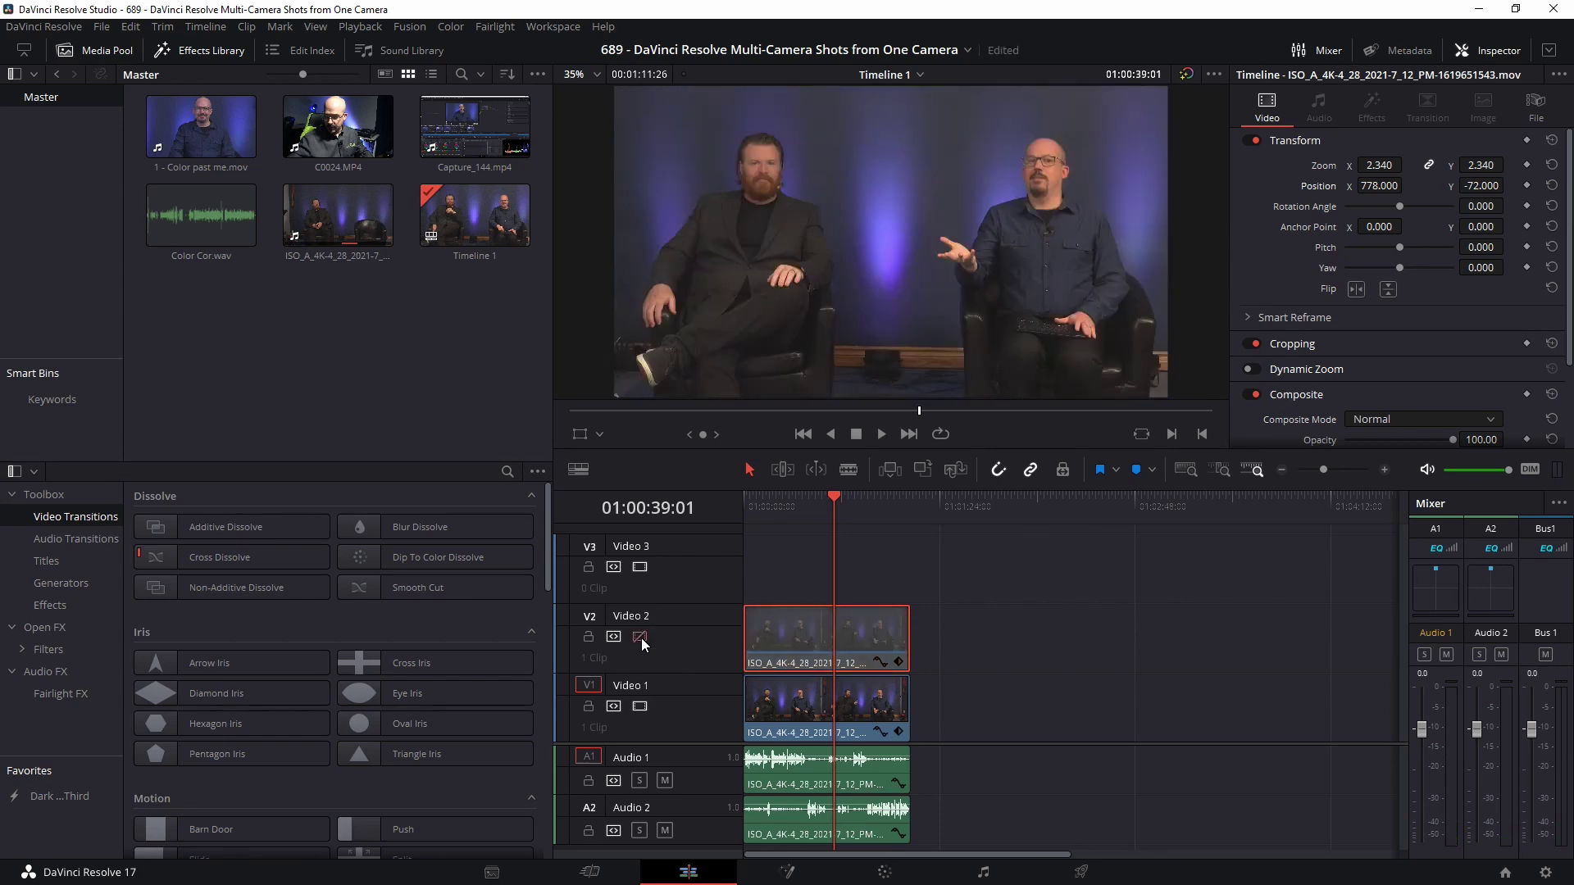
left_click(640, 637)
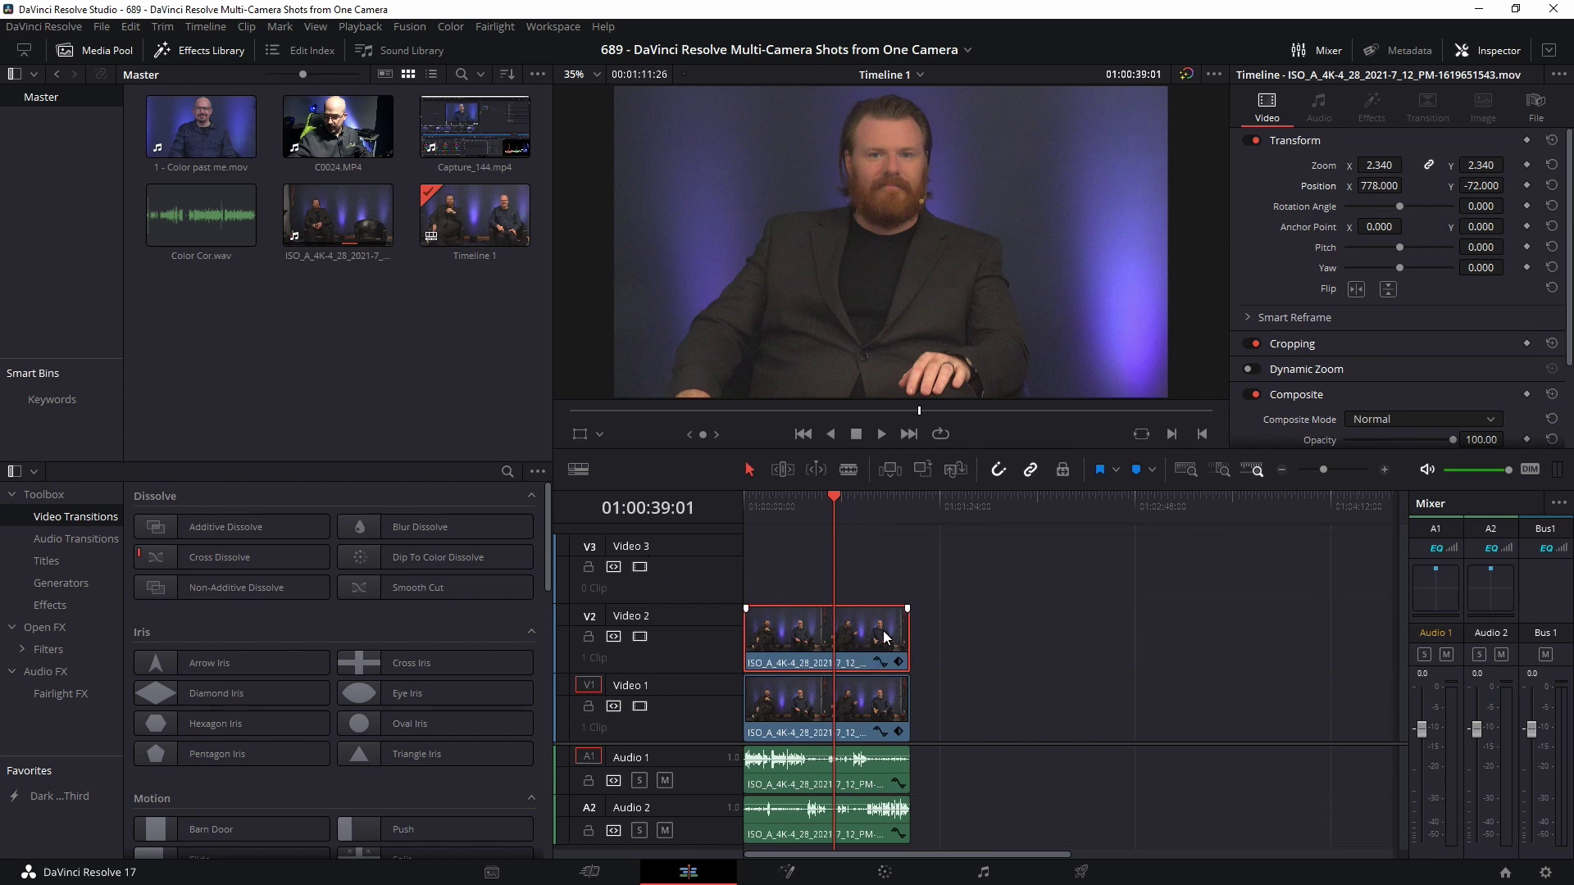
Paste a clip copy onto Video 3 at the start, reframed to Position -1090, -36.
left_click(927, 511)
key("ctrl+v")
left_click_drag(941, 635, 751, 533)
key("Home")
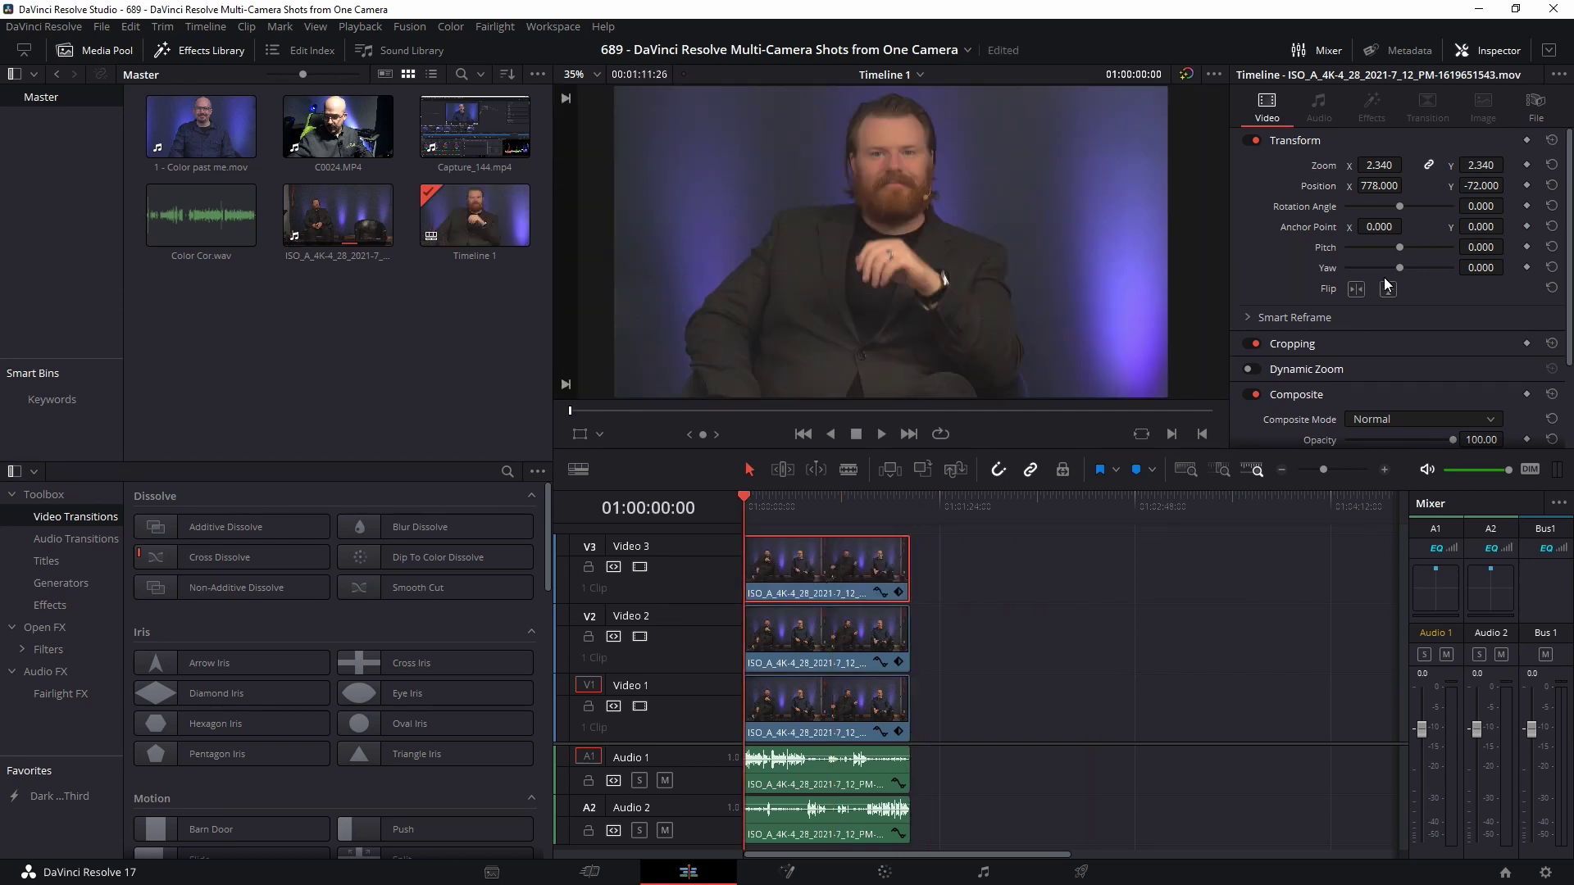
left_click_drag(1400, 183, 654, 508)
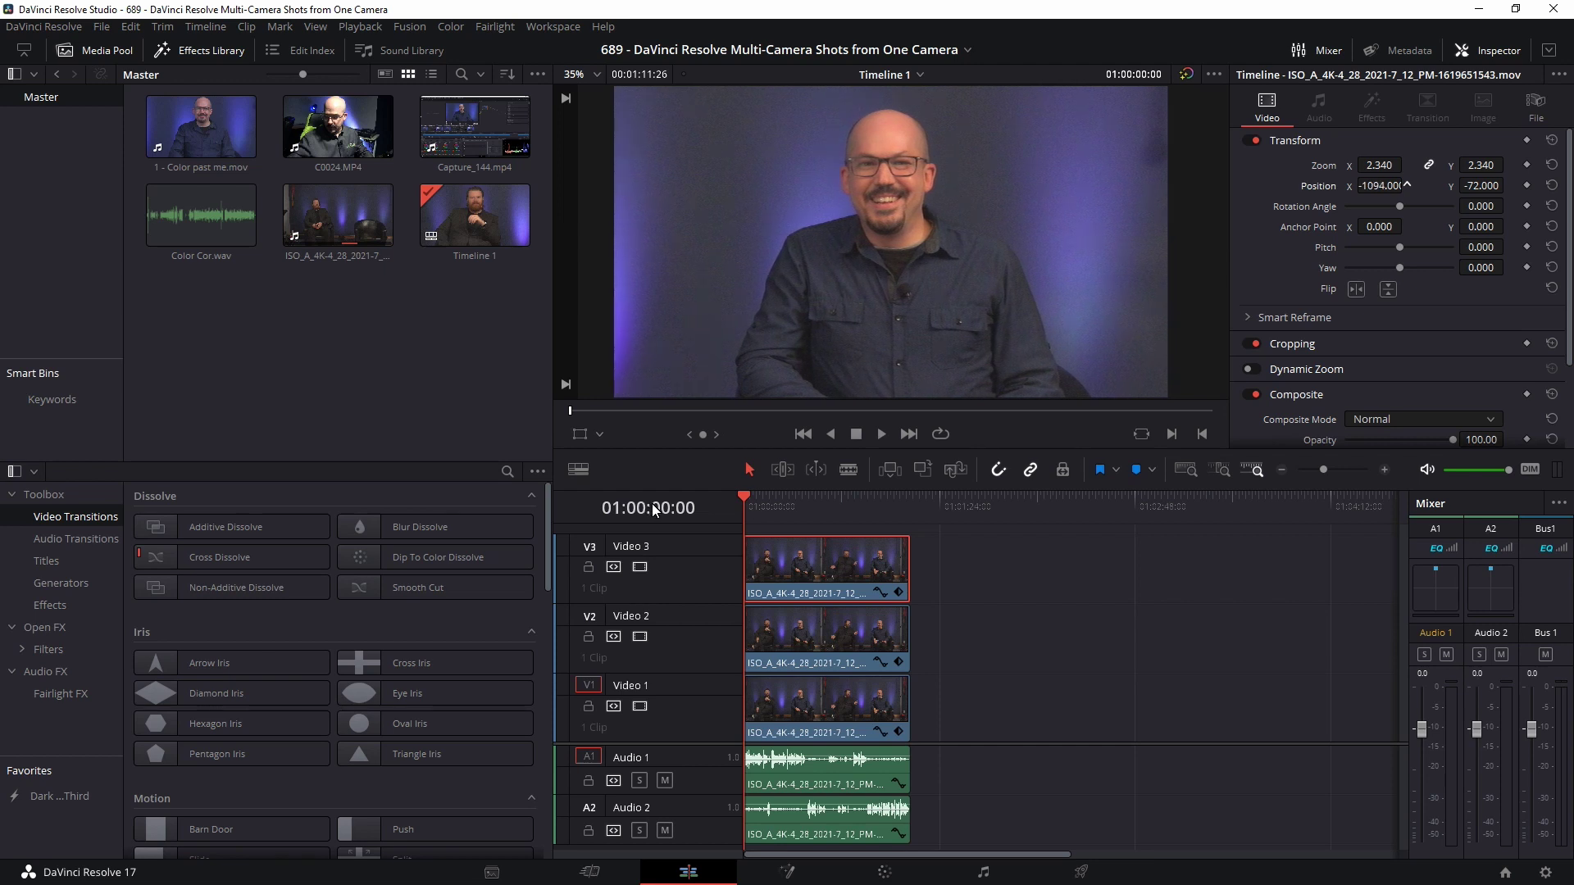
left_click_drag(1493, 185, 1523, 199)
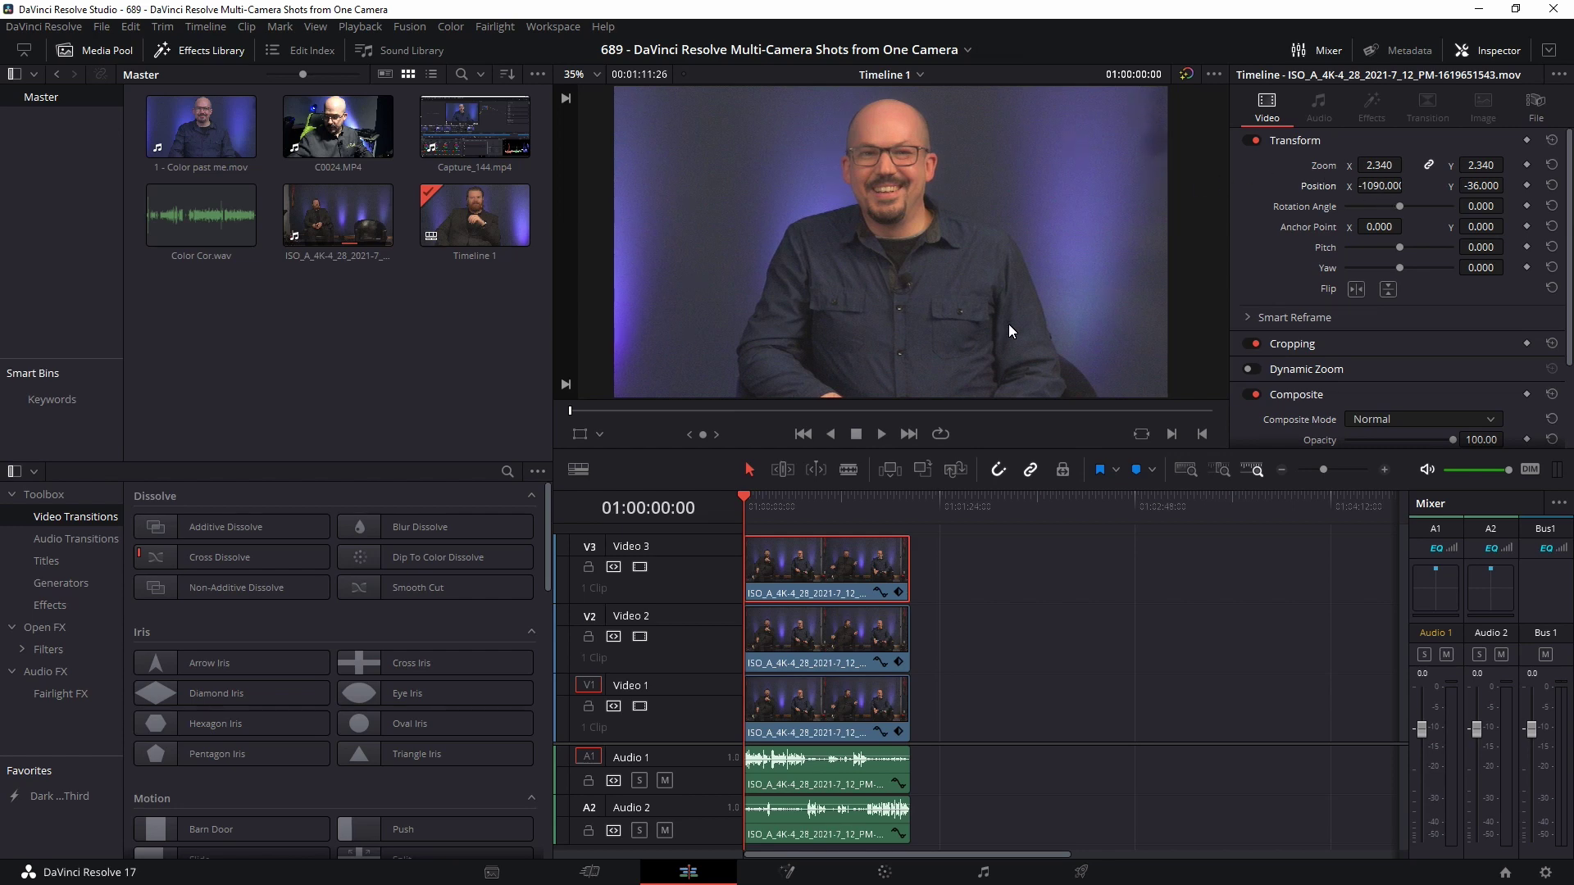
Toggle Video 3 and Video 2 to compare angles, leave both disabled, and select the wide clip.
left_click(639, 567)
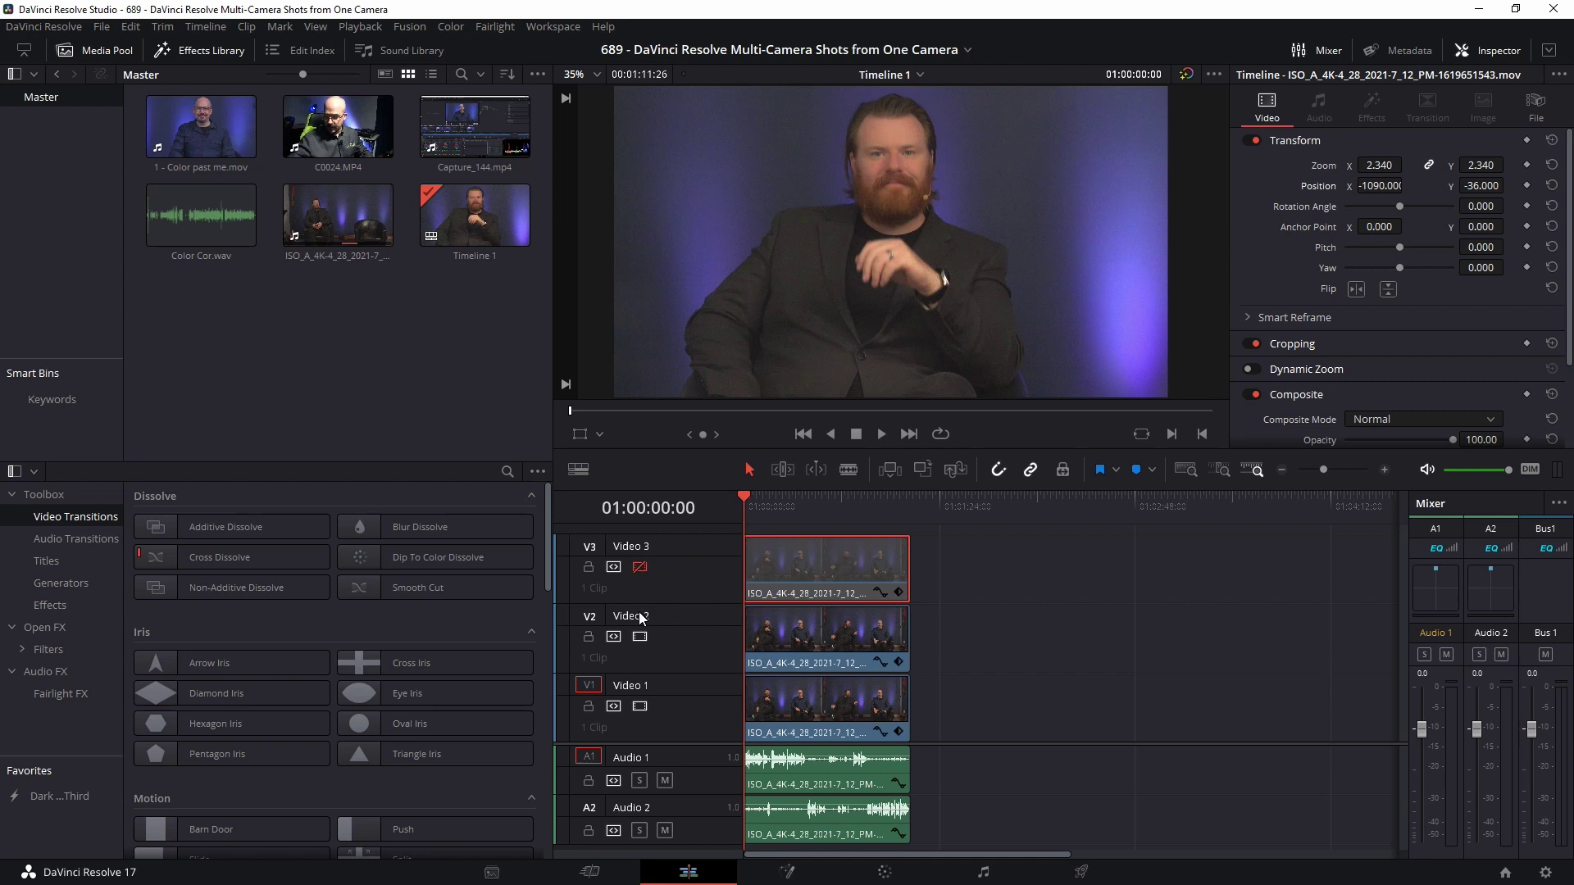
left_click(640, 636)
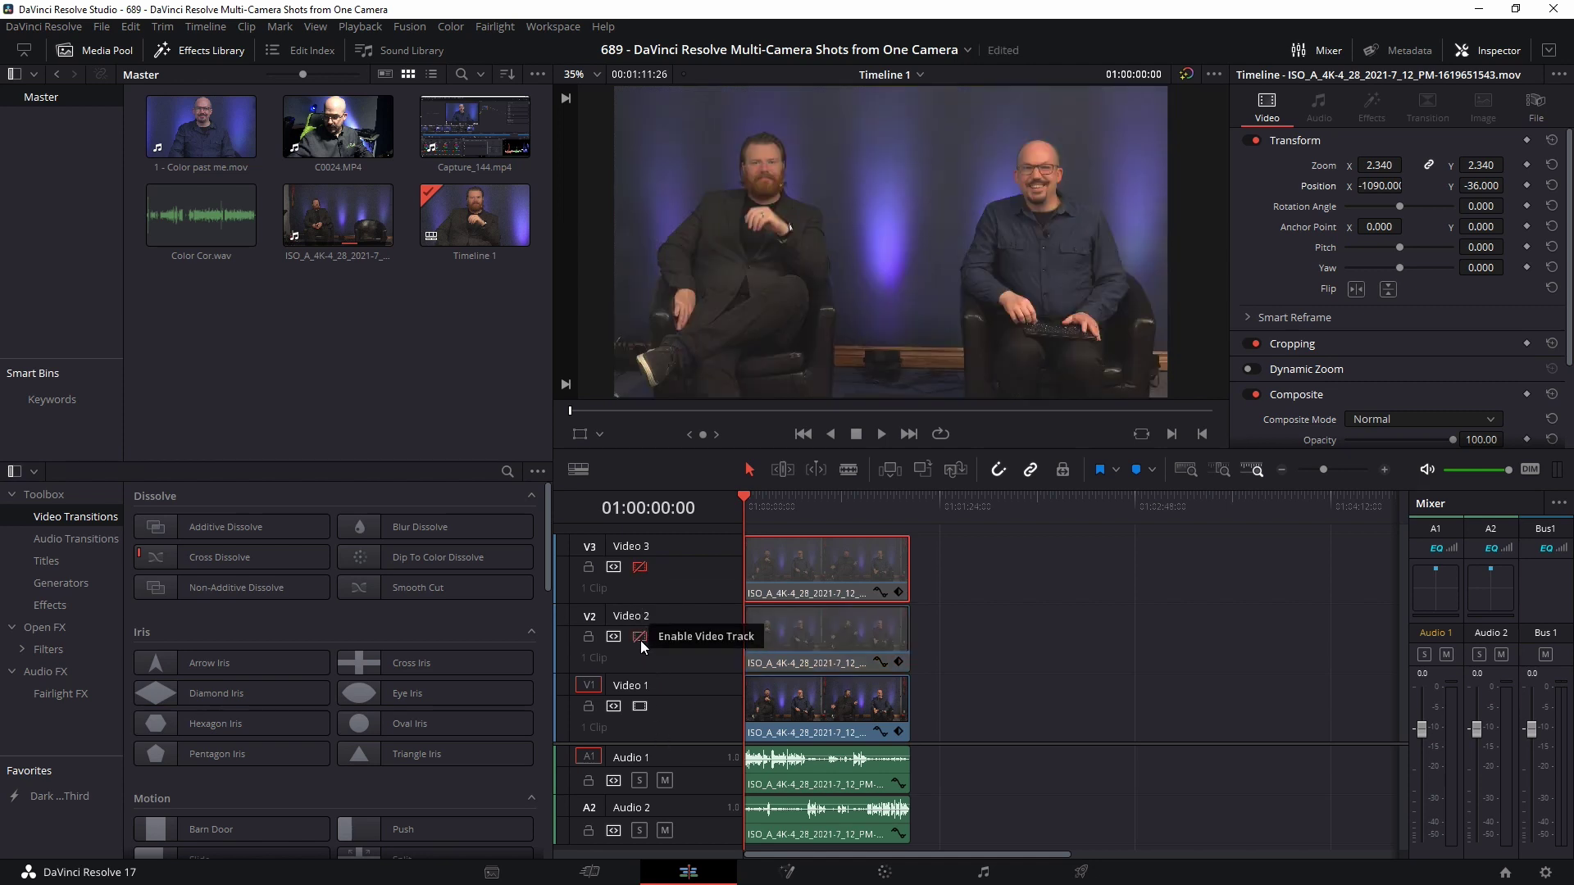
left_click(640, 636)
left_click(644, 569)
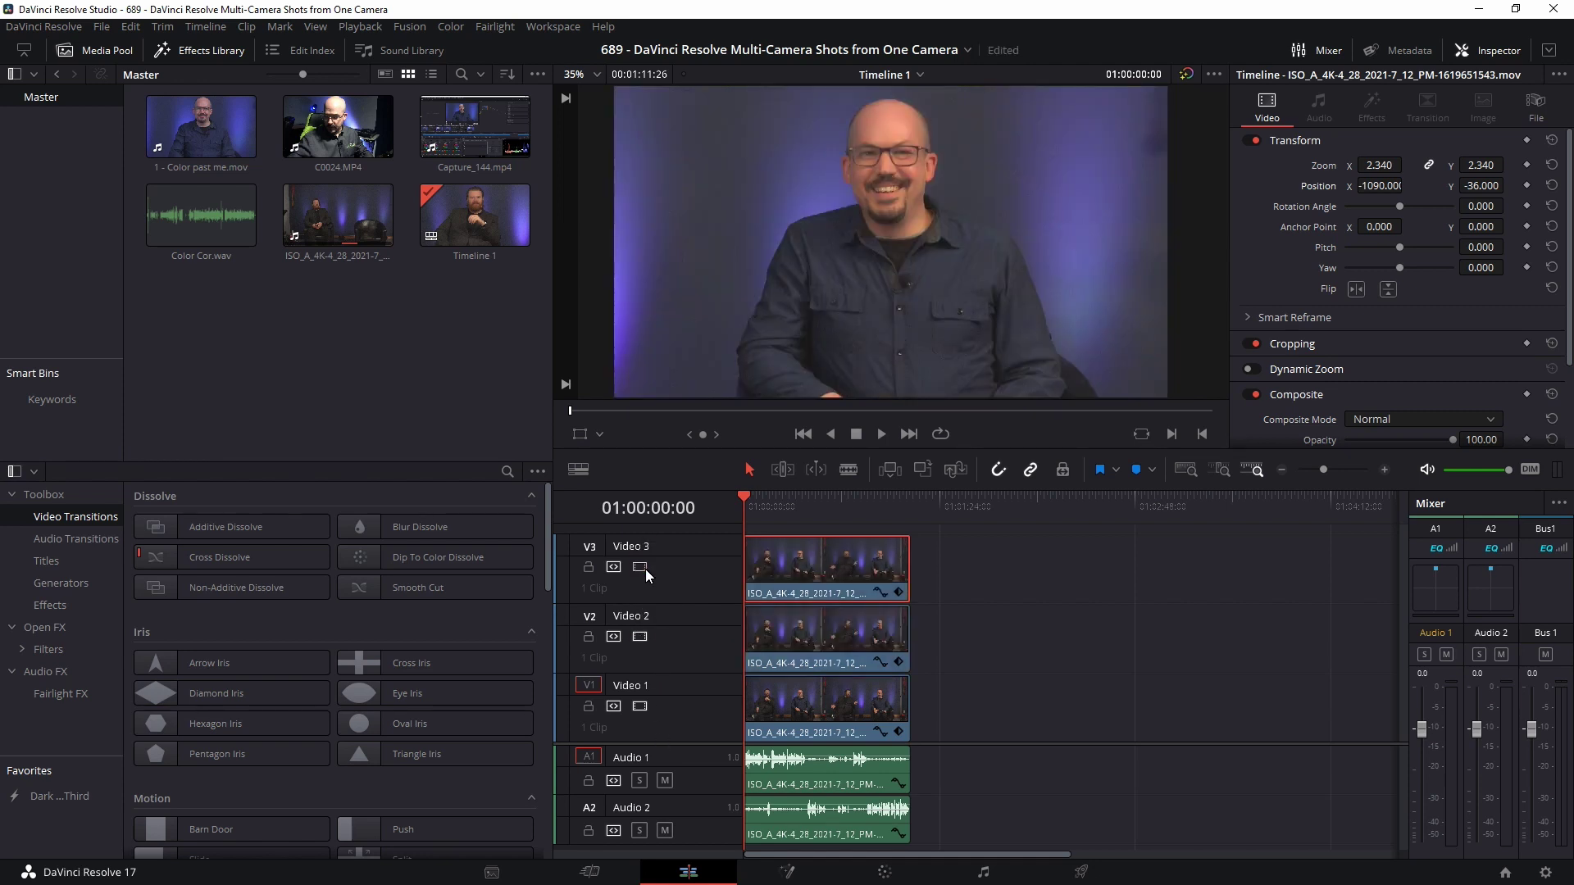
left_click(646, 569)
left_click(639, 636)
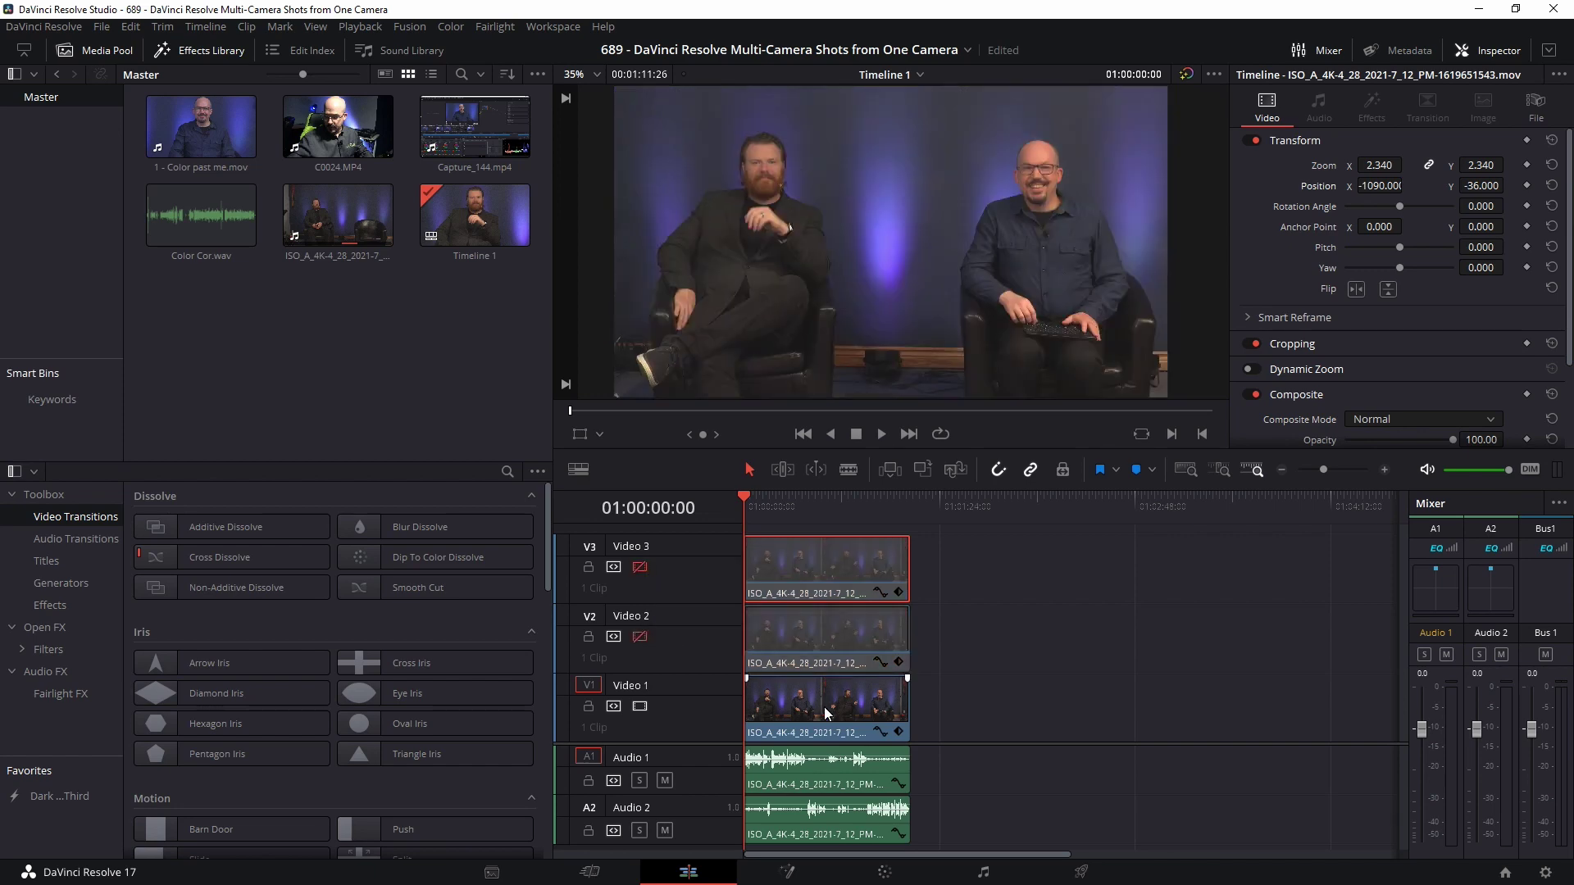
left_click(824, 707)
left_click(884, 872)
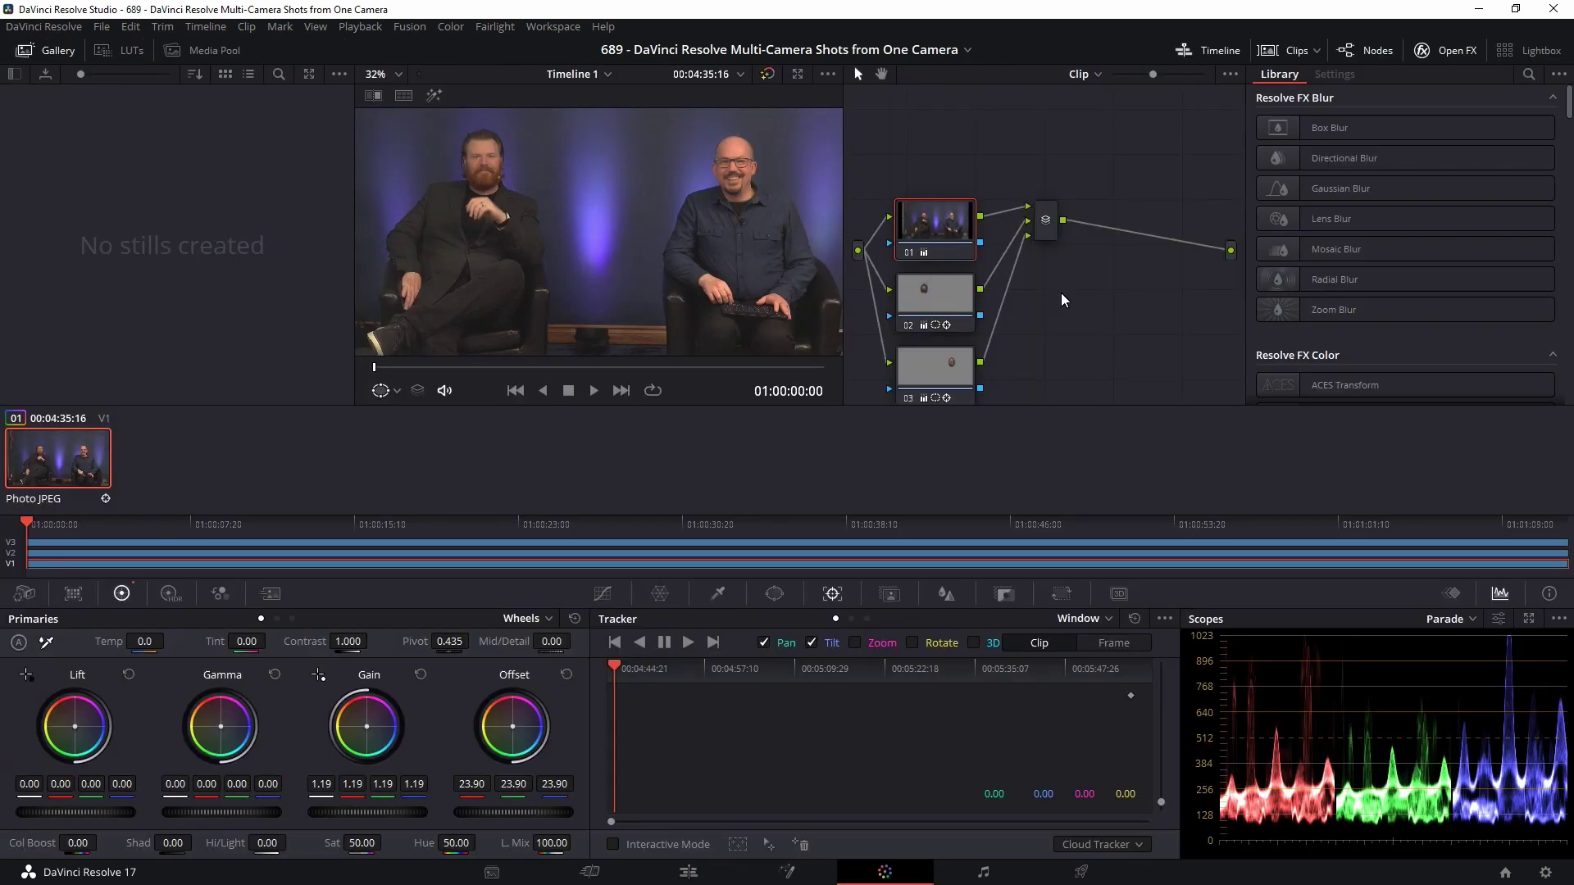
Add serial node 04, tidy the node graph, and give it a circle window.
key("alt+s")
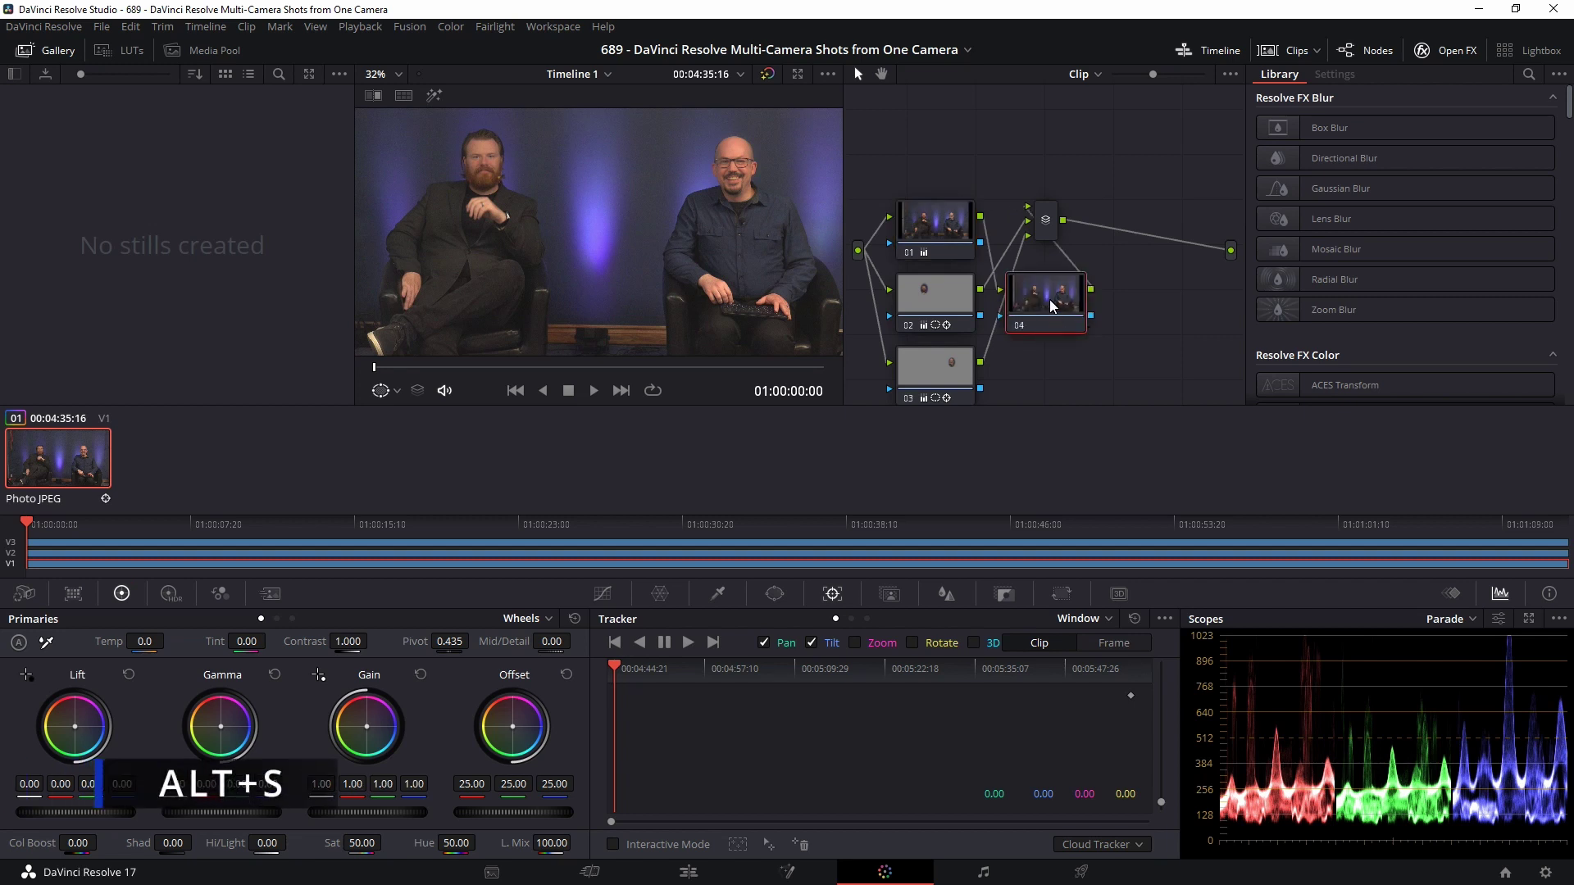
left_click_drag(1055, 226, 1222, 318)
left_click_drag(1045, 309, 1086, 279)
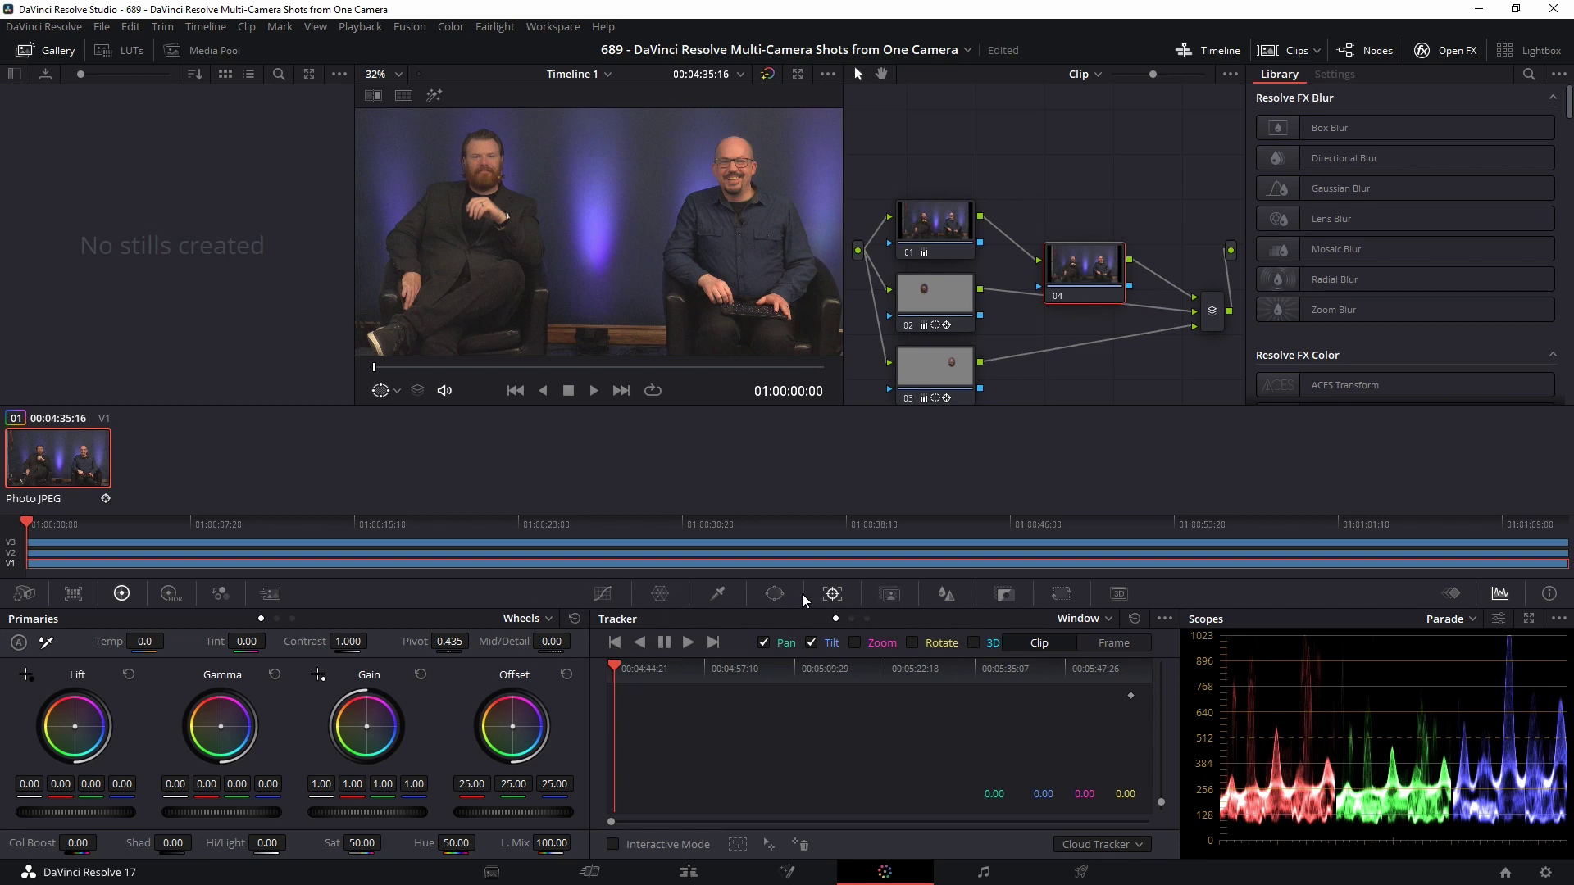
left_click(775, 594)
left_click(641, 733)
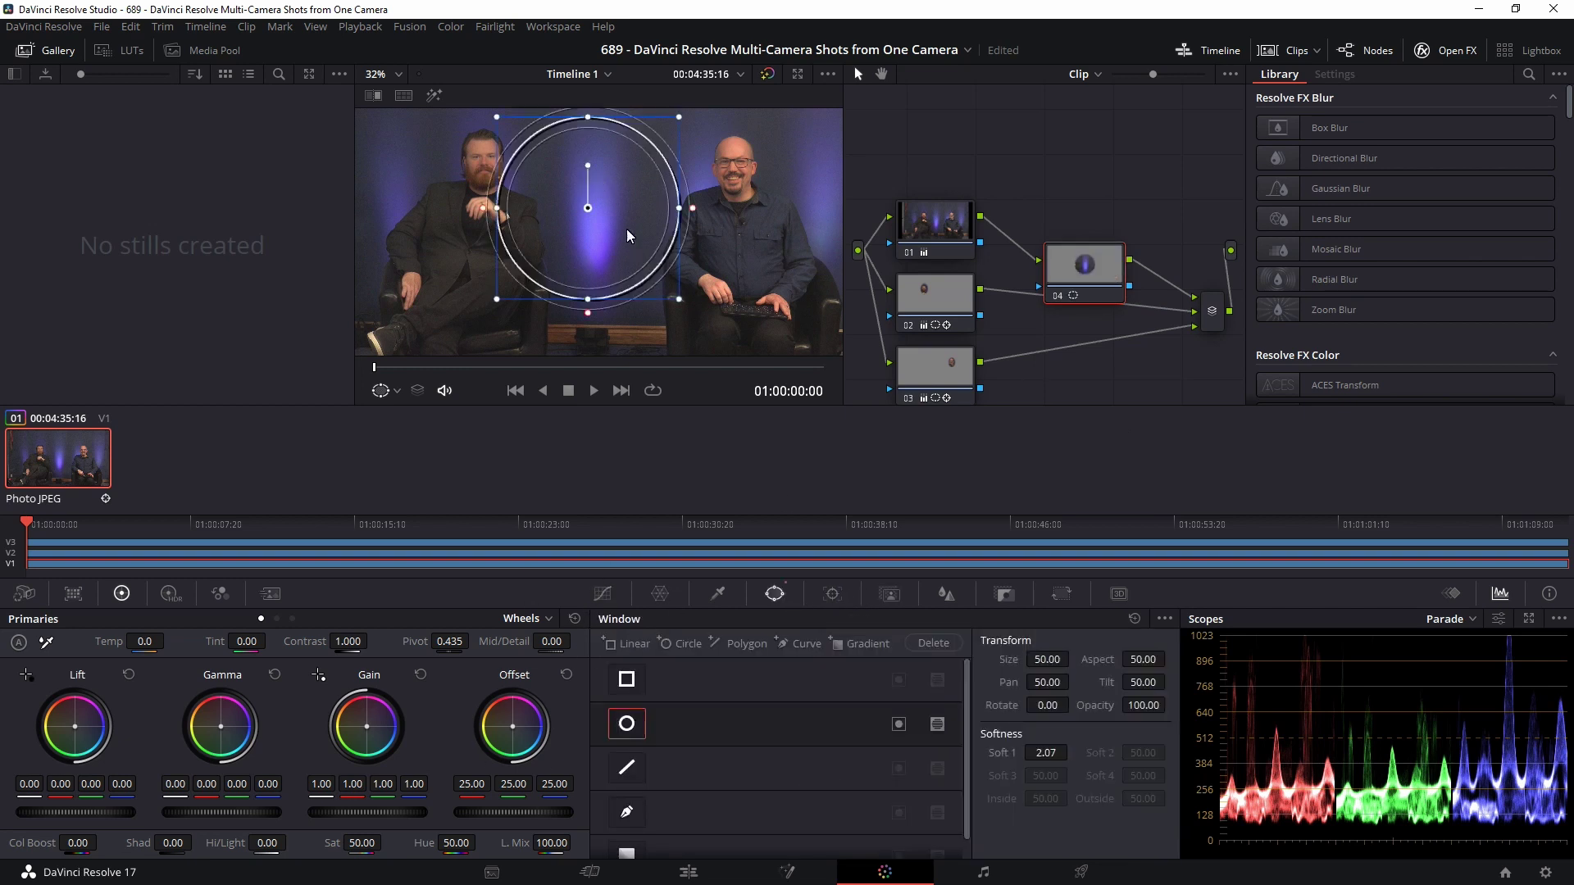
Enlarge and soften the circle, lower Gain to 0.22, and invert it for a vignette.
scroll(654, 277, "down", 1)
scroll(654, 277, "down", 1)
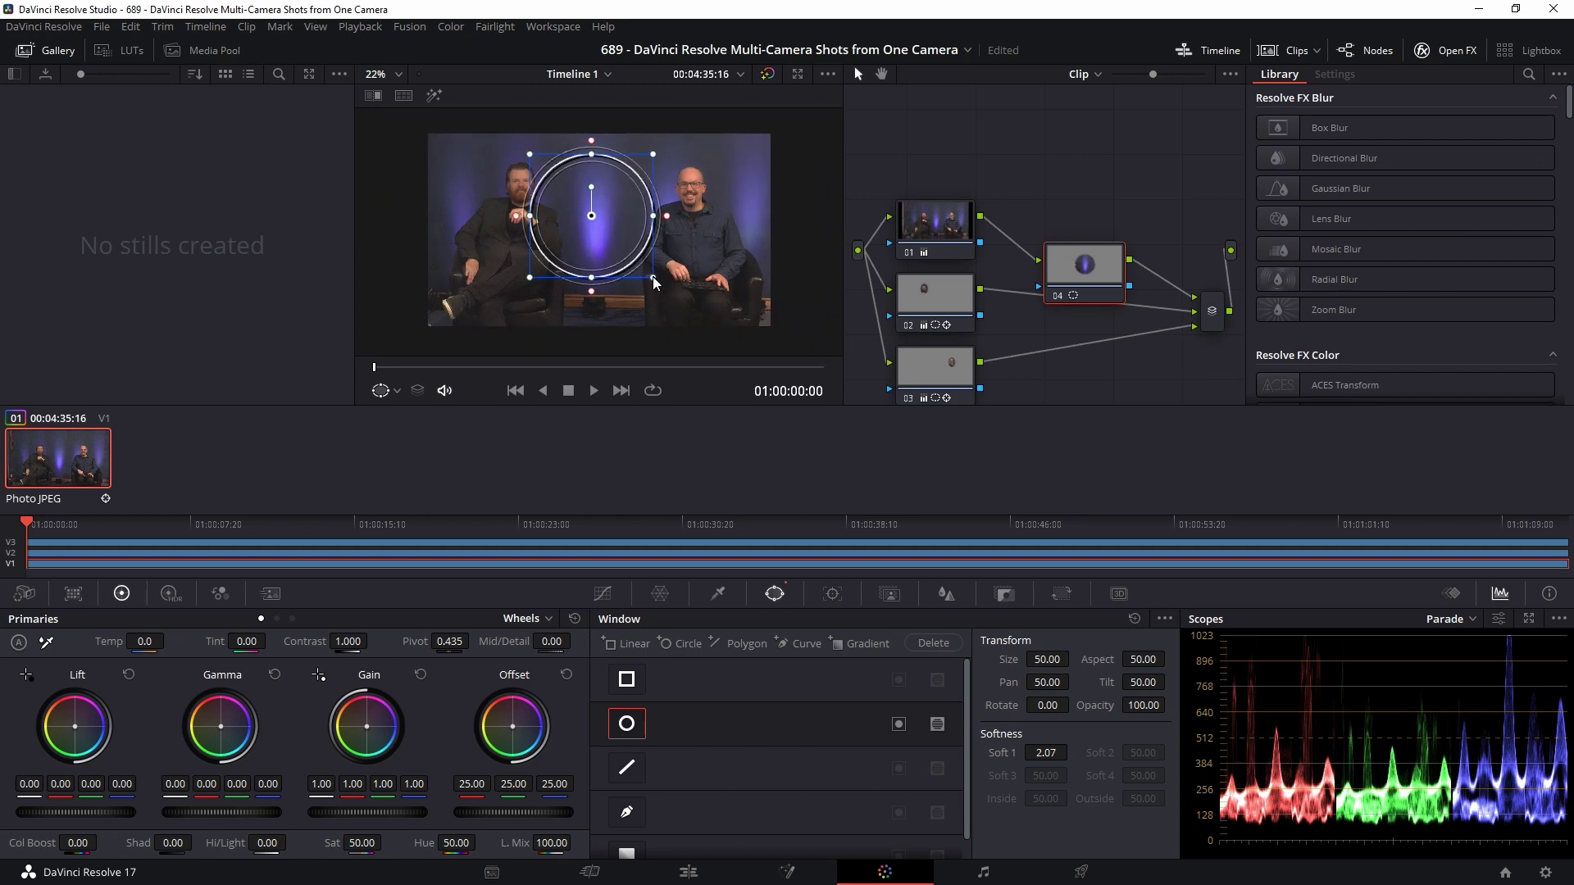
left_click_drag(654, 282, 717, 295)
left_click_drag(617, 239, 627, 244)
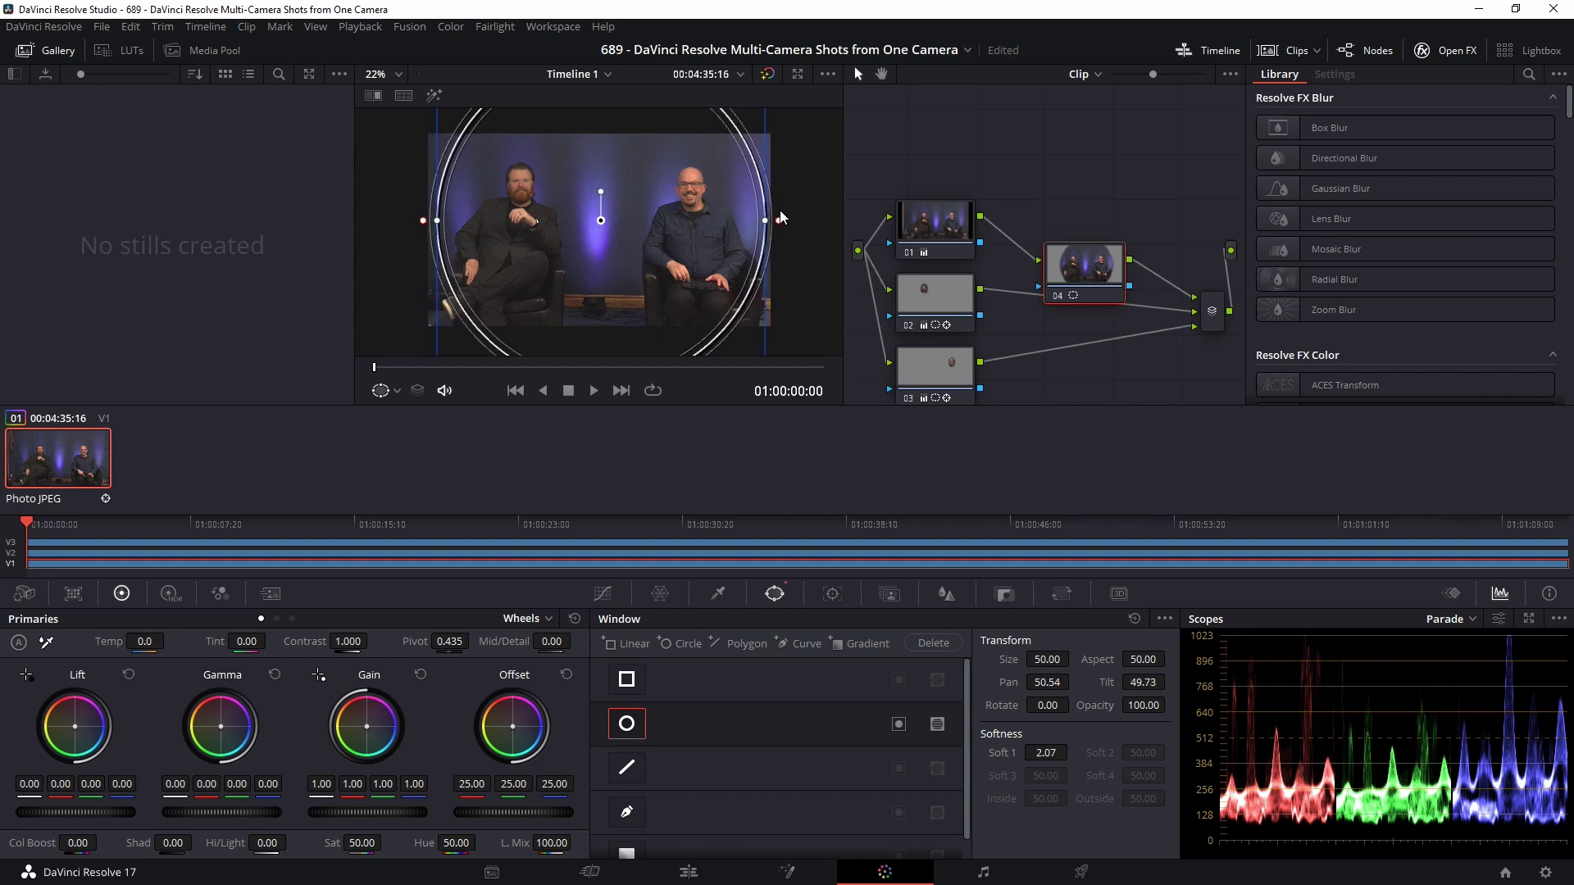
left_click_drag(781, 222, 789, 229)
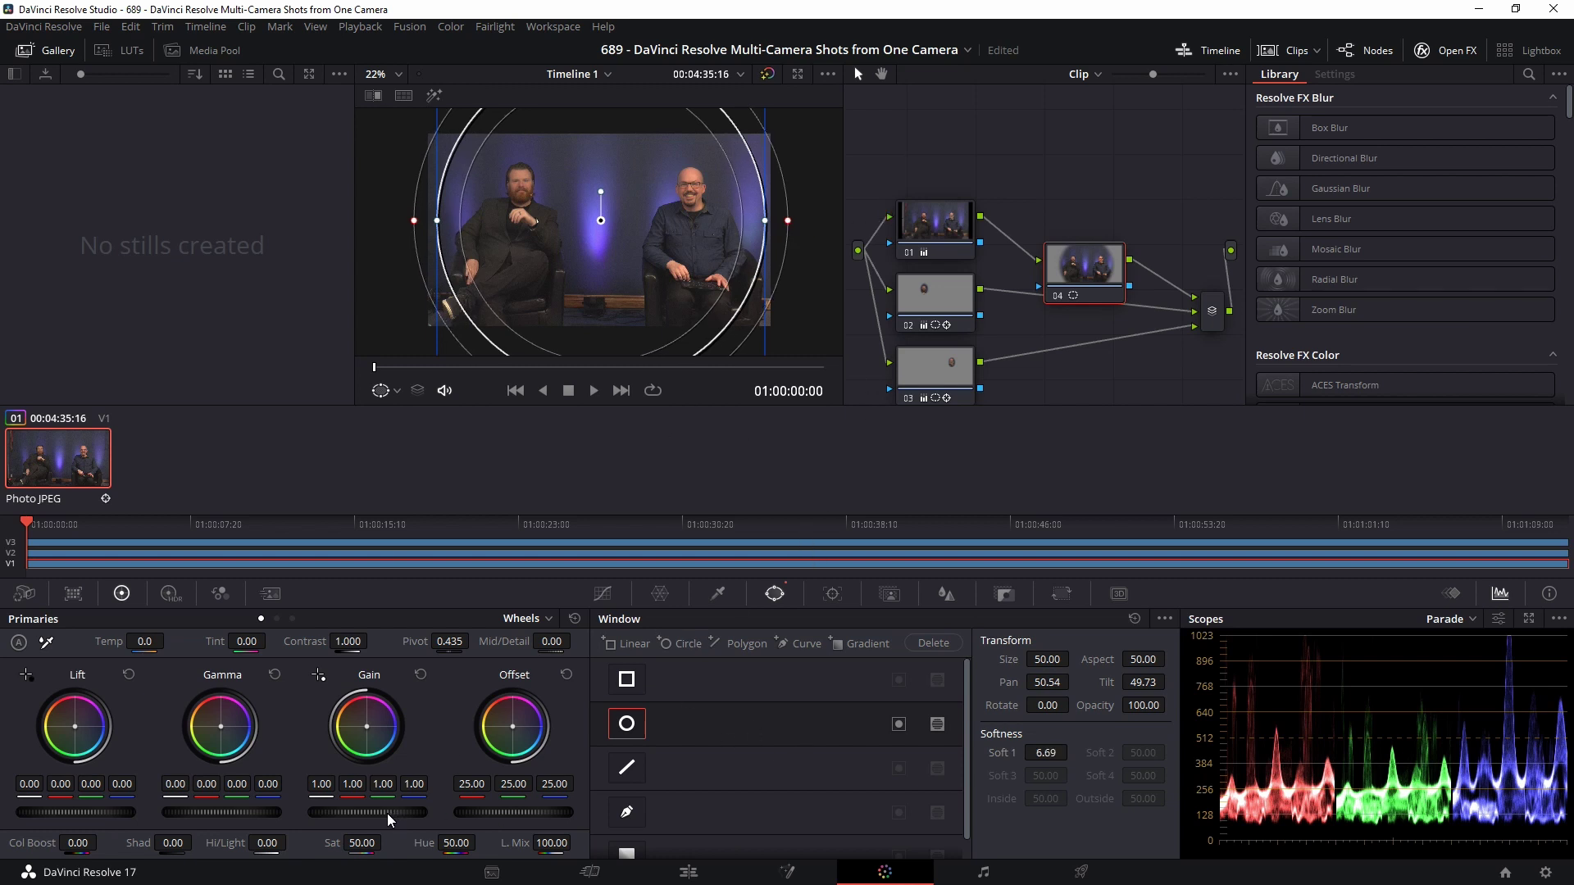
left_click_drag(391, 820, 8, 787)
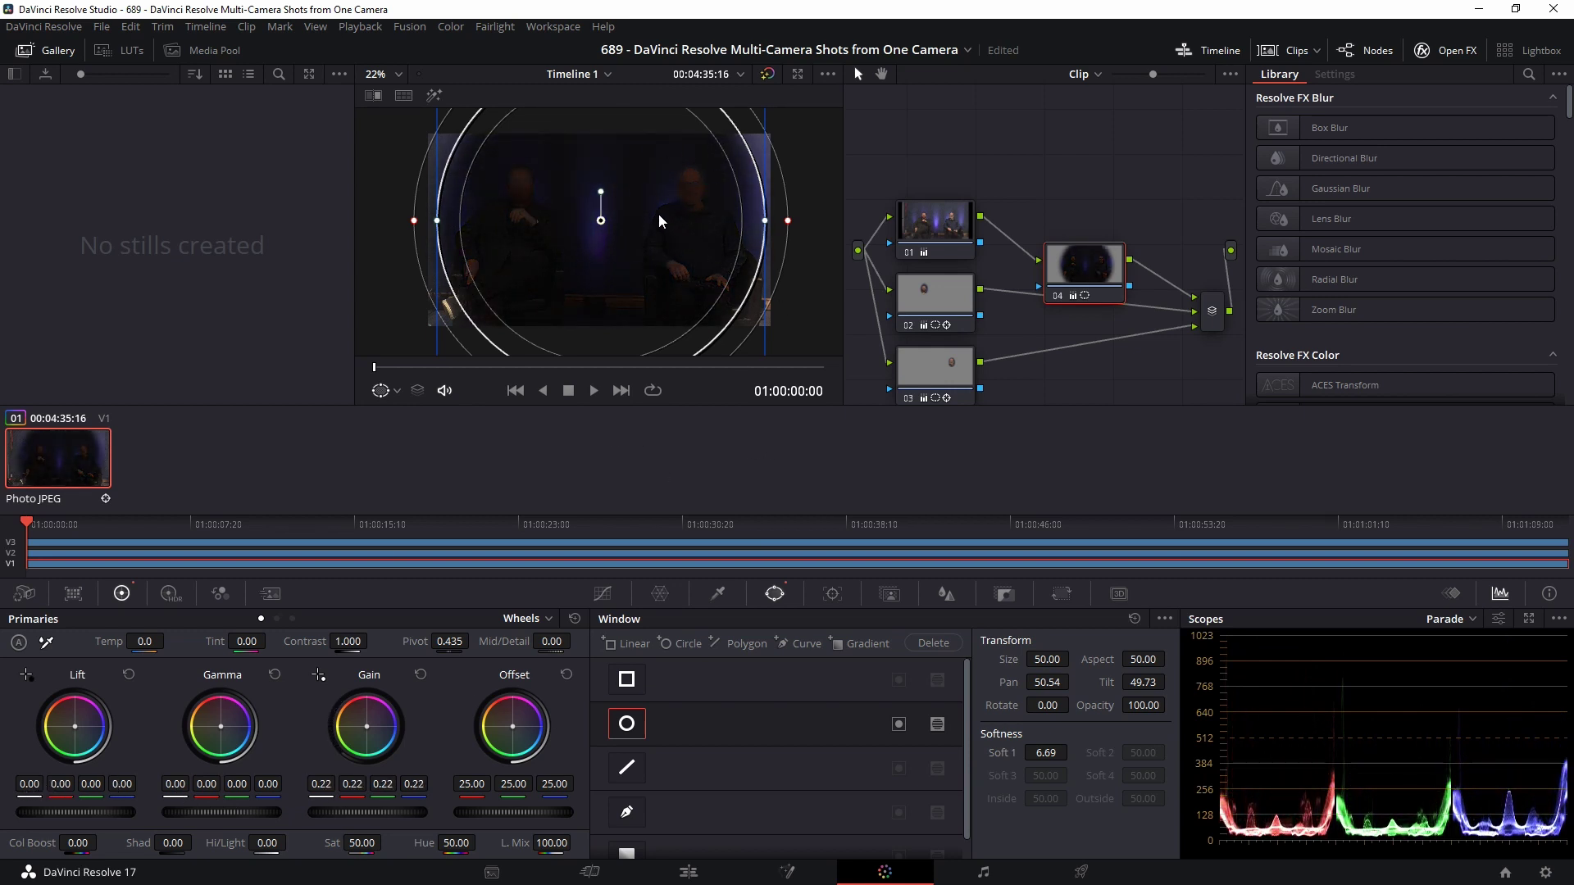
left_click(900, 728)
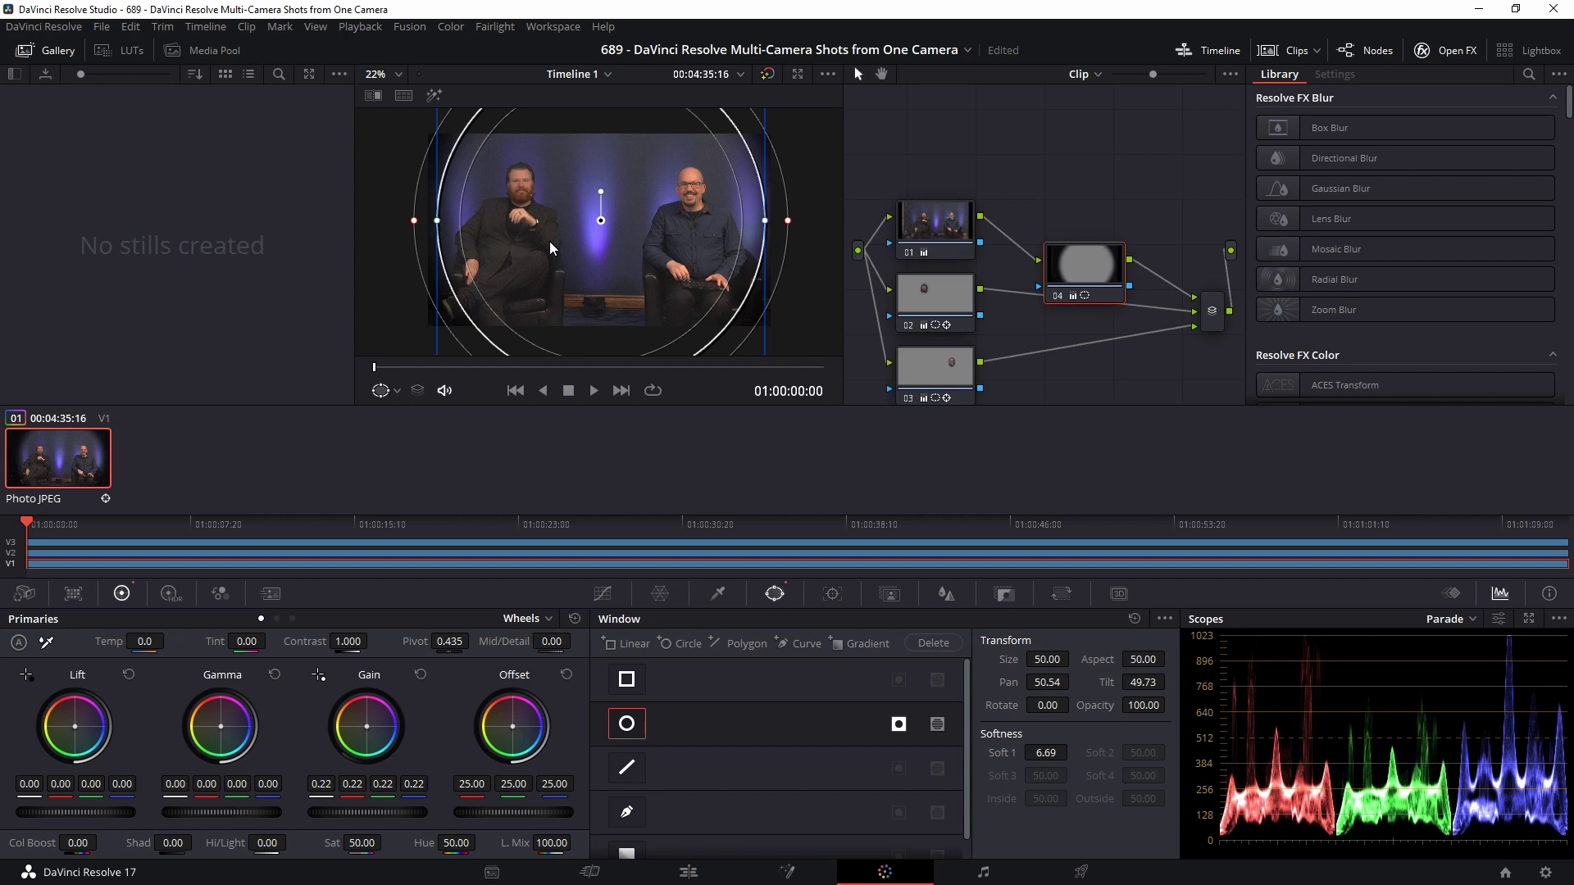
left_click(938, 226)
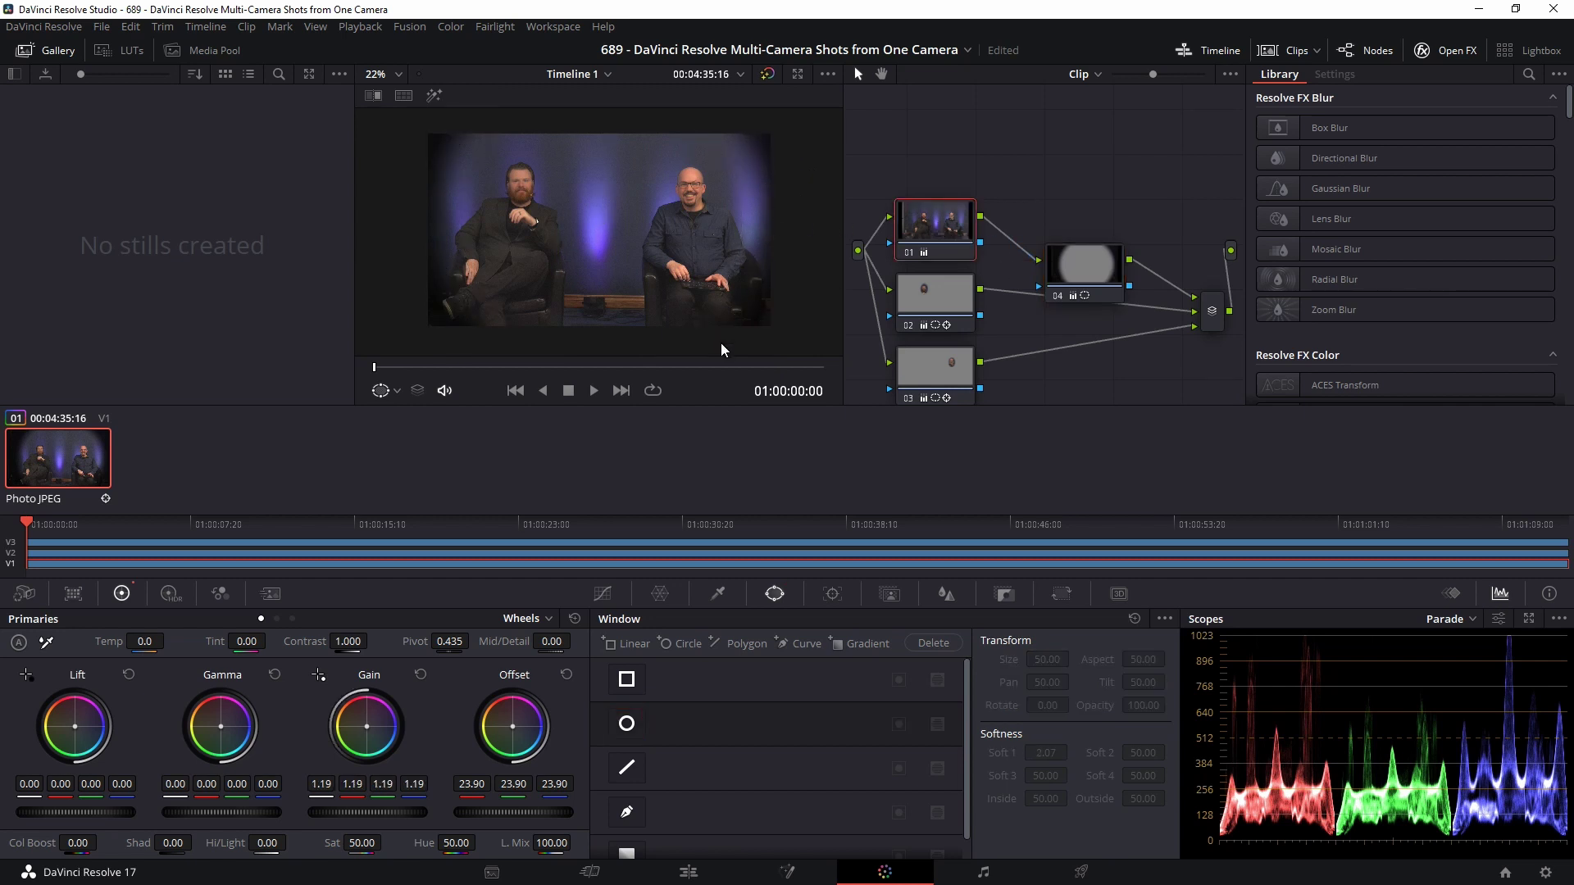
Select the bearded man's close-up clip on Video 2 and bring it into the Color page.
left_click(728, 873)
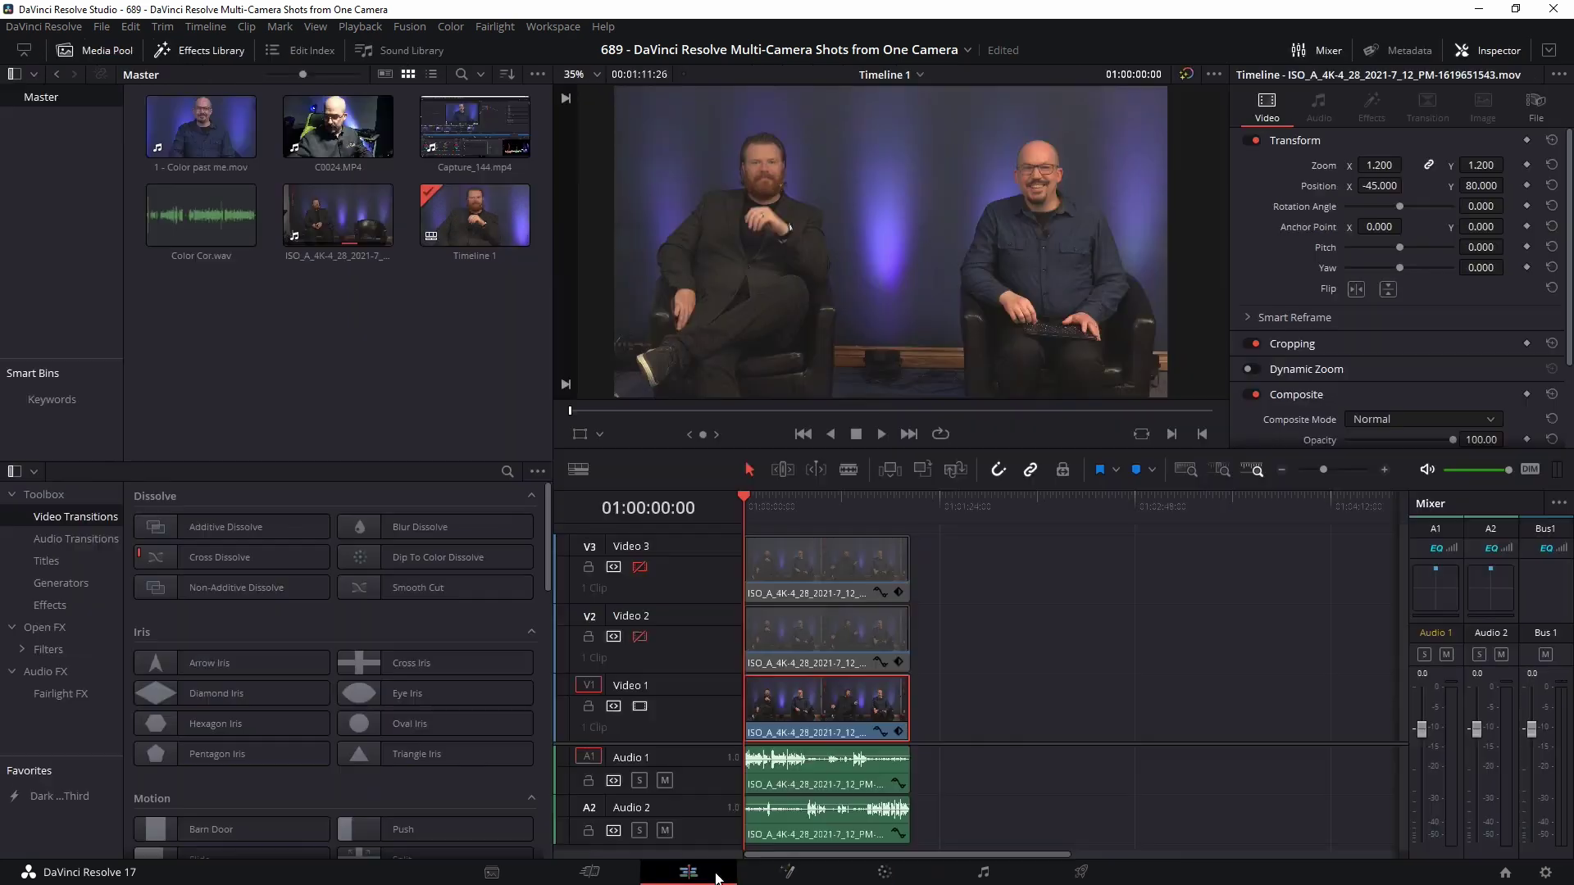
left_click(833, 653)
left_click(641, 636)
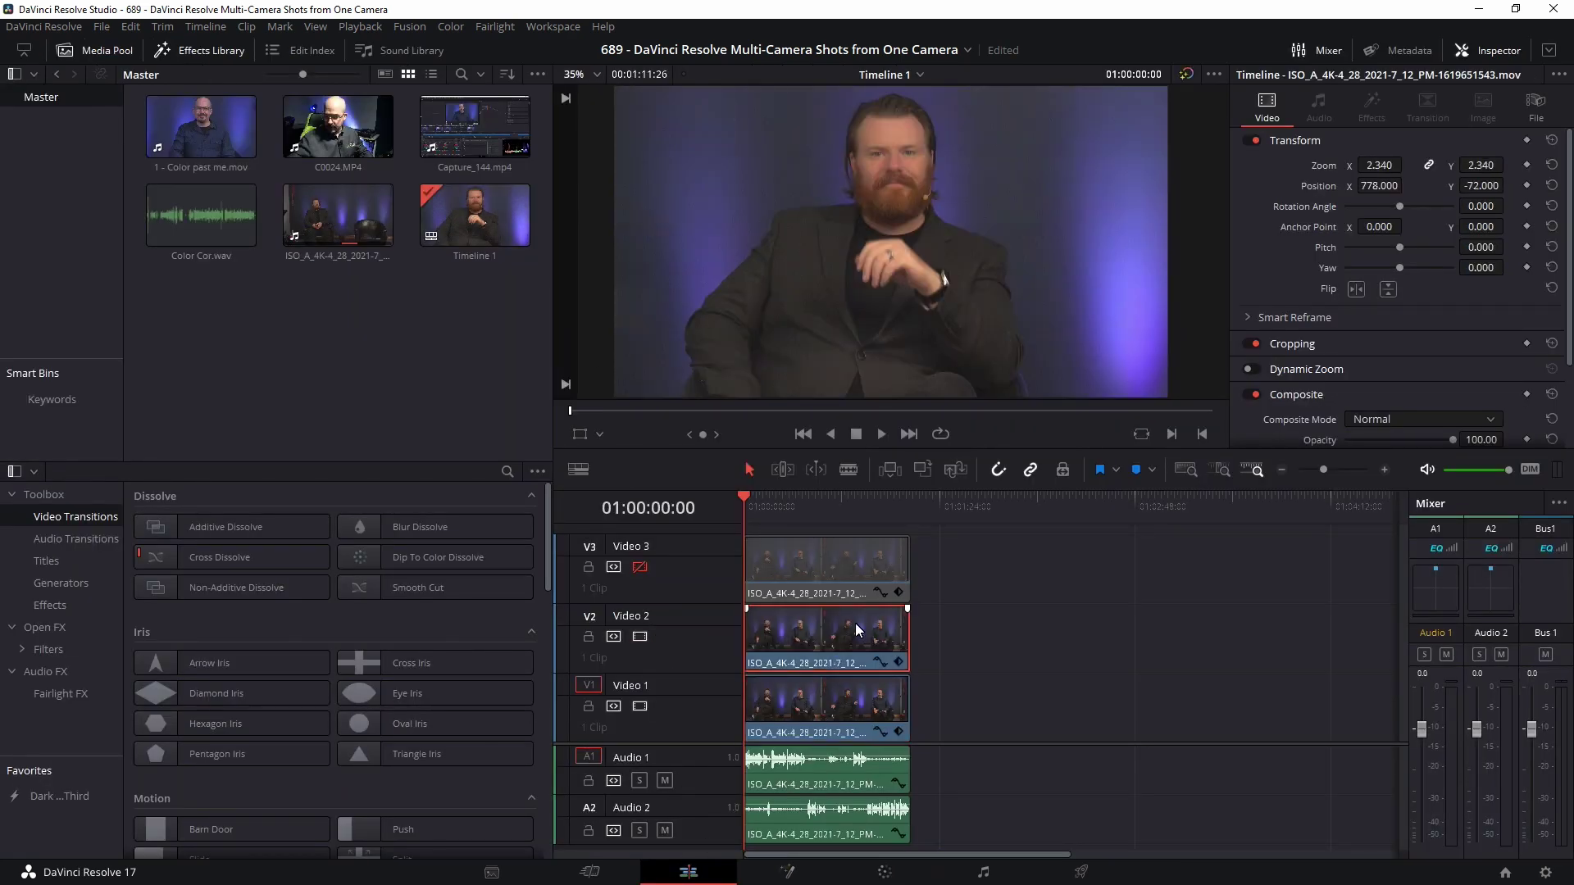
left_click(897, 874)
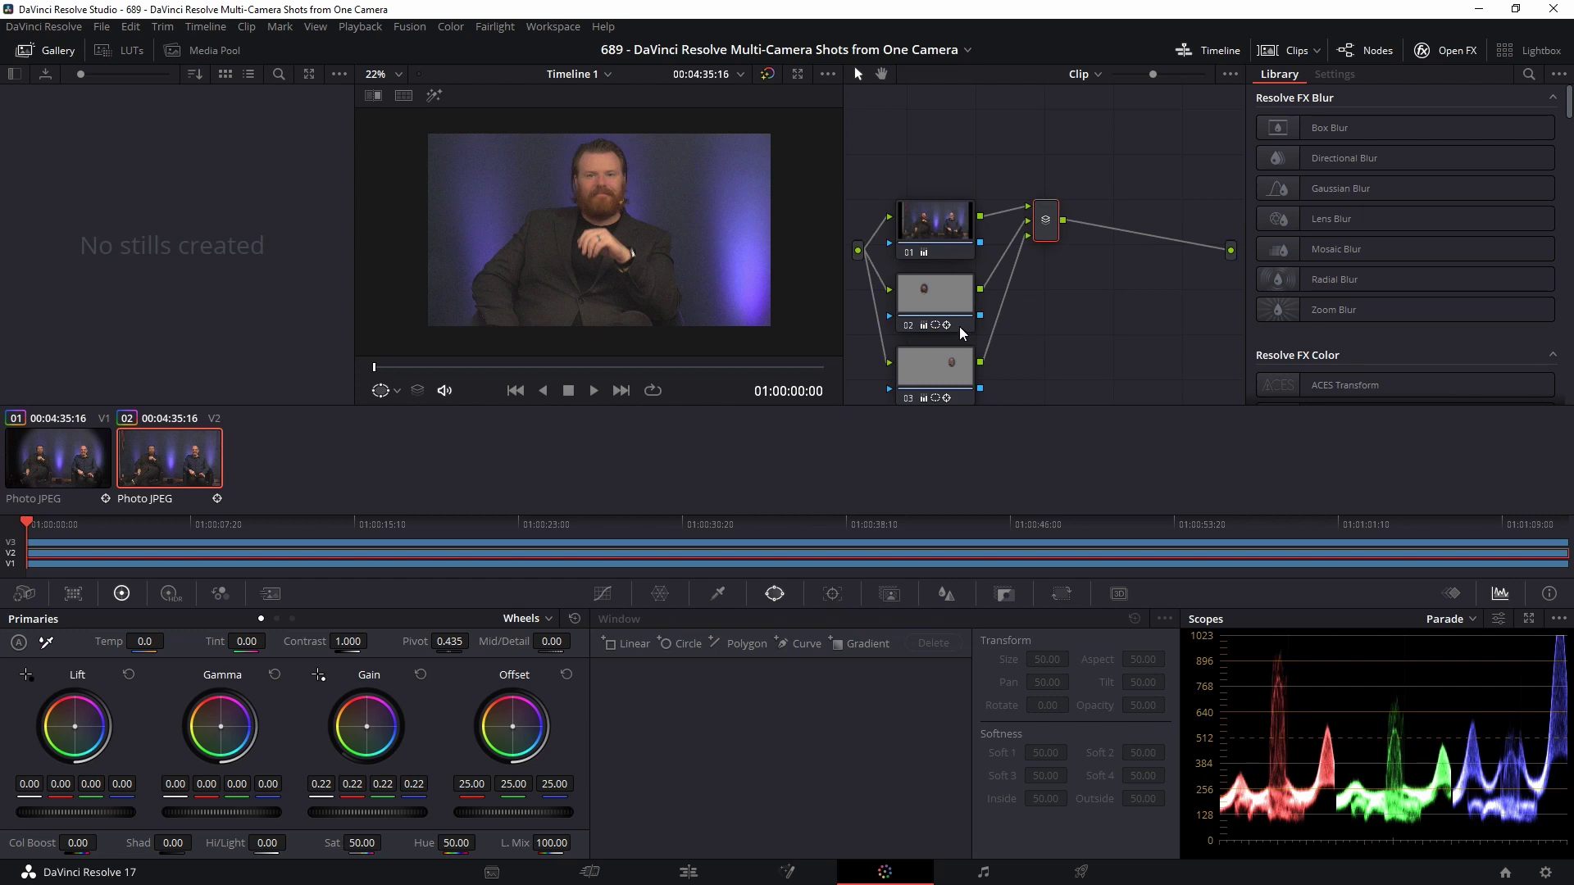
Add serial node 04 and place it between node 01 and the layer mixer.
key("alt+s")
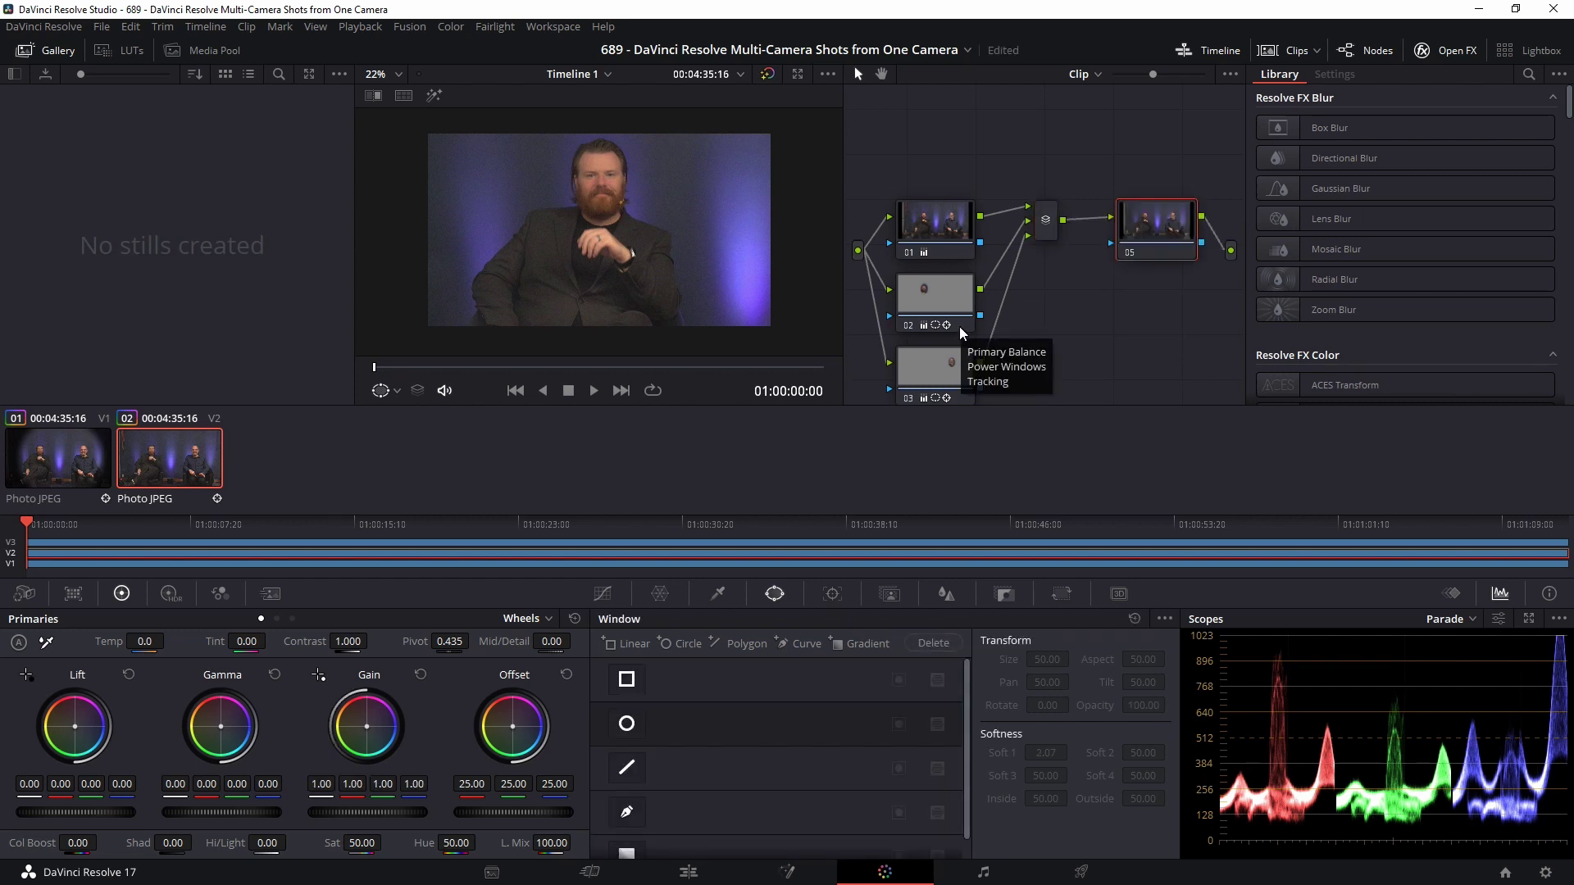
key("Delete")
key("alt+s")
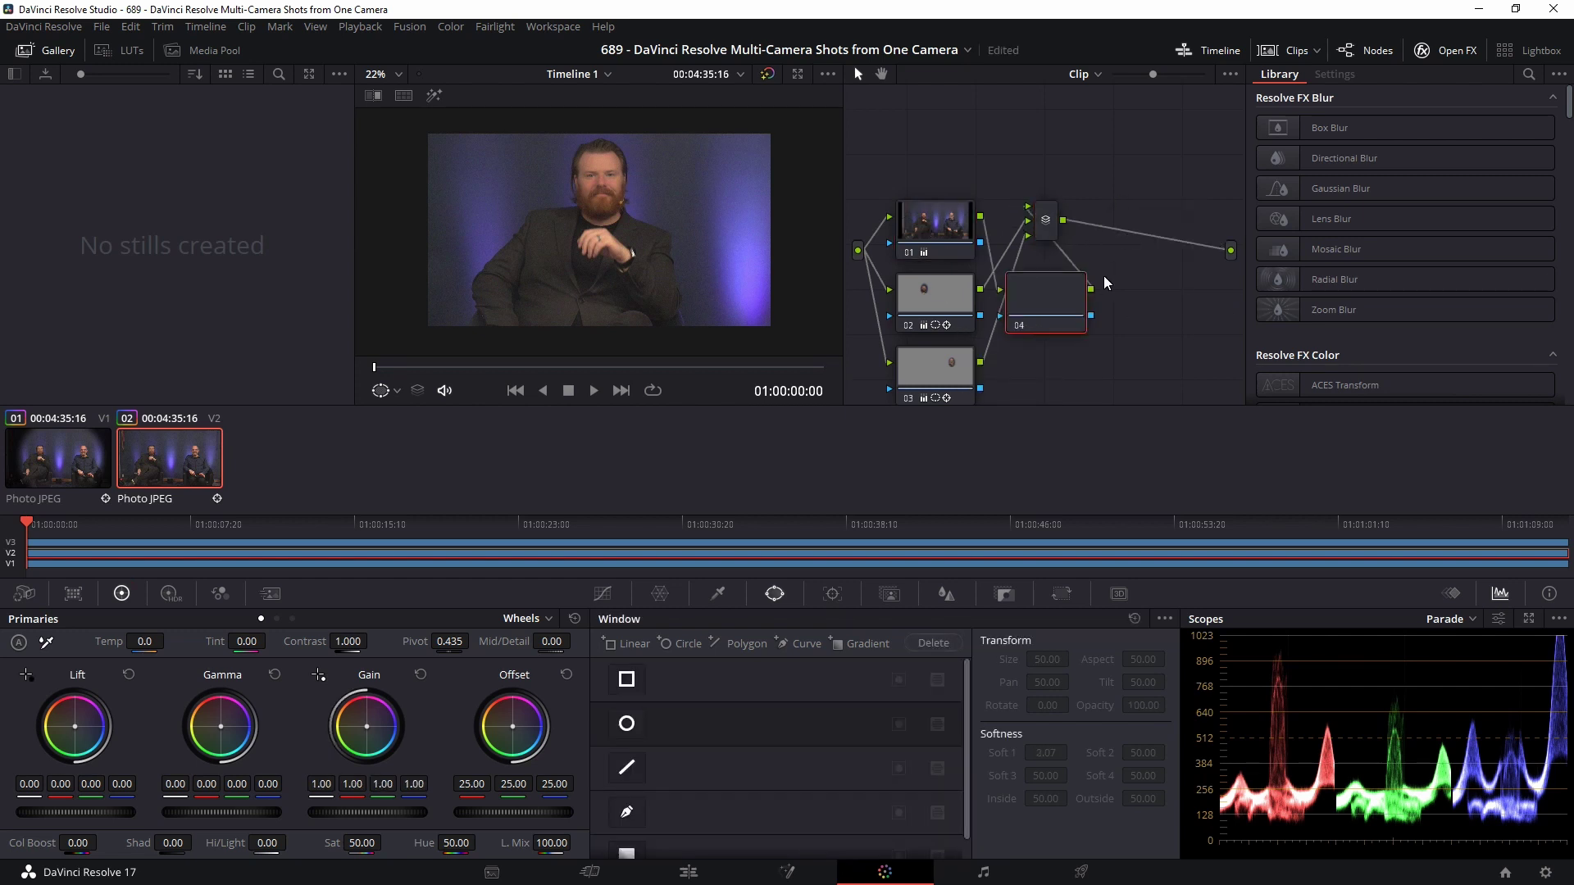
left_click_drag(1044, 238, 1234, 297)
left_click_drag(1052, 300, 1072, 230)
Add a softened, inverted Circle window around the bearded man's face and lower Gain to 0.53.
left_click(626, 724)
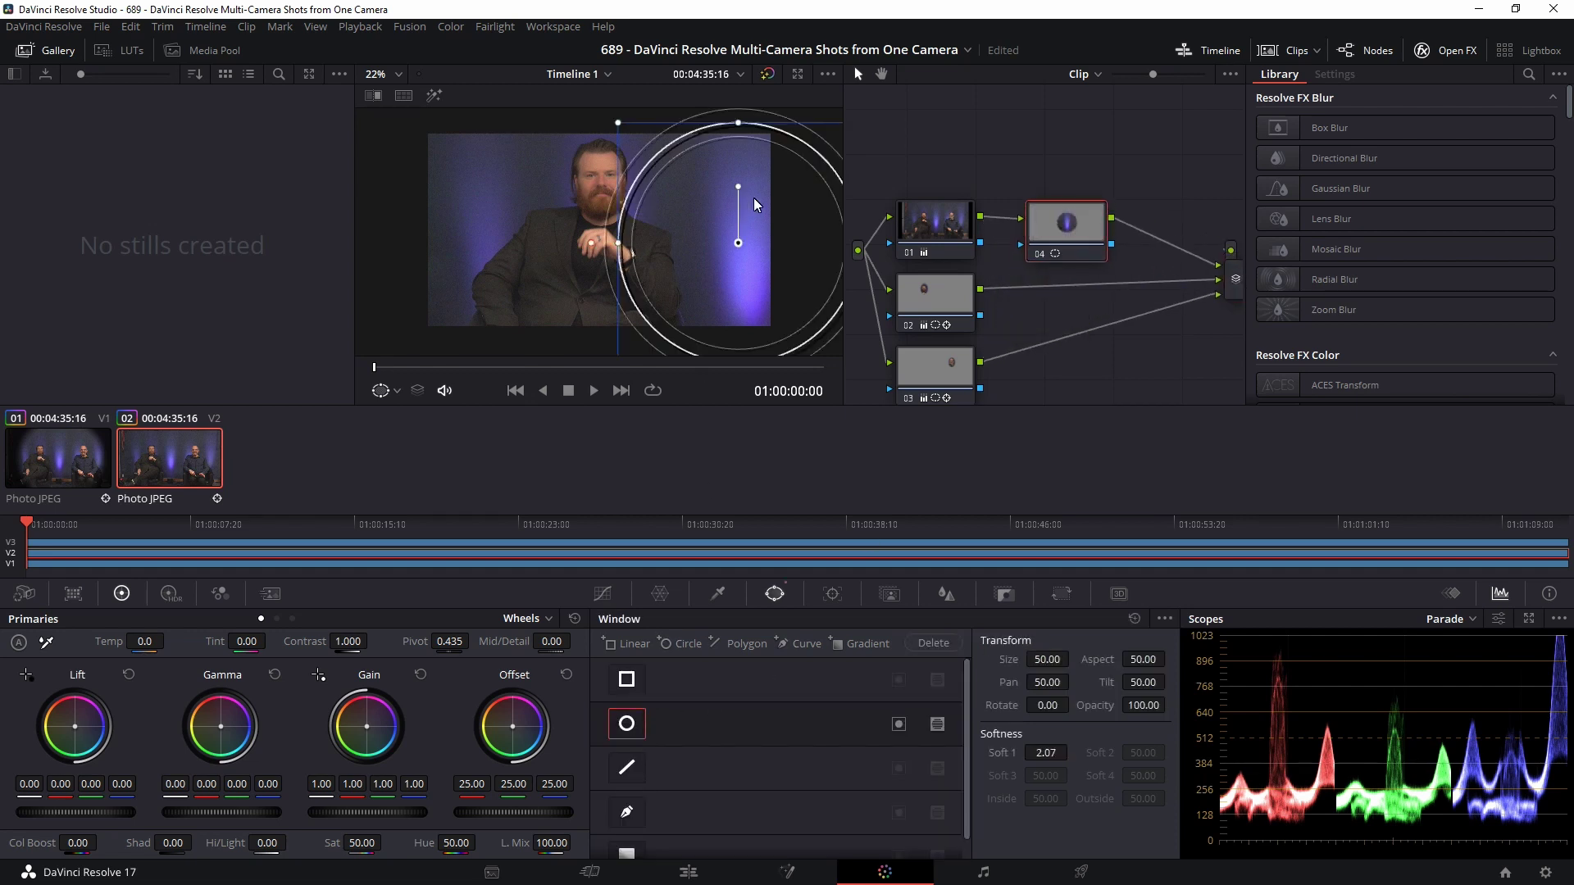
left_click_drag(740, 249, 605, 227)
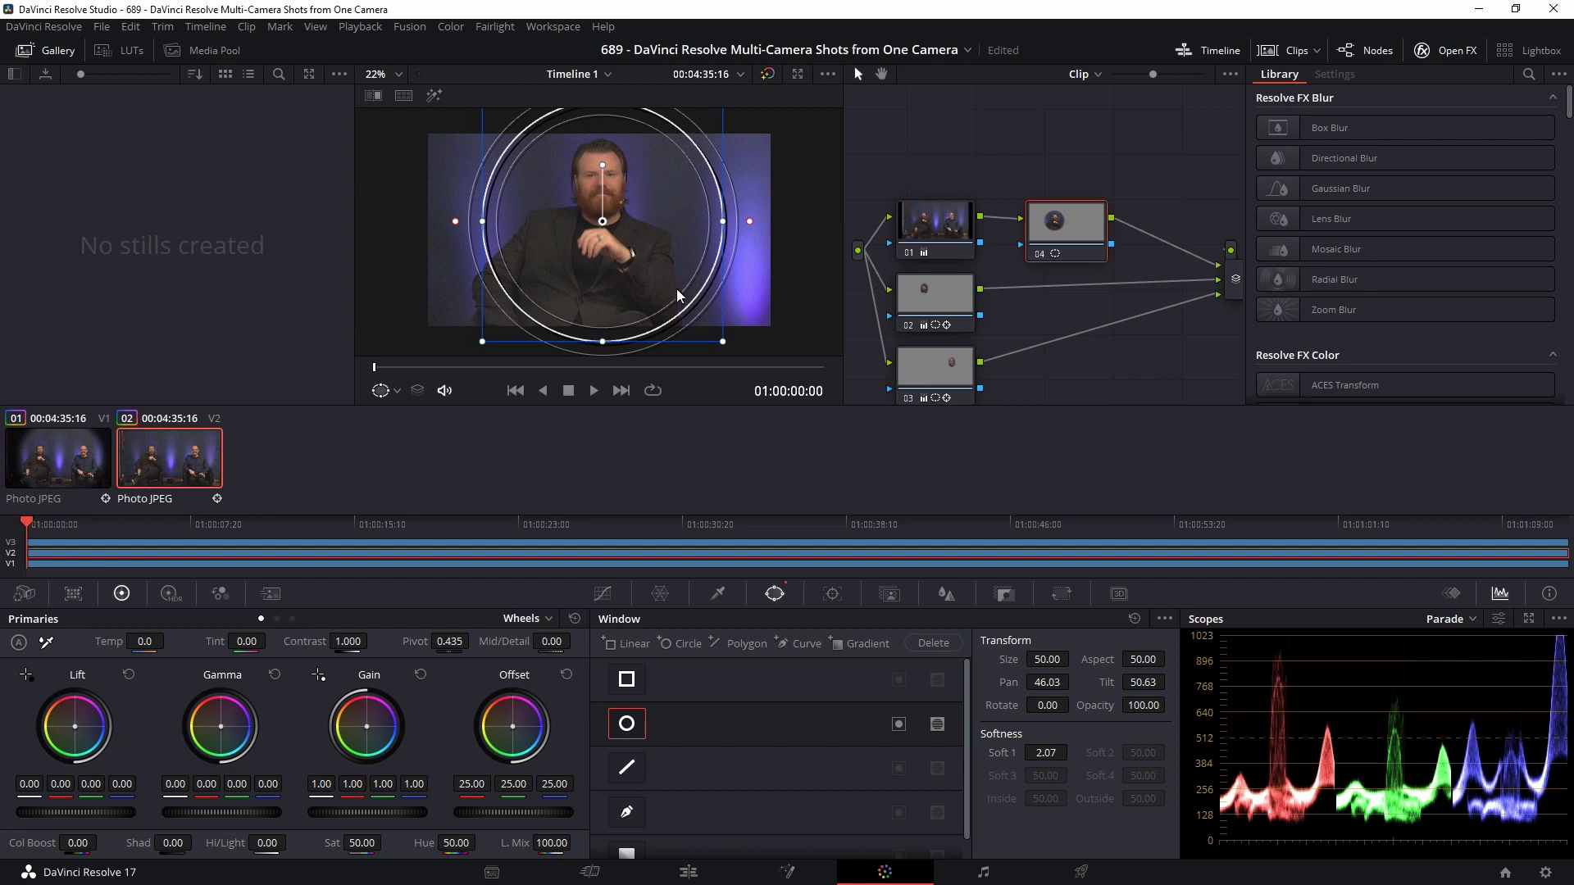
left_click_drag(726, 357, 780, 361)
left_click_drag(781, 222, 792, 225)
left_click_drag(605, 223, 596, 222)
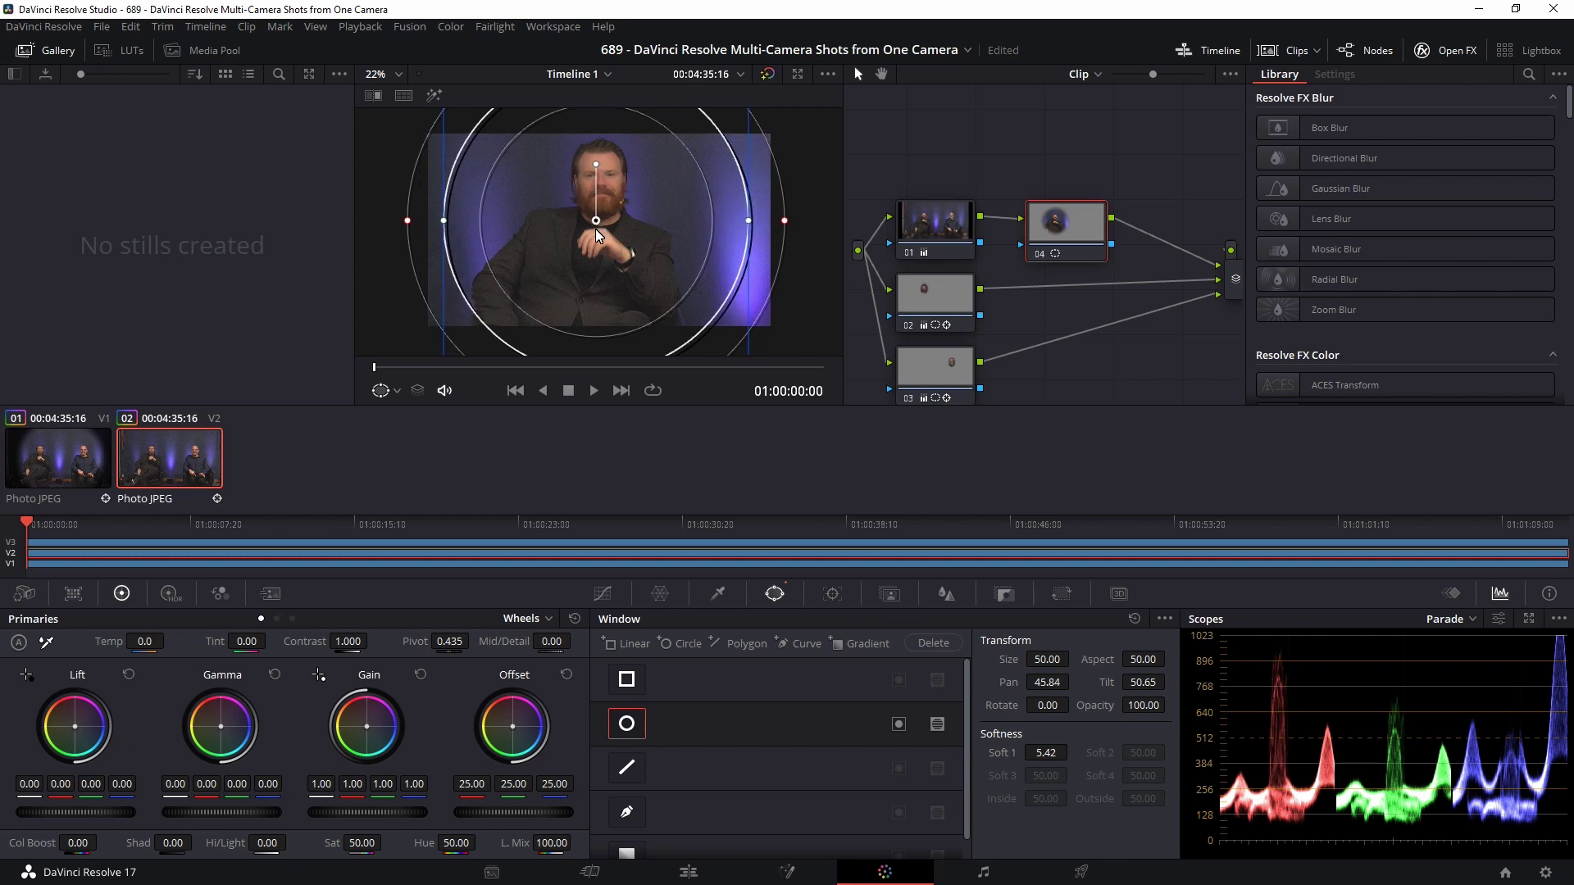
left_click(898, 724)
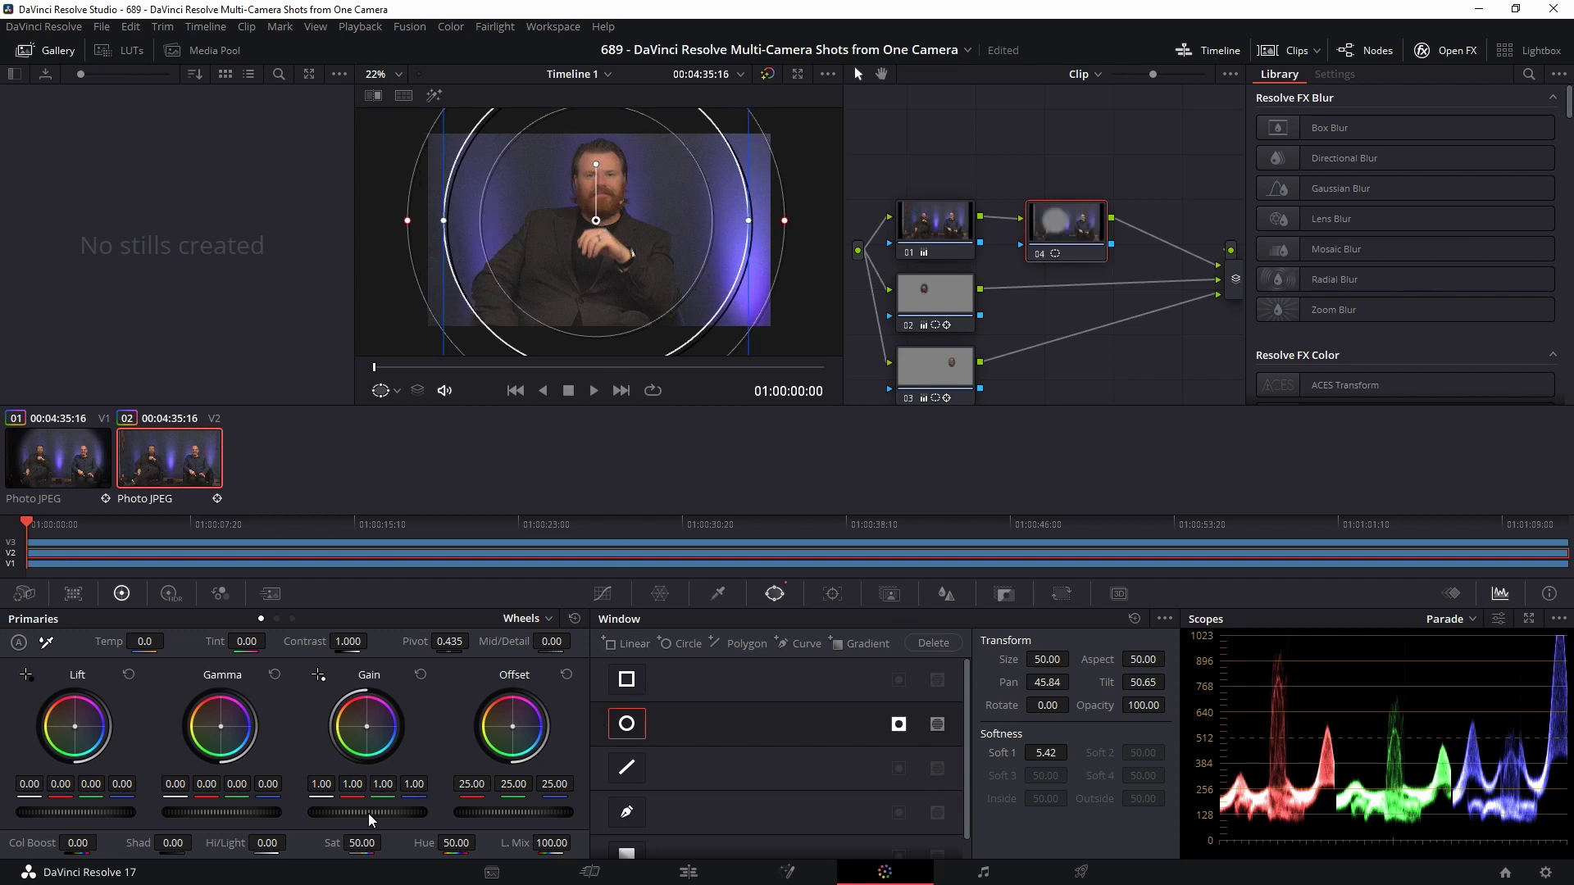
left_click_drag(371, 816, 22, 801)
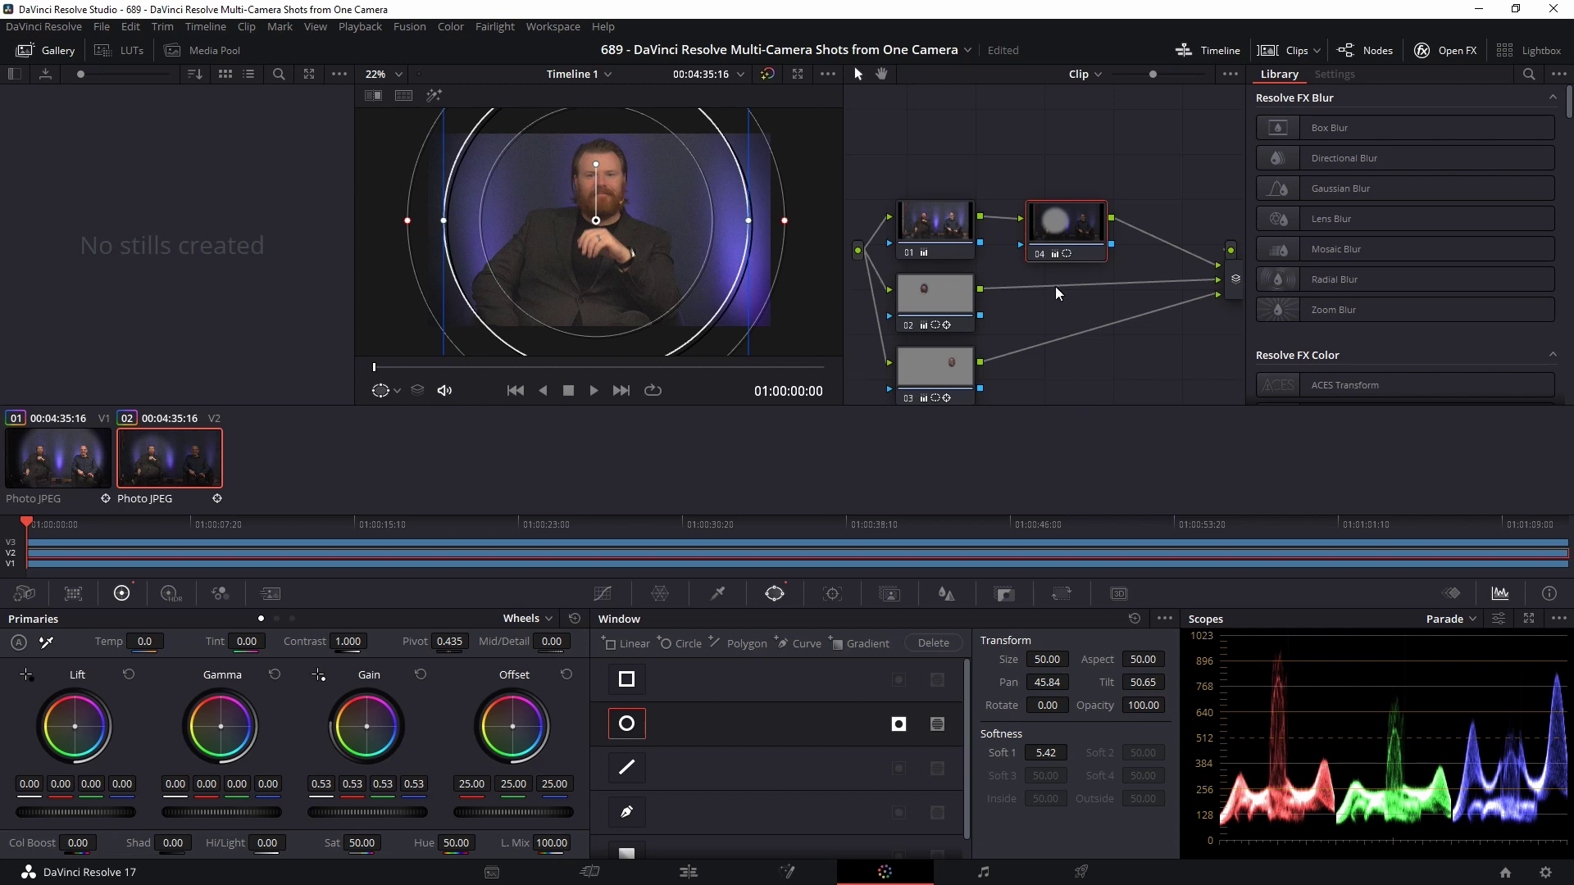
Re-enable the Video 3 track and bring its bald man's clip into Color grading.
left_click(688, 872)
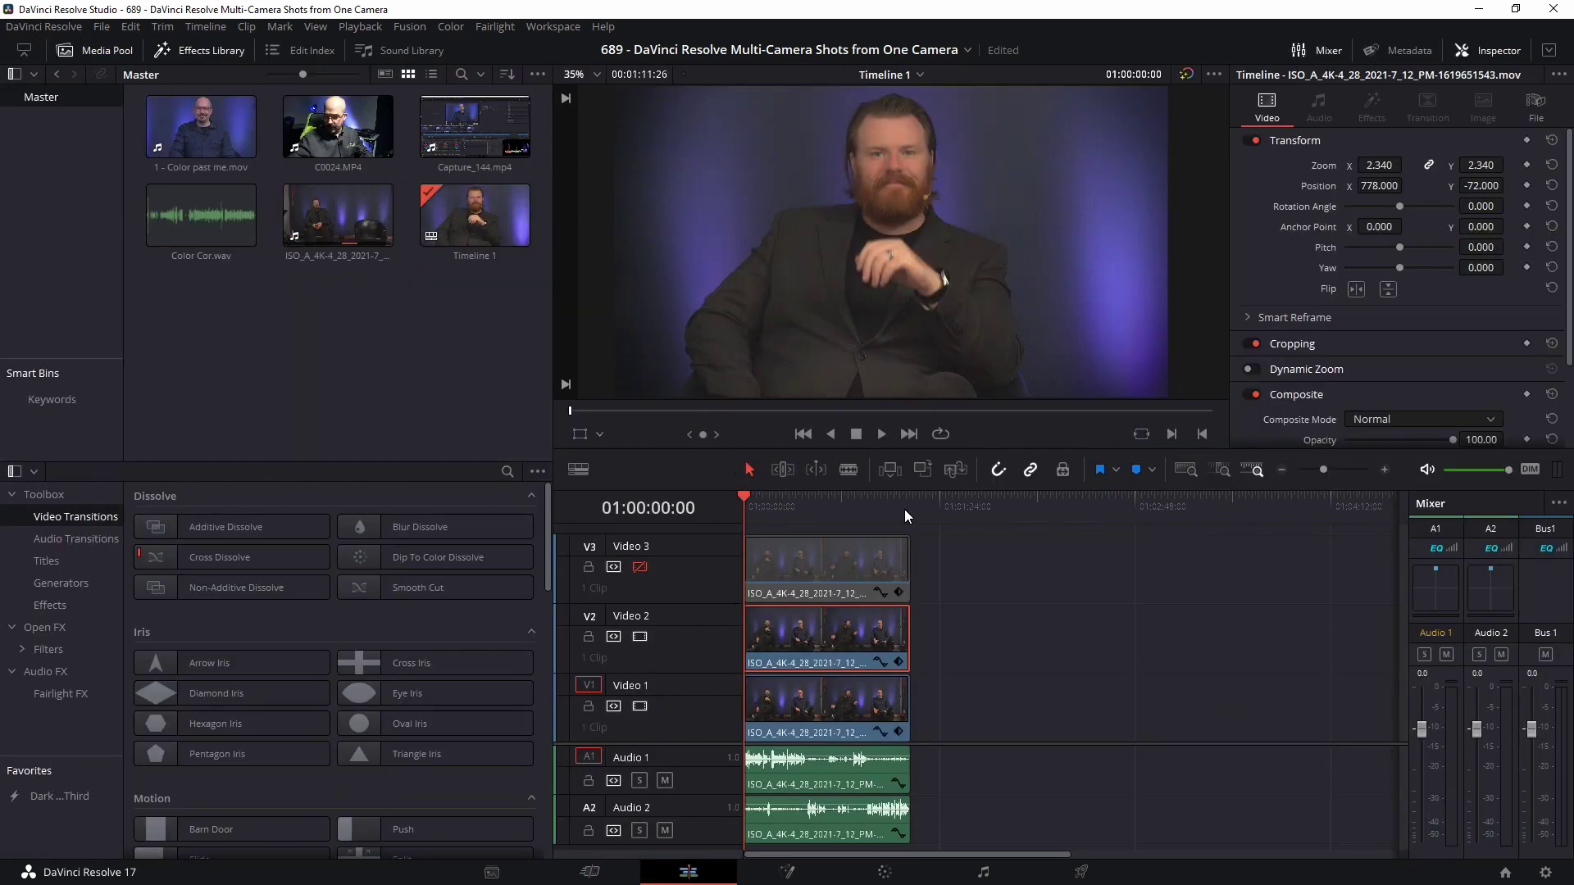
left_click(859, 568)
left_click(641, 566)
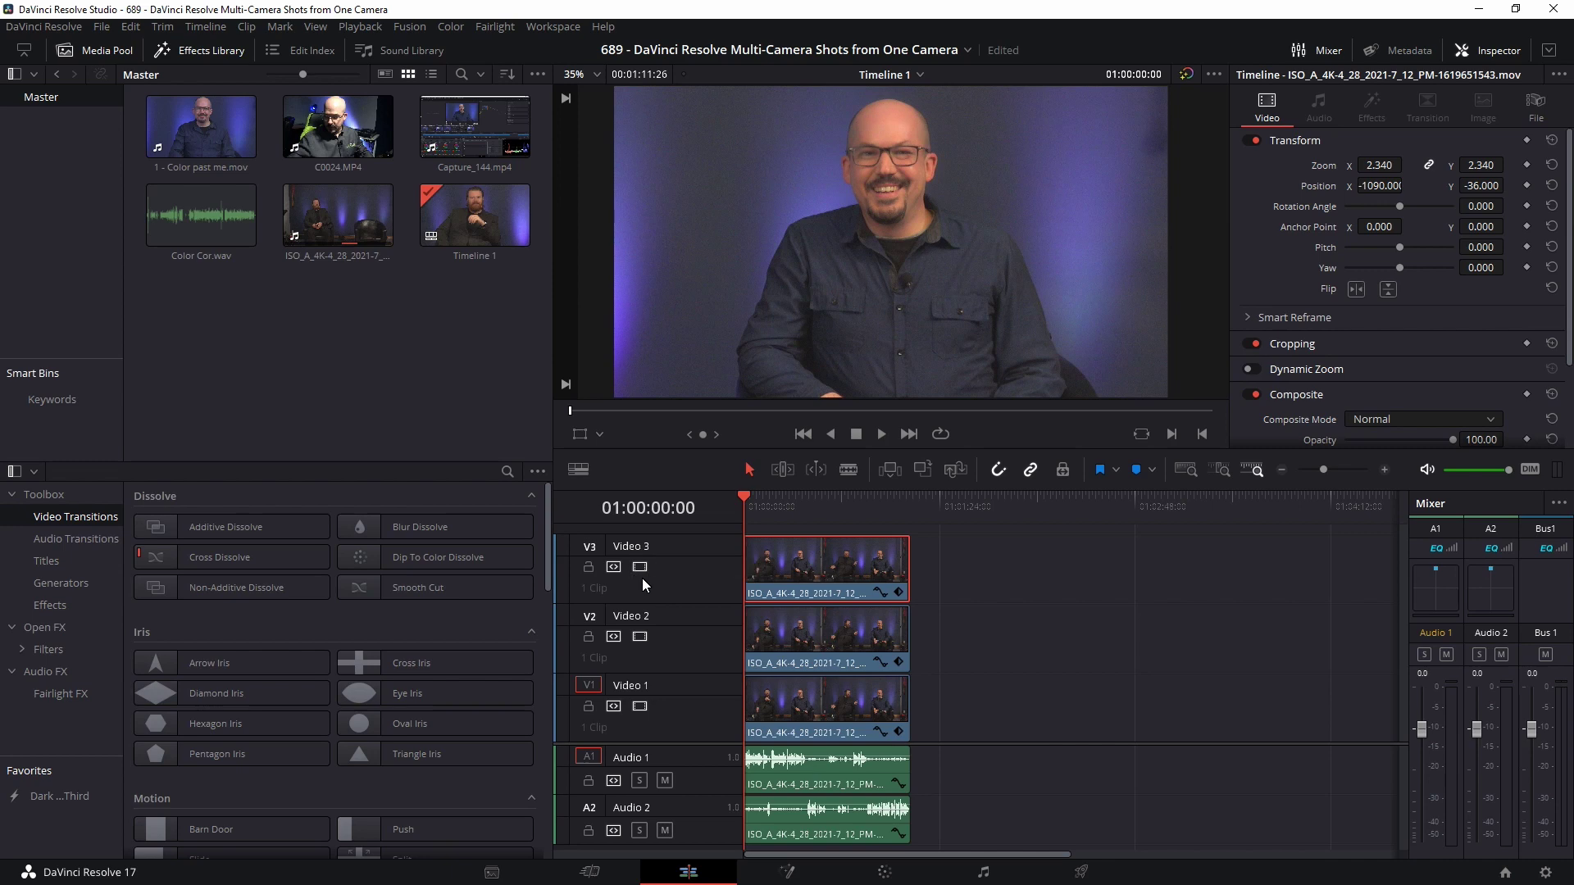
left_click(929, 877)
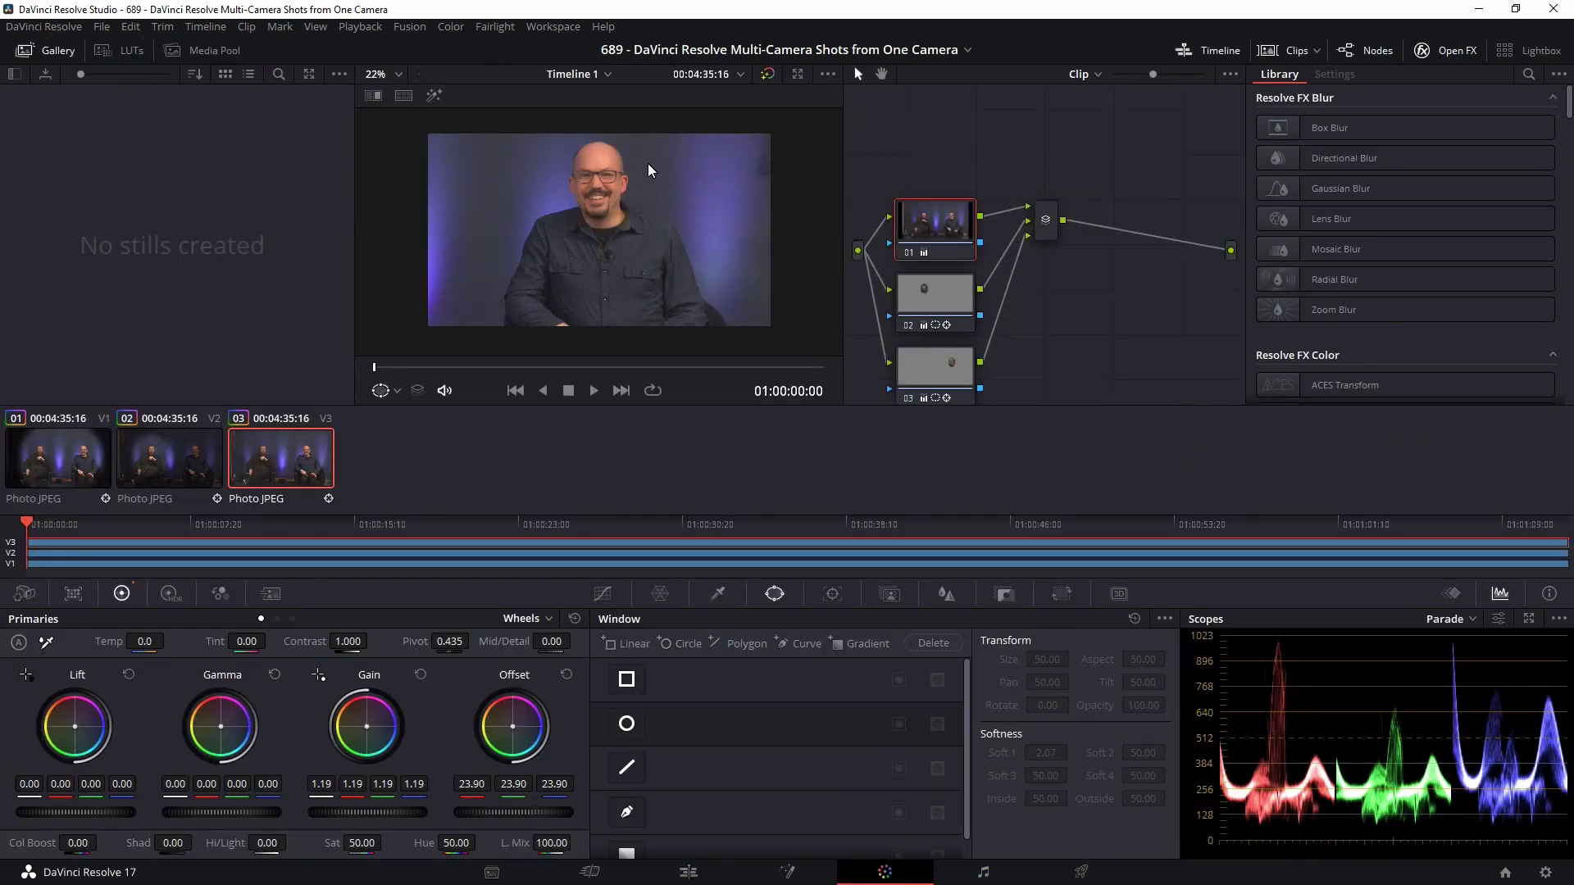
Add a serial node after node 01 with a Circle window centered and enlarged on the bald man's face.
left_click_drag(1045, 219, 1151, 237)
left_click(937, 229)
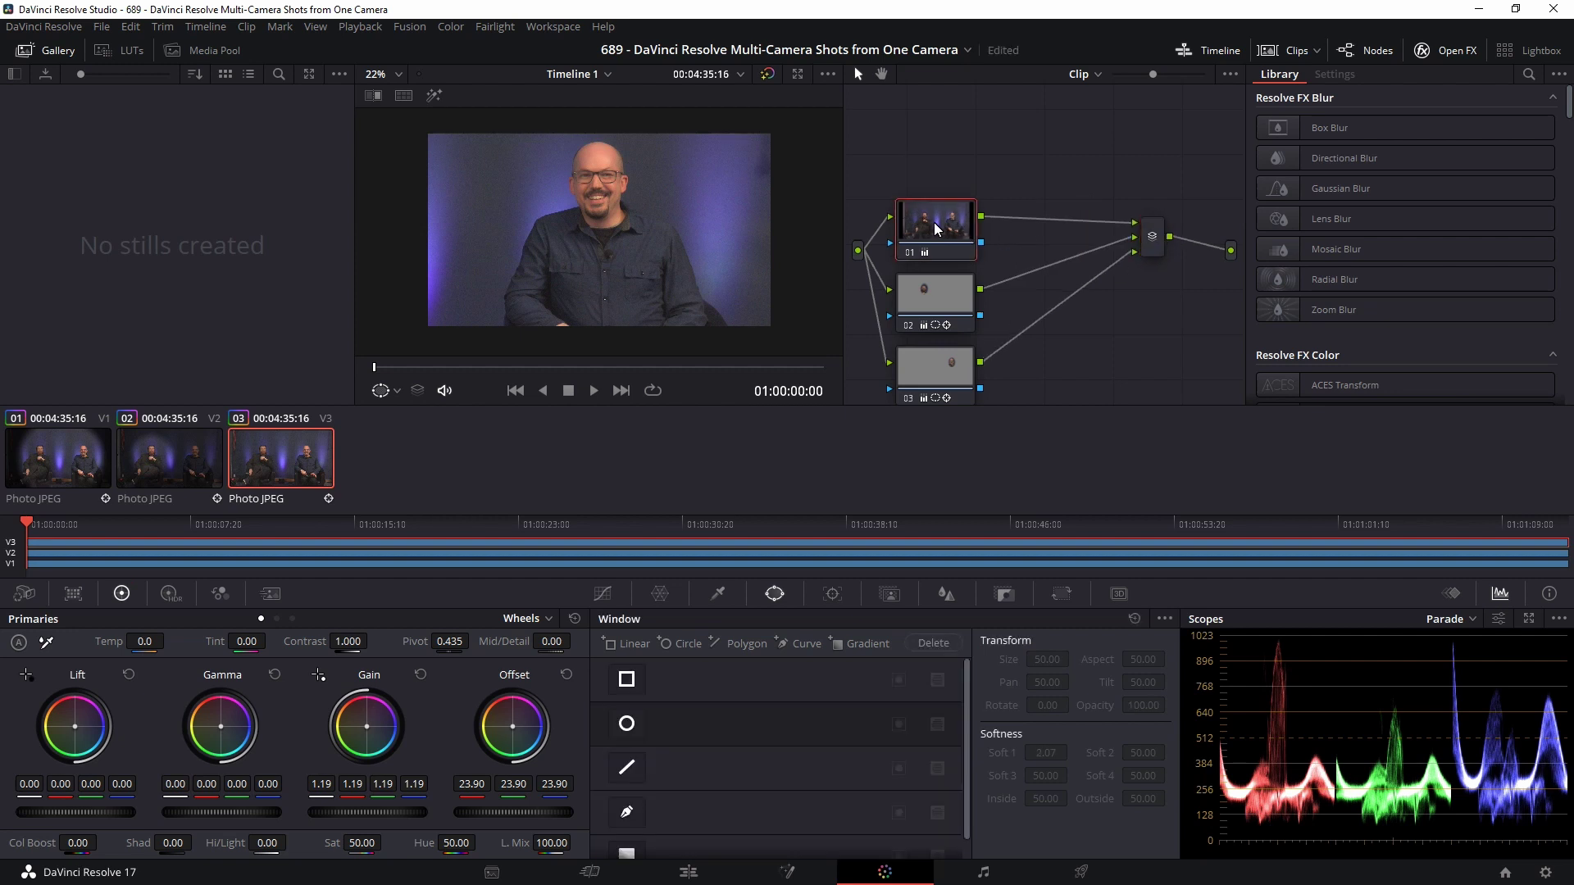
key("alt+s")
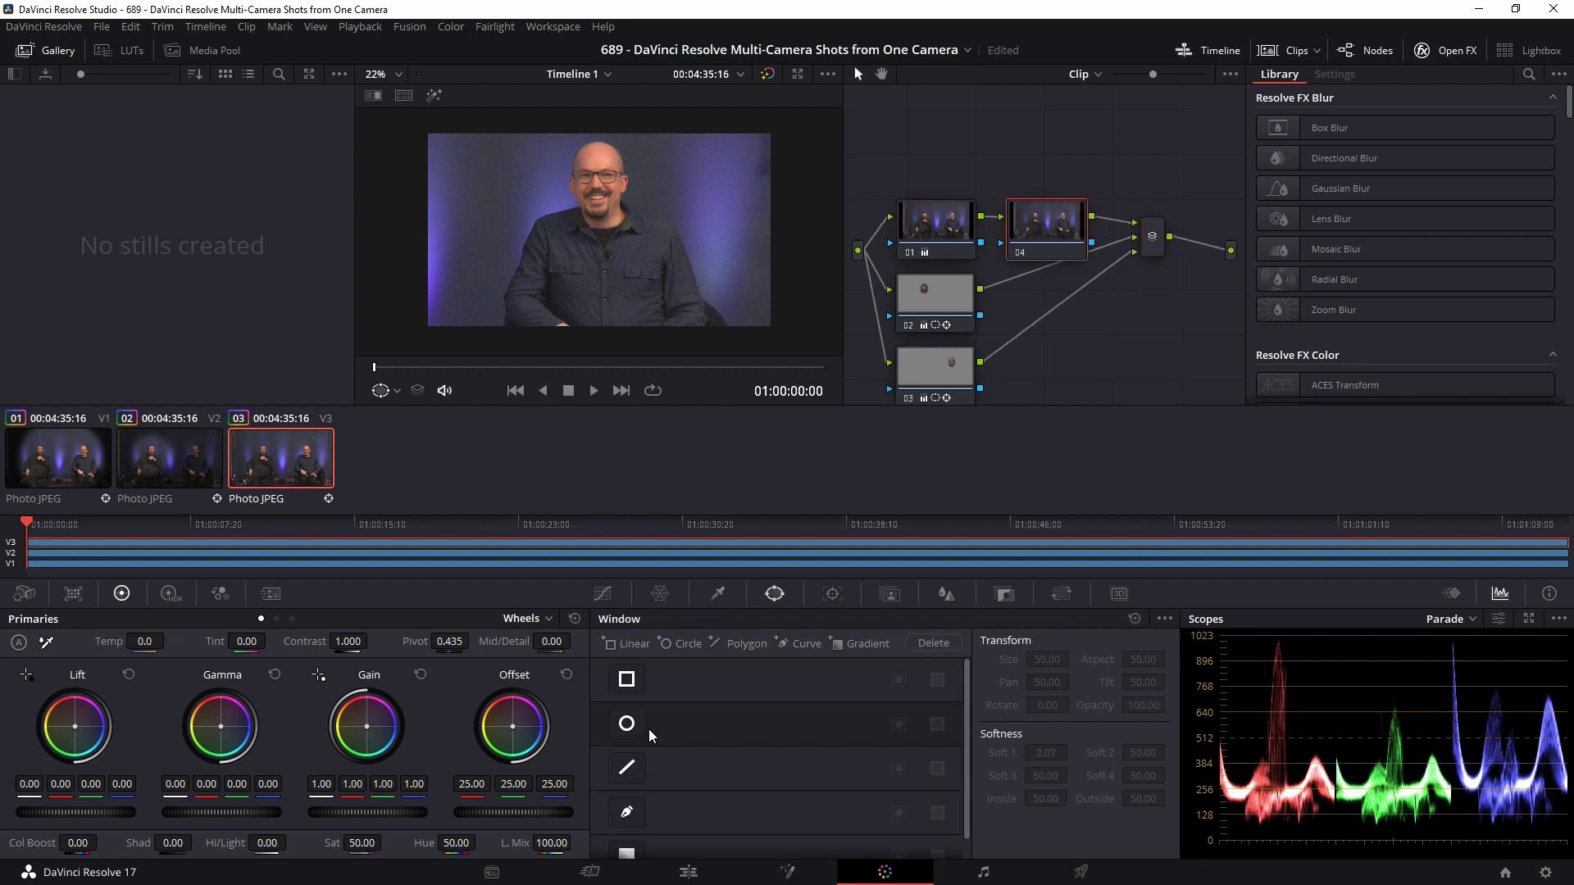
left_click(628, 728)
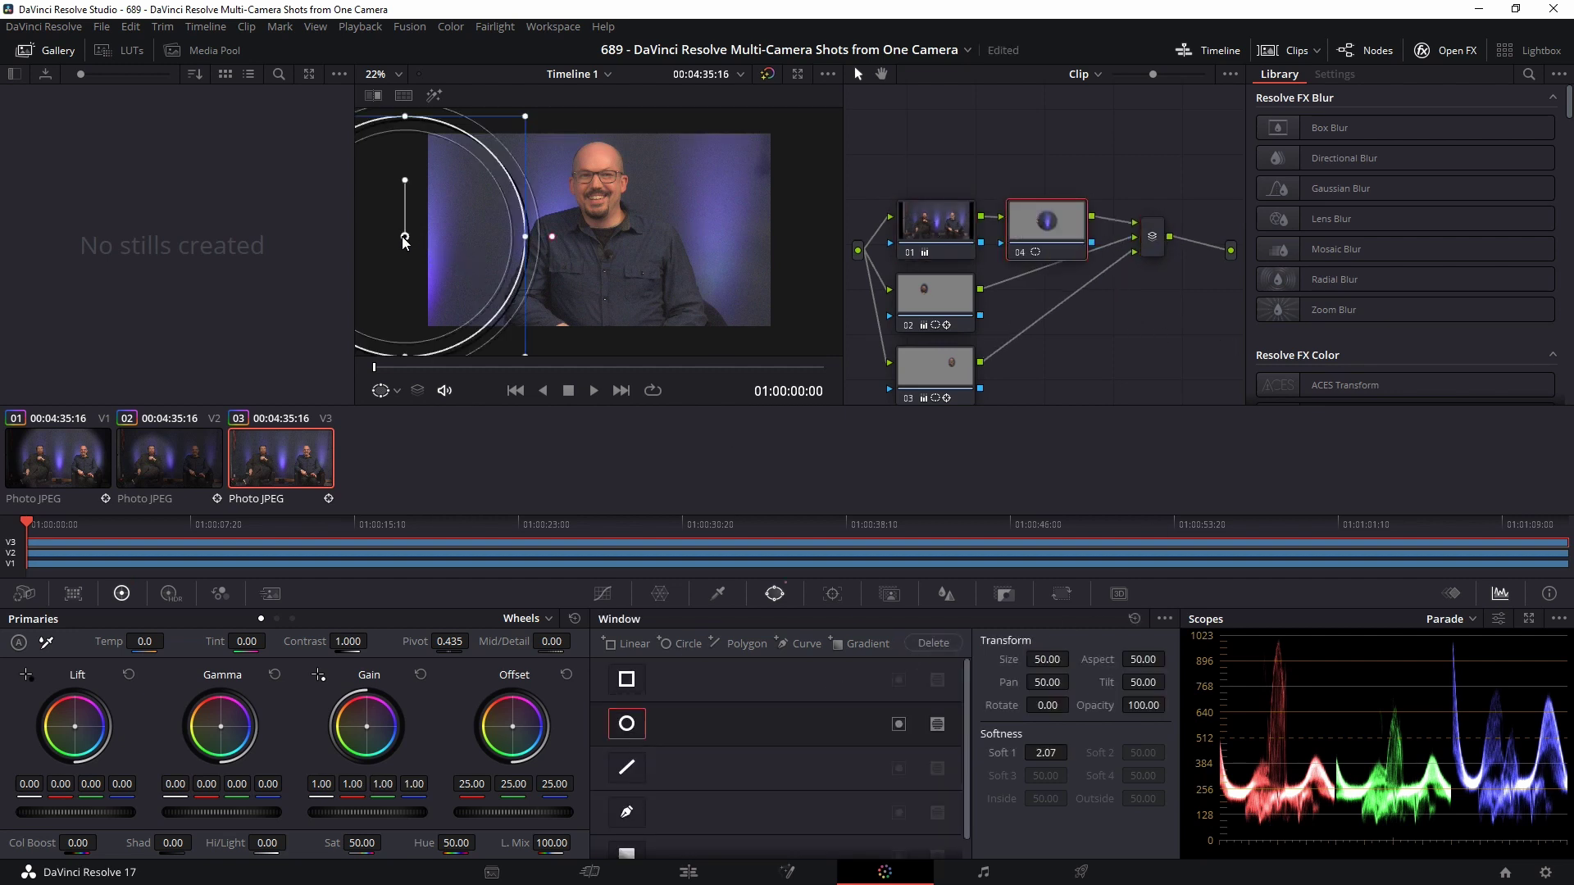
left_click_drag(404, 241, 587, 230)
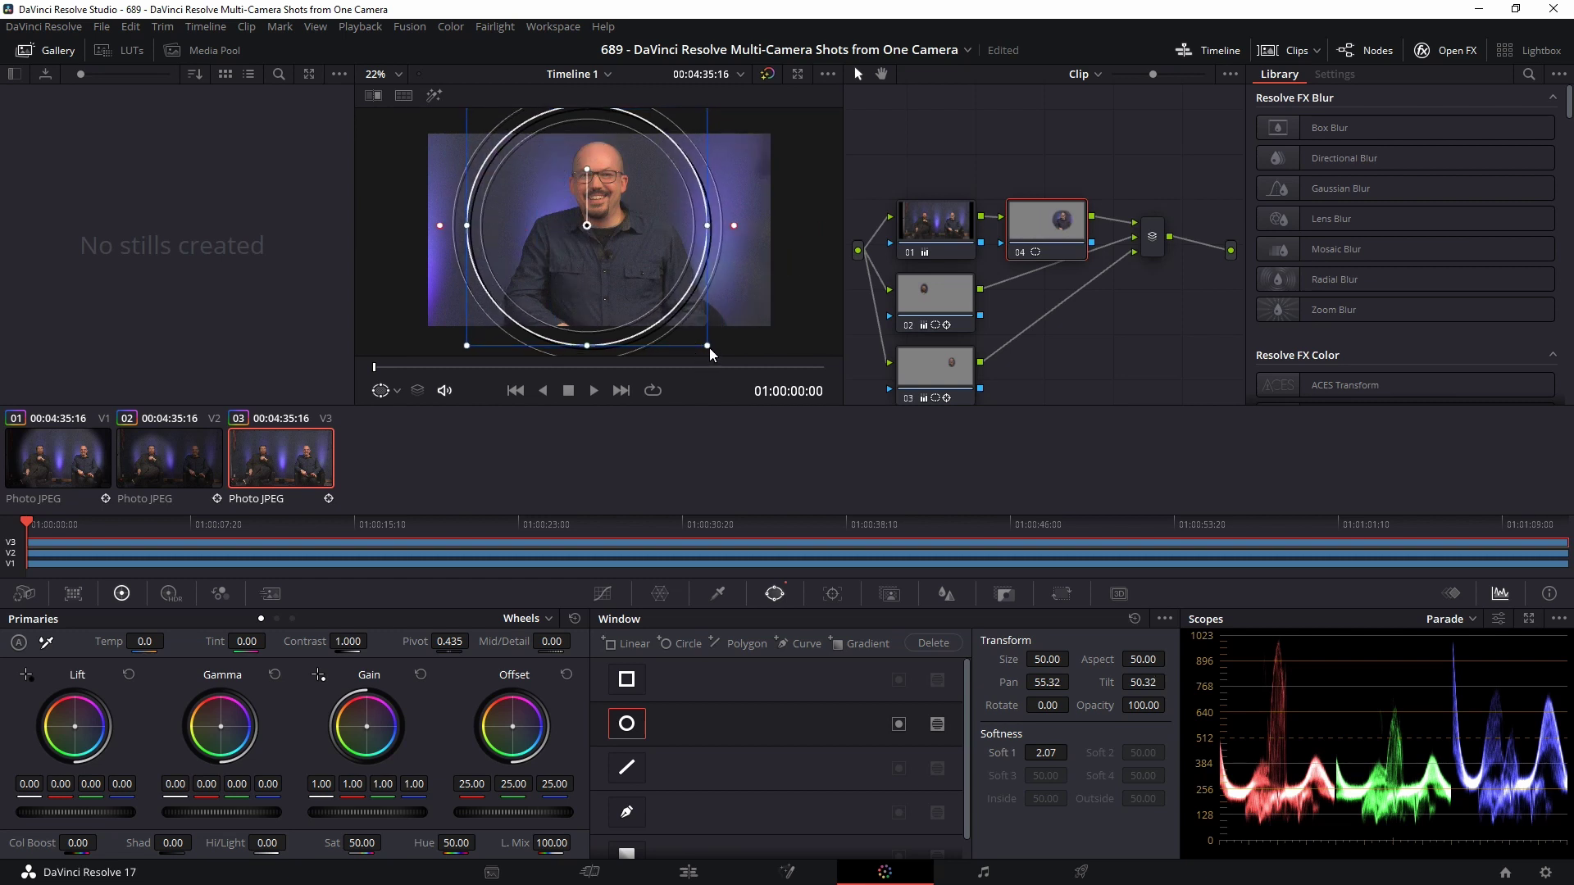
left_click_drag(708, 346, 783, 422)
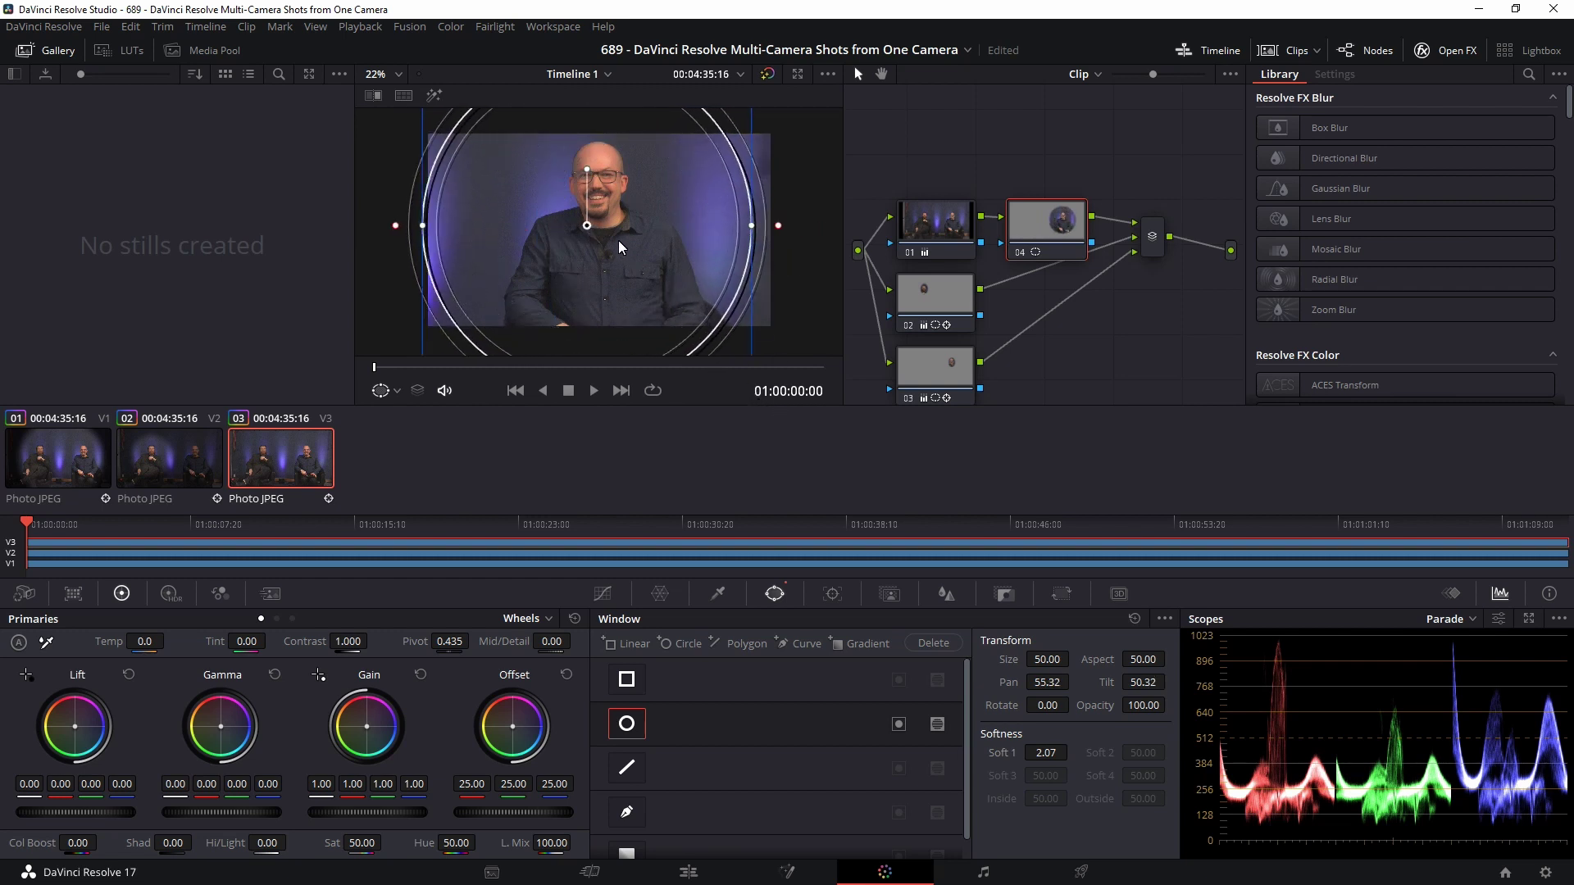
Soften and invert the circle, then drop Gain to 0.29 to darken outside it.
left_click_drag(598, 234, 602, 238)
left_click_drag(795, 233, 802, 238)
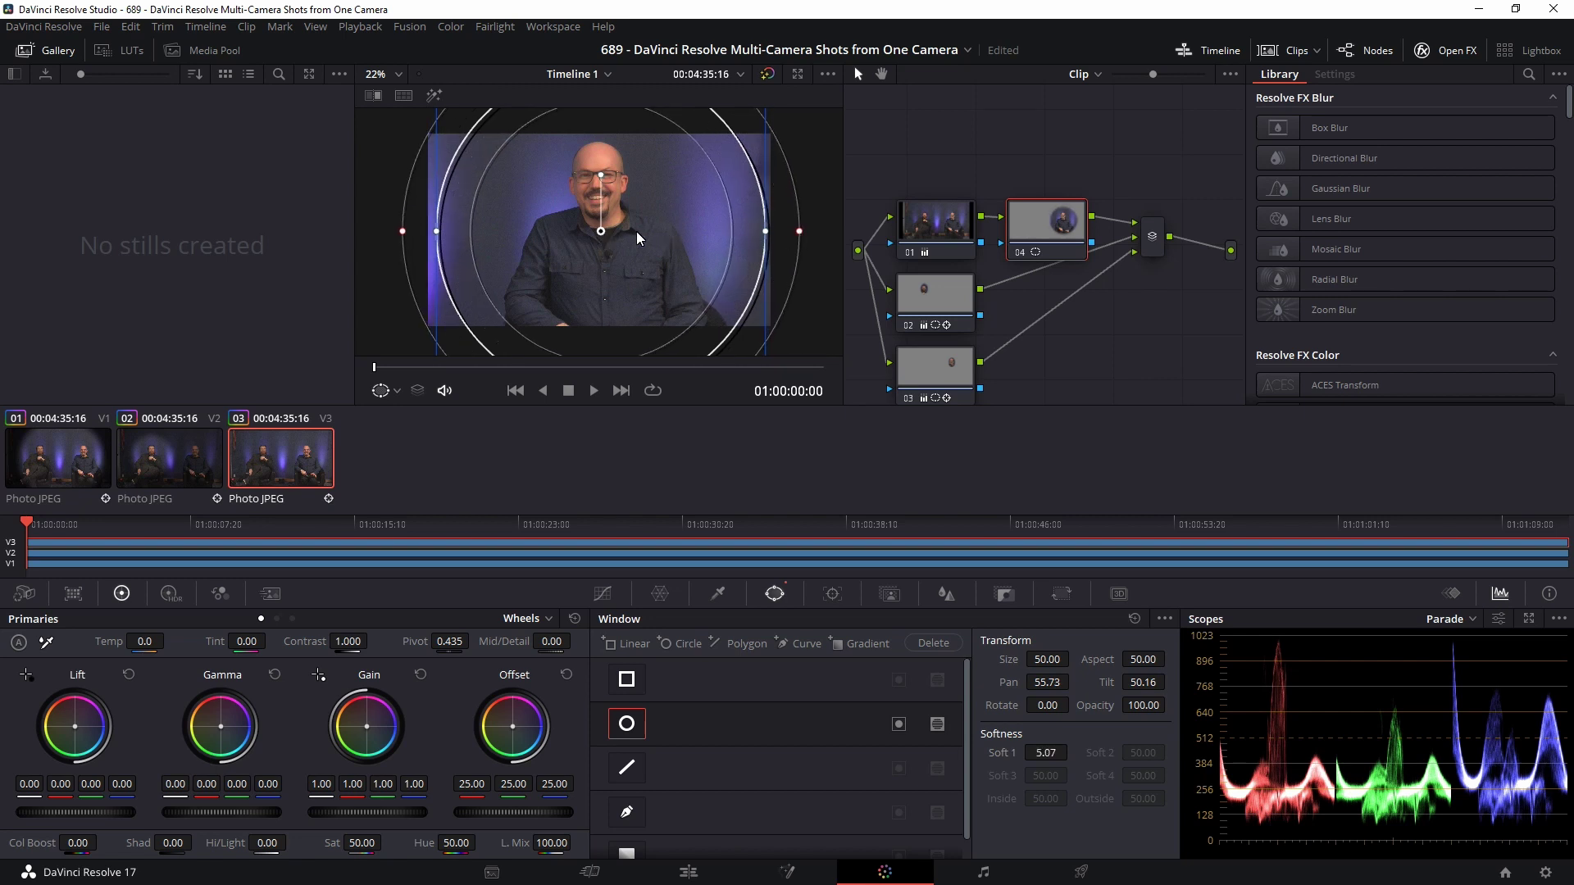
left_click_drag(602, 236, 601, 233)
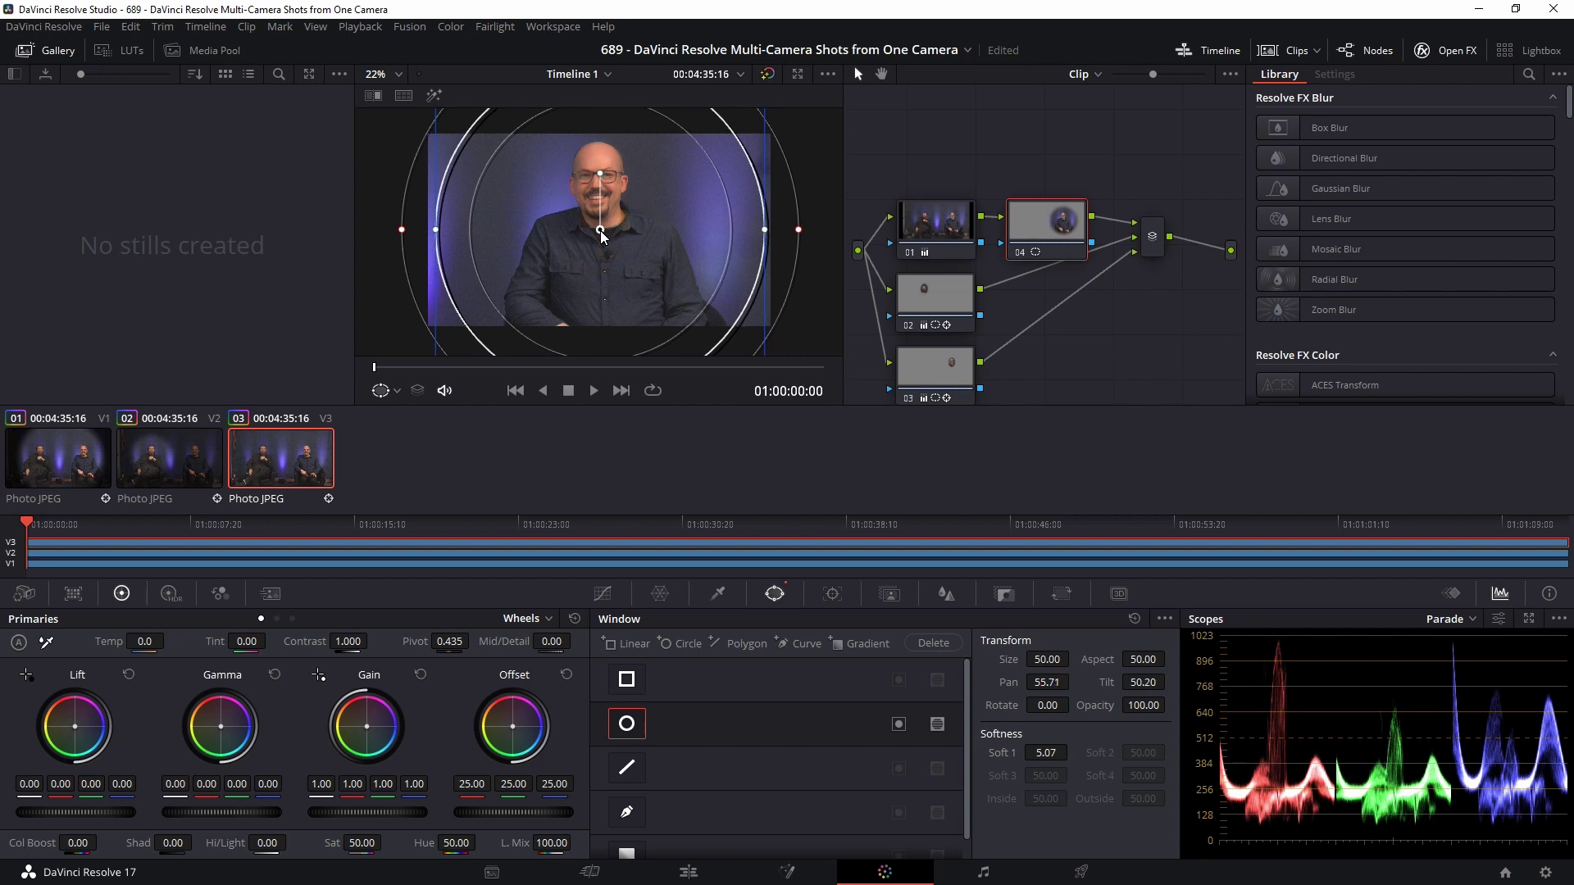
right_click(601, 232)
left_click(305, 311)
left_click(898, 724)
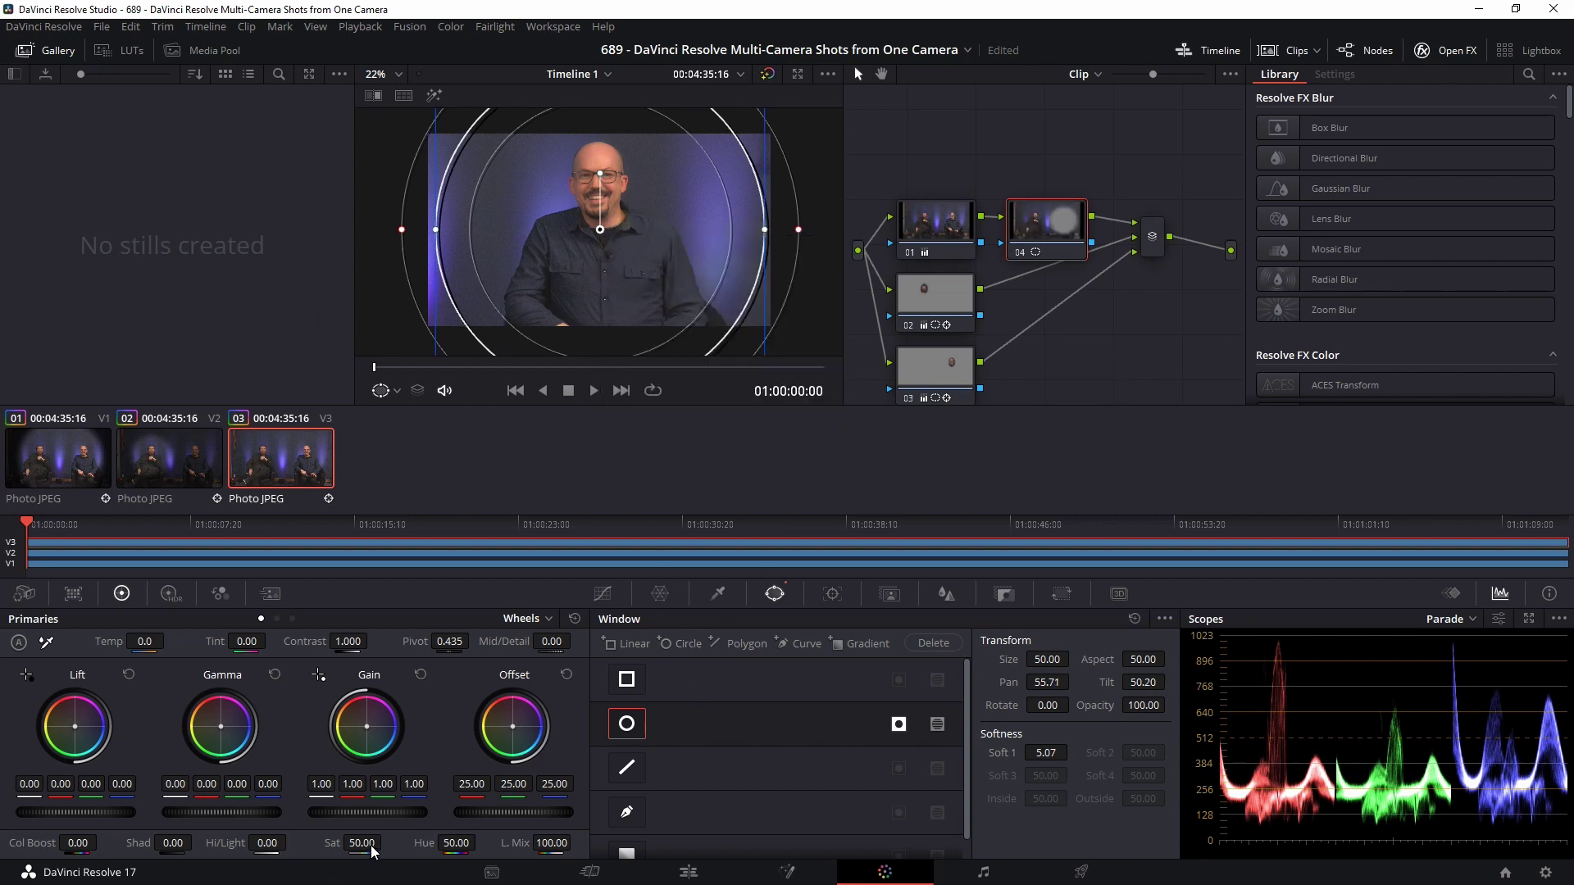
left_click_drag(393, 815, 74, 816)
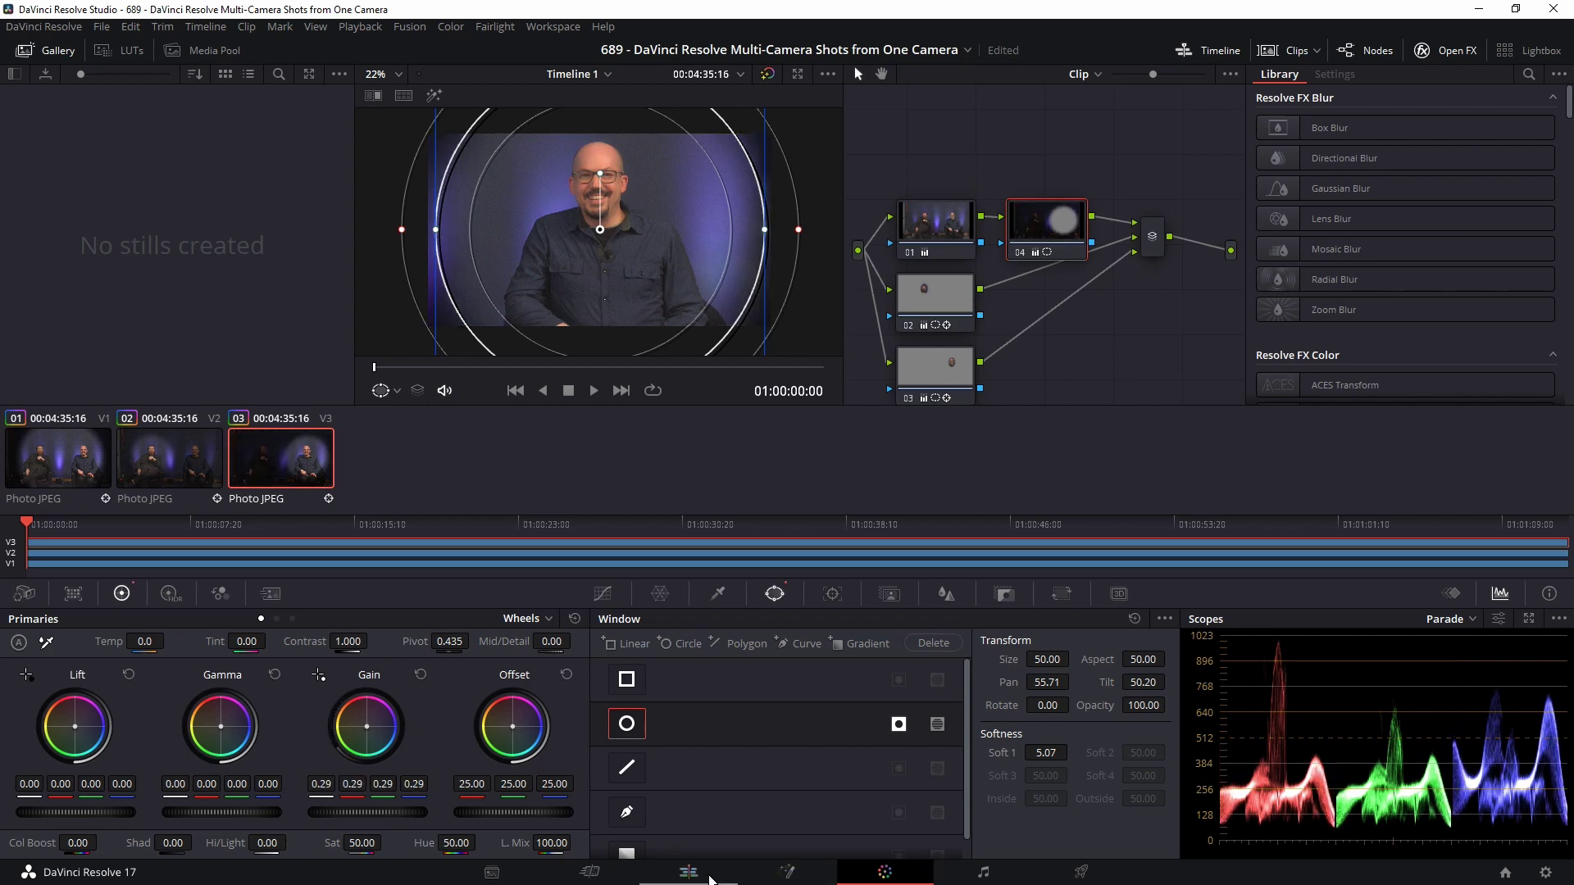
left_click(689, 871)
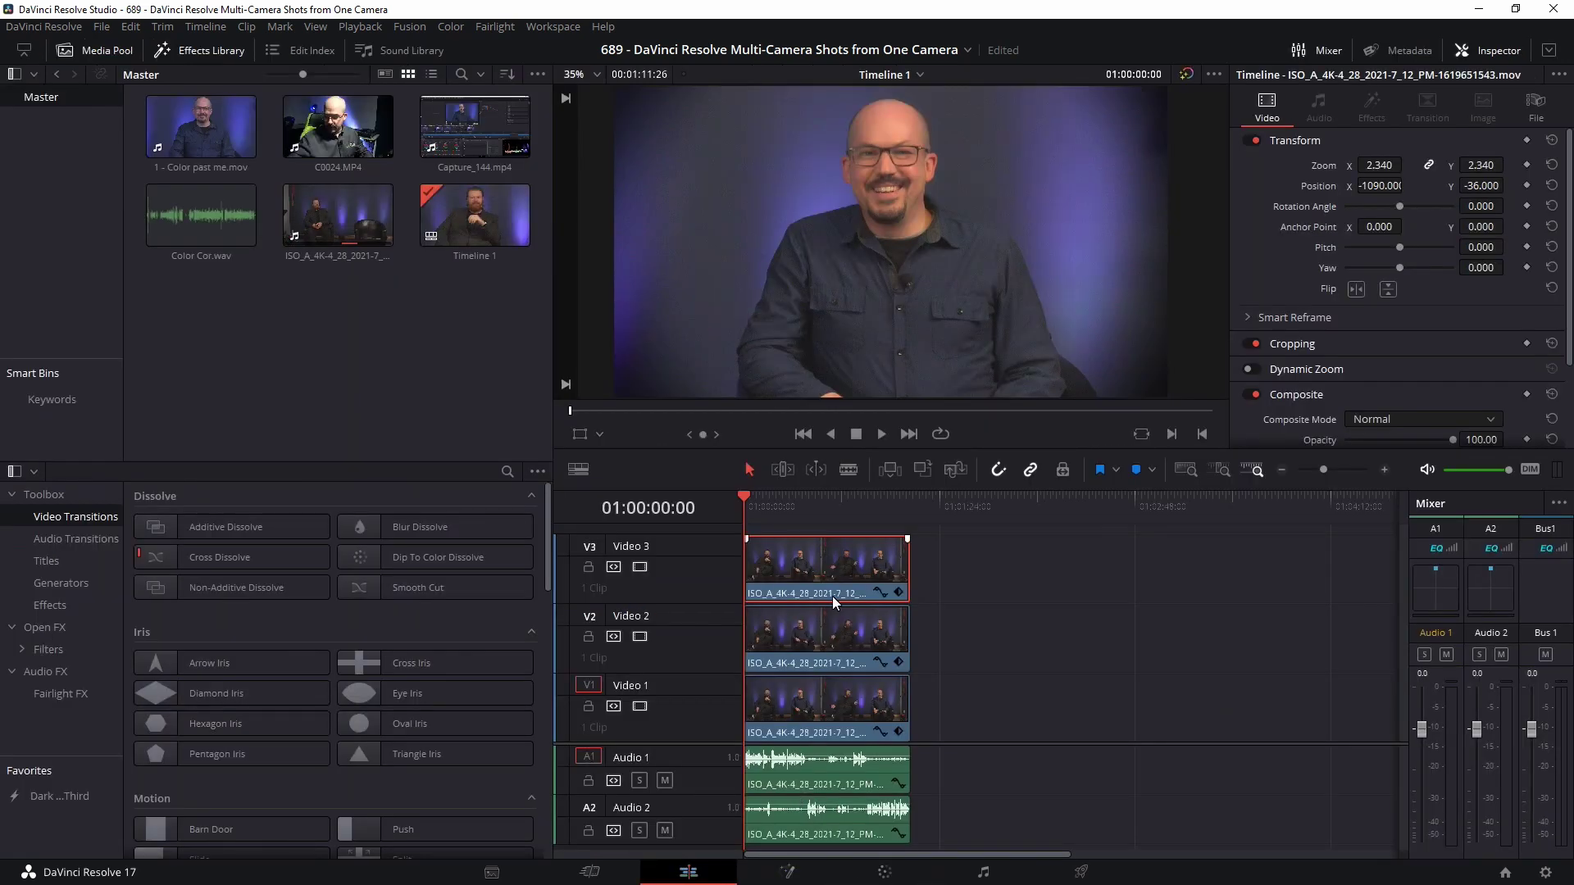
Turn off Video 3 and Video 2 to preview the lower angles, then re-enable both tracks.
left_click(639, 566)
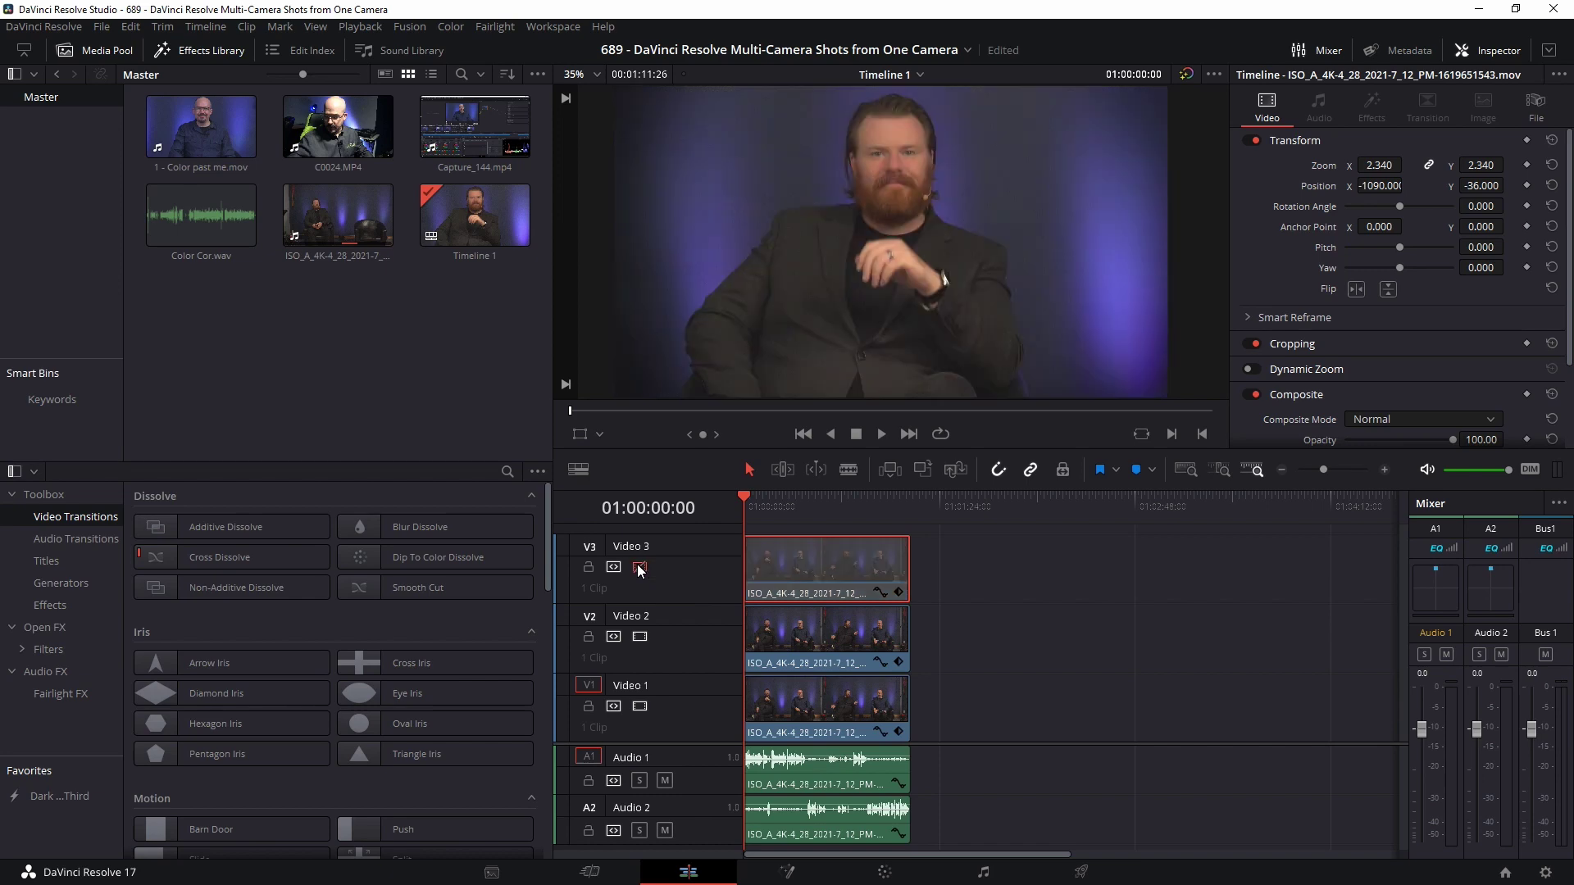
left_click(642, 641)
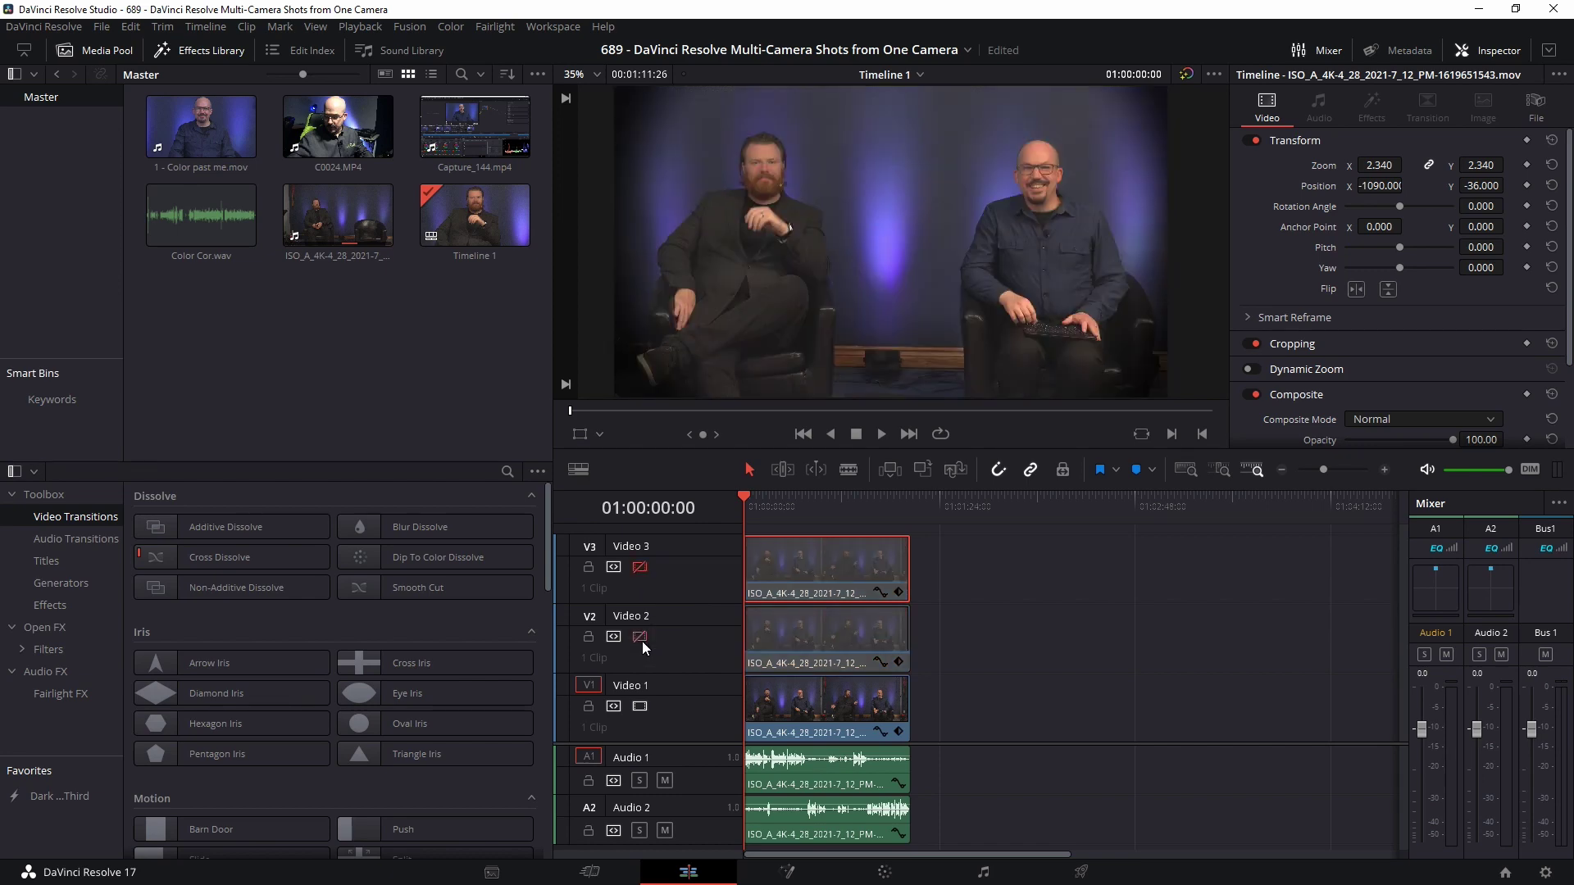
left_click(642, 641)
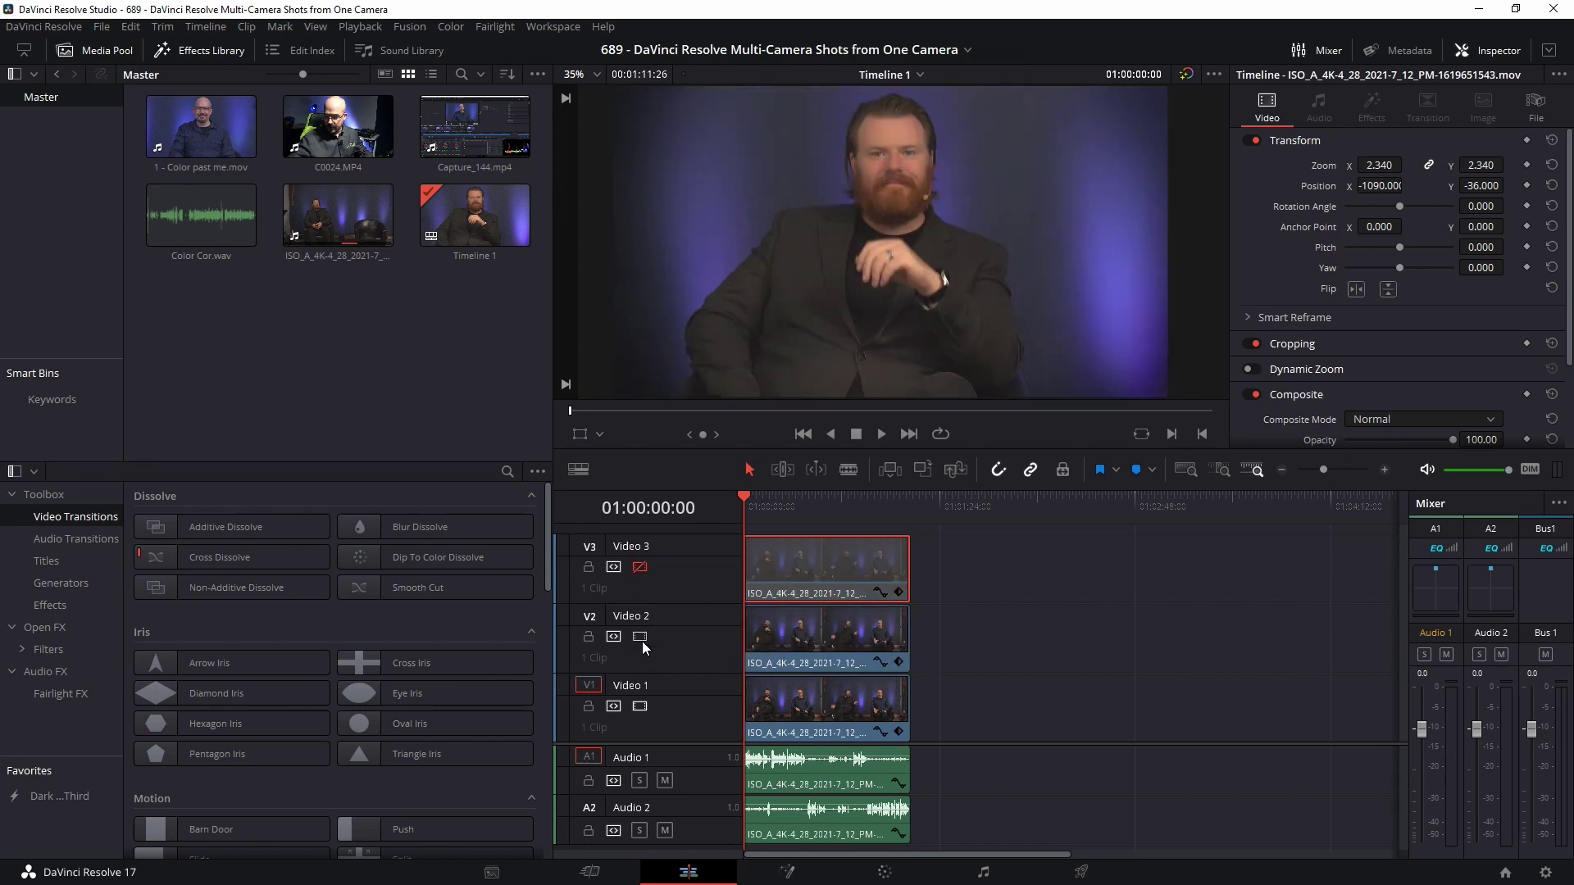
left_click(640, 568)
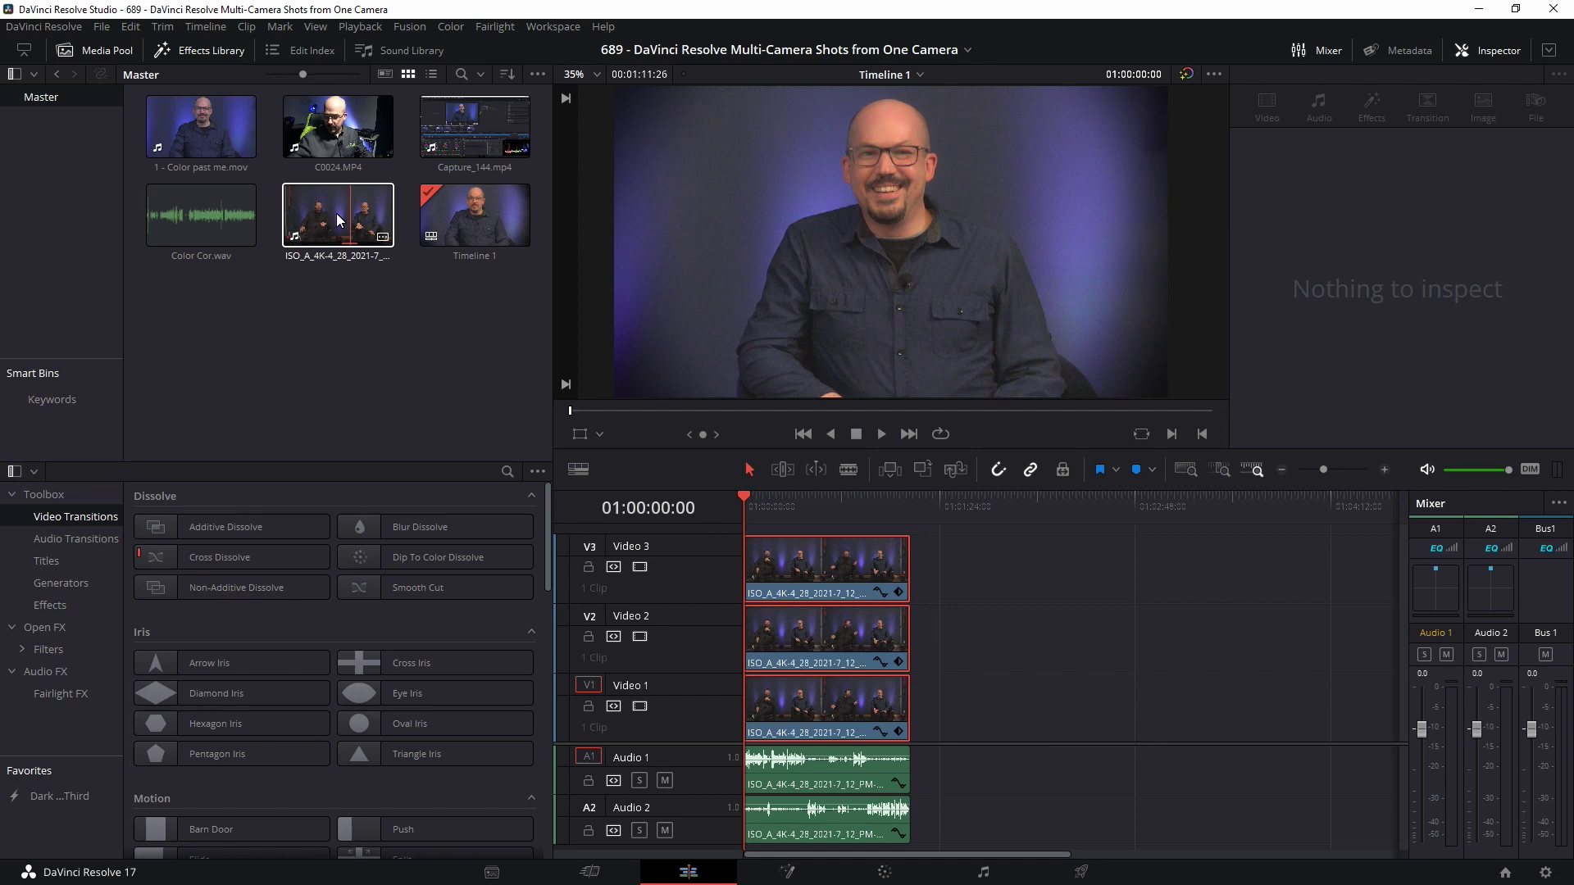
Create a new multicam clip from the ISO_A source clip in the Media Pool.
right_click(318, 203)
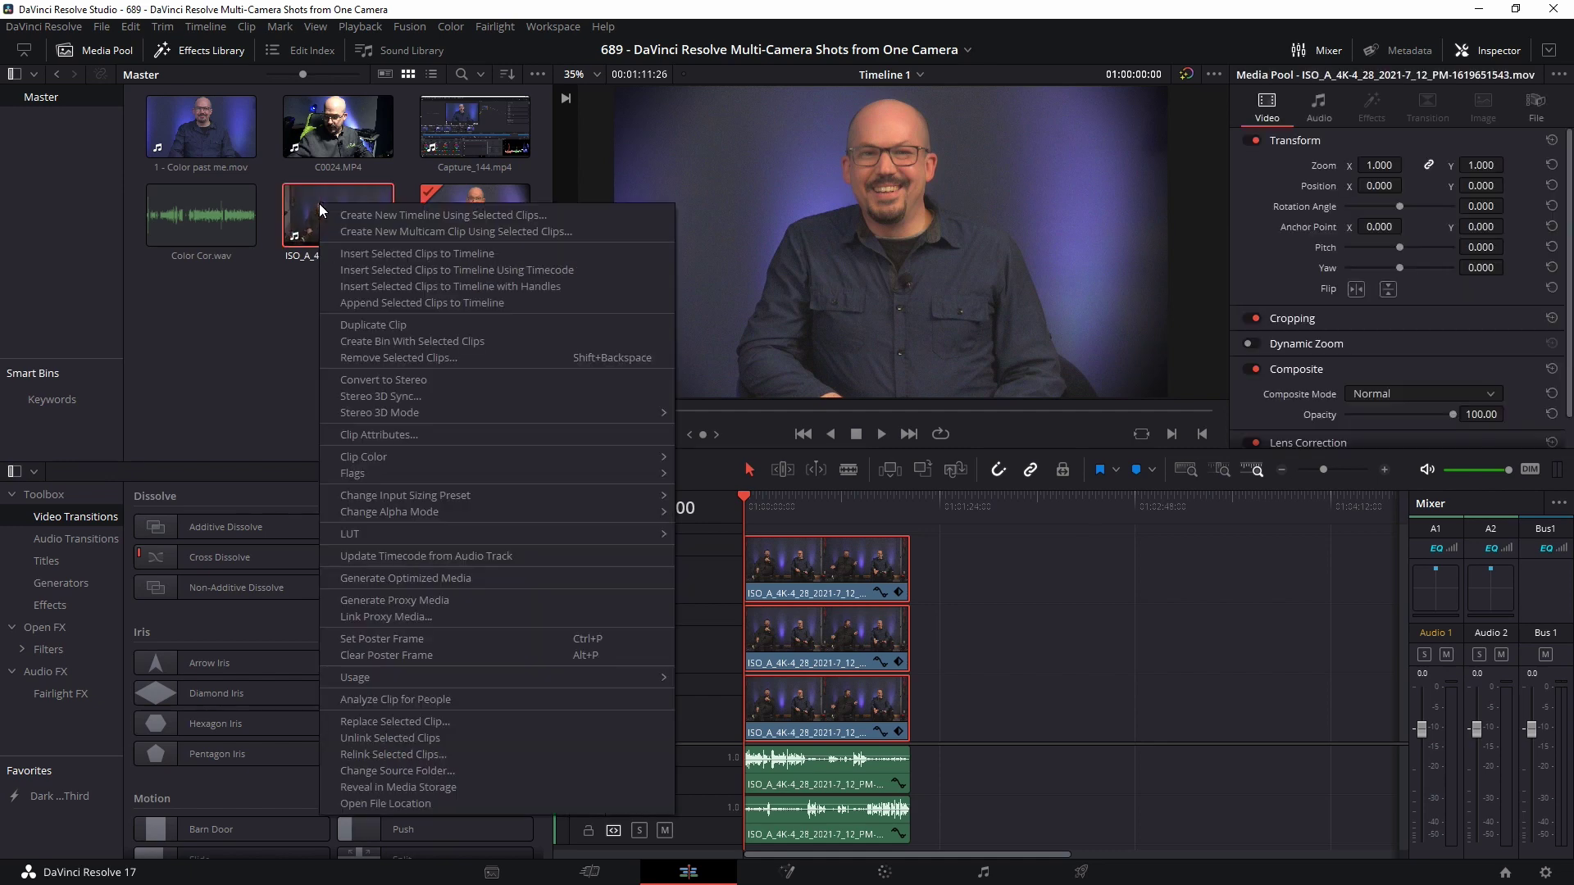
left_click(292, 307)
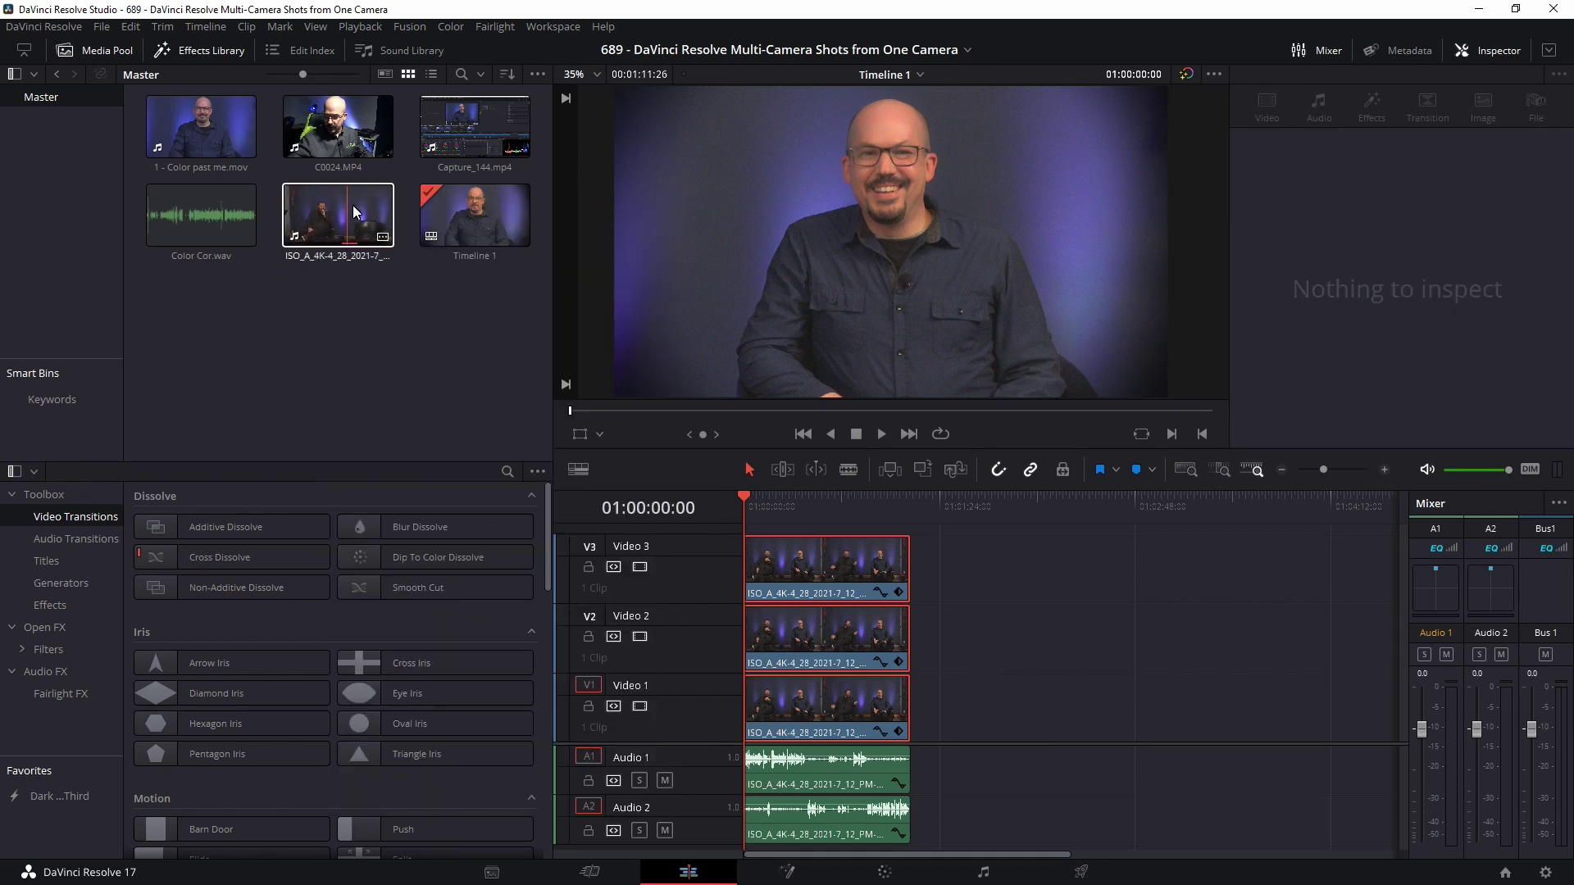
right_click(323, 225)
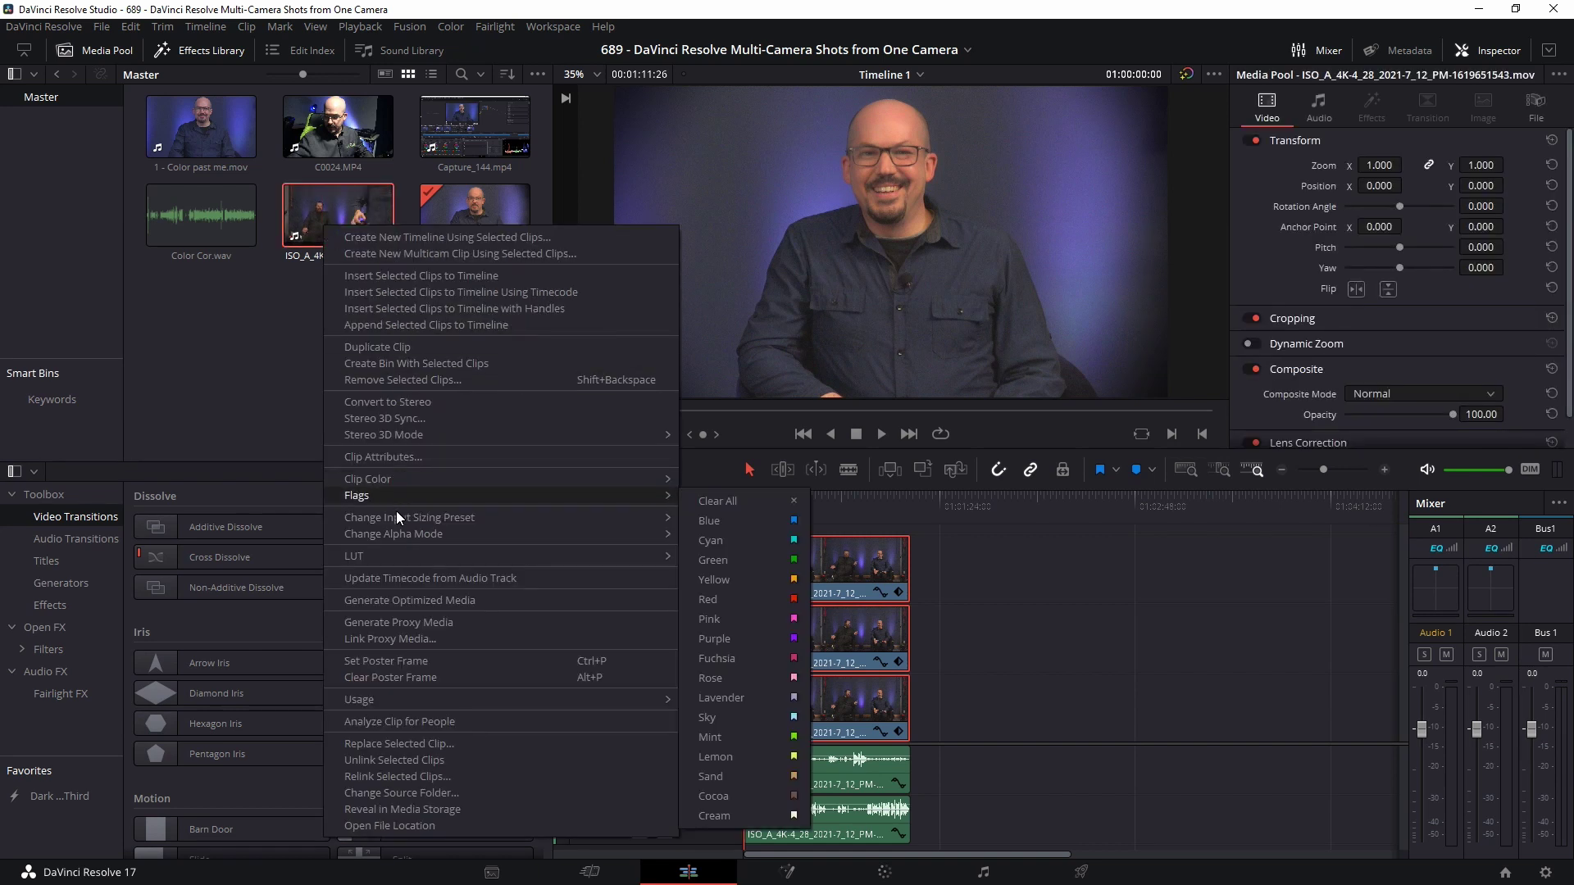
left_click(529, 254)
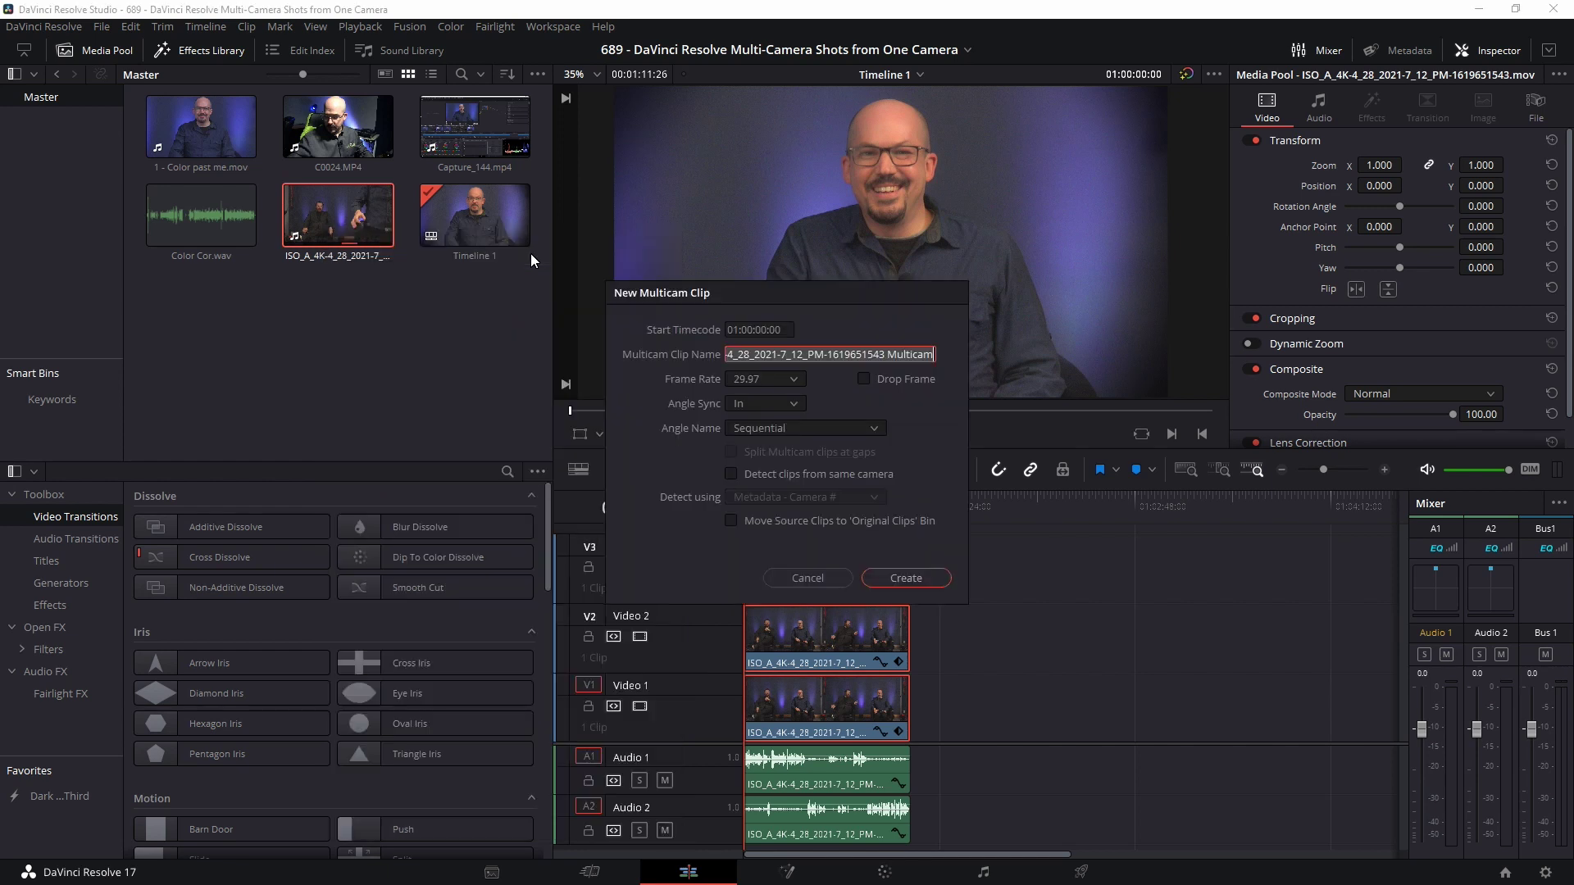
left_click(916, 582)
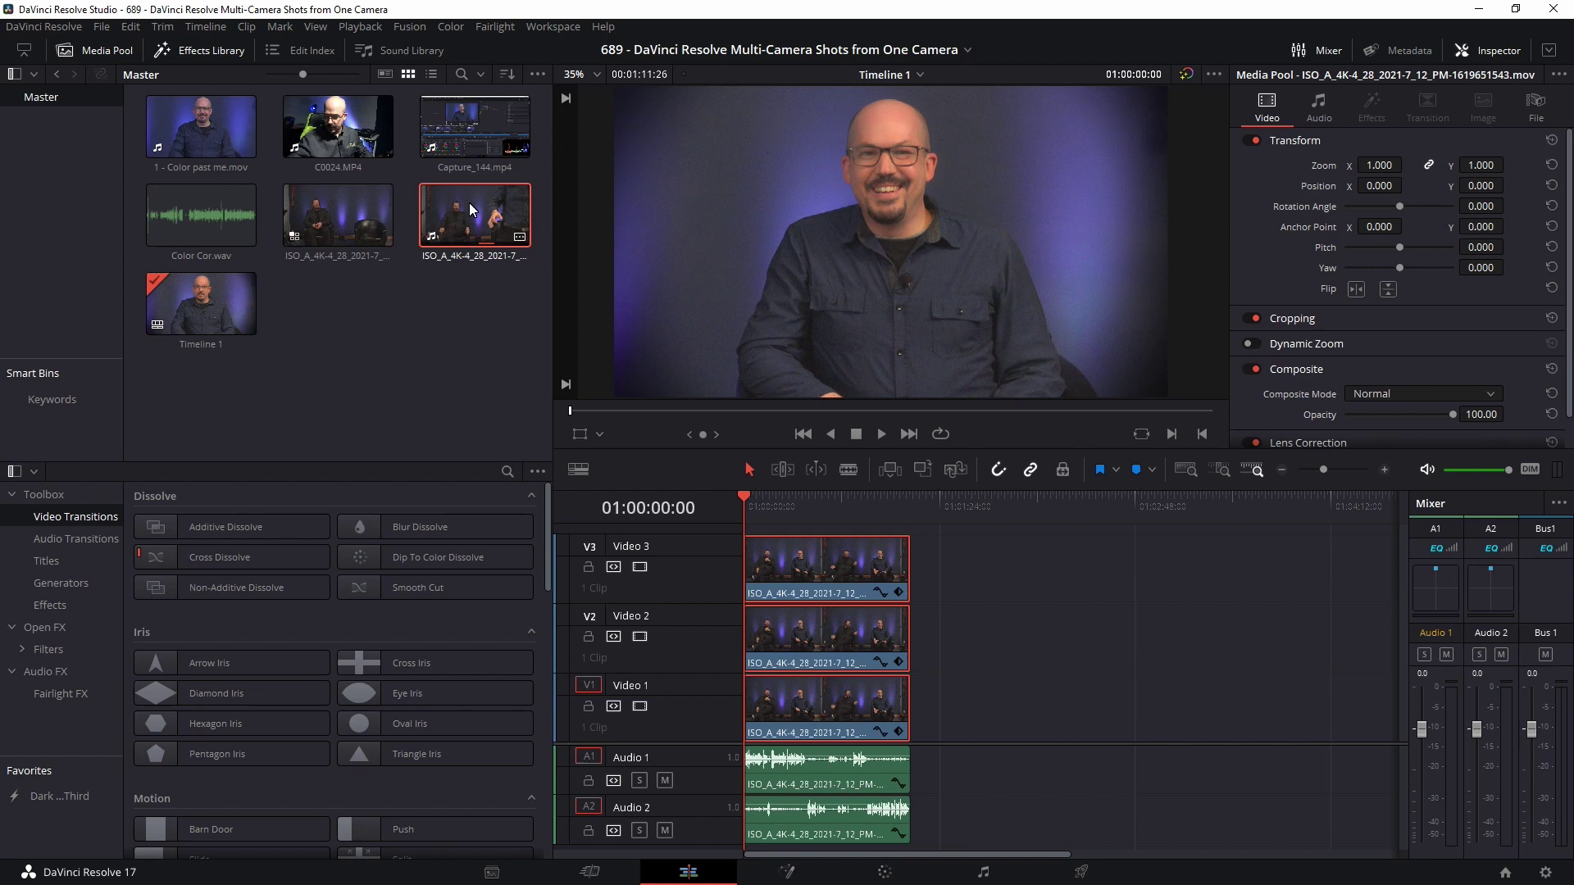
right_click(473, 246)
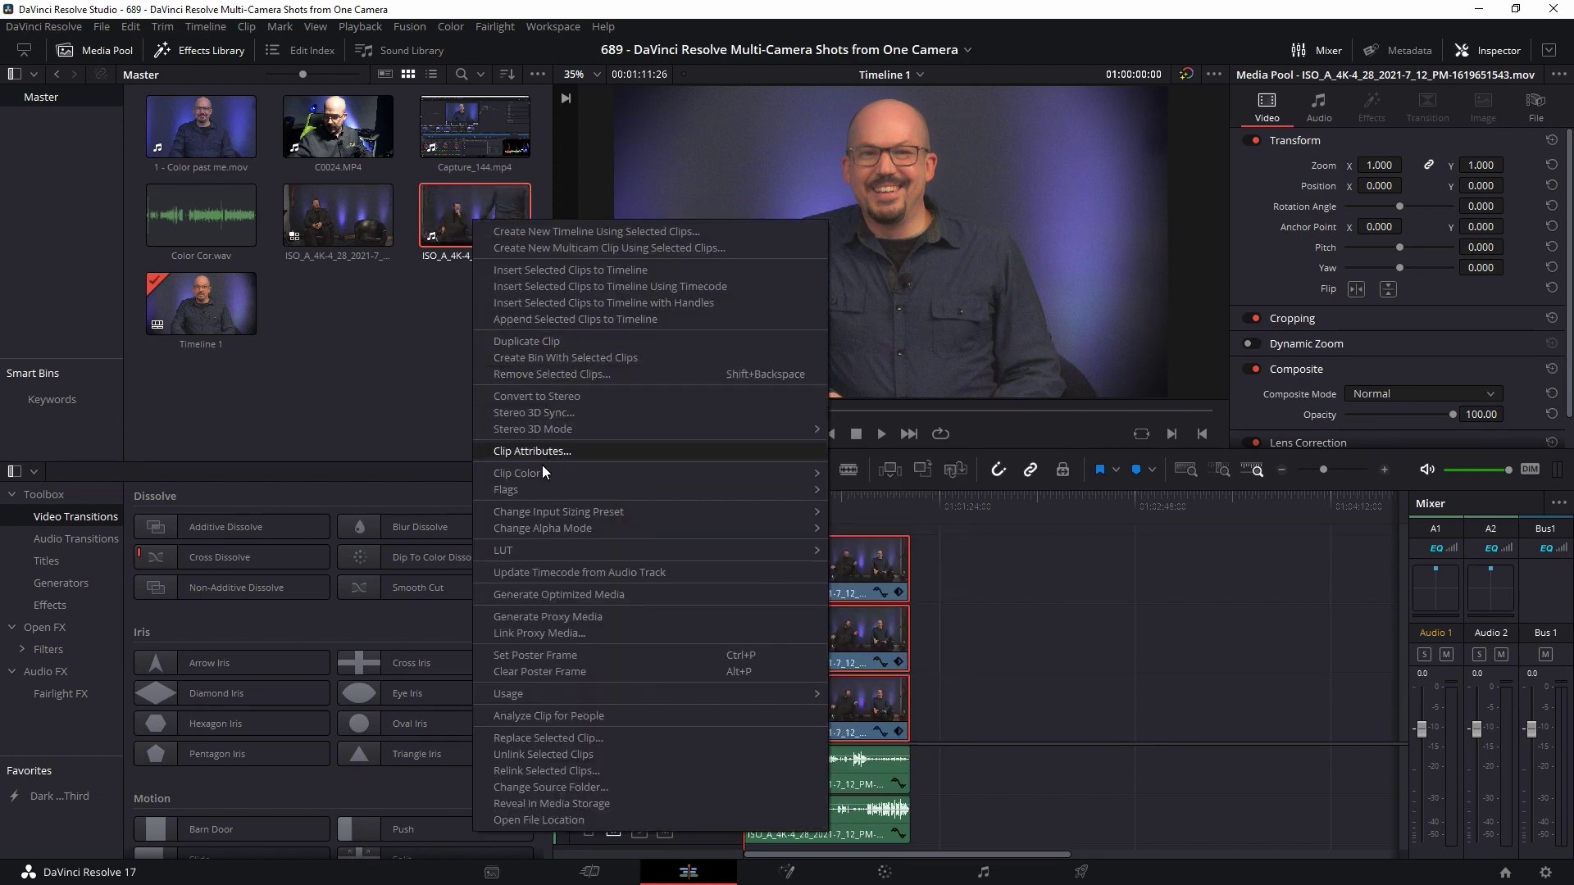
left_click(420, 328)
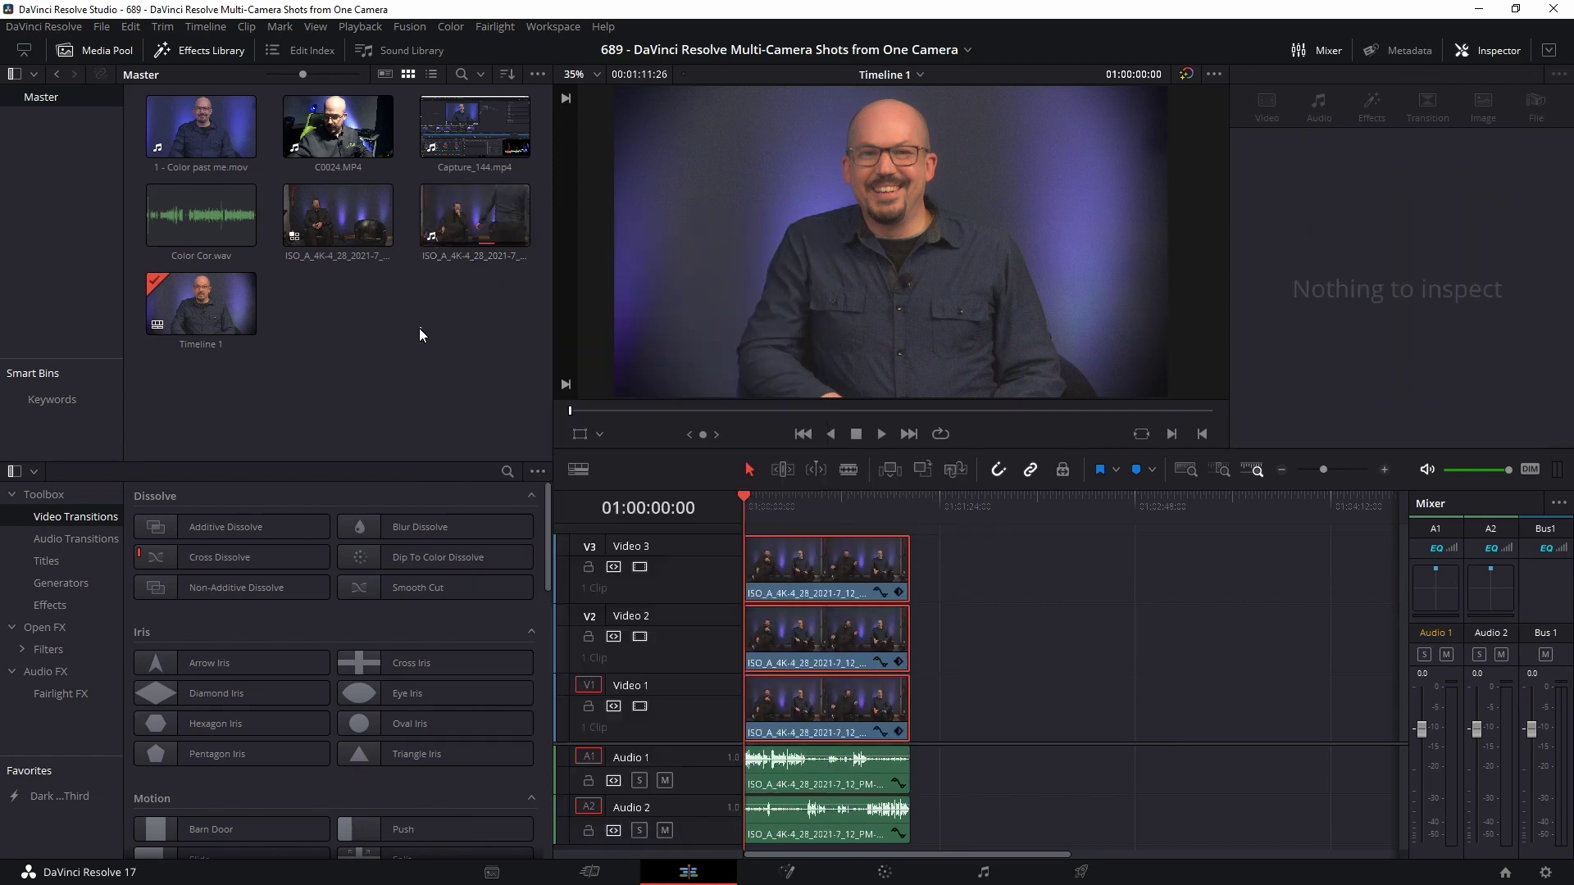
right_click(300, 228)
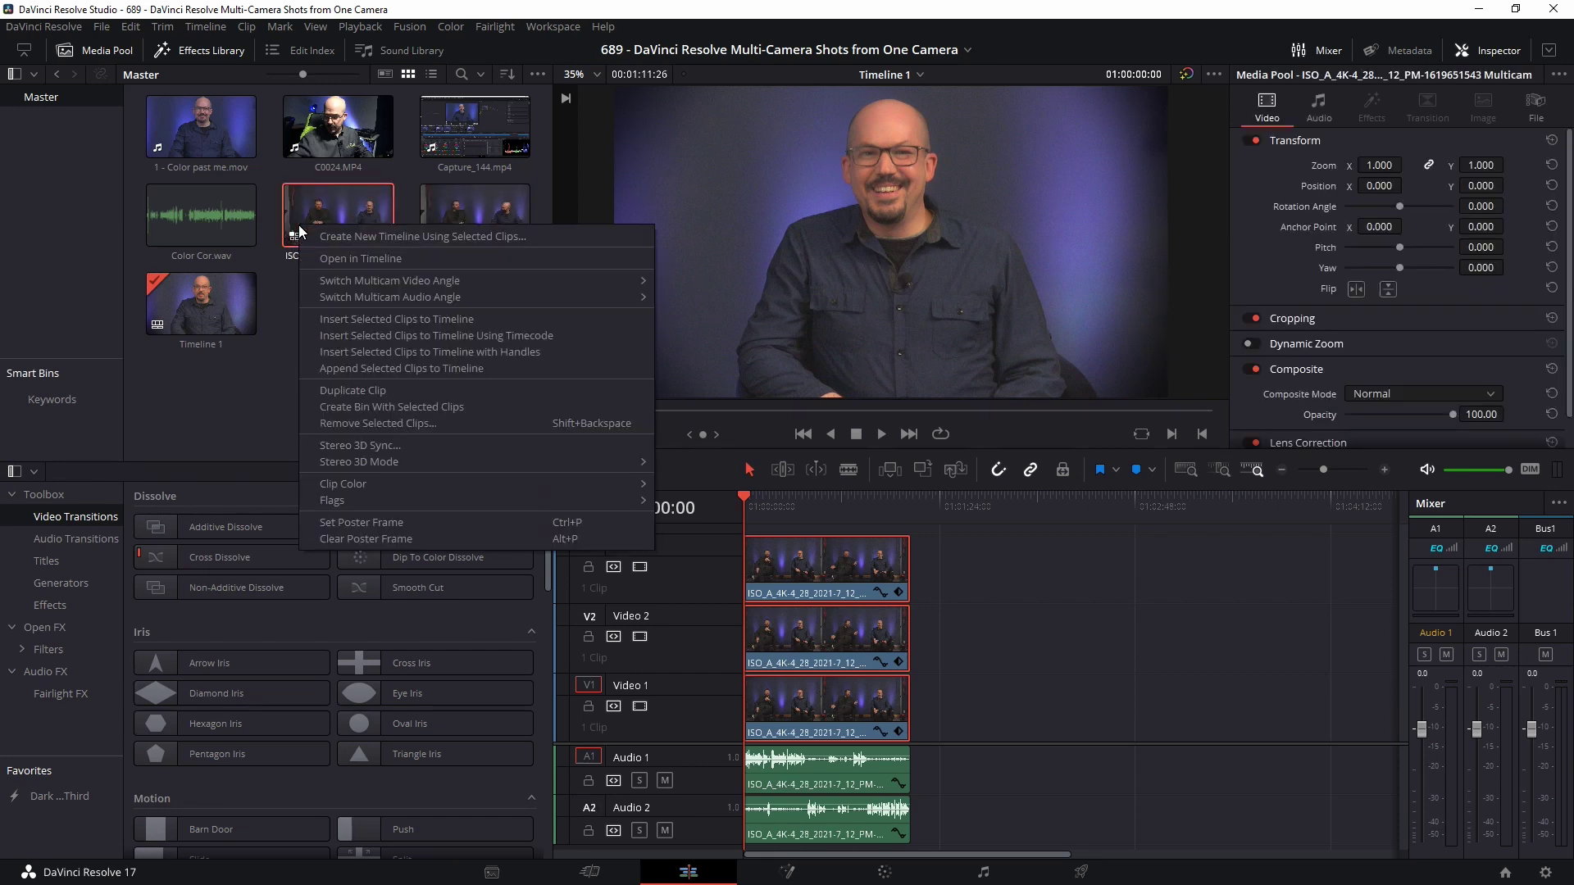
Open the multicam clip in its own timeline, zoom out, and delete the Angle 1 clip.
left_click(346, 256)
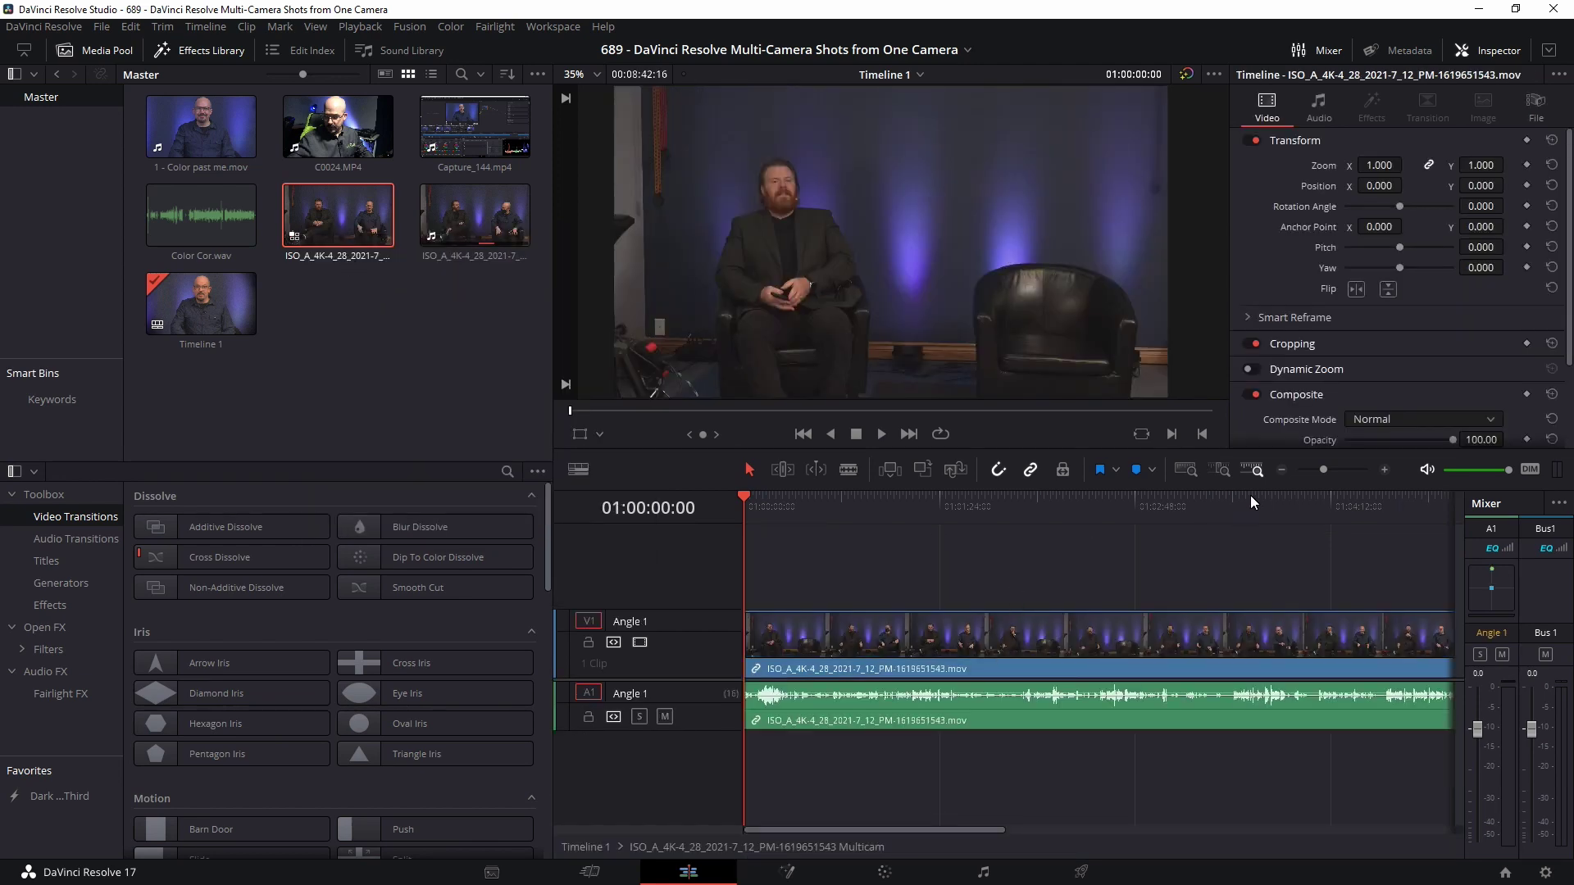
left_click(1314, 467)
left_click_drag(889, 509, 791, 516)
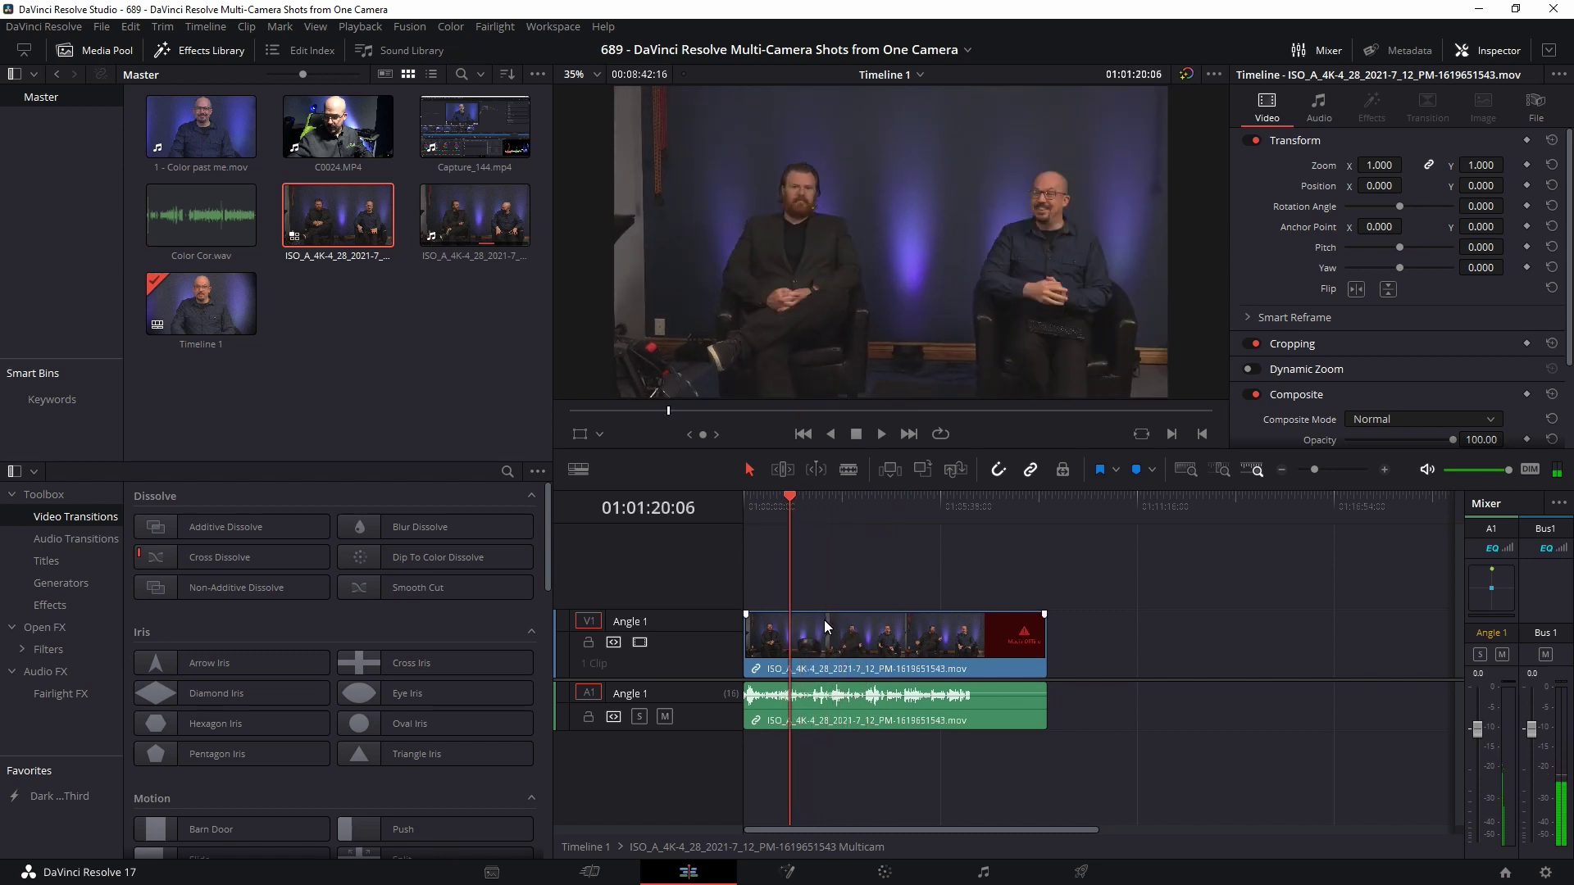
left_click(829, 643)
key("Delete")
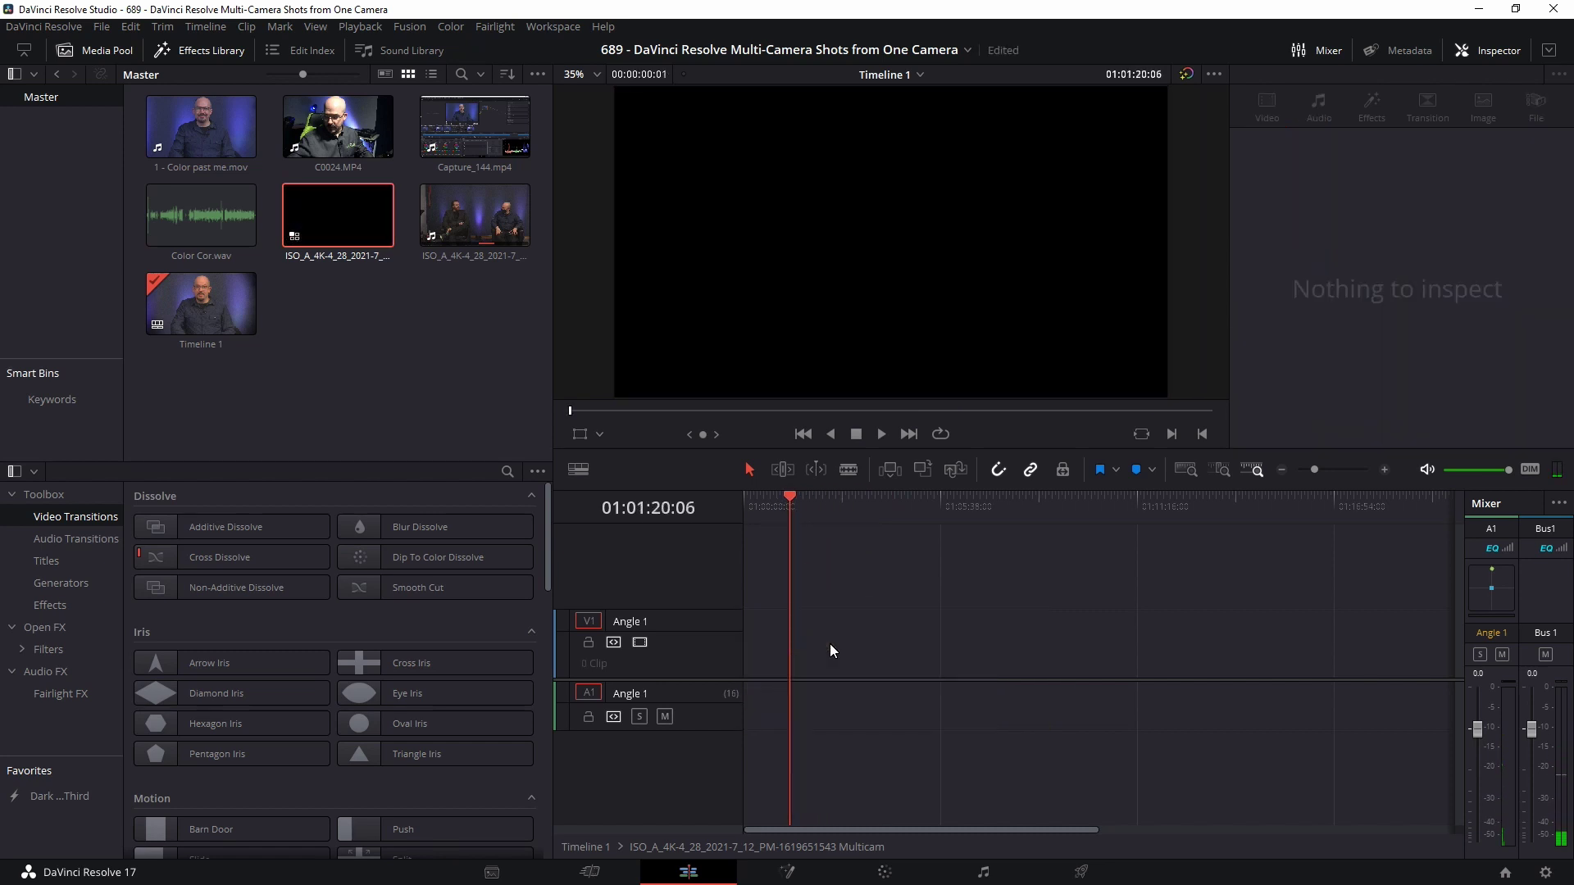
Open Timeline 1 and delete its three video clips on V1–V3.
right_click(200, 306)
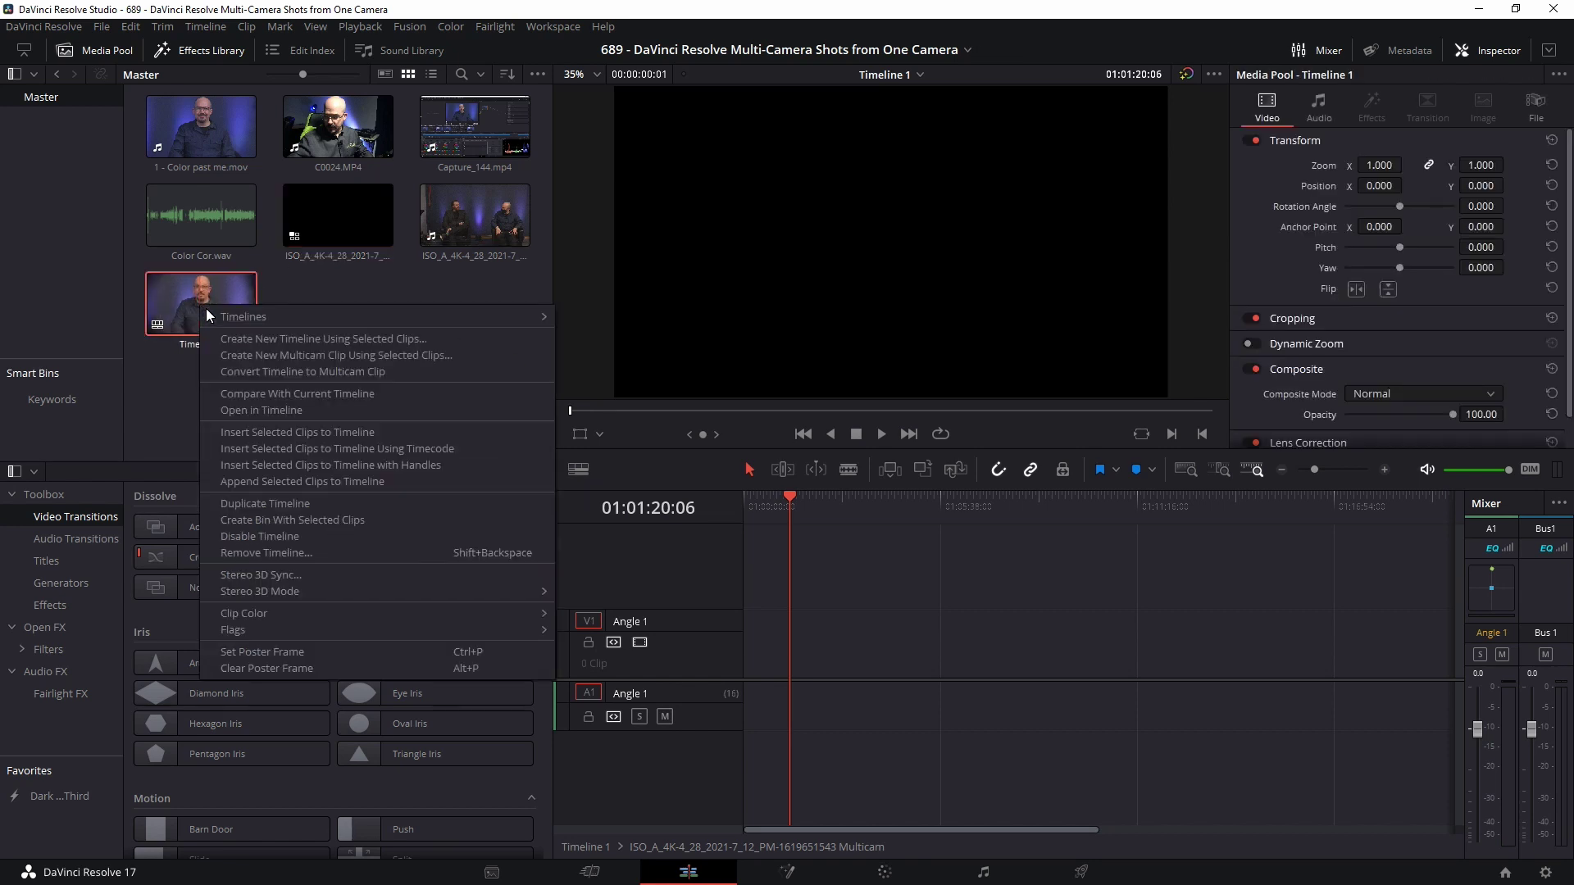
left_click(256, 411)
left_click_drag(967, 565, 826, 718)
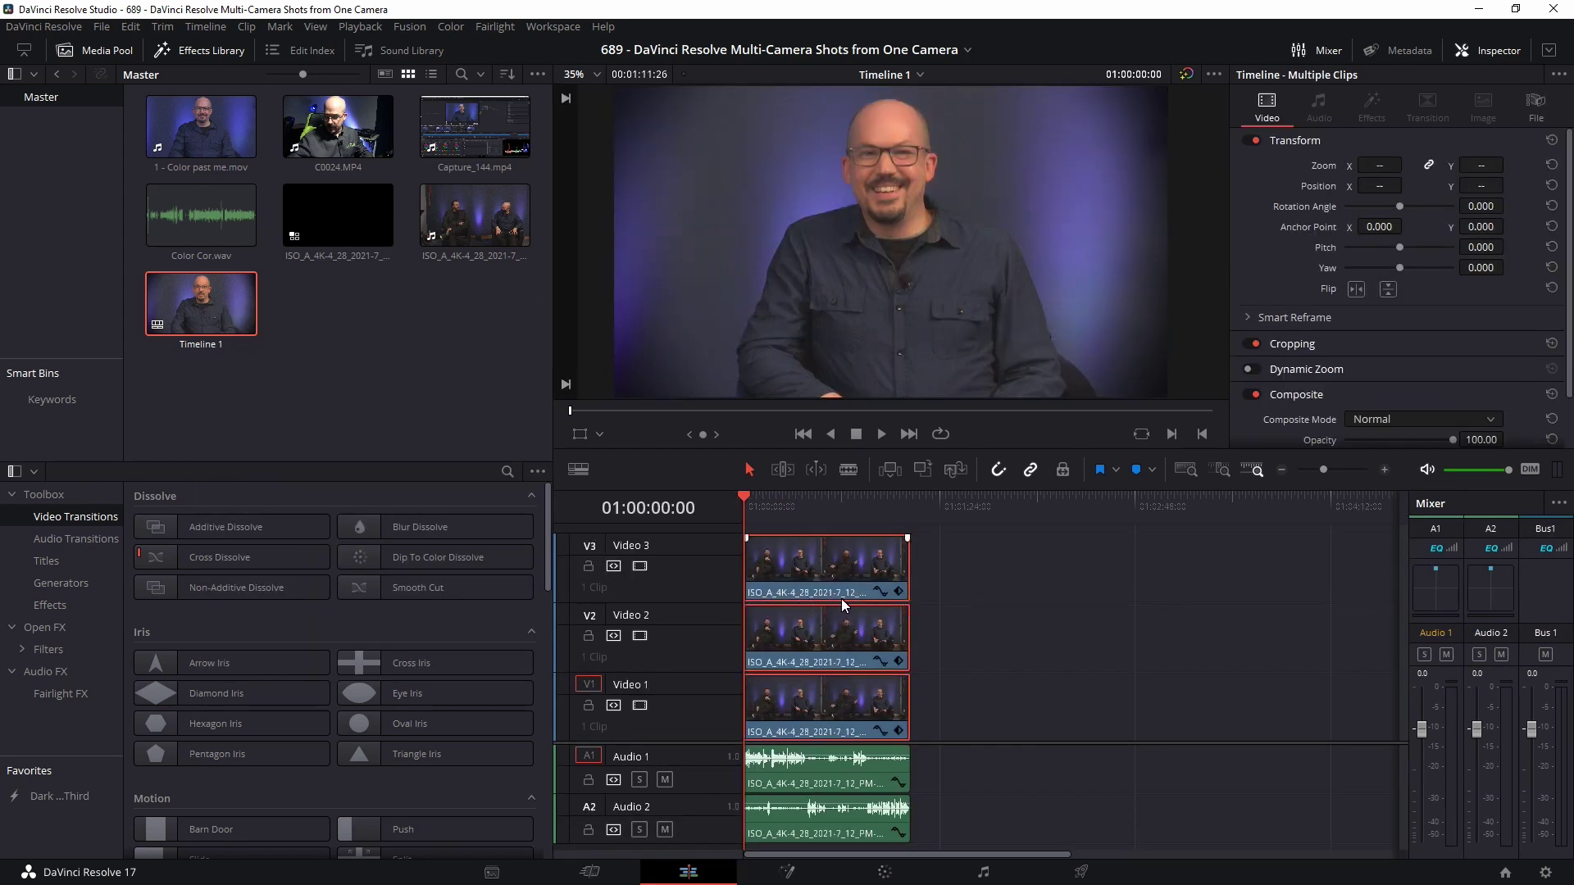
key("Delete")
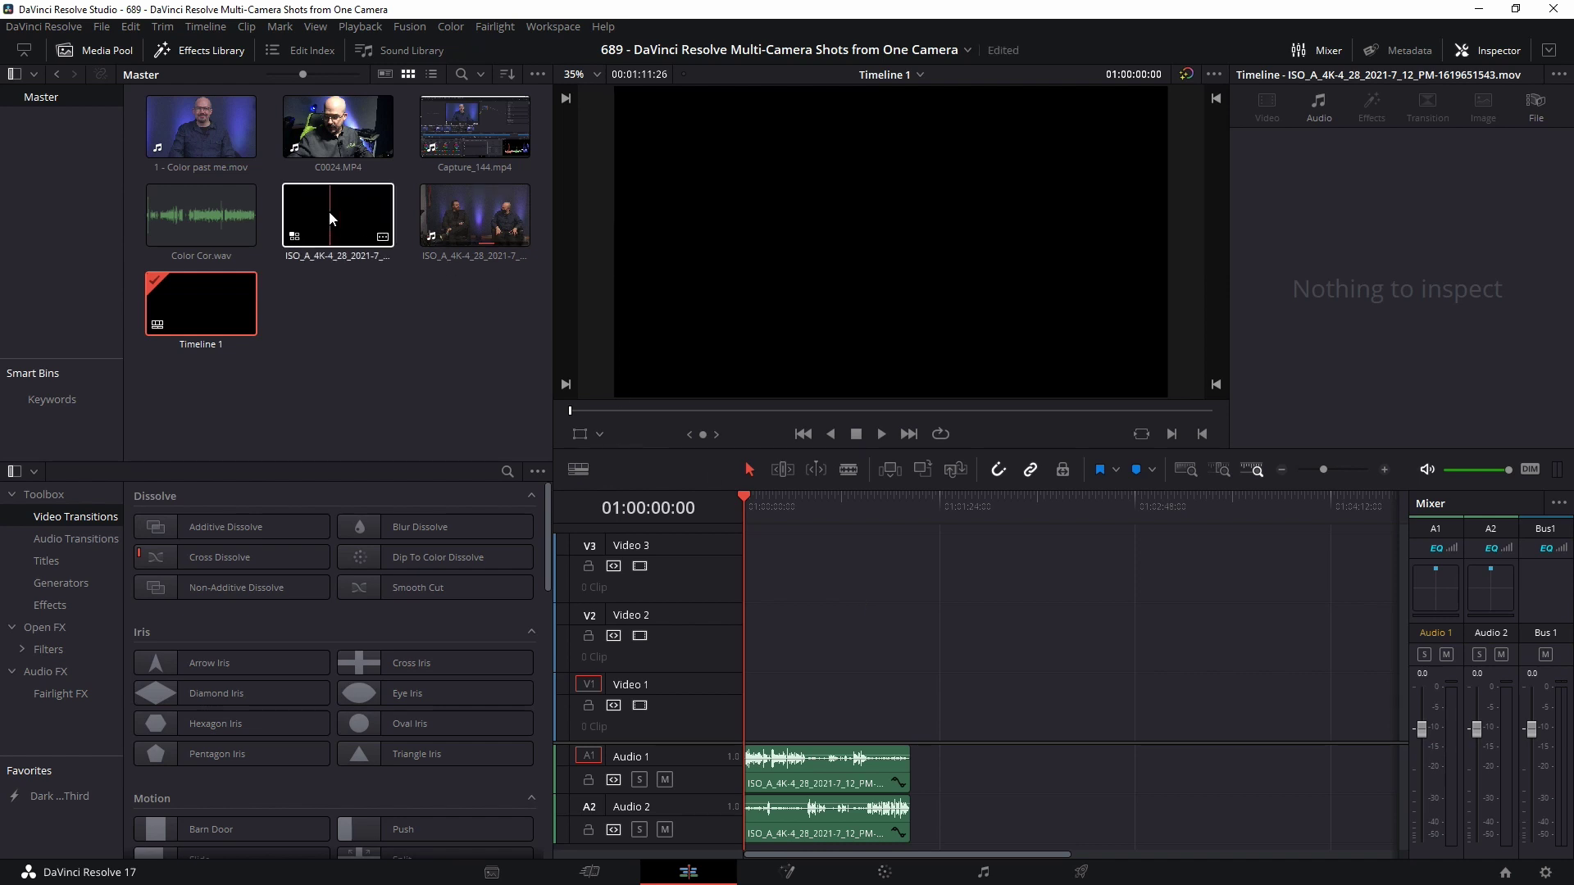
Reopen the multicam clip's timeline, undo the Angle 1 deletion, and jump to the start.
left_click(342, 227)
right_click(352, 217)
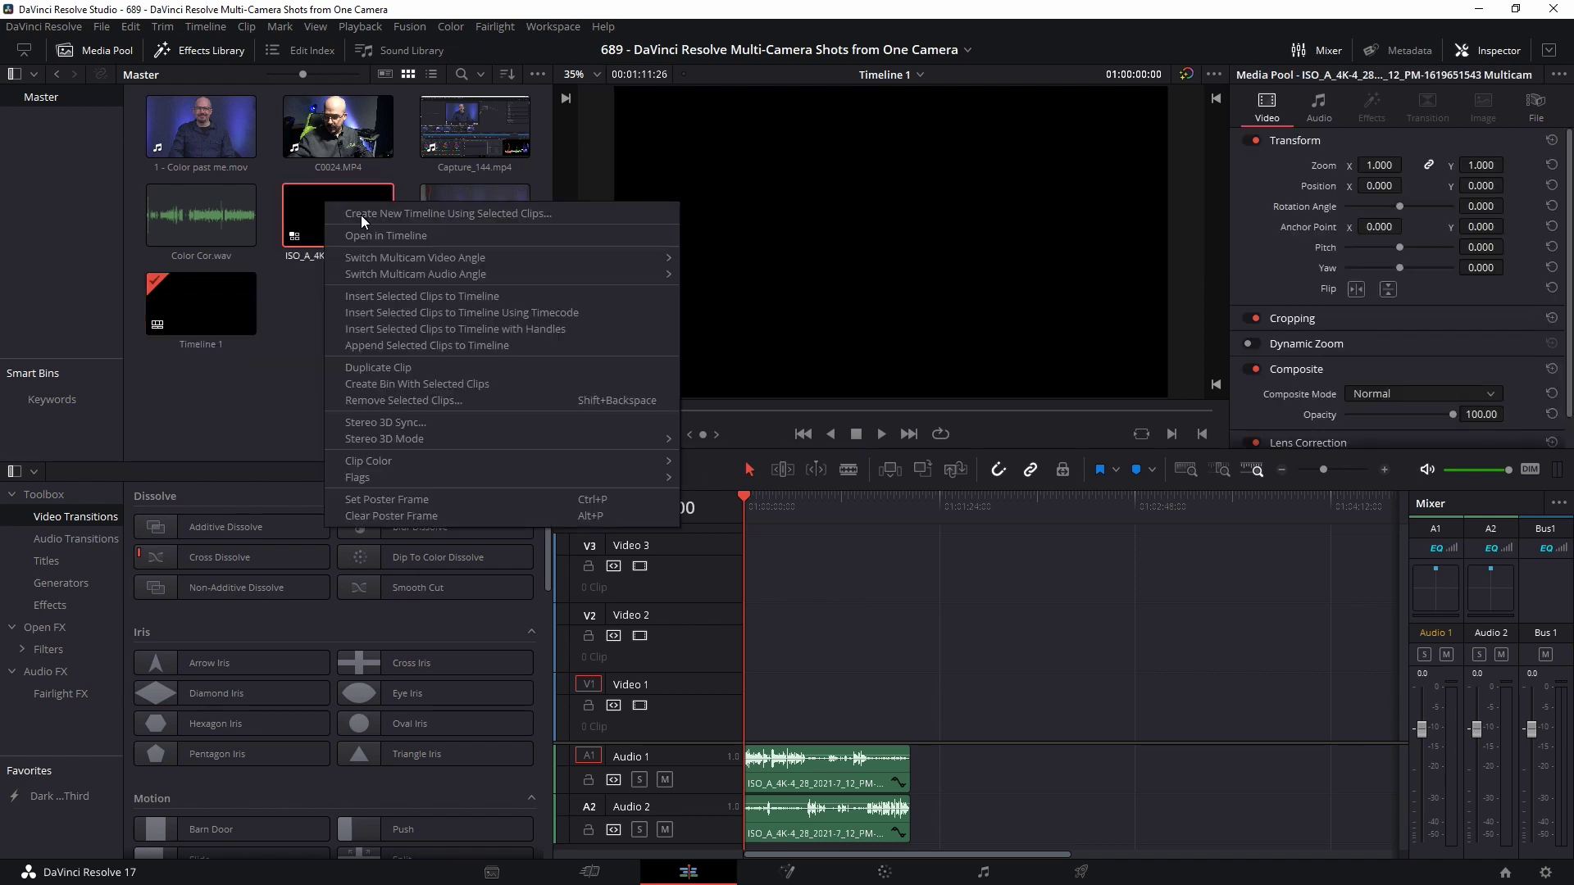
left_click(365, 230)
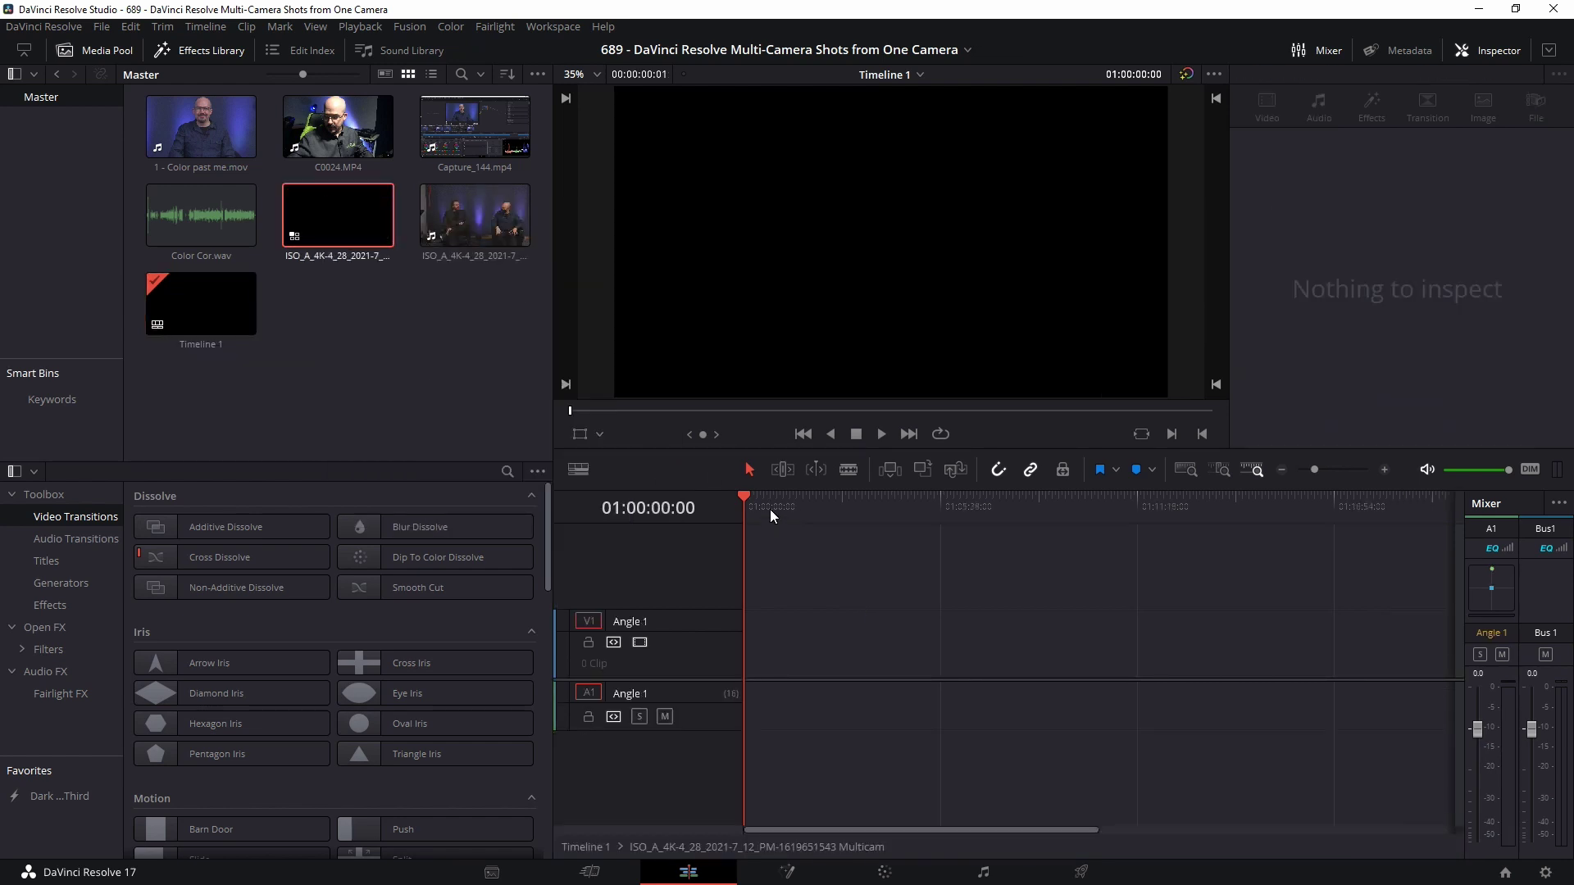
key("ctrl+z")
key("Home")
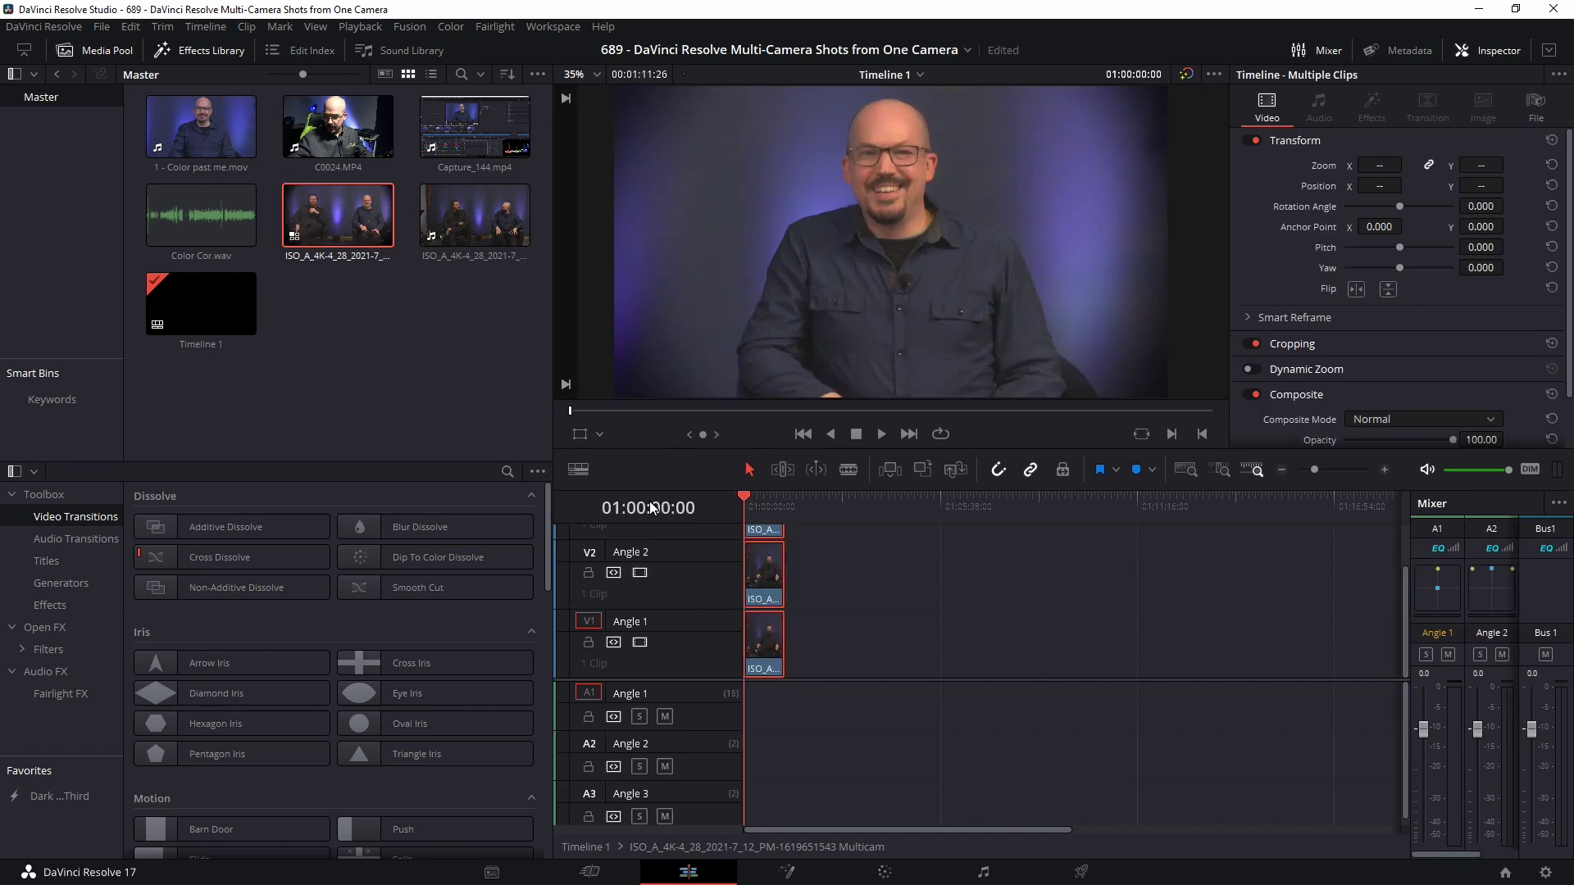
scroll(733, 616, "up", 2)
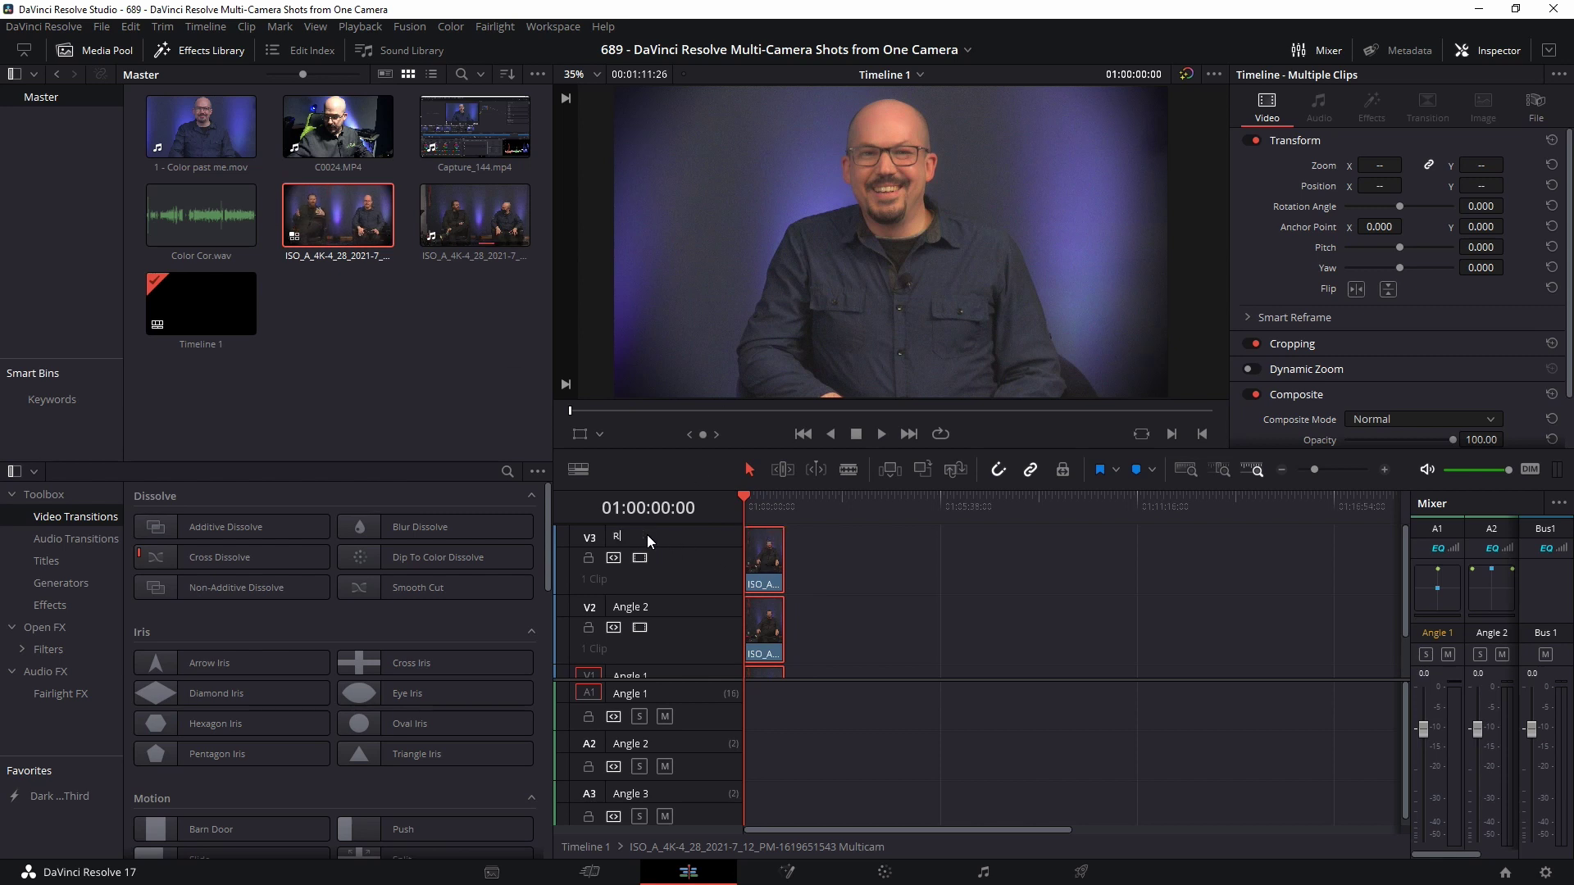
Name the multicam angle tracks Robbie (V3), Jeff (V2) and Wide (V1).
key("Return")
left_click(639, 557)
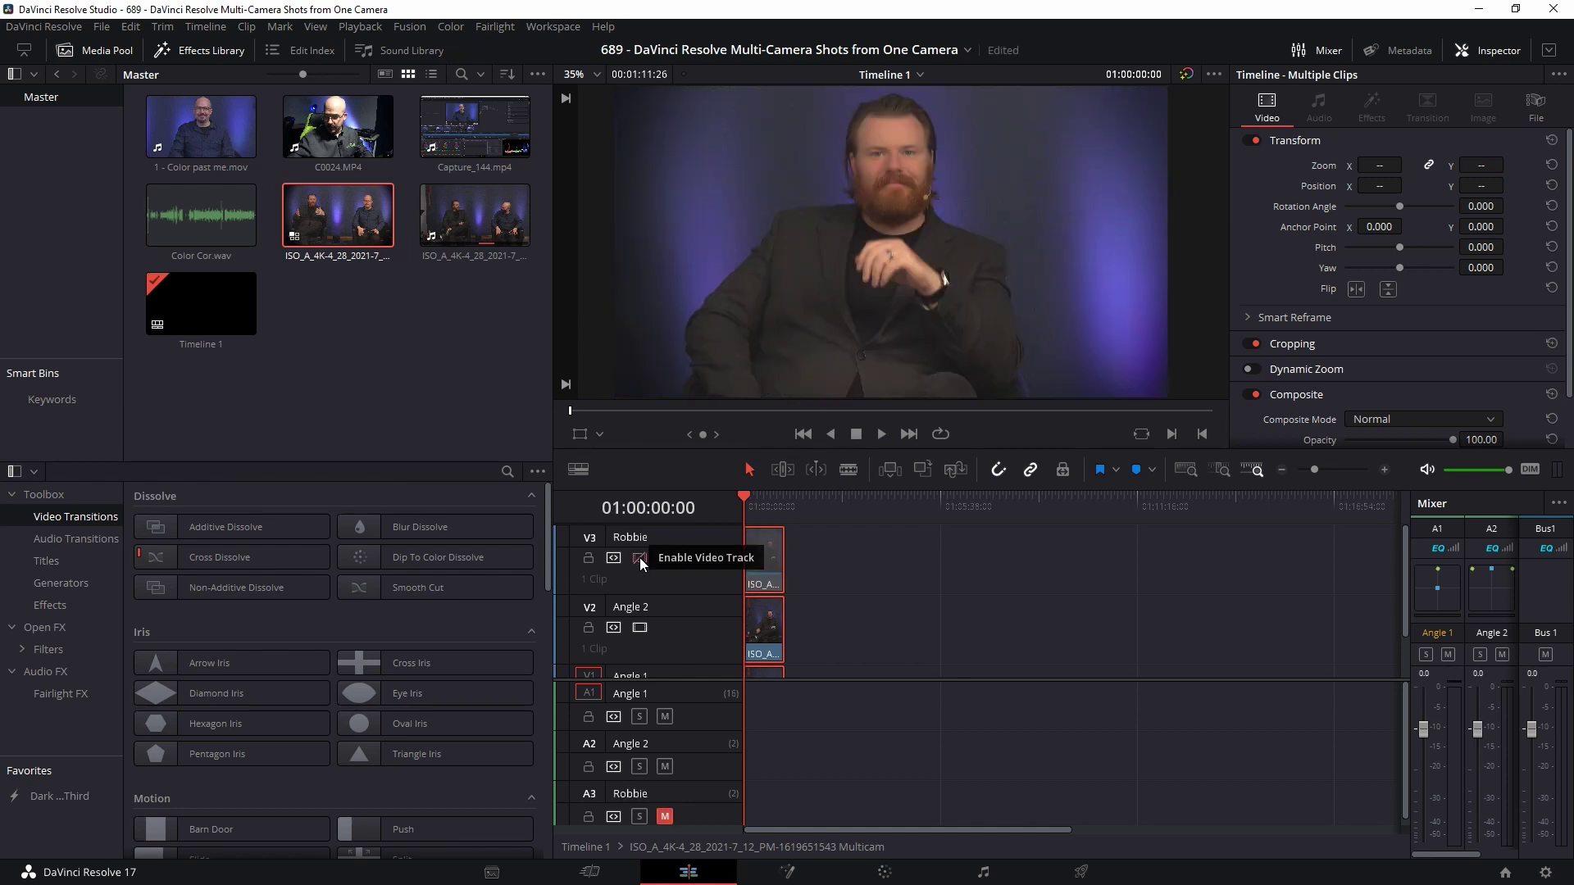
left_click(639, 557)
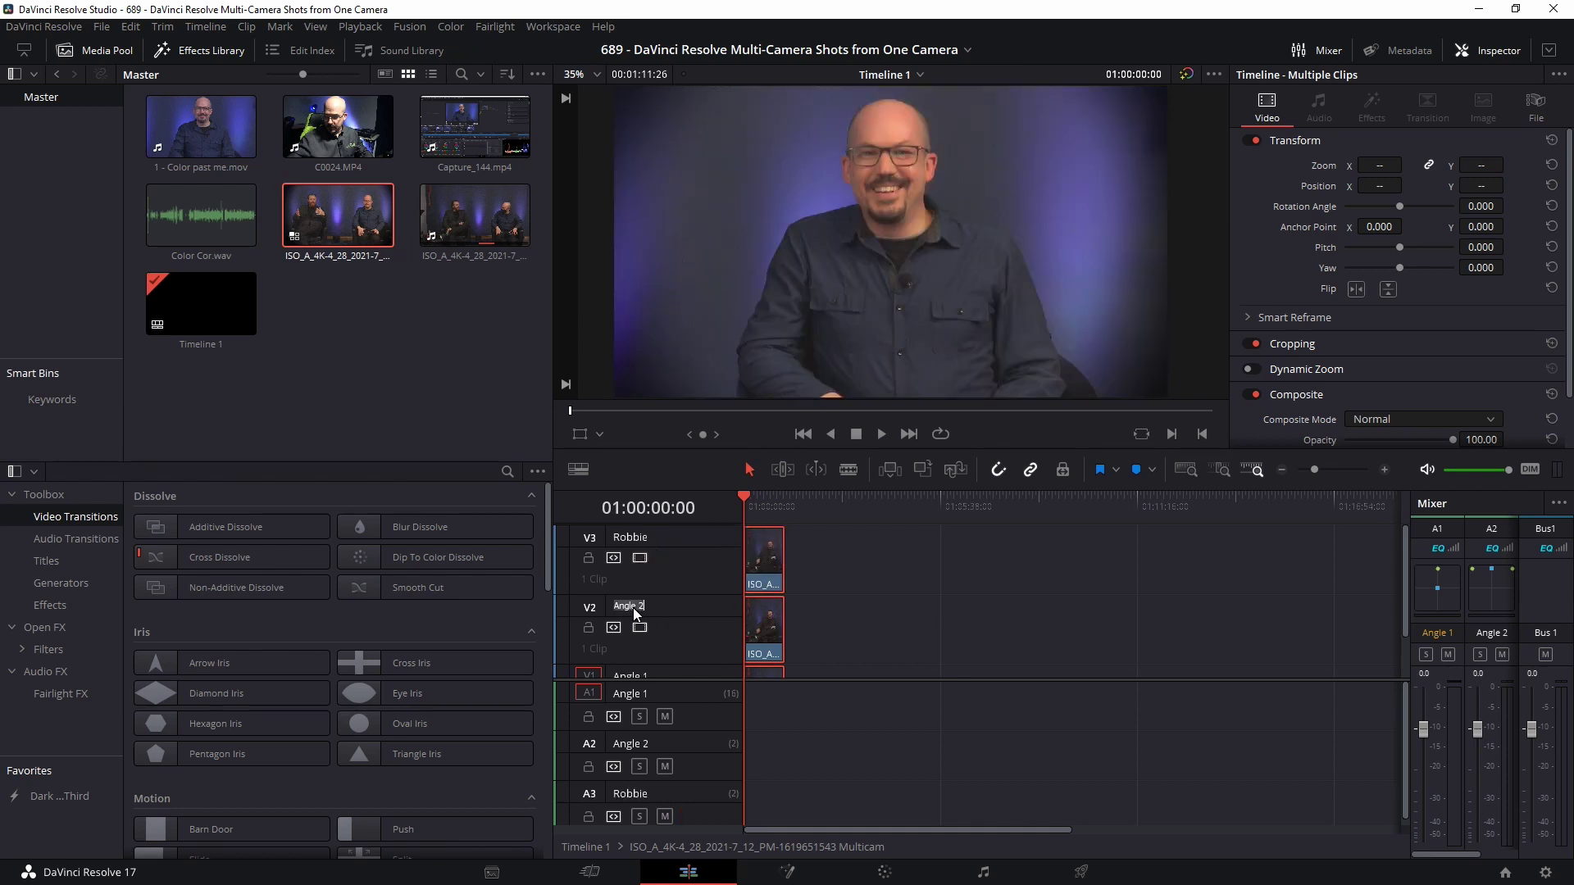
key("Return")
scroll(675, 592, "down", 2)
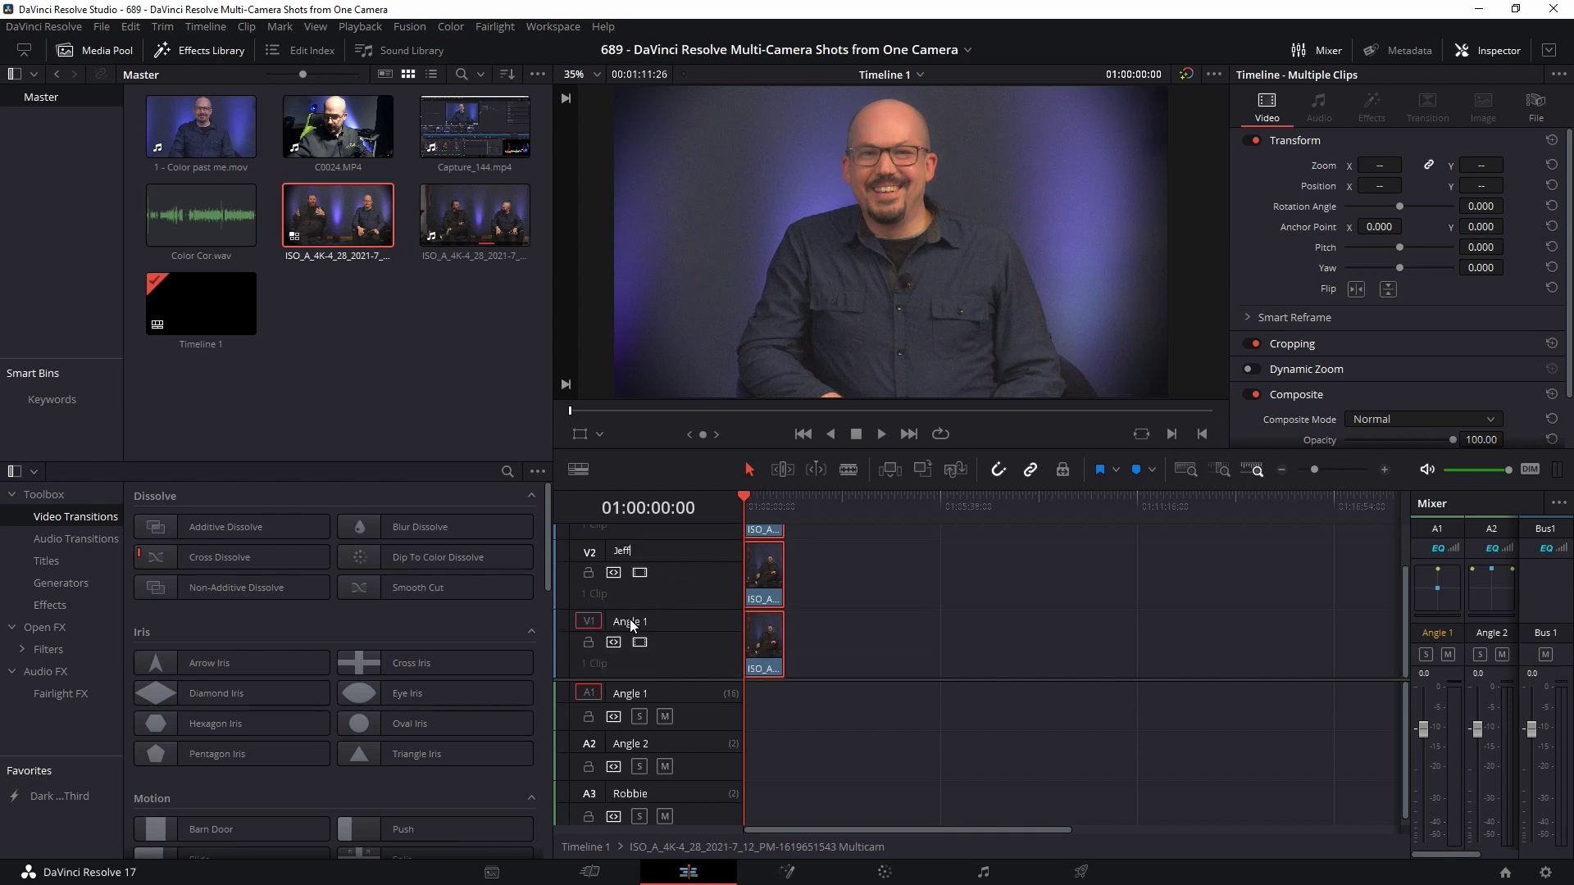
left_click(629, 618)
type("Wide")
key("Return")
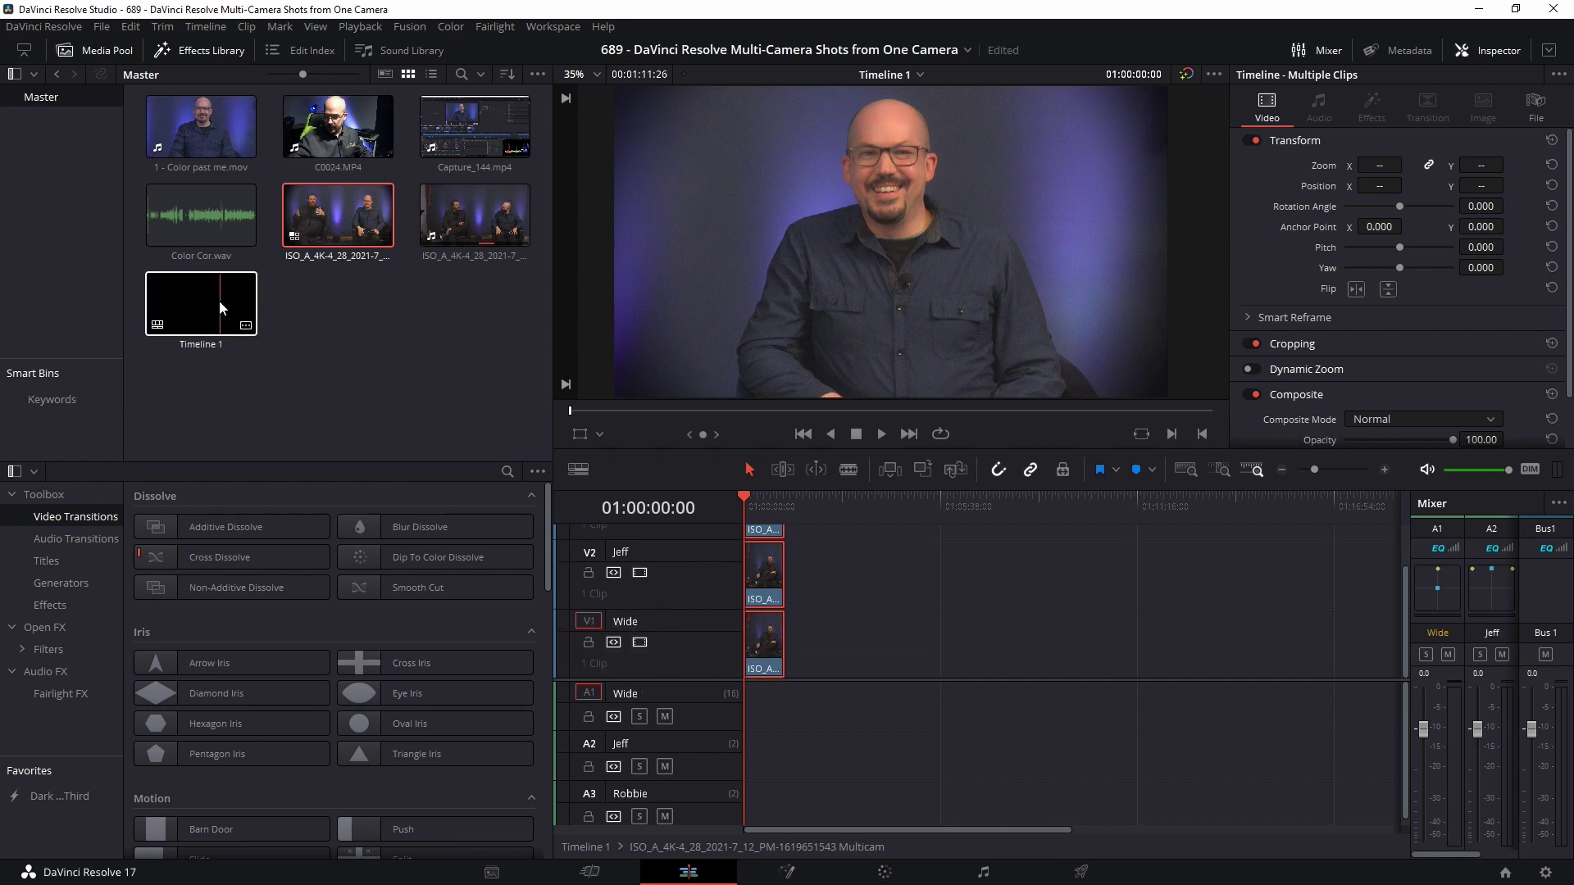
right_click(219, 308)
Open Timeline 1, close the Inspector, and set the source viewer to Multicam mode.
left_click(312, 405)
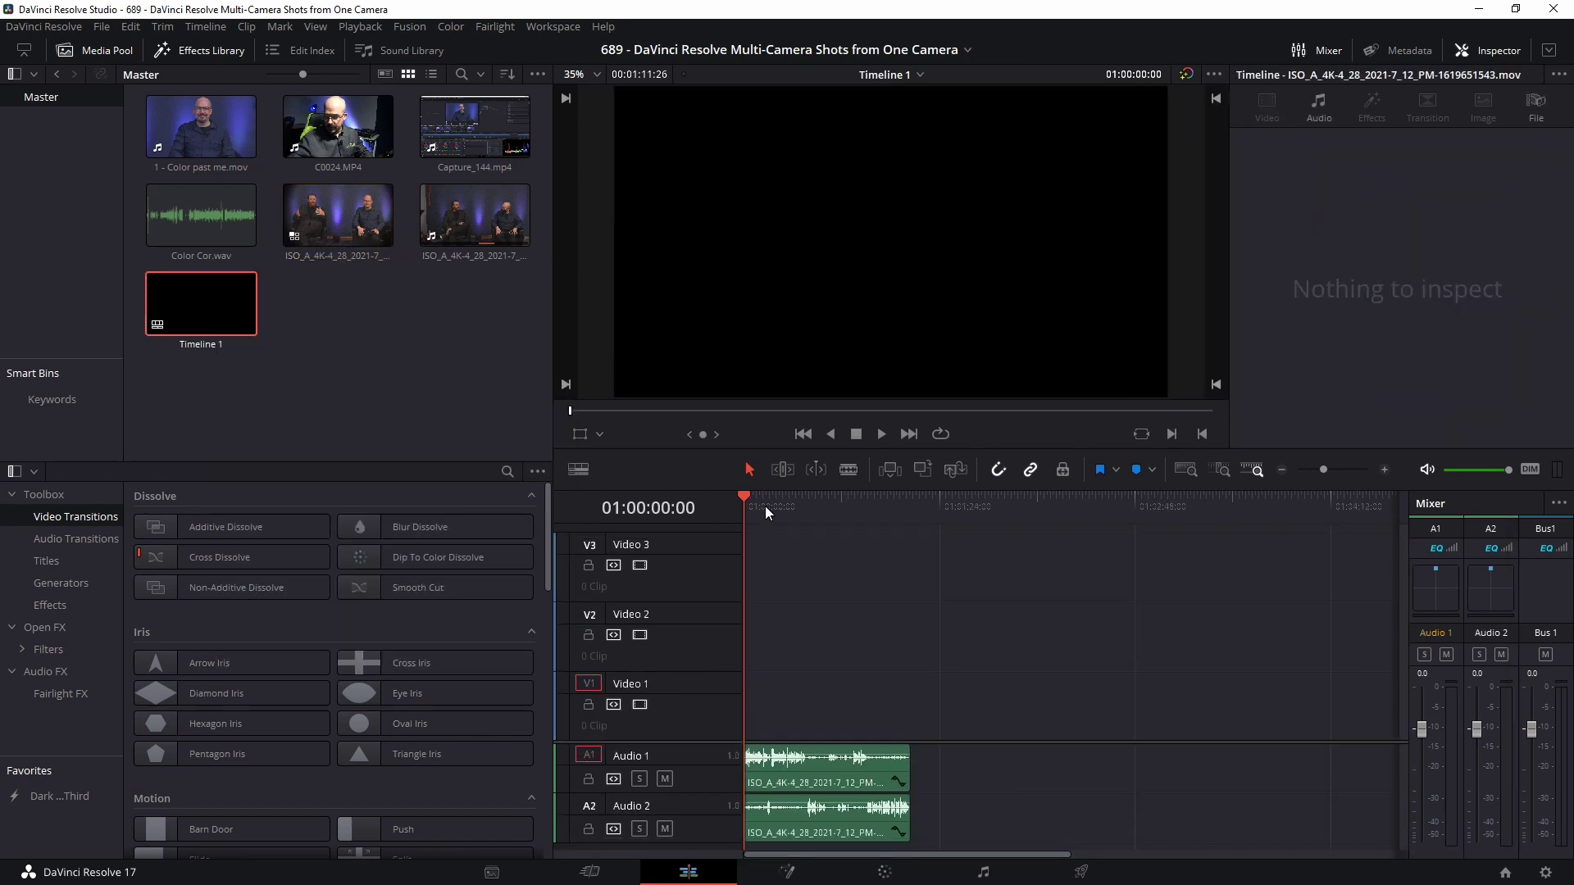
left_click_drag(765, 505, 716, 510)
left_click(1506, 51)
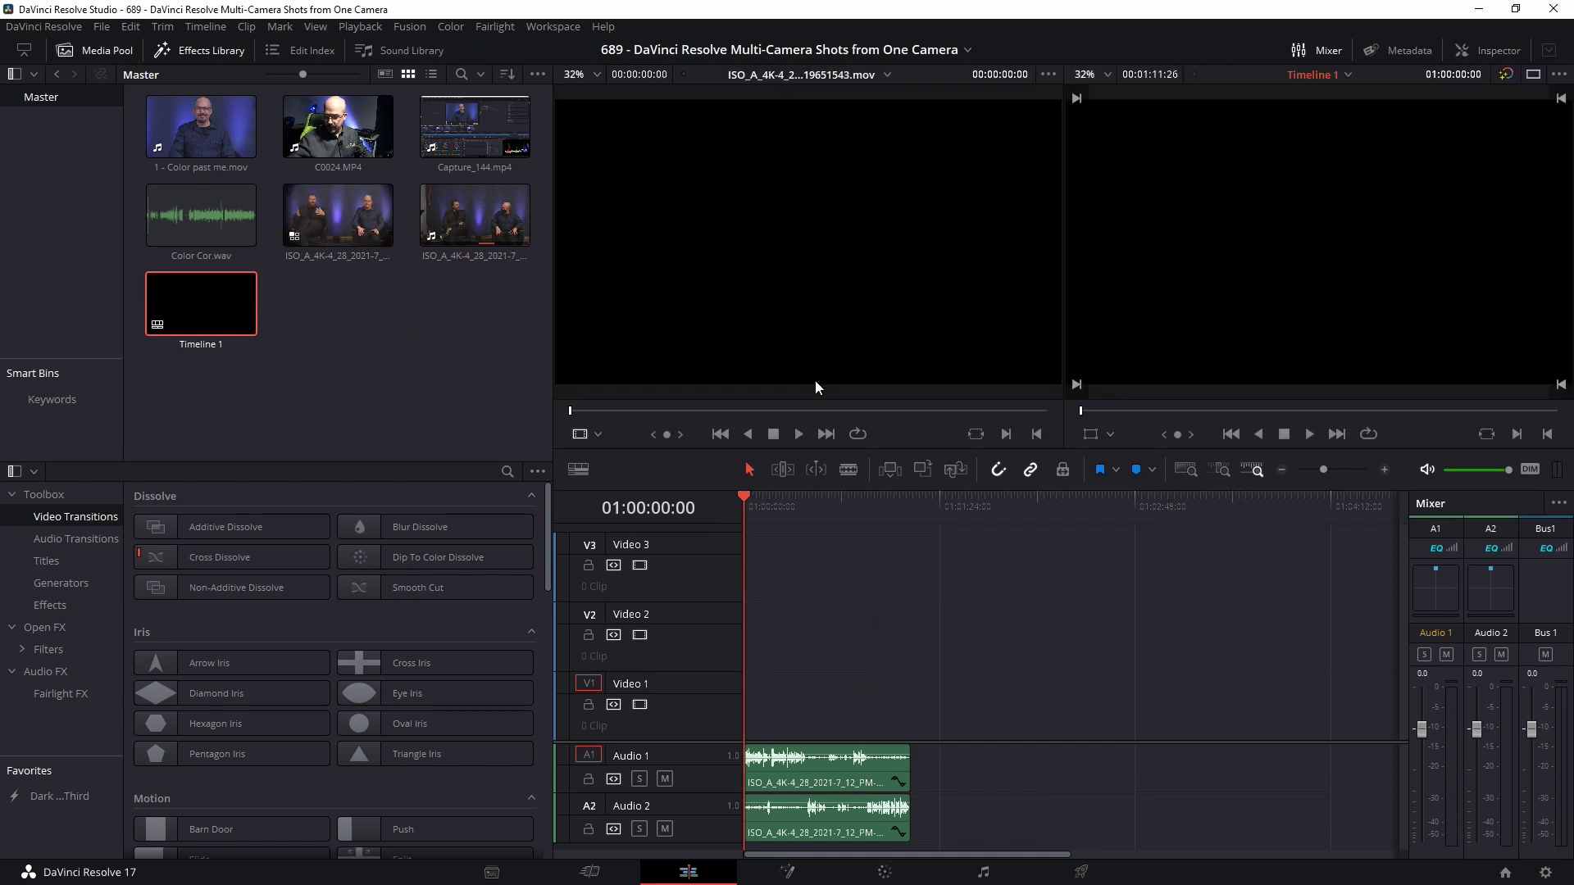
left_click(596, 434)
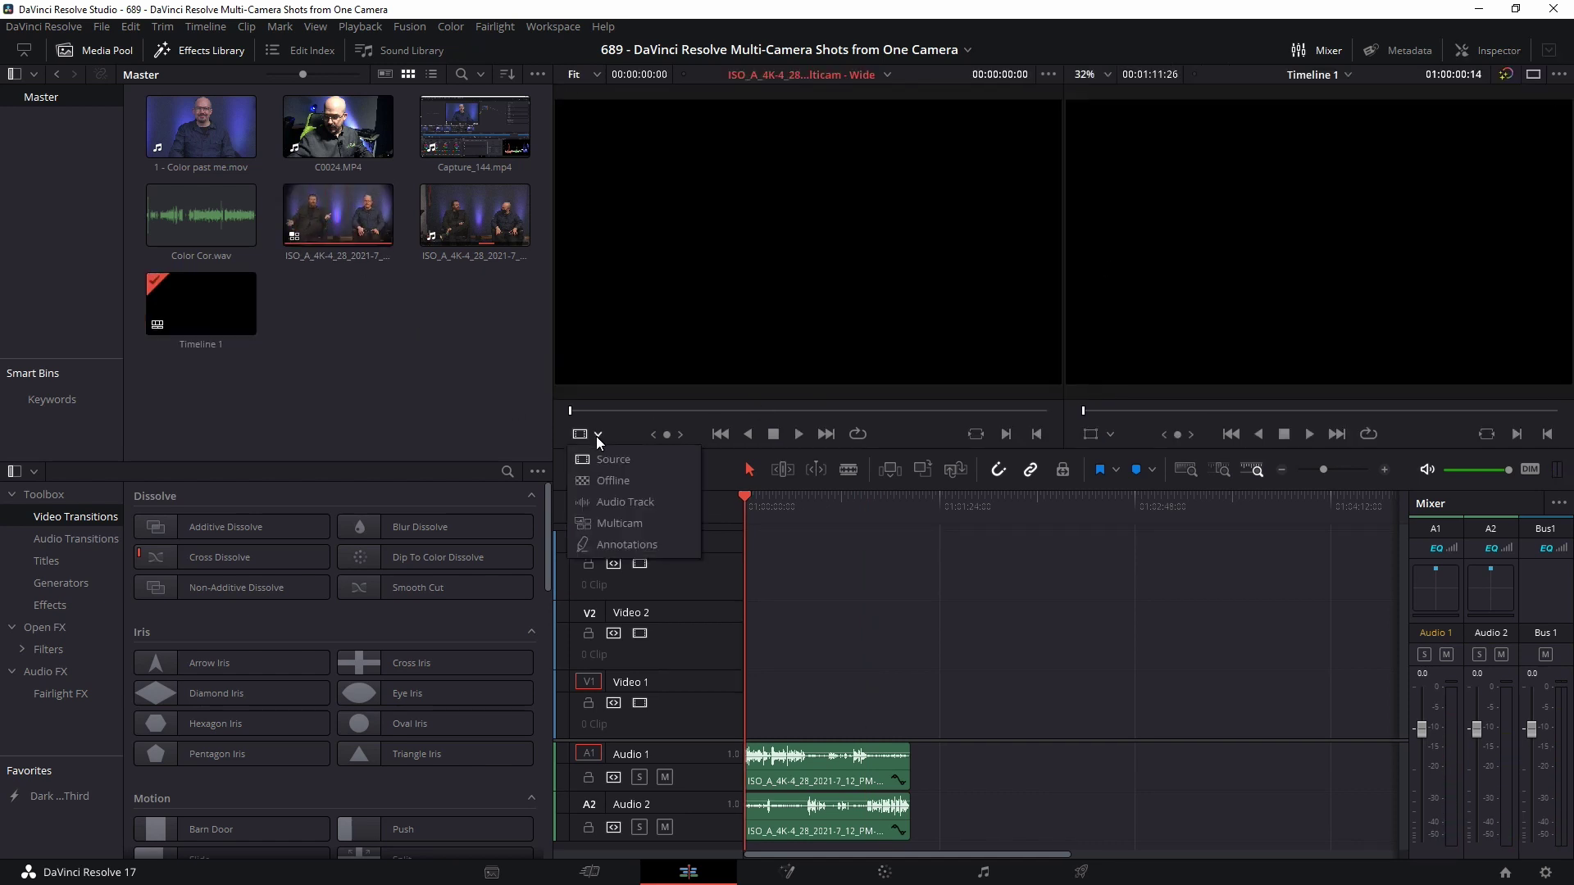
left_click(618, 525)
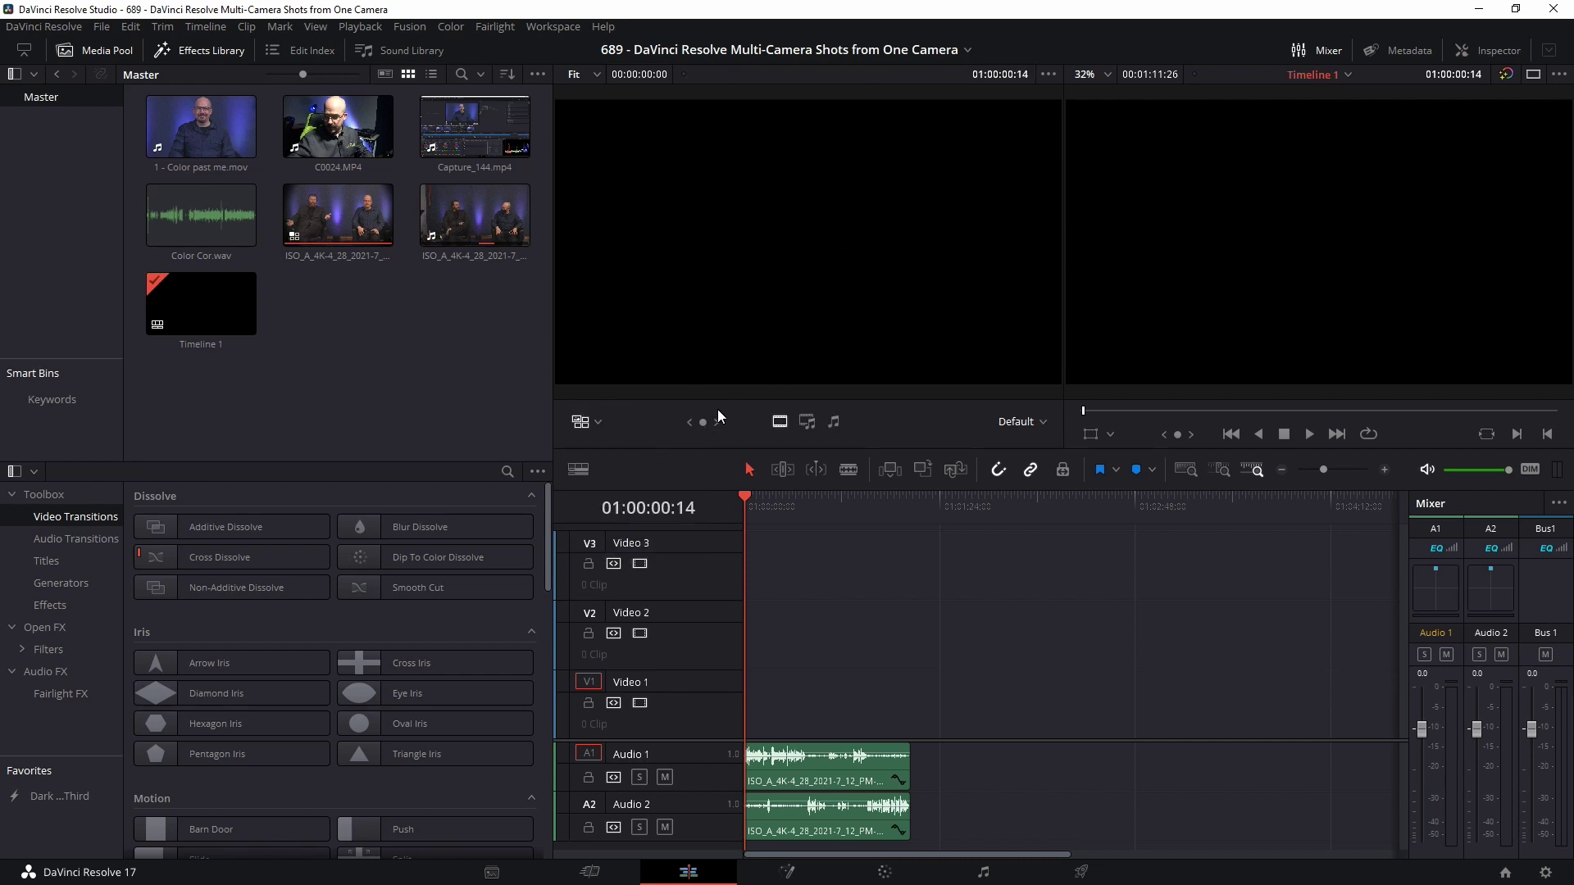
Place the multicam clip on Video 1 at the start of Timeline 1.
left_click_drag(775, 509, 692, 528)
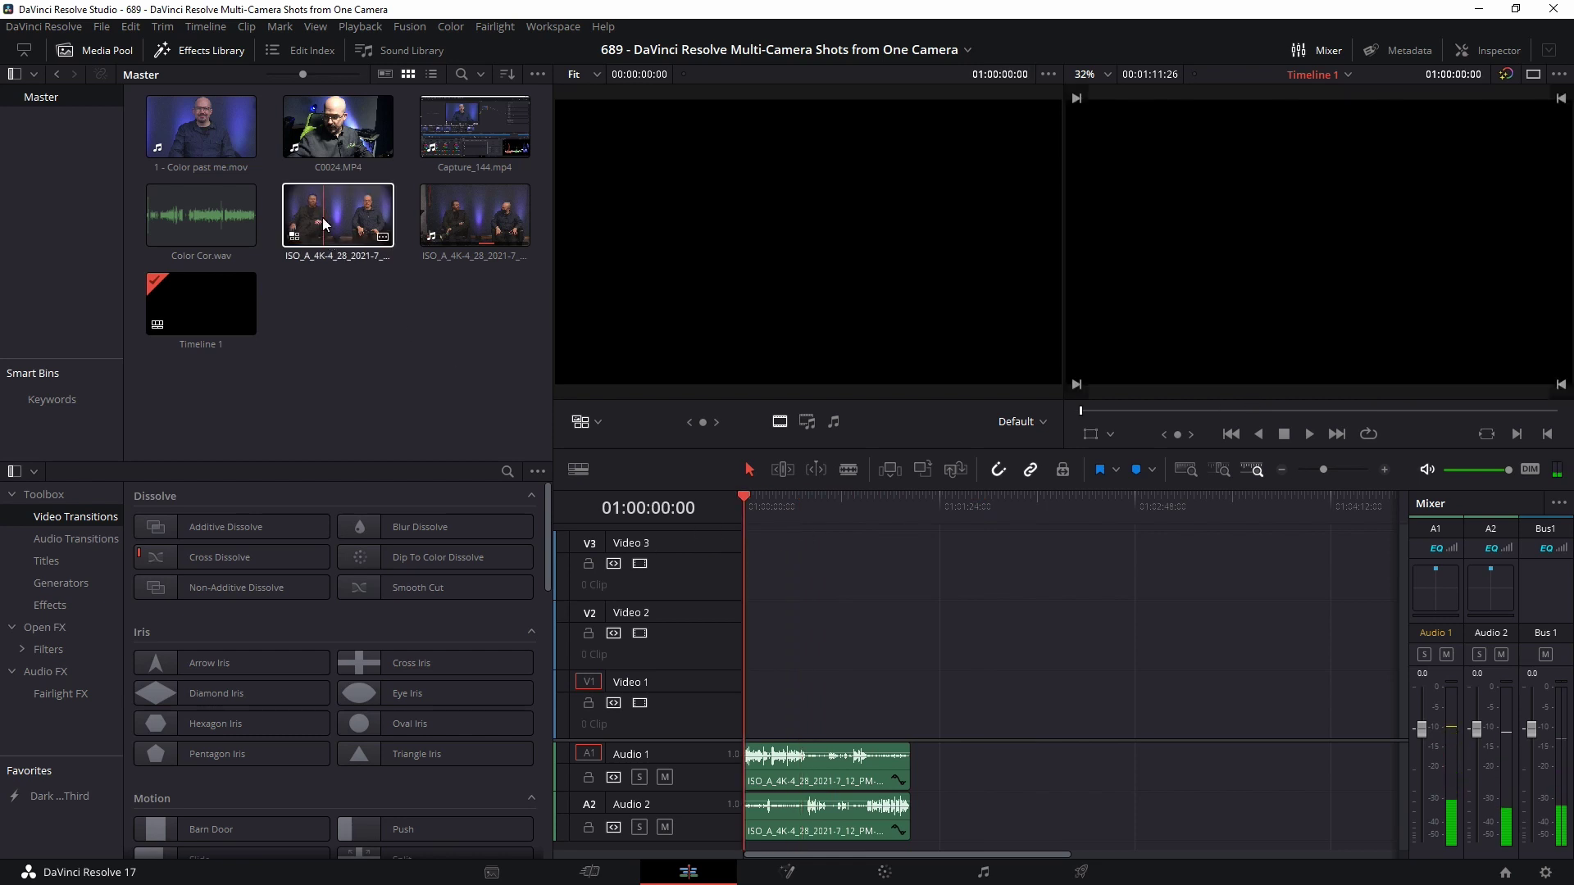
left_click_drag(357, 226, 765, 696)
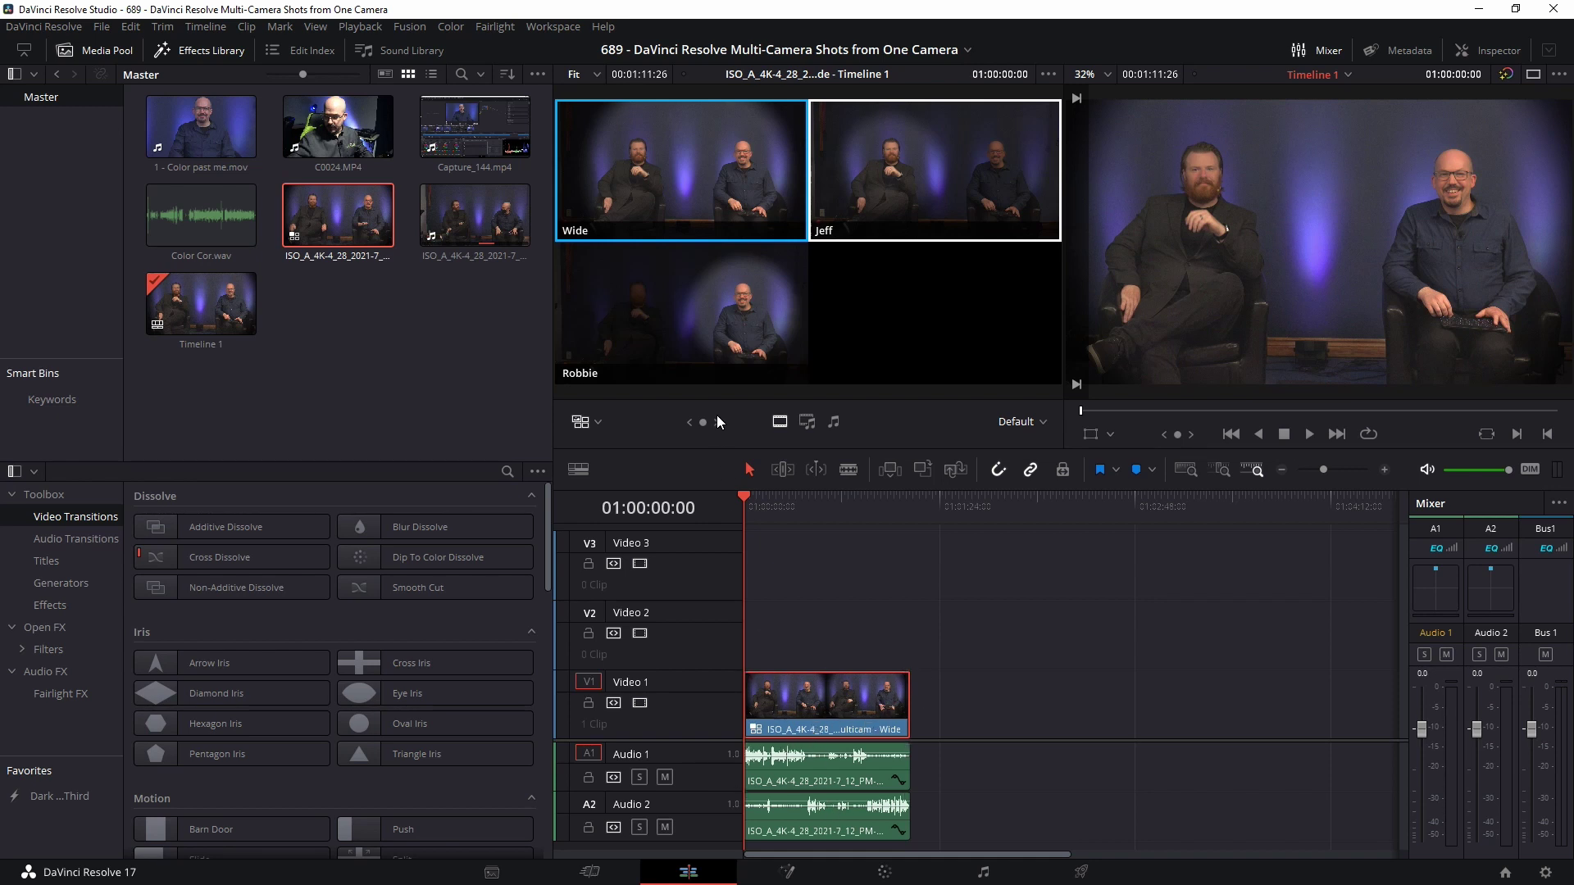
mouse_move(814, 691)
left_mouse_down()
mouse_move(885, 693)
mouse_move(803, 693)
left_mouse_up()
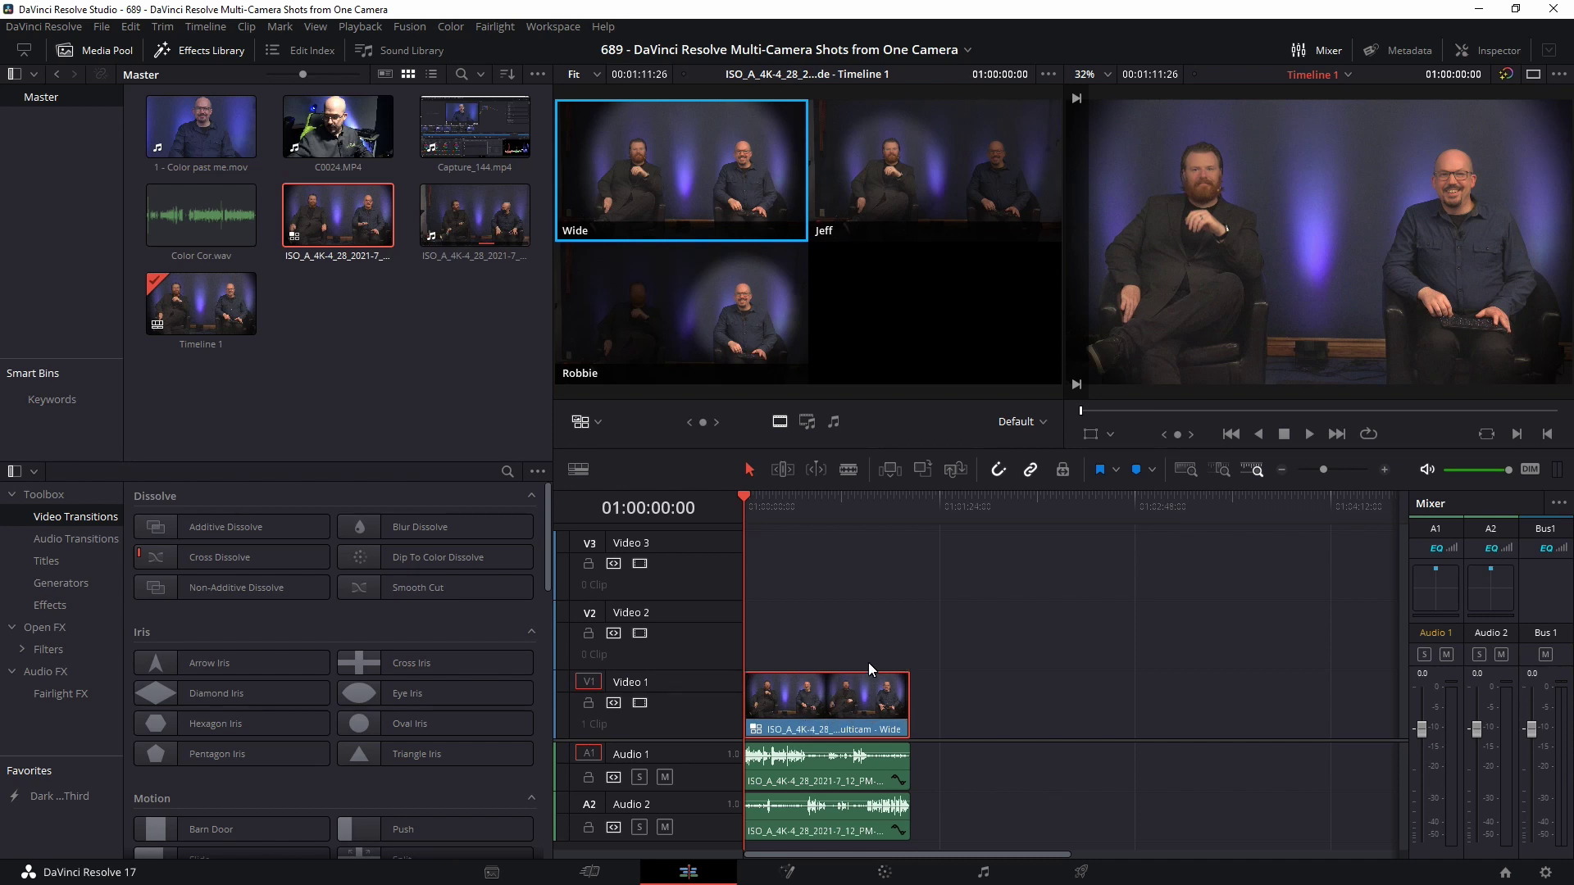
During playback cut Robbie, Wide, Jeff, Robbie, Jeff, Robbie, Jeff, Wide, then rewind to the start.
left_click(1310, 434)
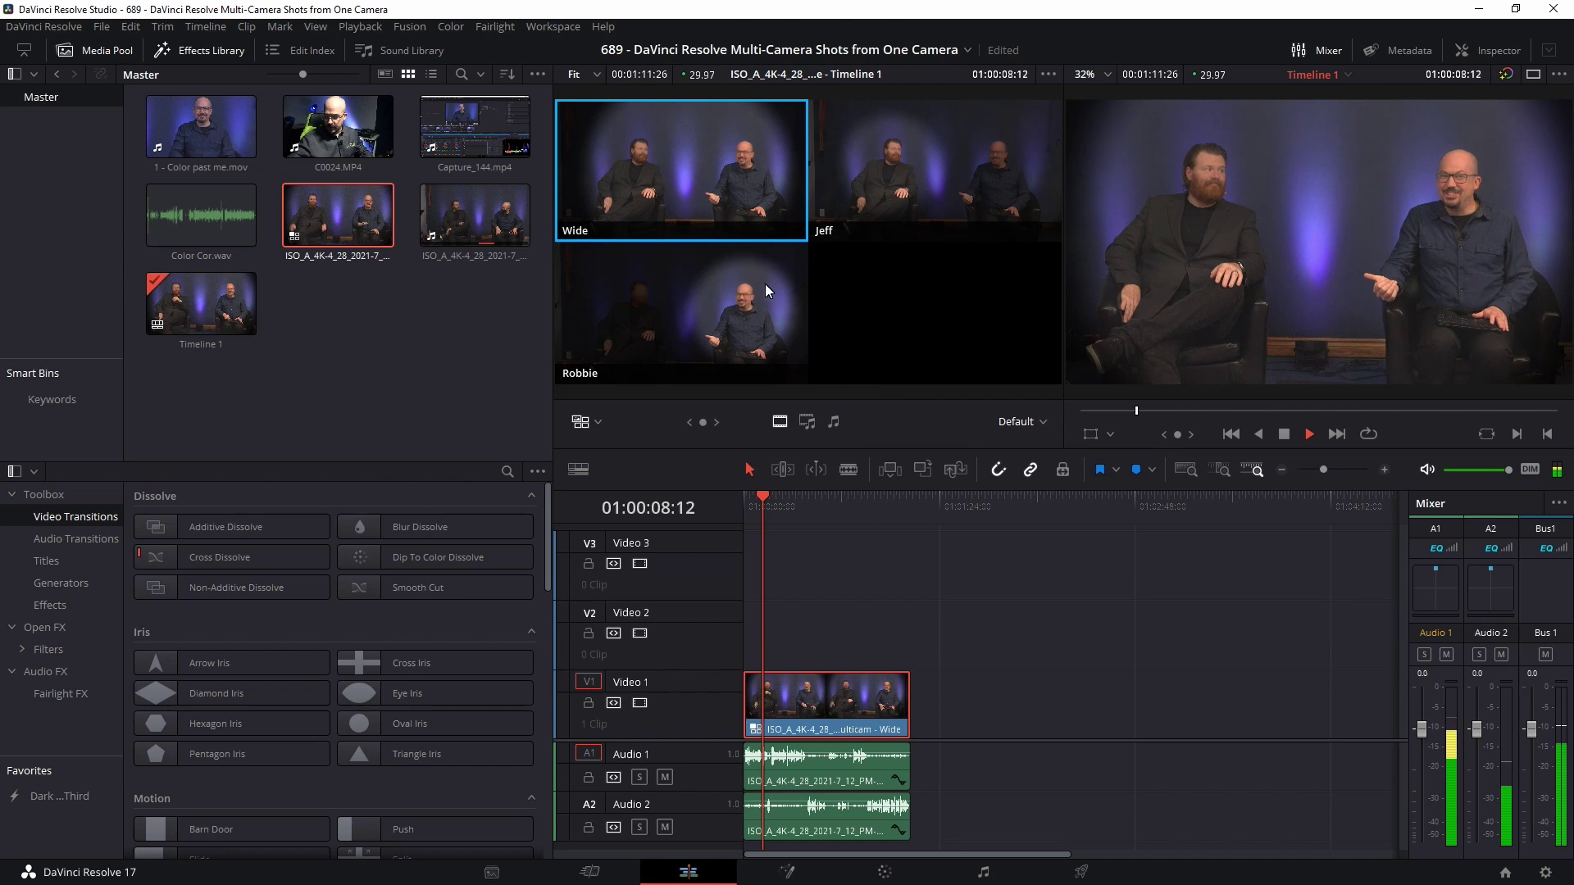
left_click(758, 308)
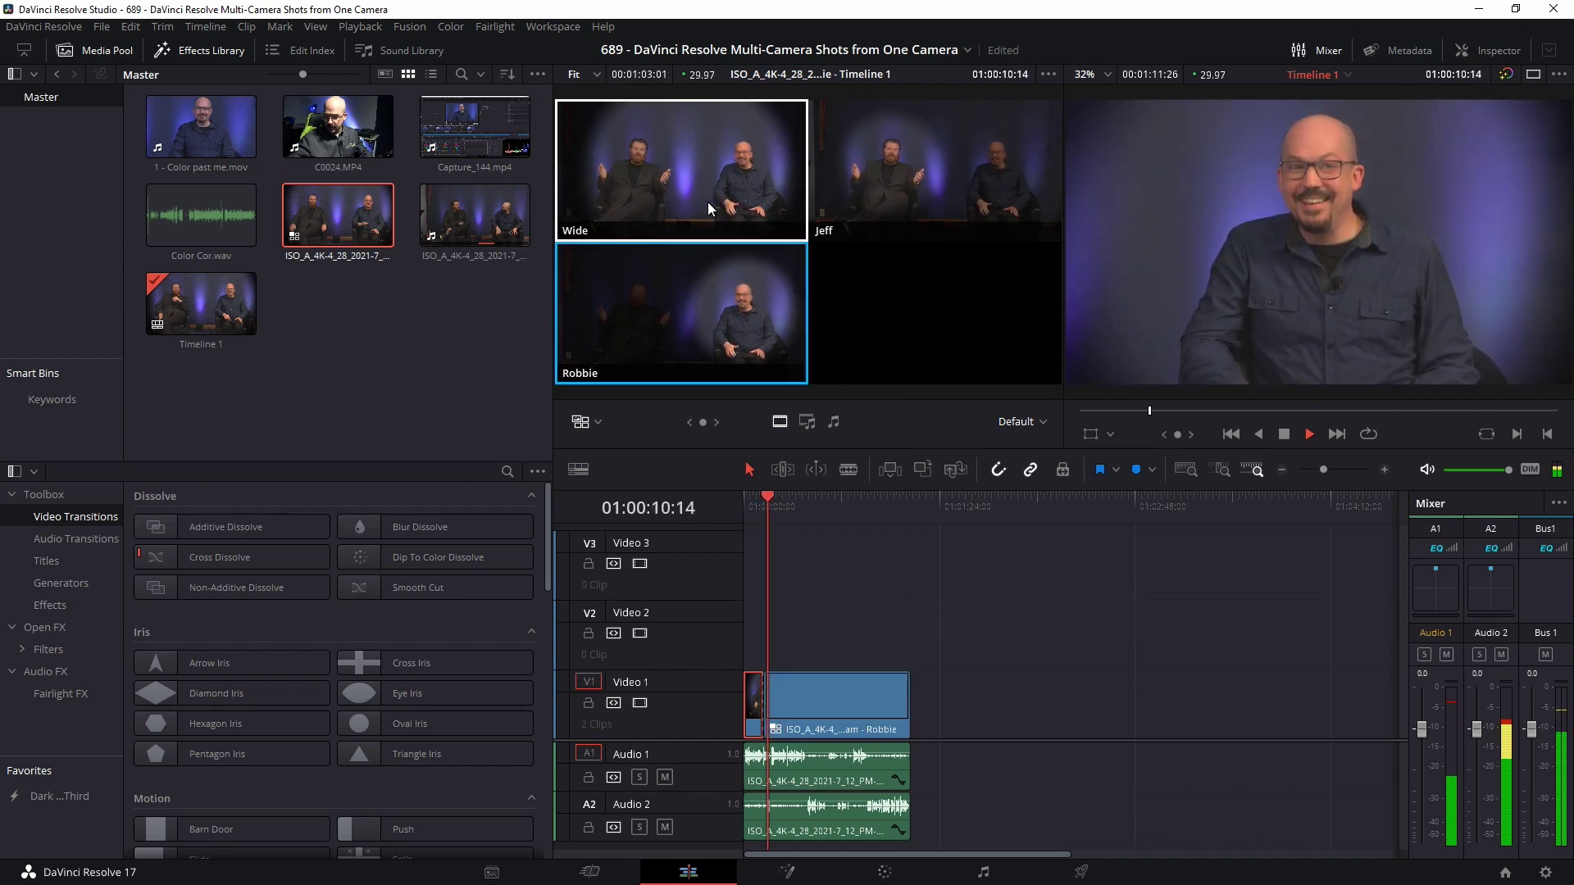
left_click(761, 177)
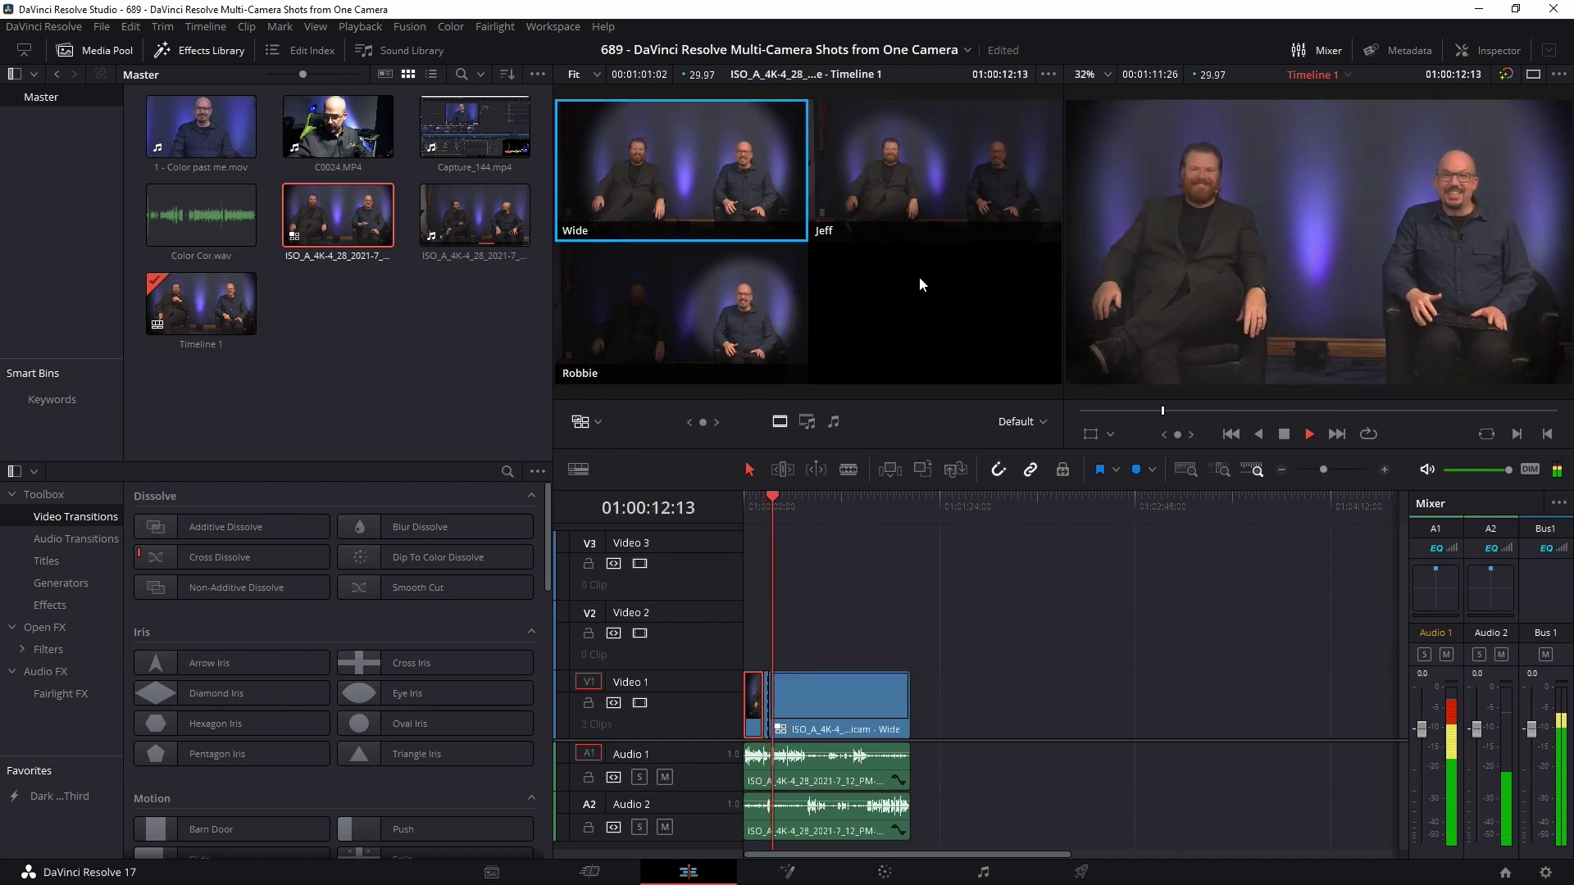
left_click(930, 164)
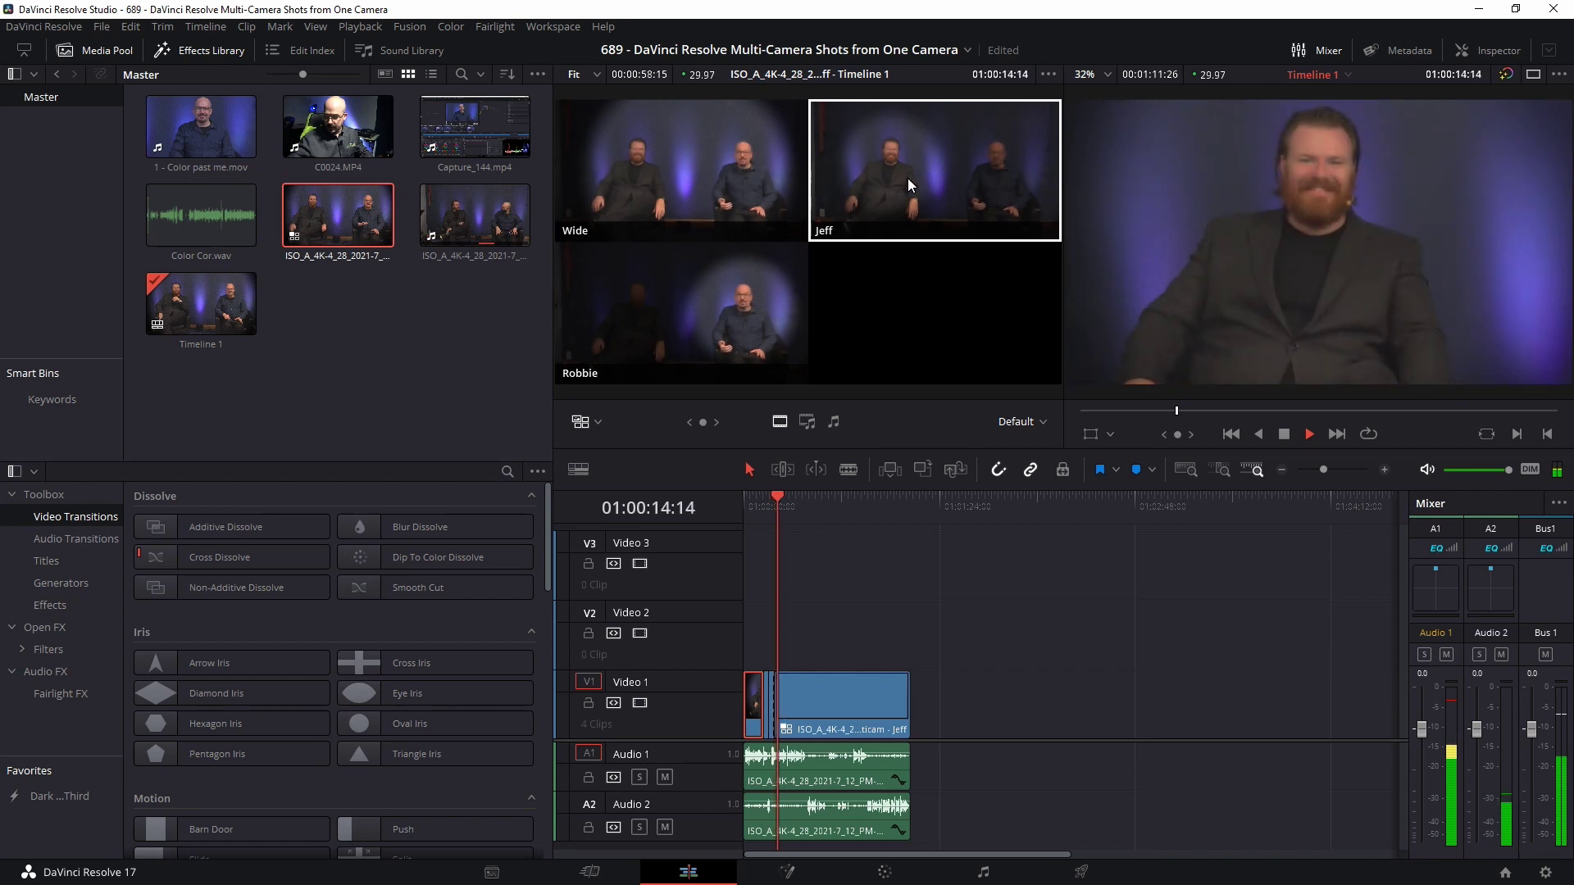
left_click(723, 285)
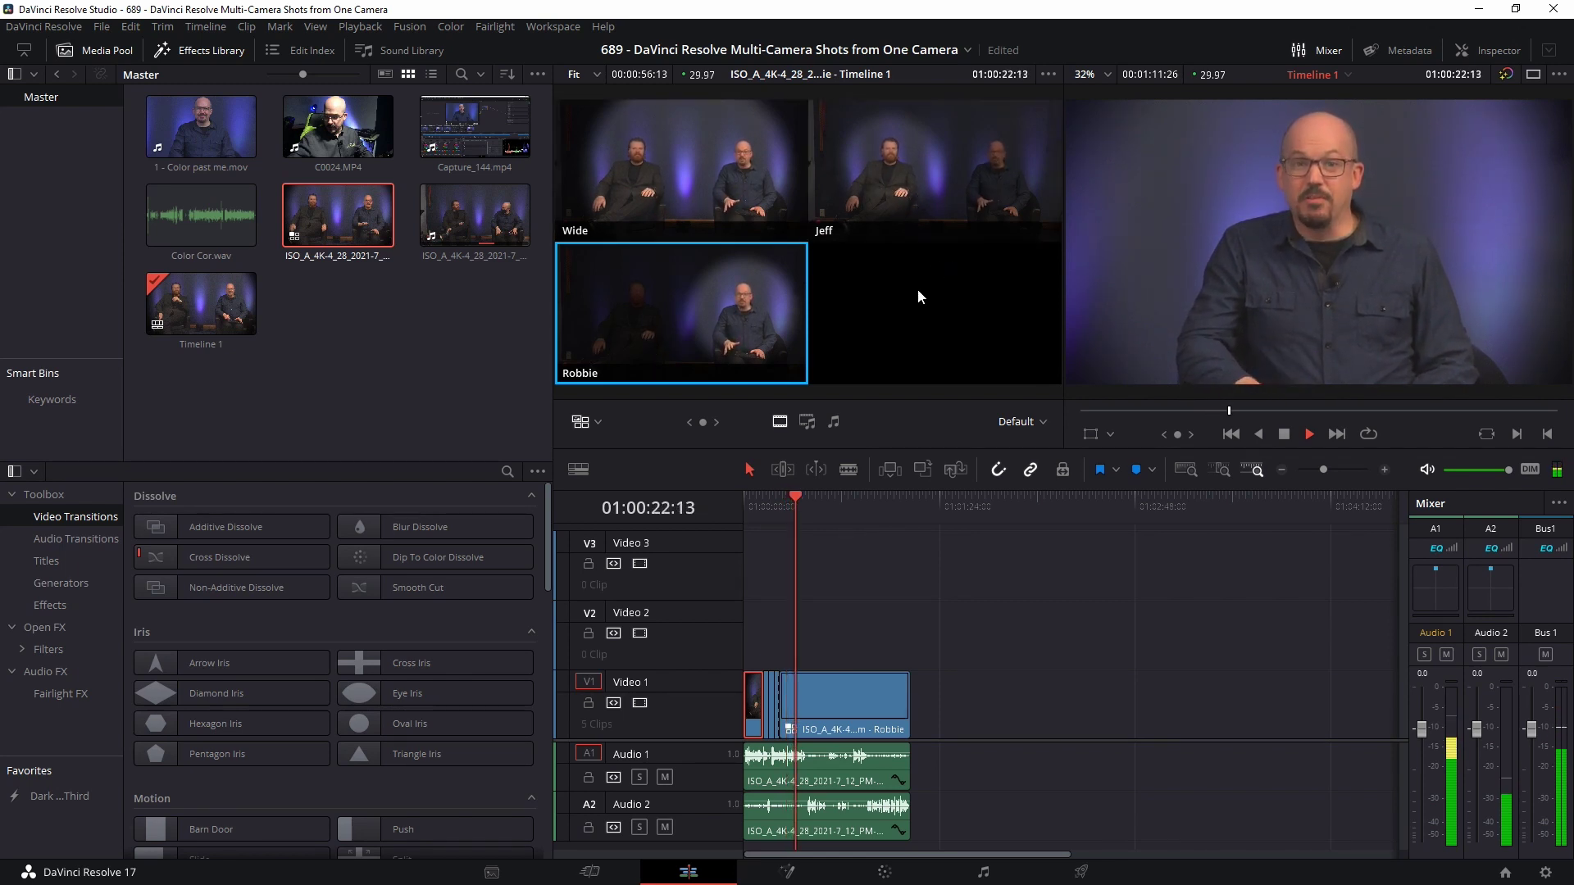
left_click(928, 197)
key("3")
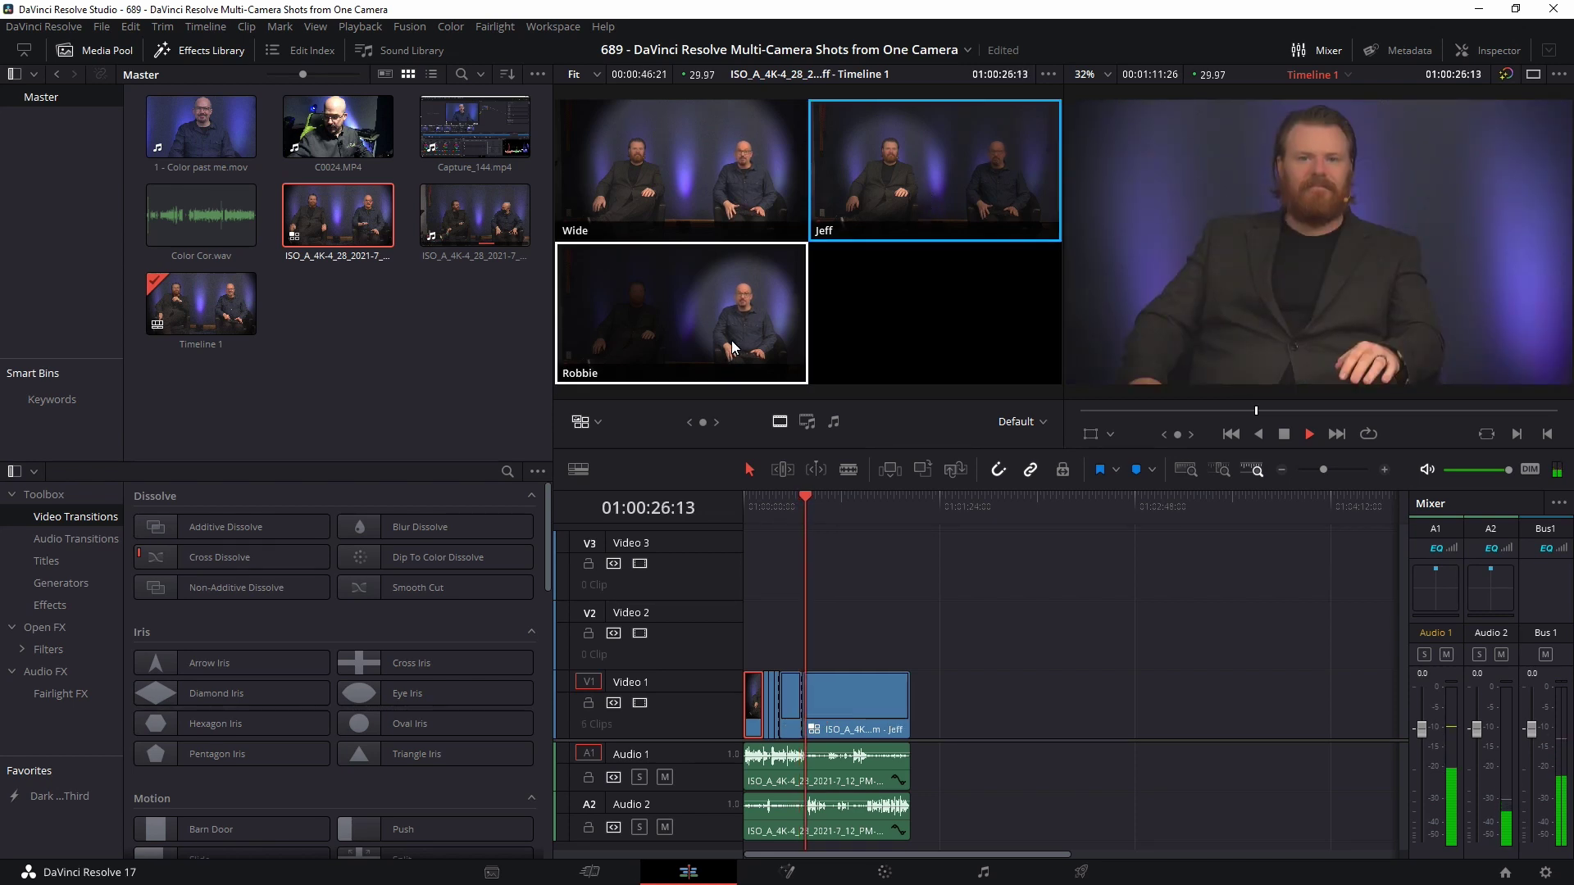
left_click(931, 182)
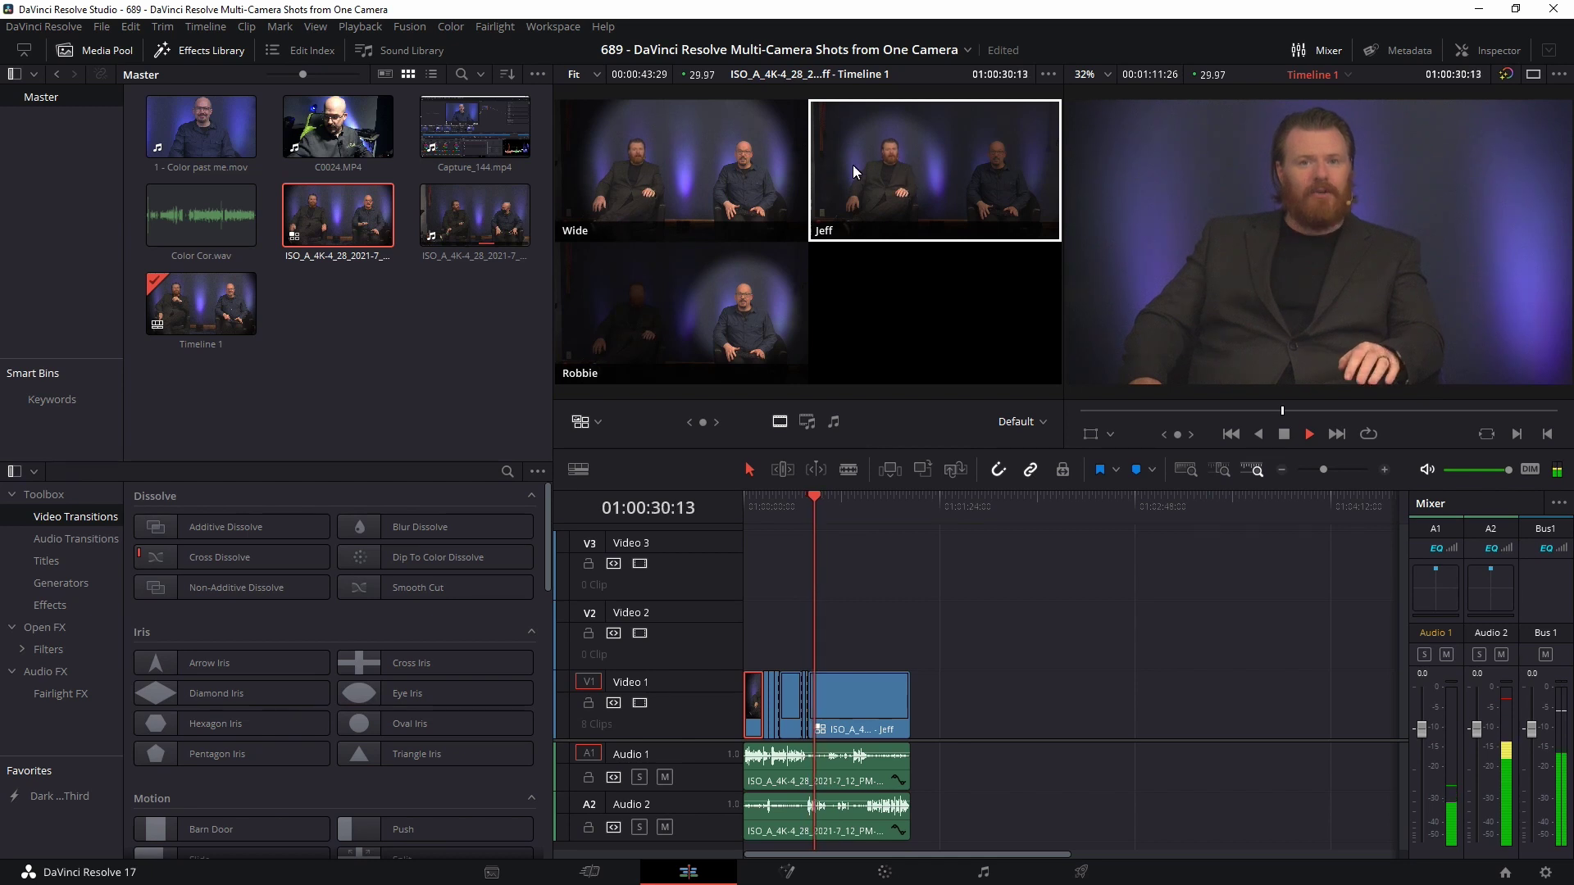
left_click(735, 174)
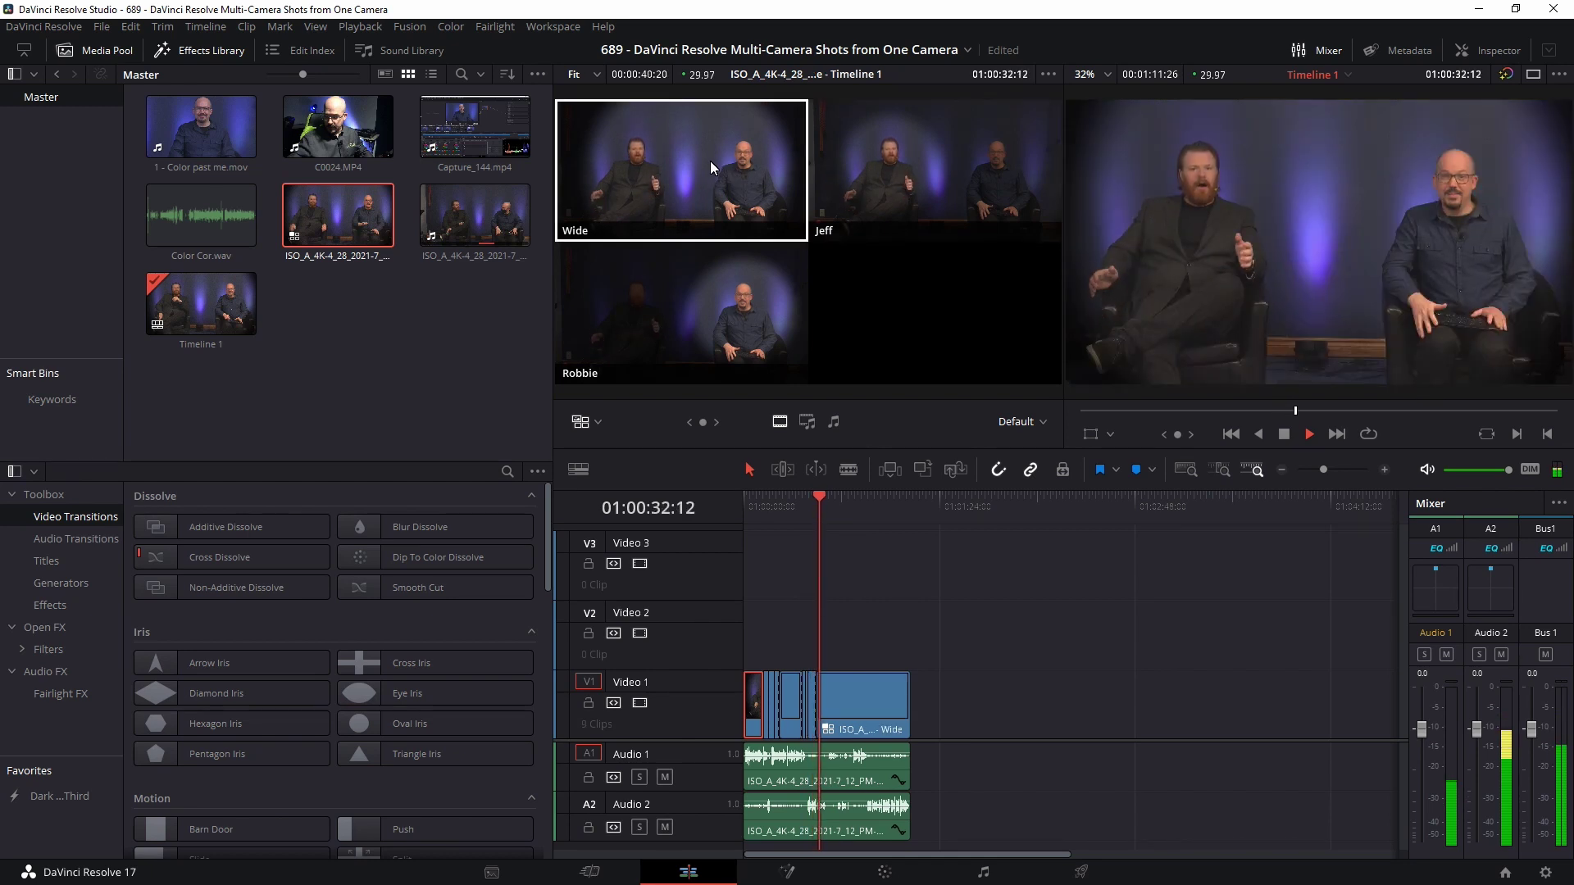
key("space")
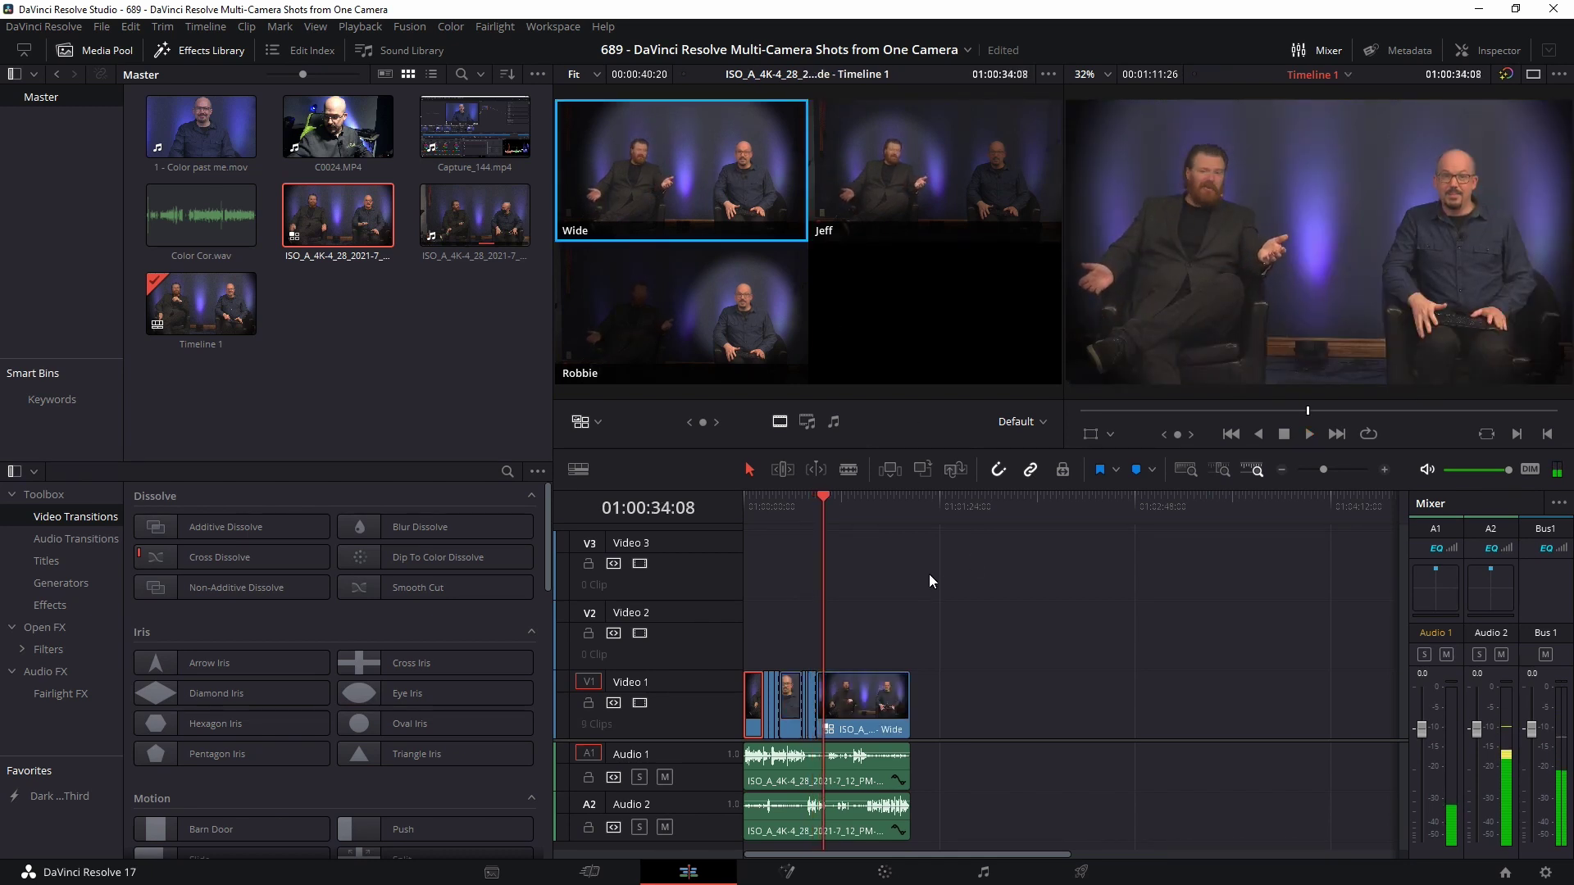
left_click_drag(790, 509, 707, 517)
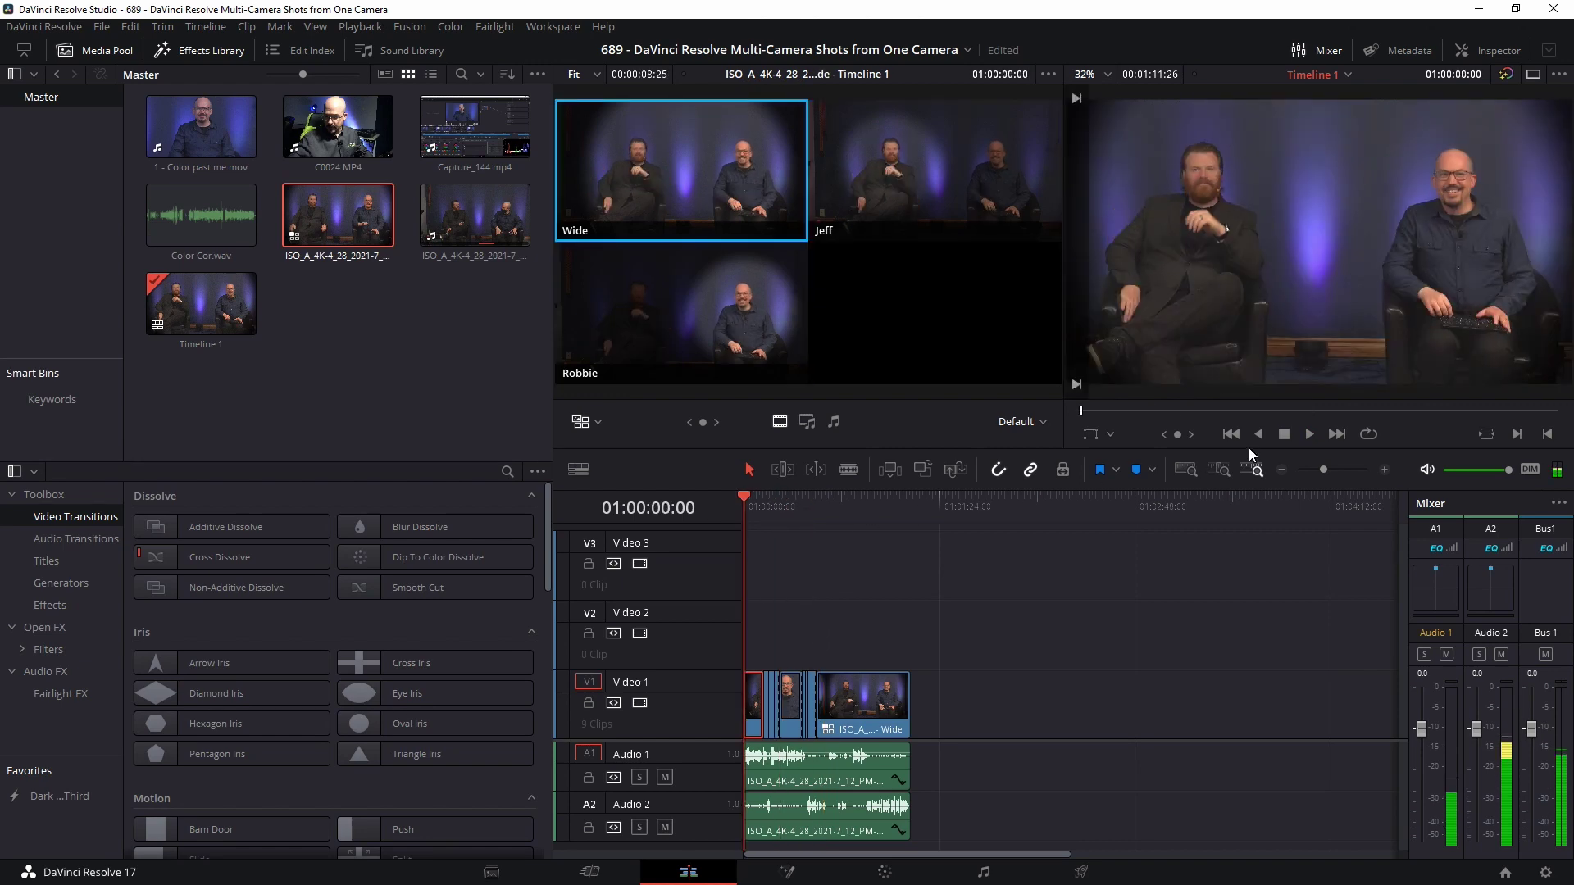
left_click_drag(1320, 471, 1336, 479)
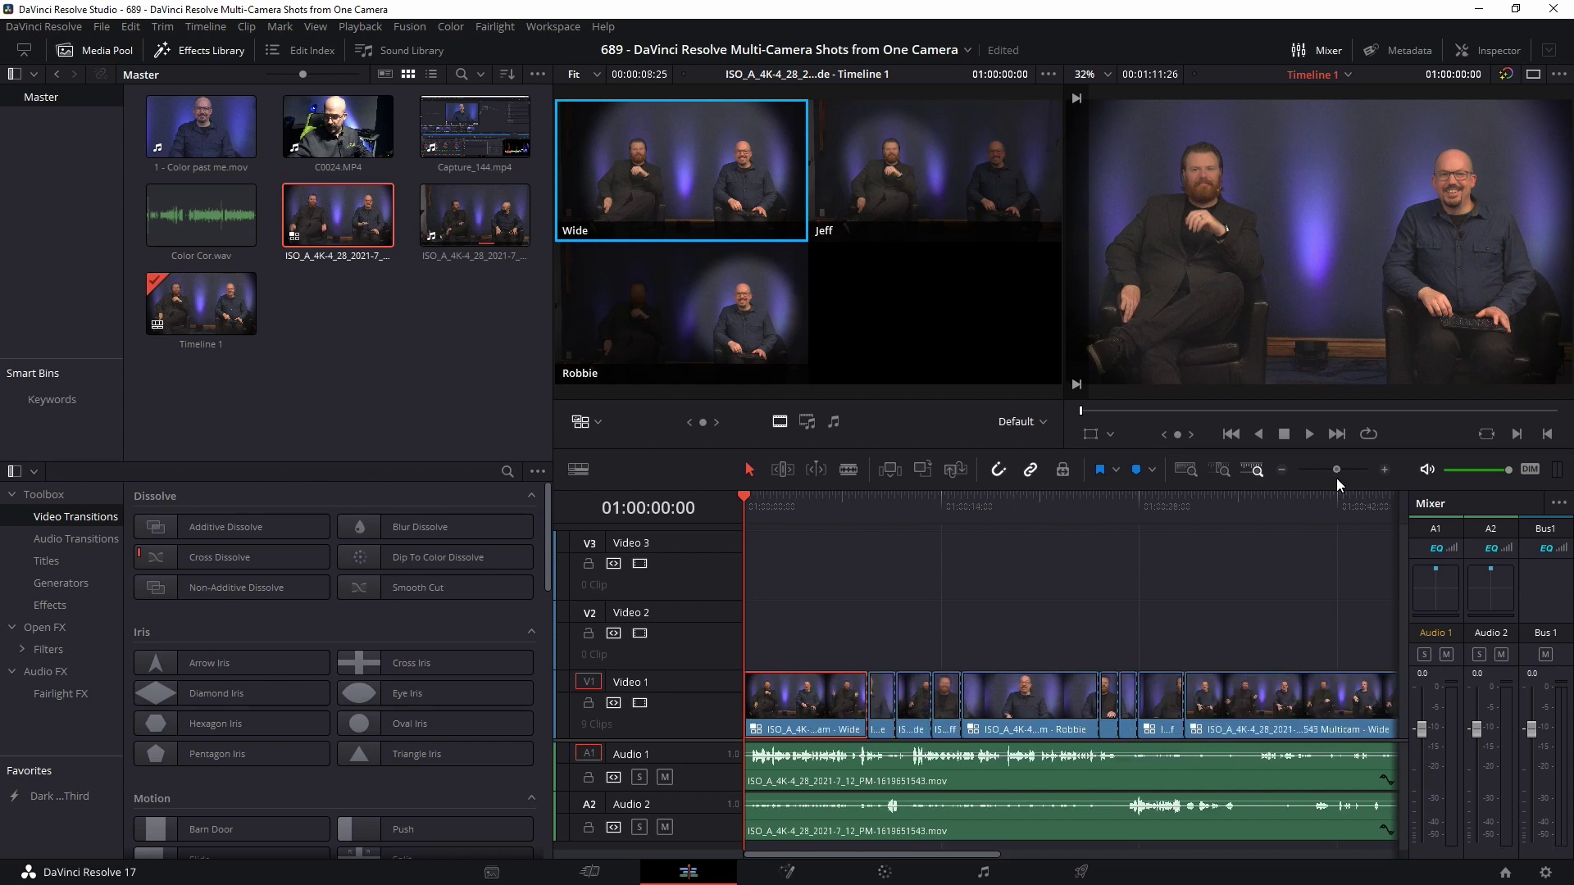
left_click(1488, 51)
left_click(604, 495)
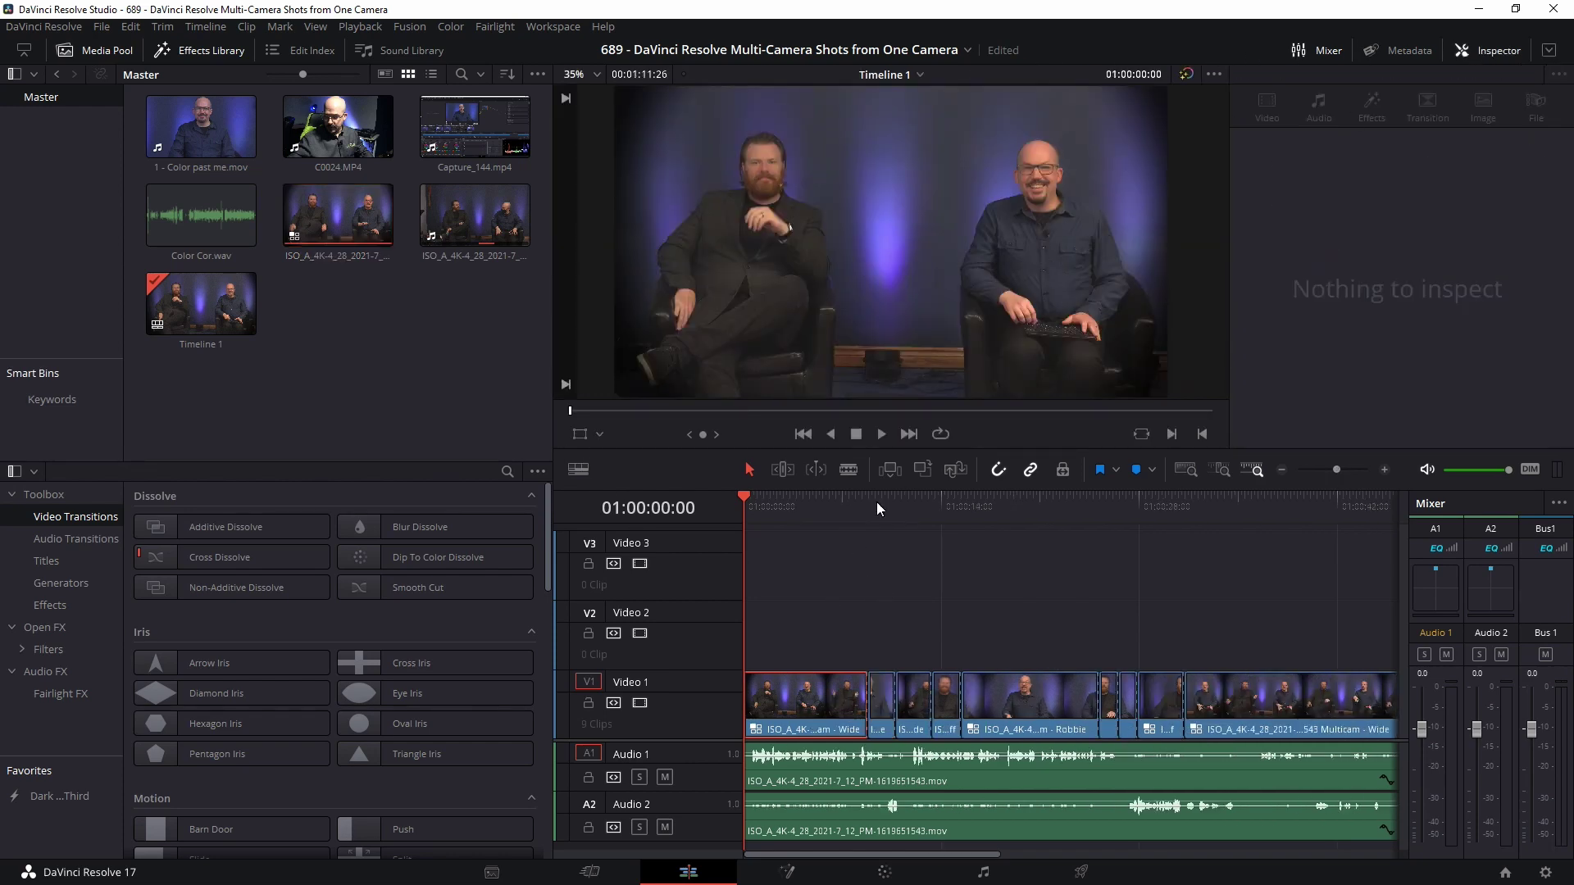
key("space")
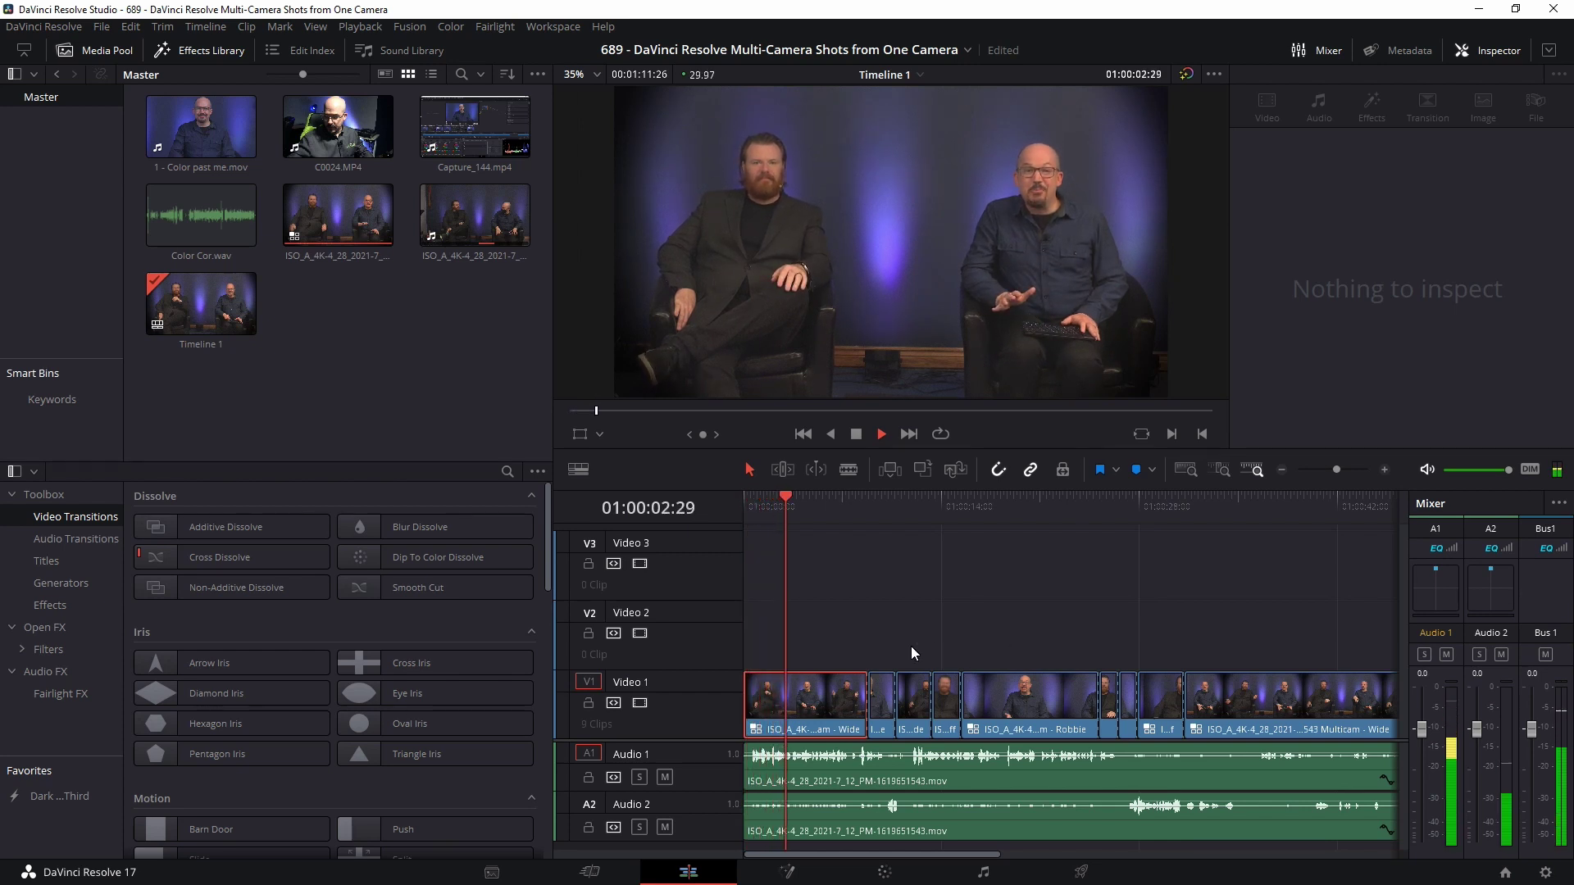
left_click(849, 509)
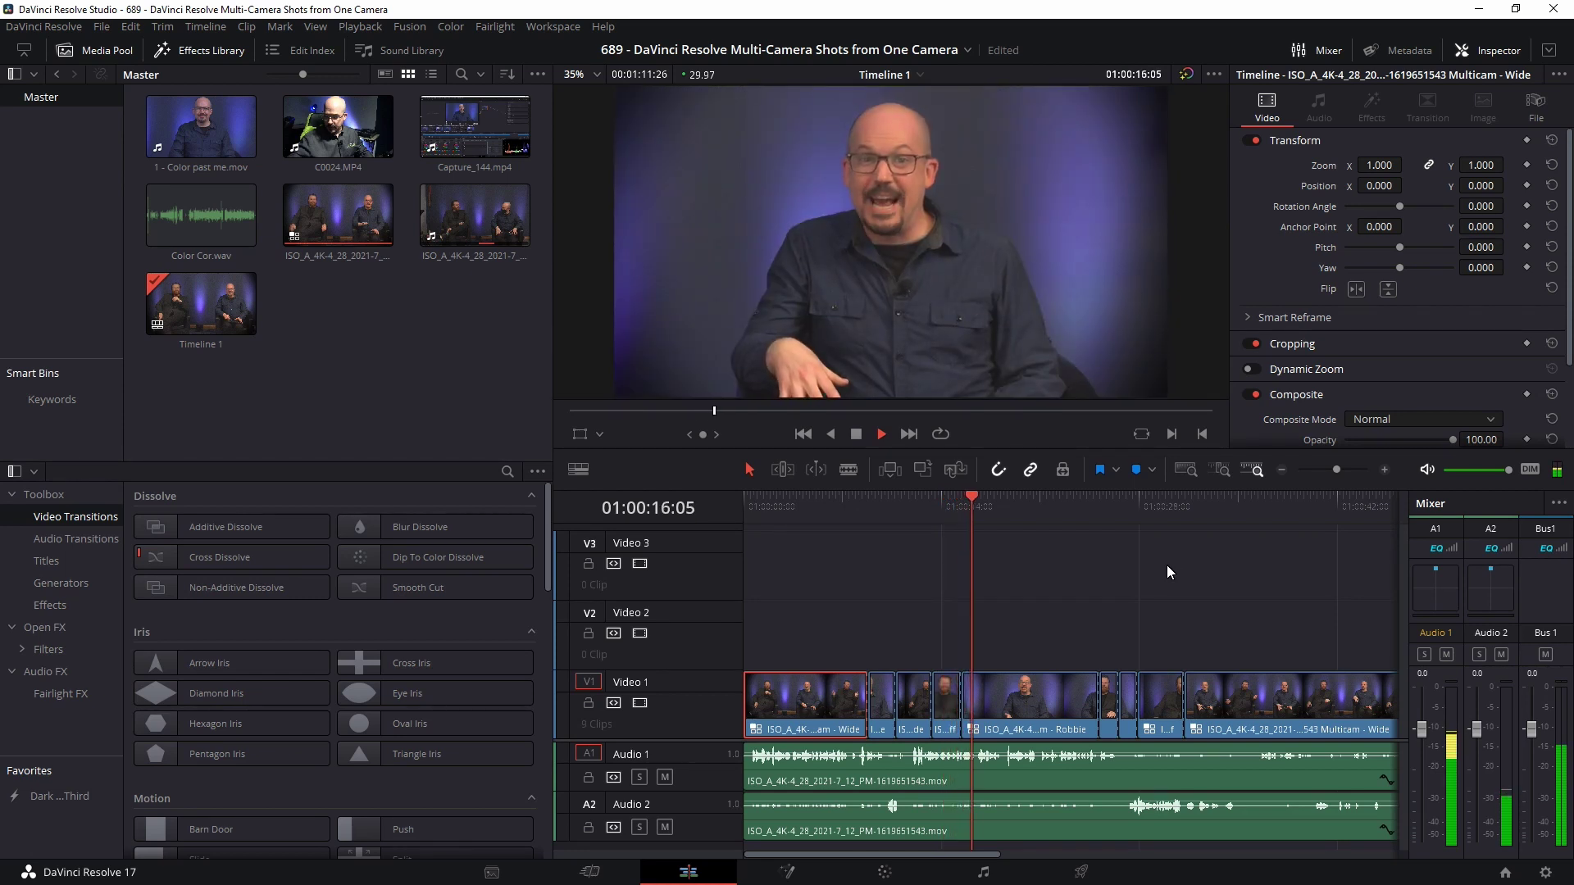
left_click(1488, 50)
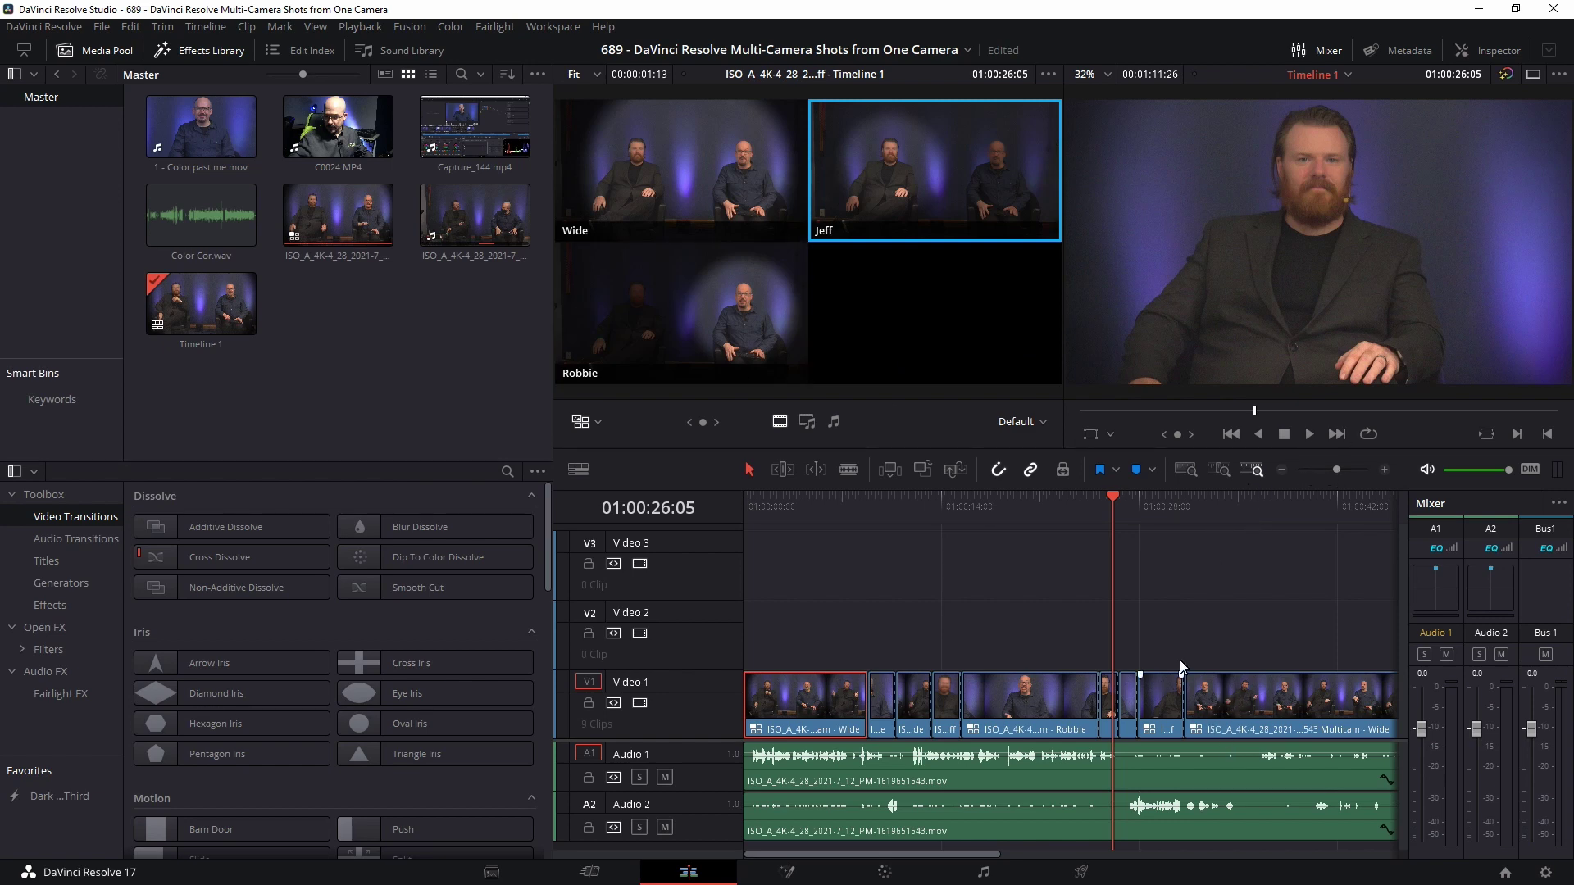
left_click(1310, 435)
Cut Robbie, Jeff, Wide, Jeff, Robbie, Jeff, Robbie with keys 3/2/1, then move playhead to 01:00:52.
key("3")
key("2")
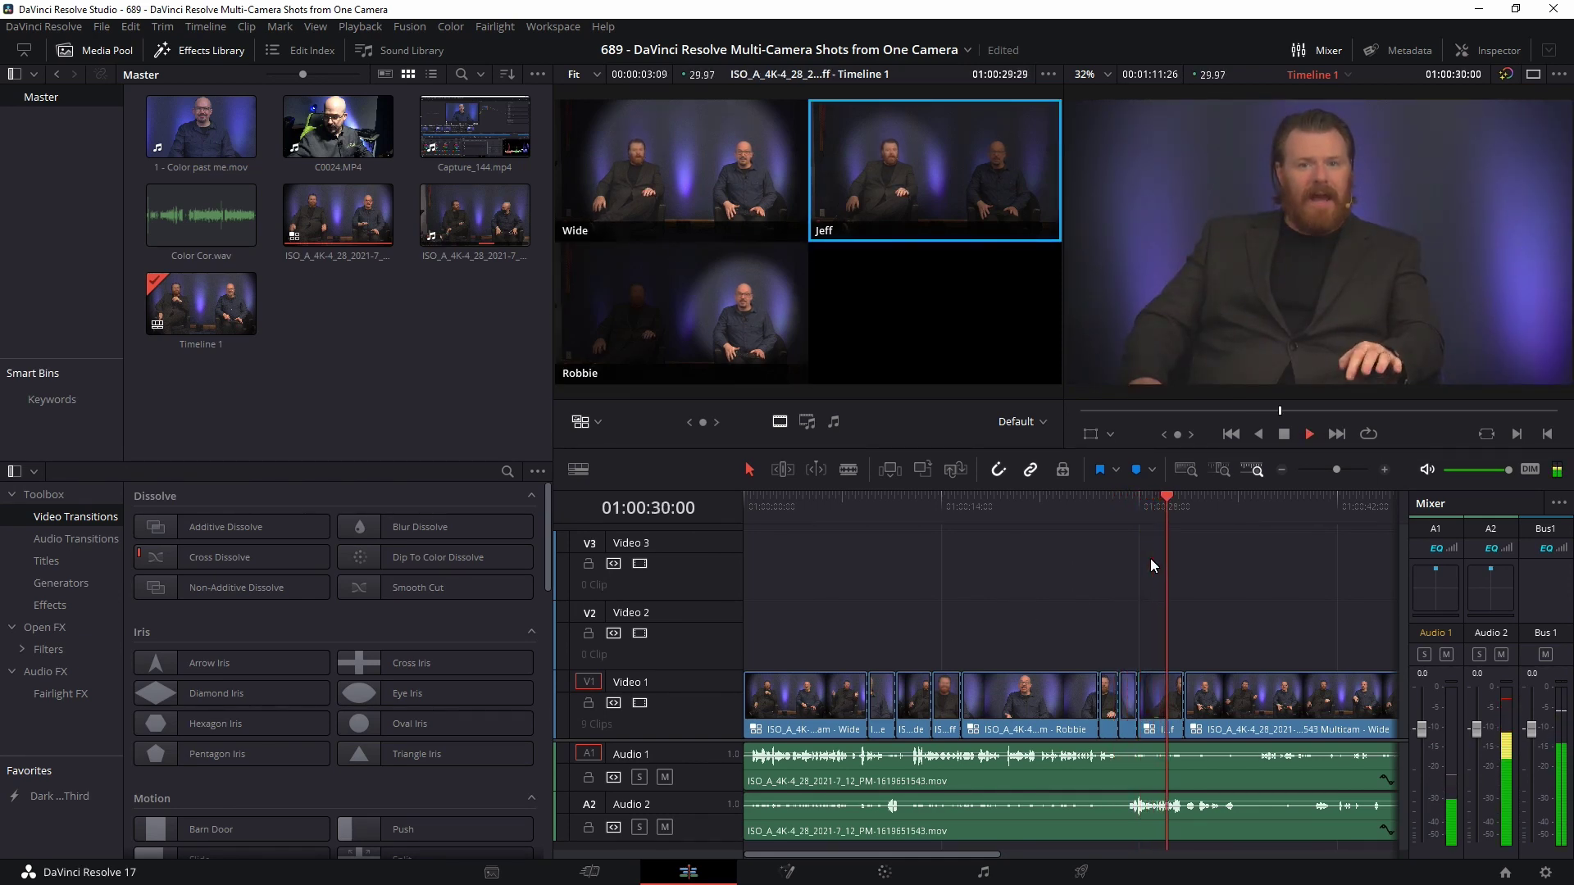
key("1")
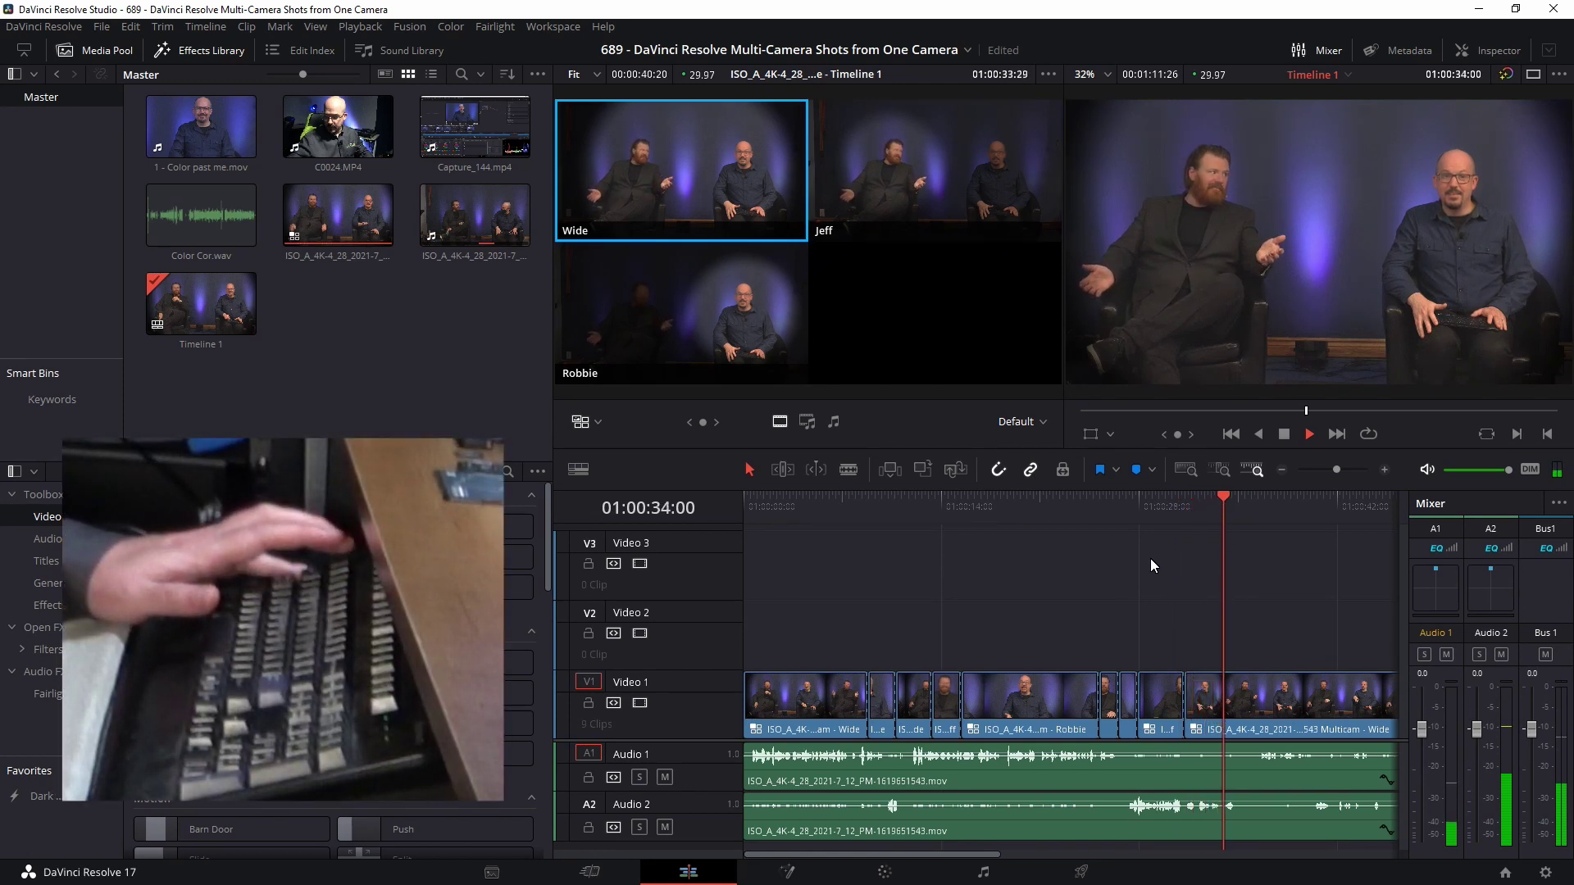
key("2")
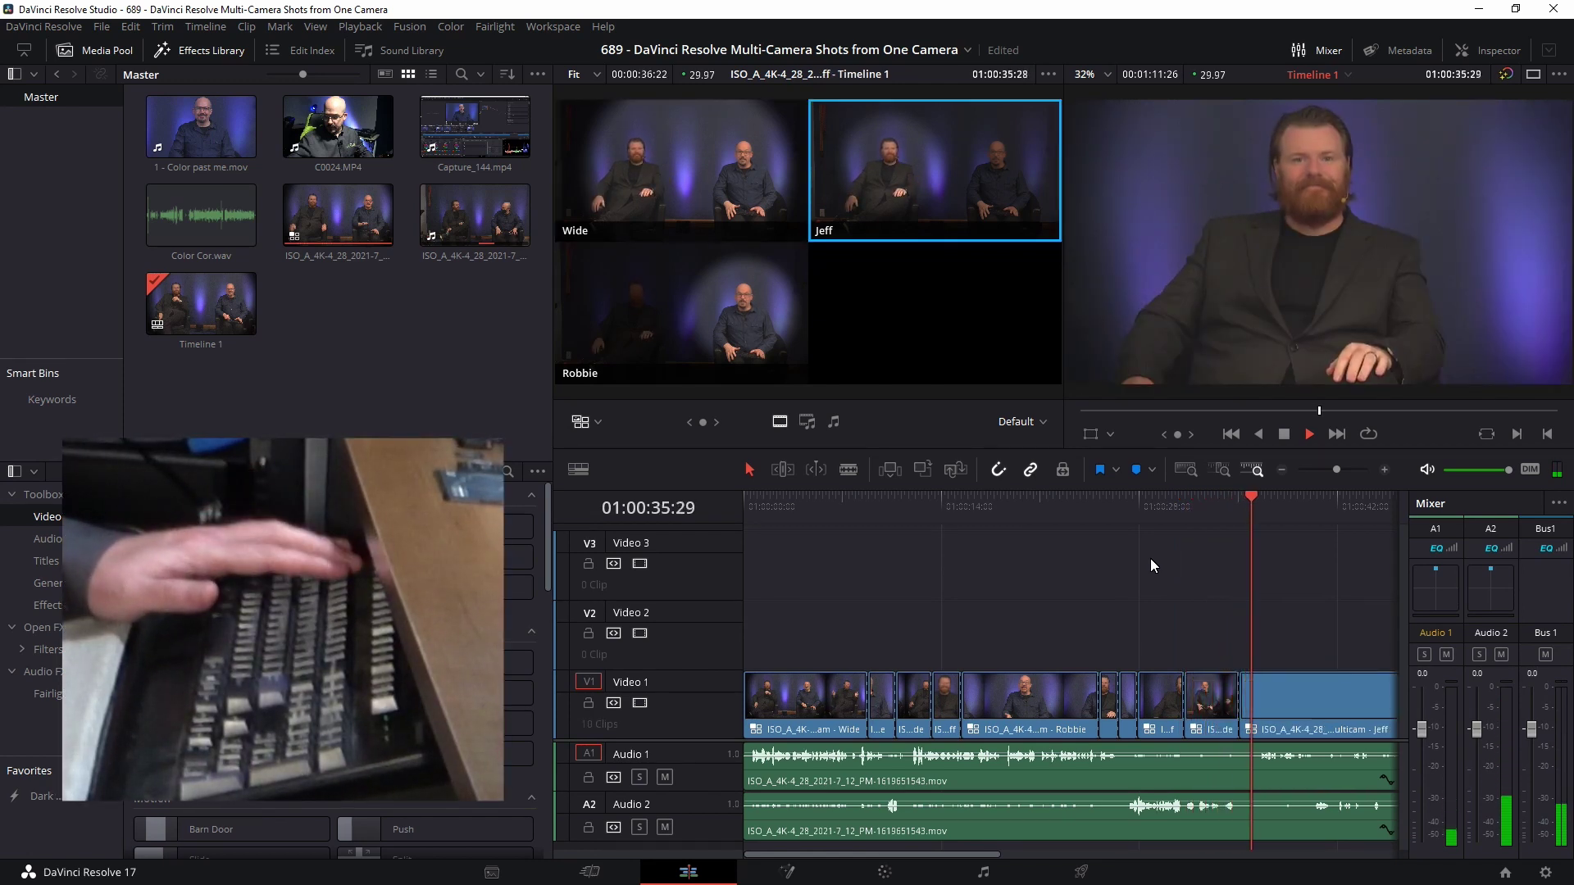
key("3")
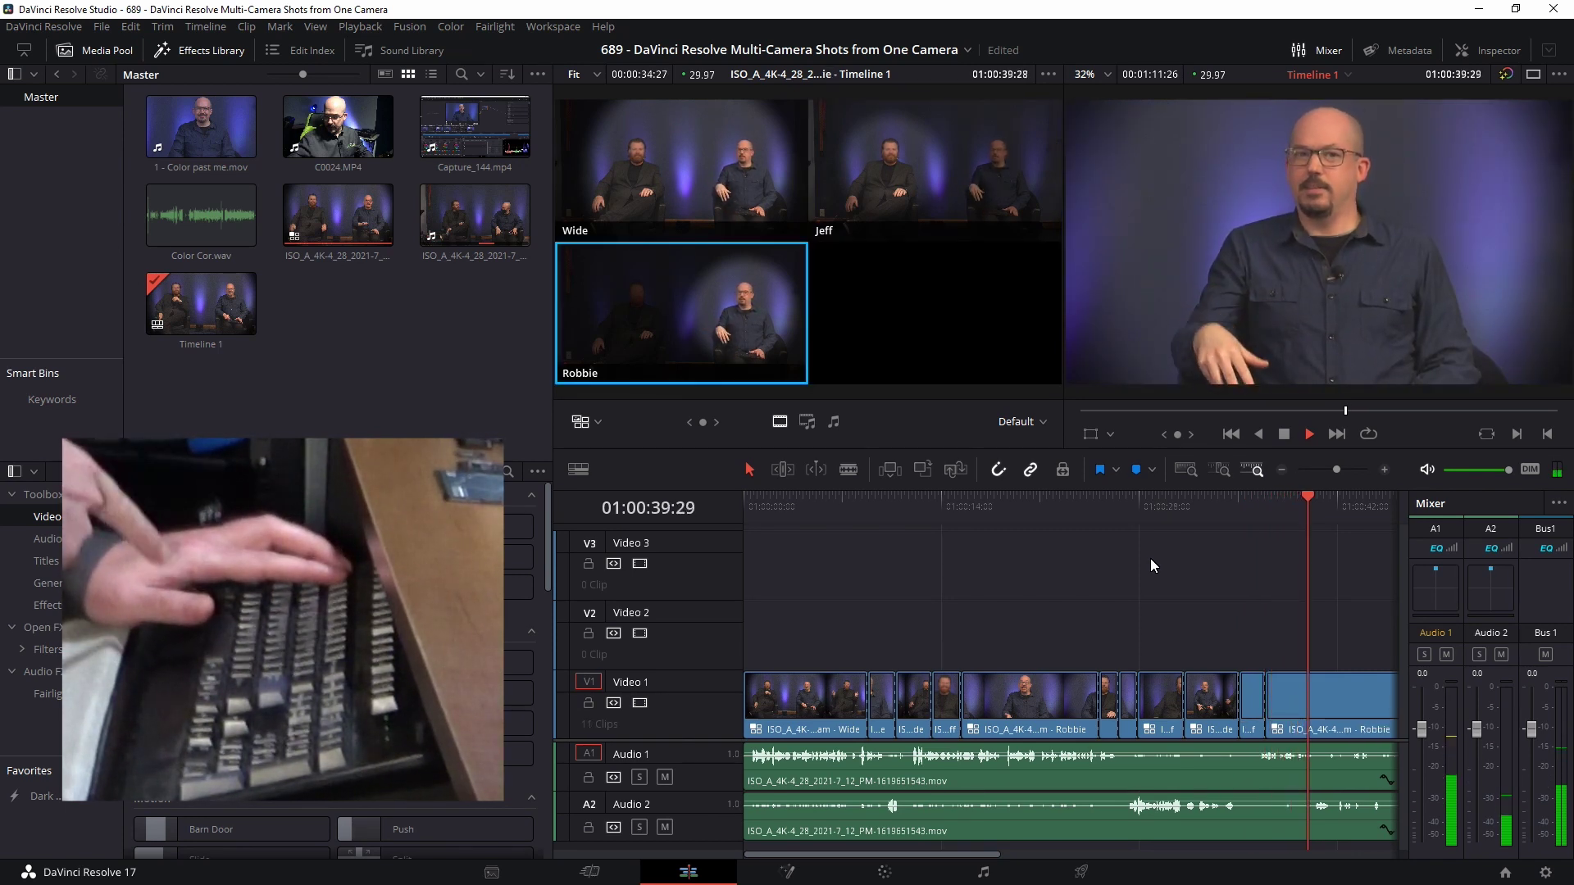
key("2")
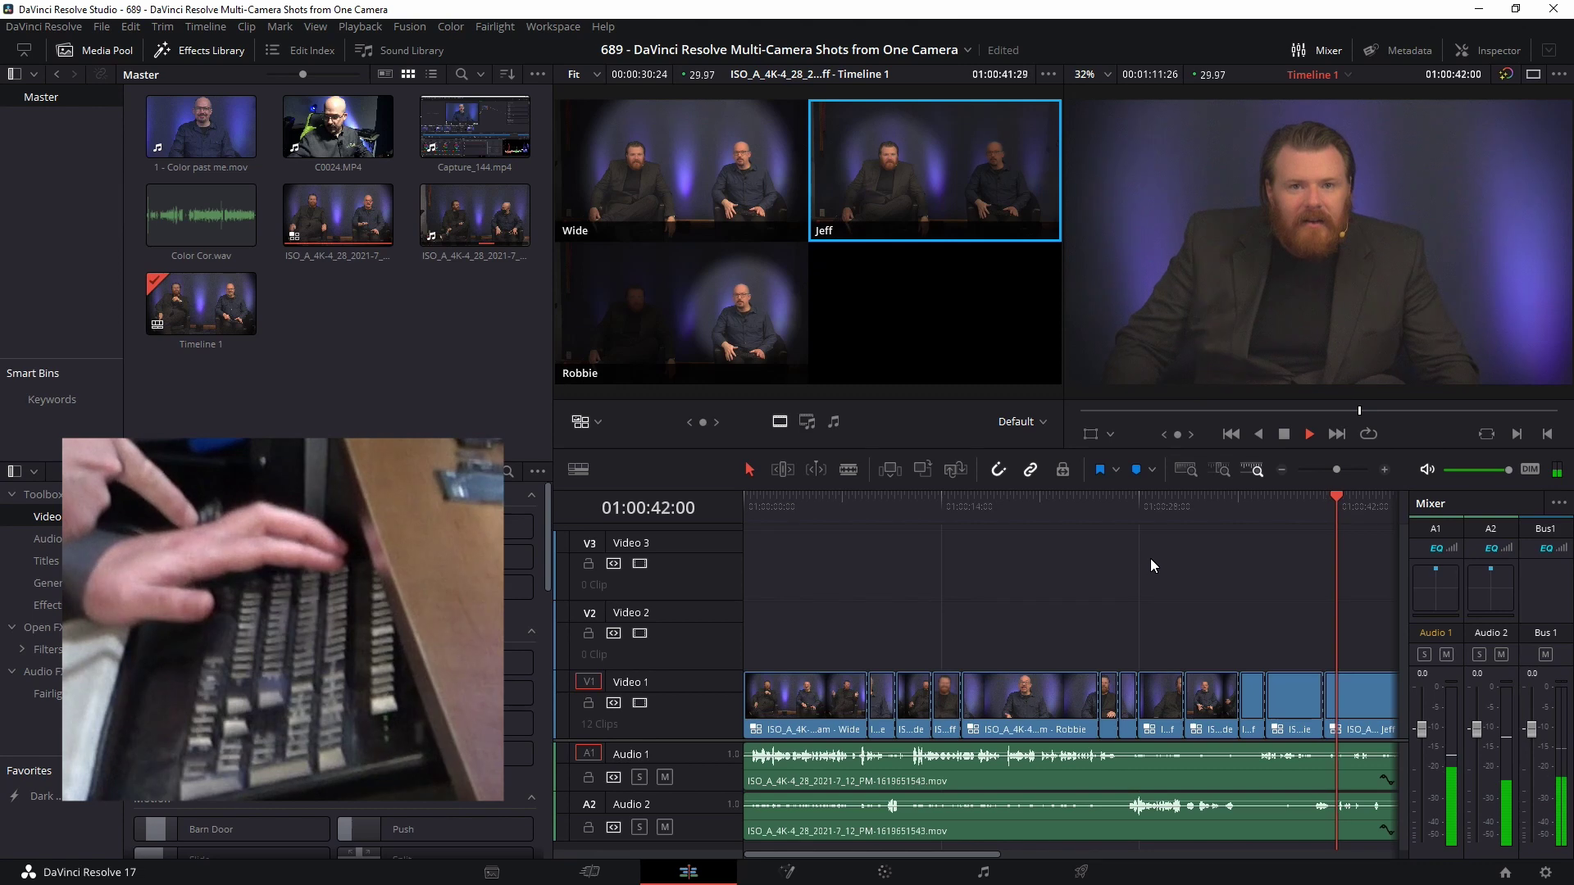
key("3")
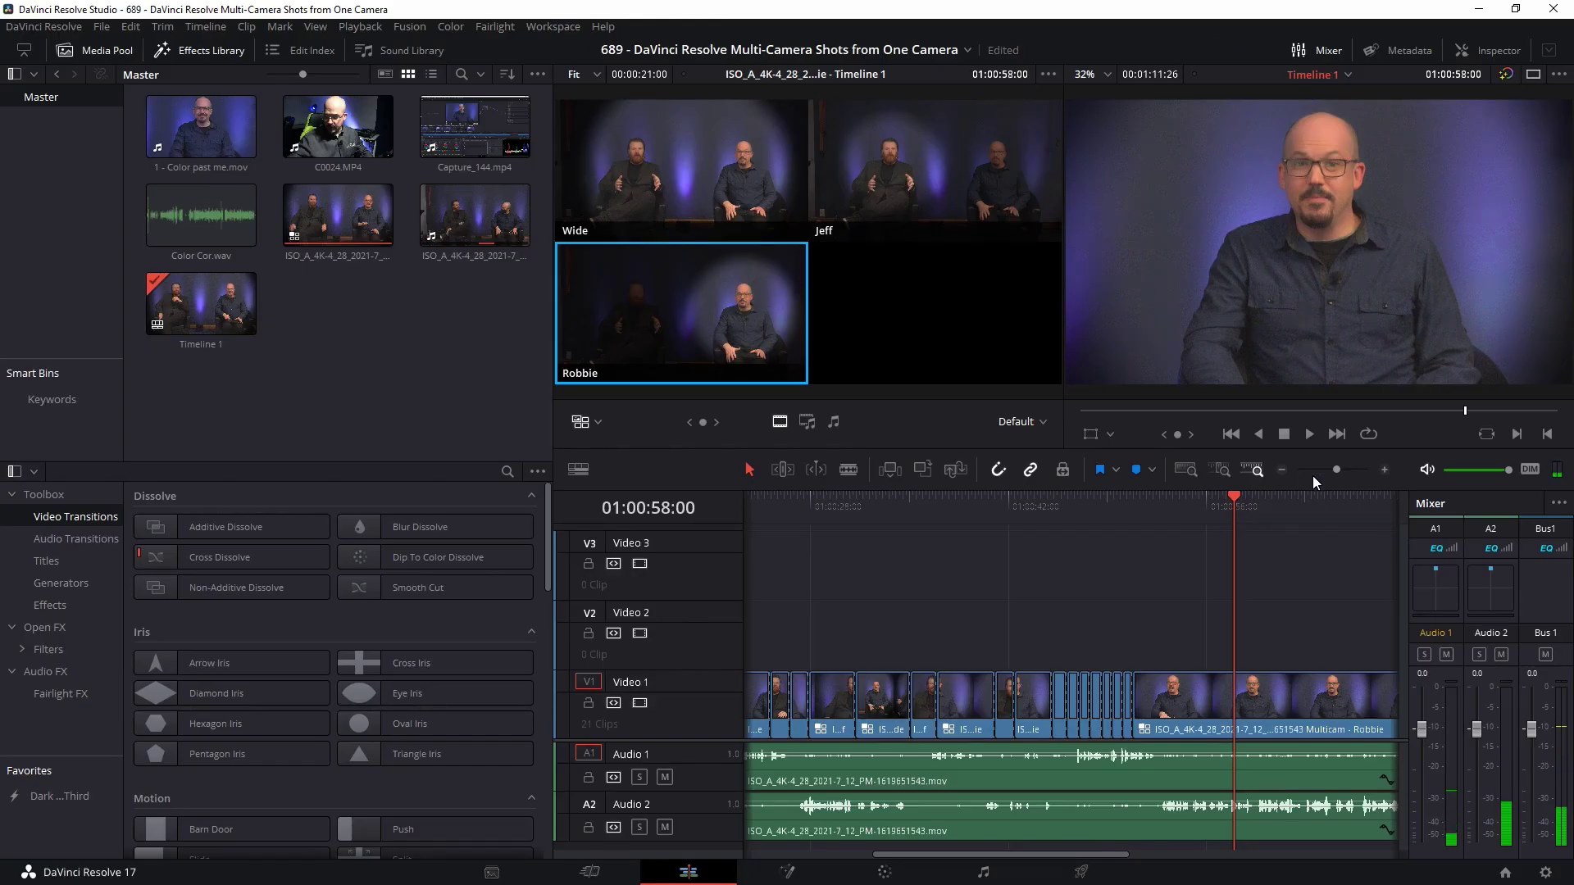
mouse_move(1164, 507)
left_mouse_down()
mouse_move(1142, 504)
mouse_move(1157, 504)
left_mouse_up()
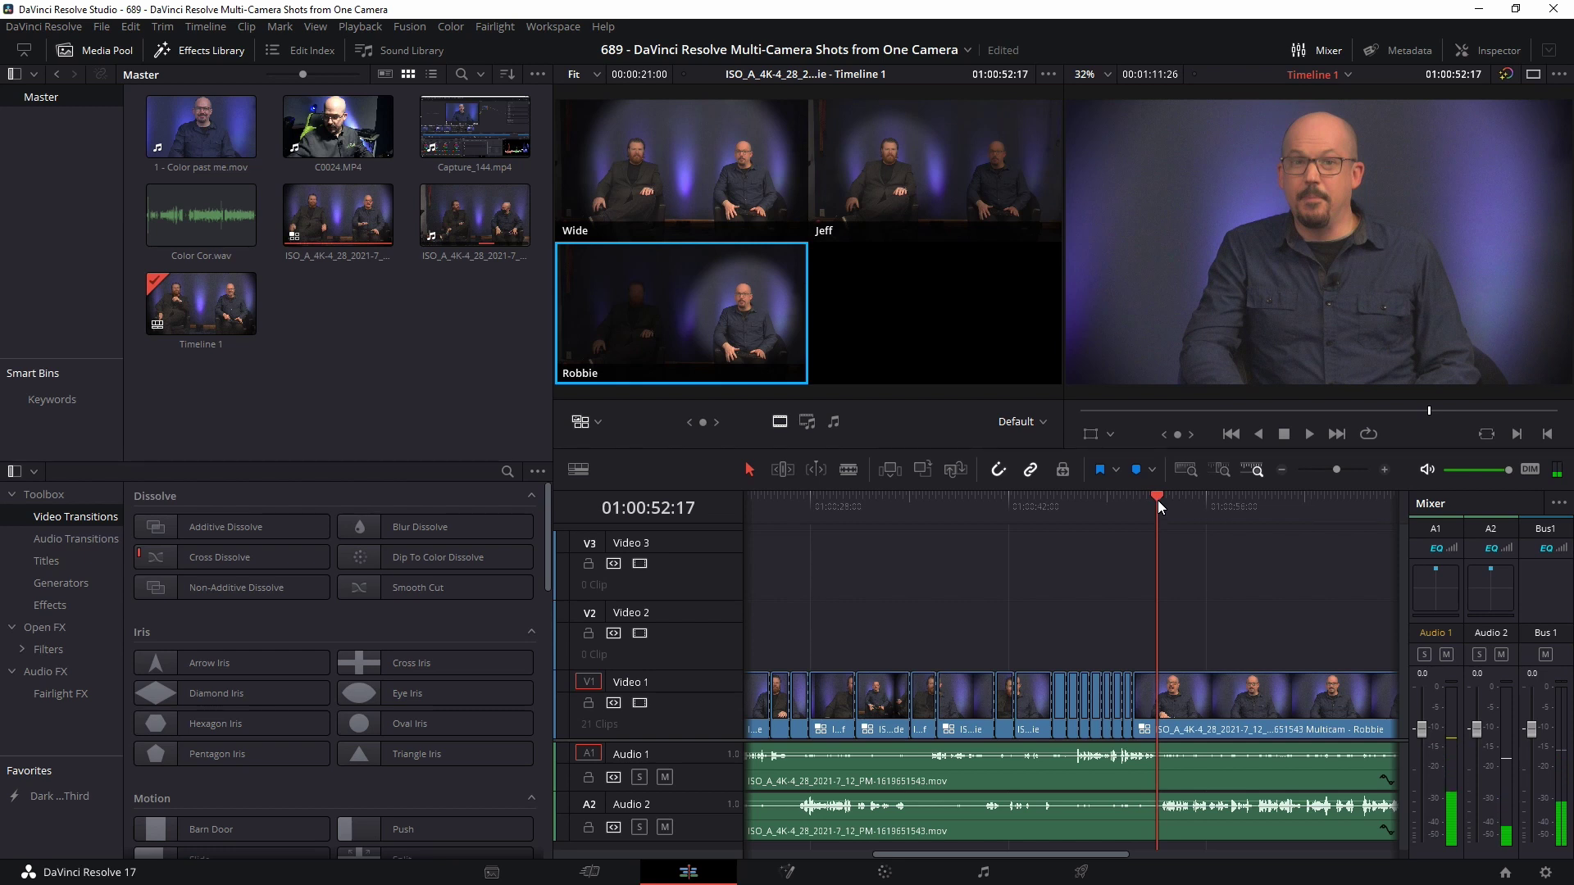
Blade the Robbie clip on Video 1 at 01:00:53:09 and switch the following part to the Jeff angle.
key("space")
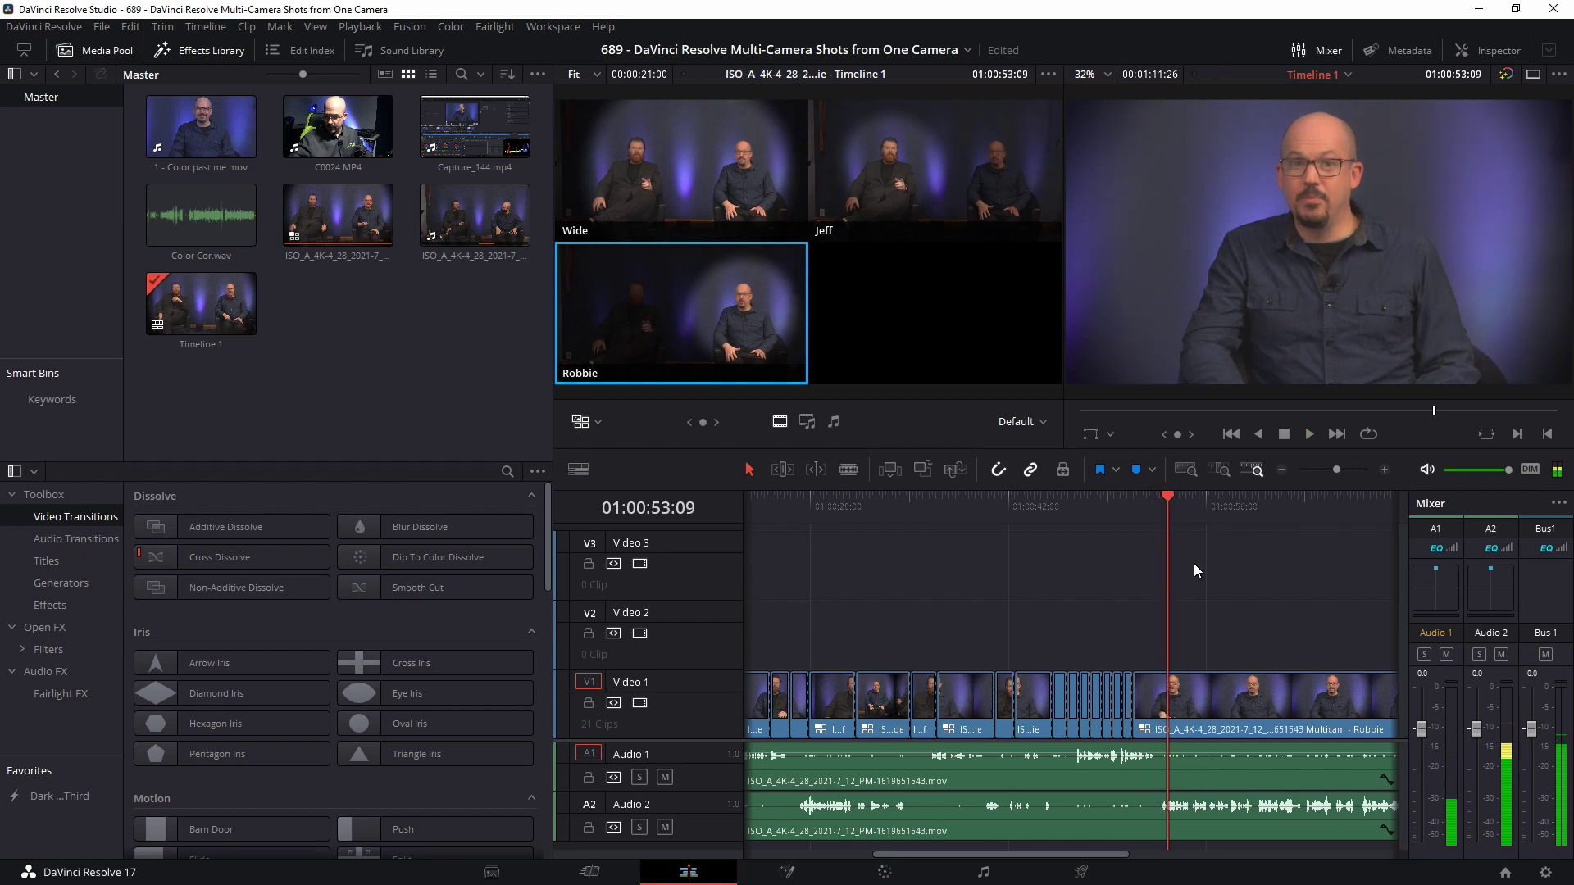
left_click(1341, 469)
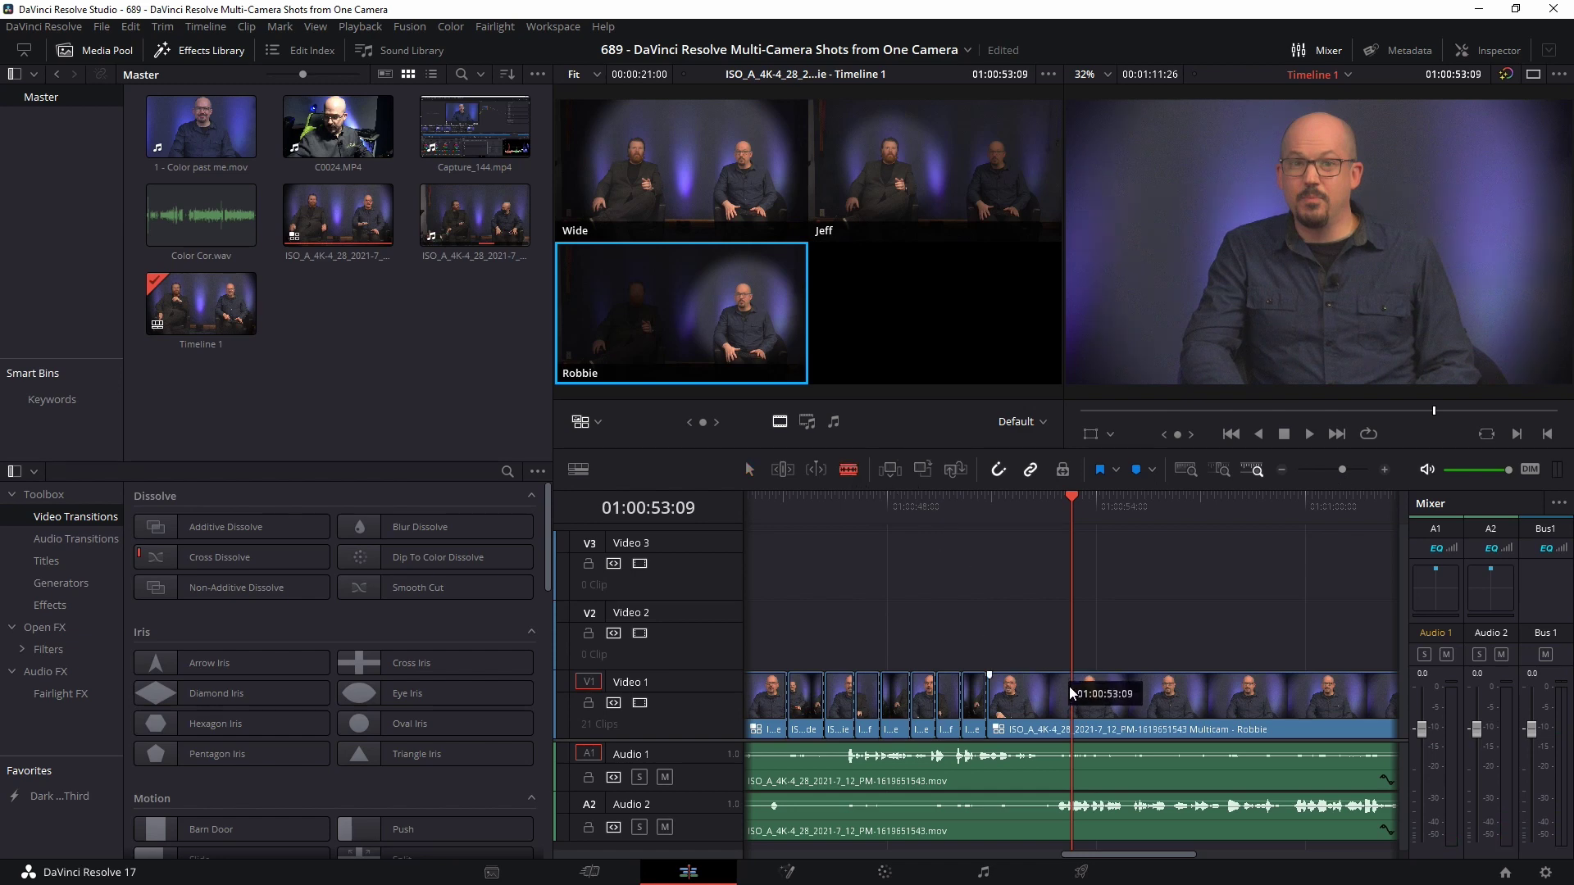
key("ctrl+b")
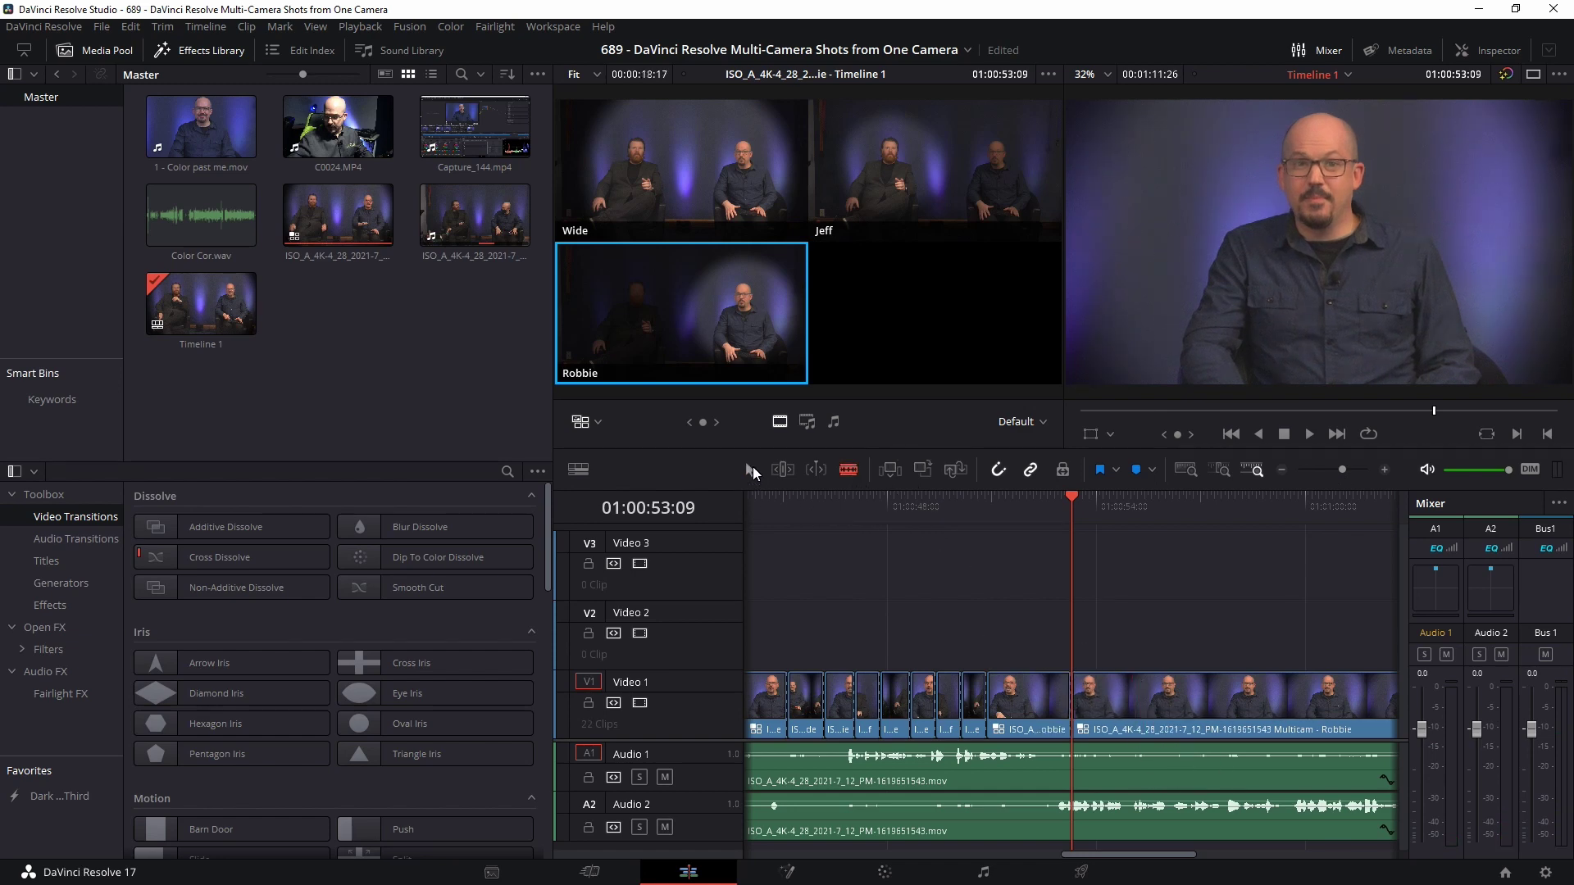
right_click(1184, 711)
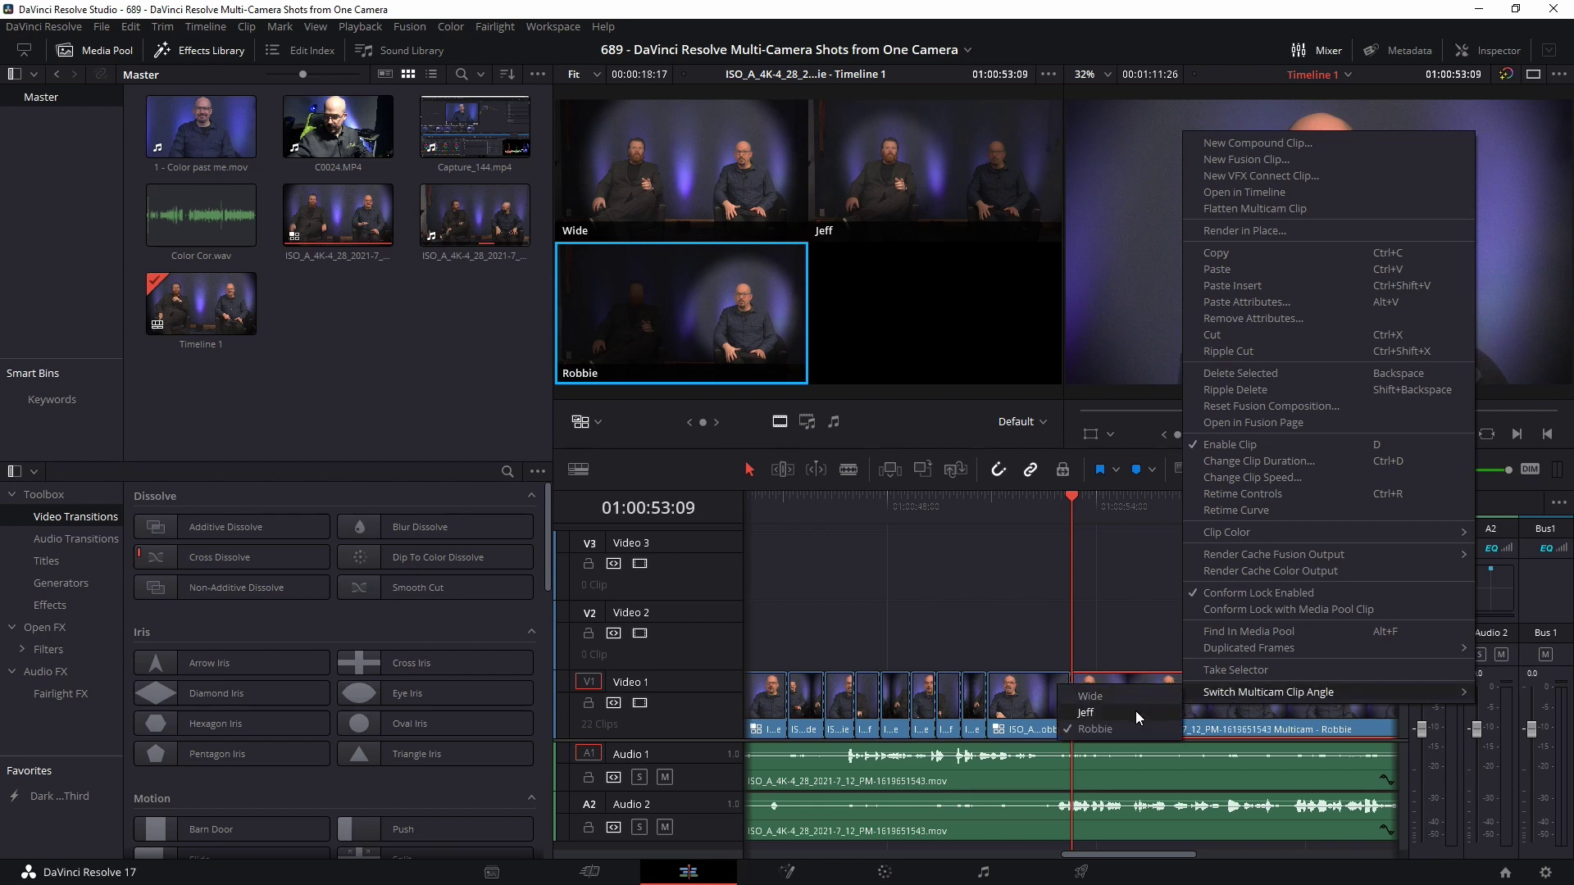
left_click(1136, 715)
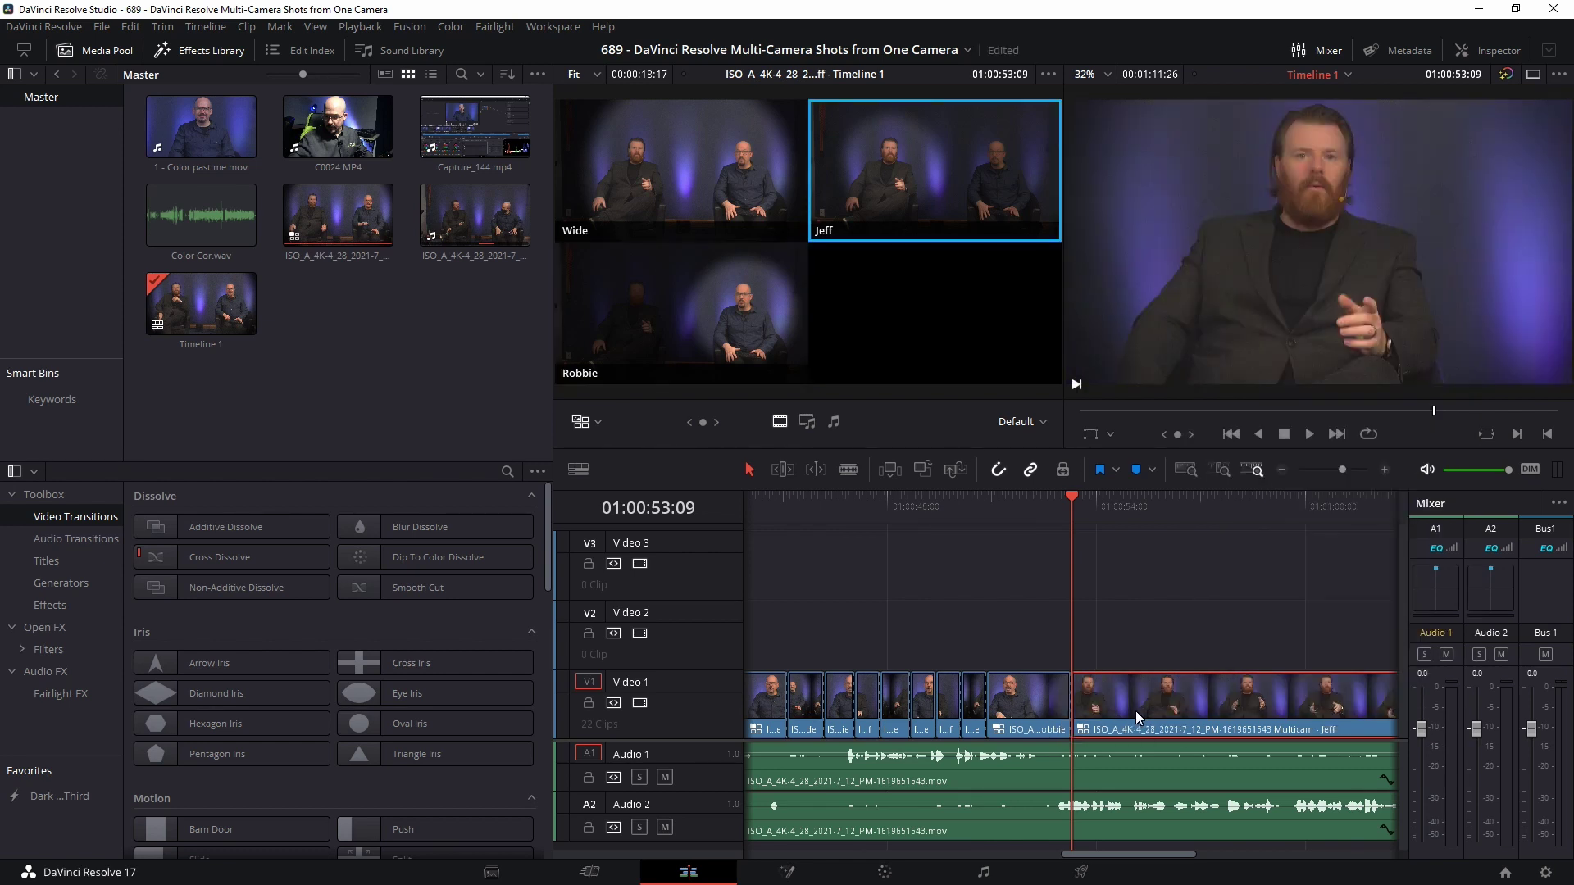